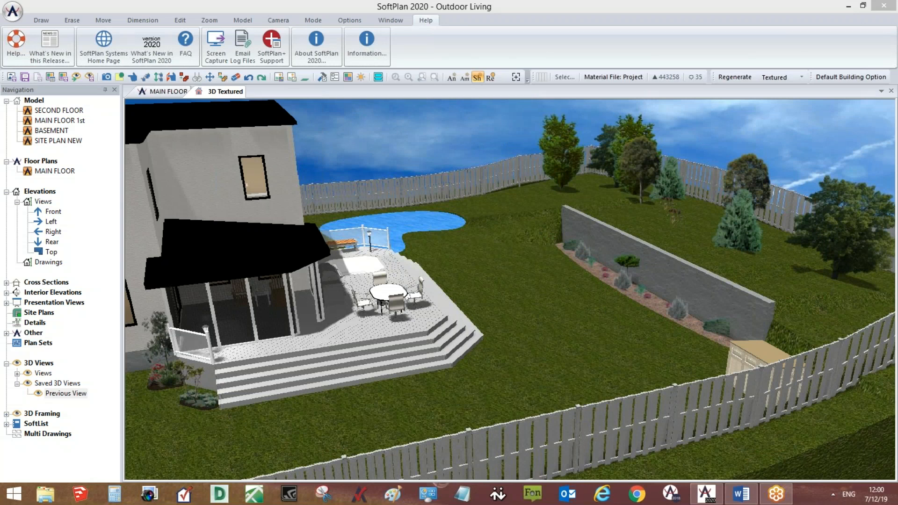
# Look over the finished outdoor living model in the 3D textured view: deck, screened porch, pool and retaining wall.
pyautogui.click(159, 91)
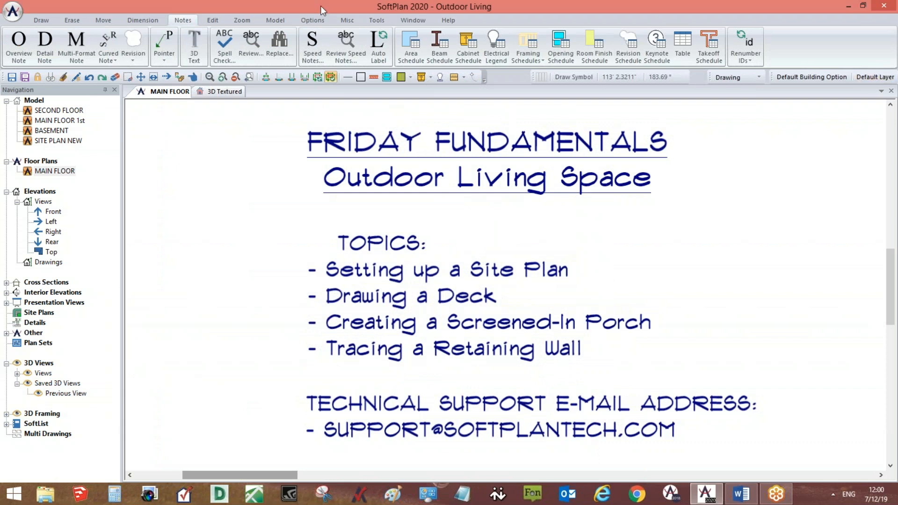
pyautogui.click(225, 92)
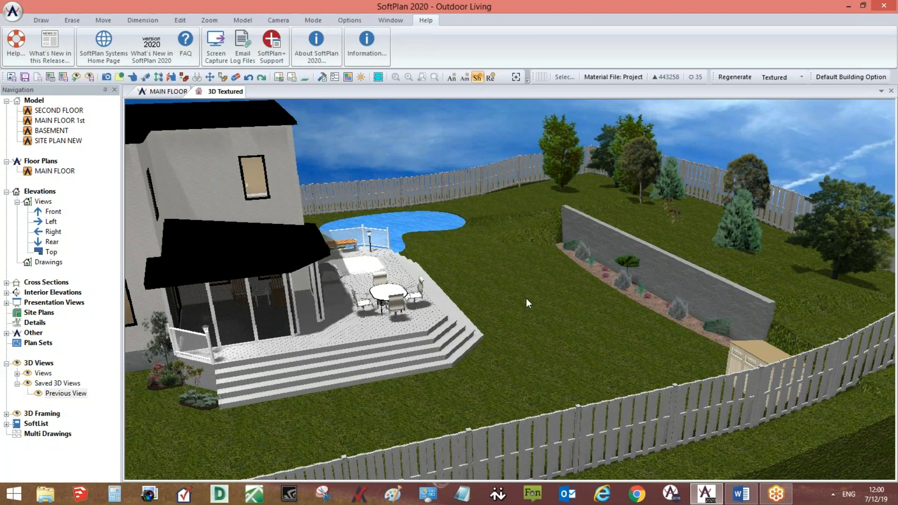
pyautogui.moveTo(425, 327); pyautogui.dragTo(408, 329)
pyautogui.moveTo(486, 334); pyautogui.dragTo(511, 338)
pyautogui.moveTo(440, 307); pyautogui.dragTo(729, 389)
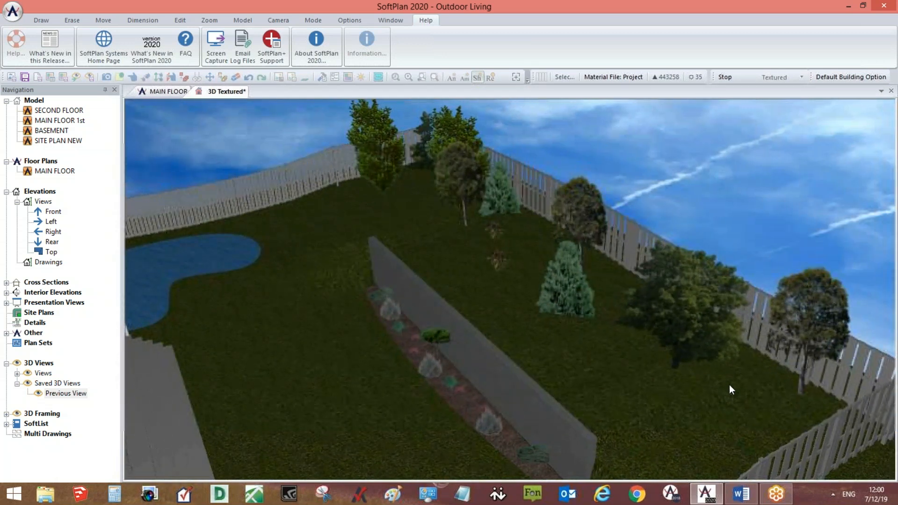
pyautogui.moveTo(468, 350); pyautogui.dragTo(336, 291)
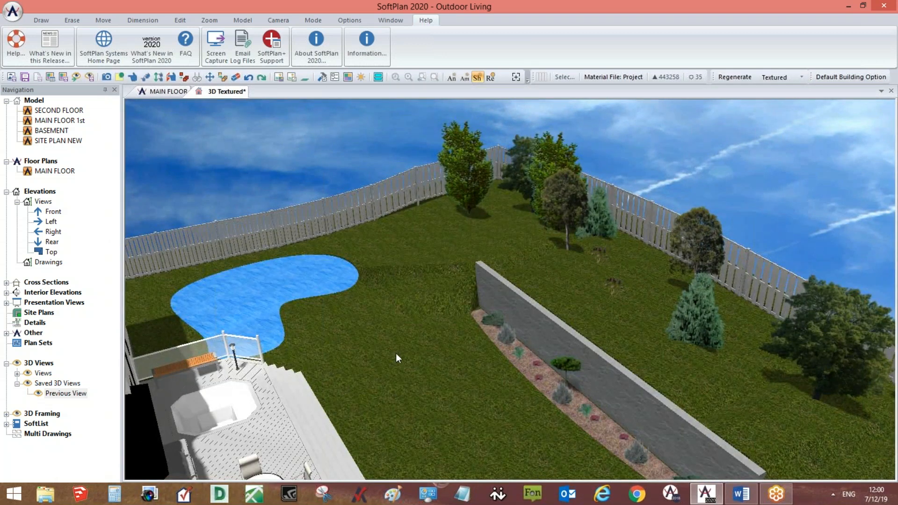
pyautogui.moveTo(396, 353); pyautogui.dragTo(322, 226)
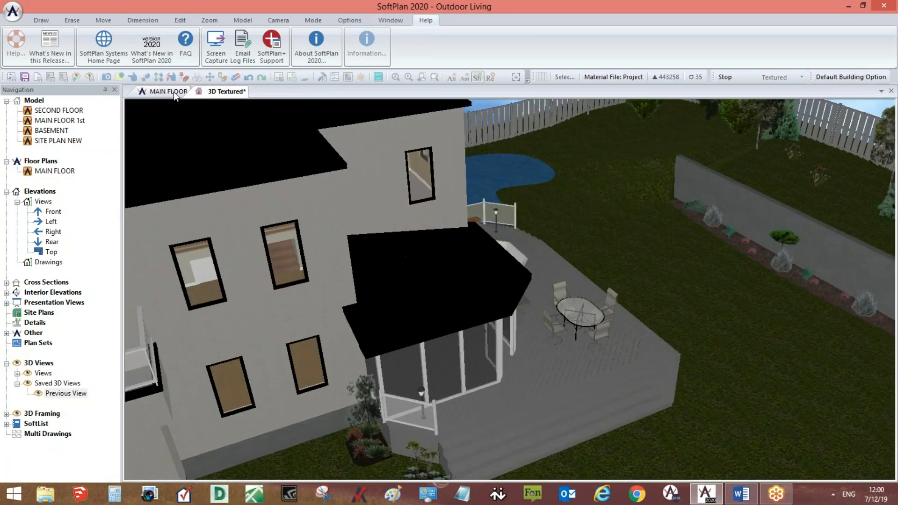
# Remove the MAIN FLOOR 1st drawing from the model and put MAIN FLOOR in its place between SECOND FLOOR and BASEMENT.
pyautogui.click(169, 92)
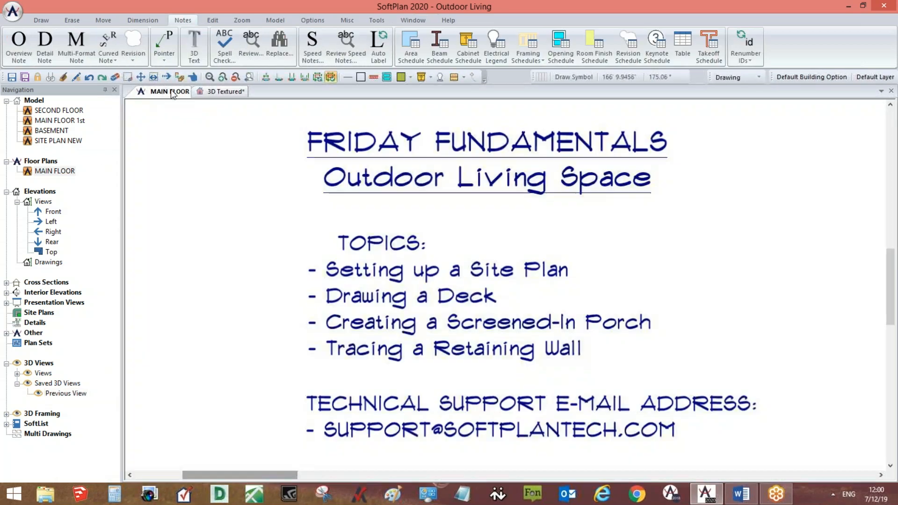
pyautogui.rightClick(59, 120)
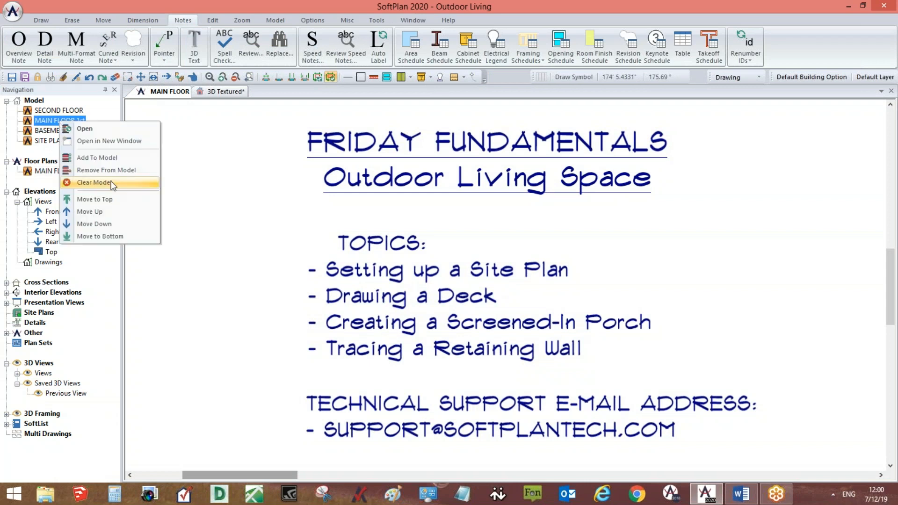
pyautogui.click(118, 170)
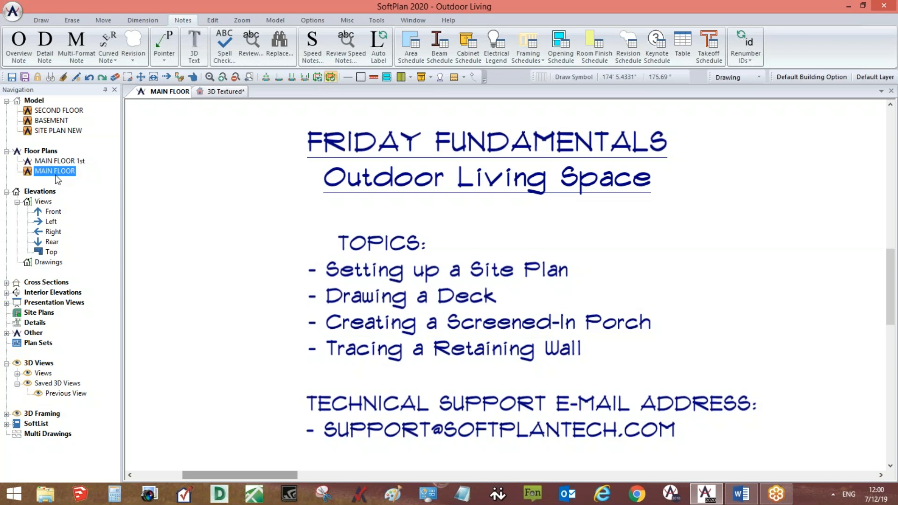
pyautogui.moveTo(56, 176); pyautogui.dragTo(56, 120)
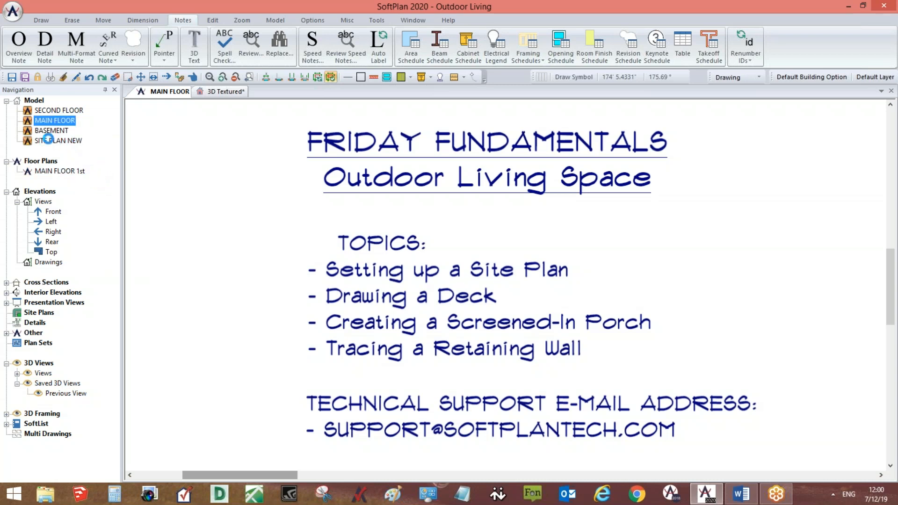
# Remove SITE PLAN NEW from the model and check the house in the 3D textured view.
pyautogui.moveTo(48, 138)
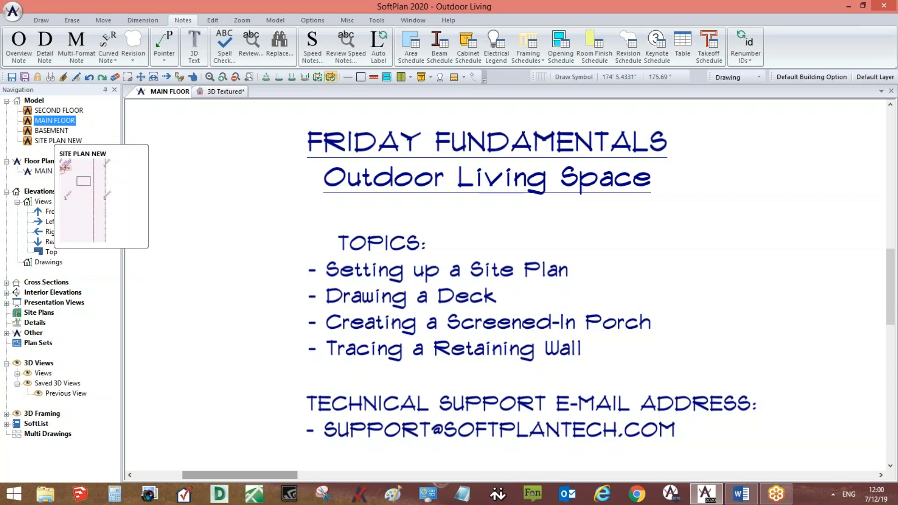
pyautogui.rightClick(47, 141)
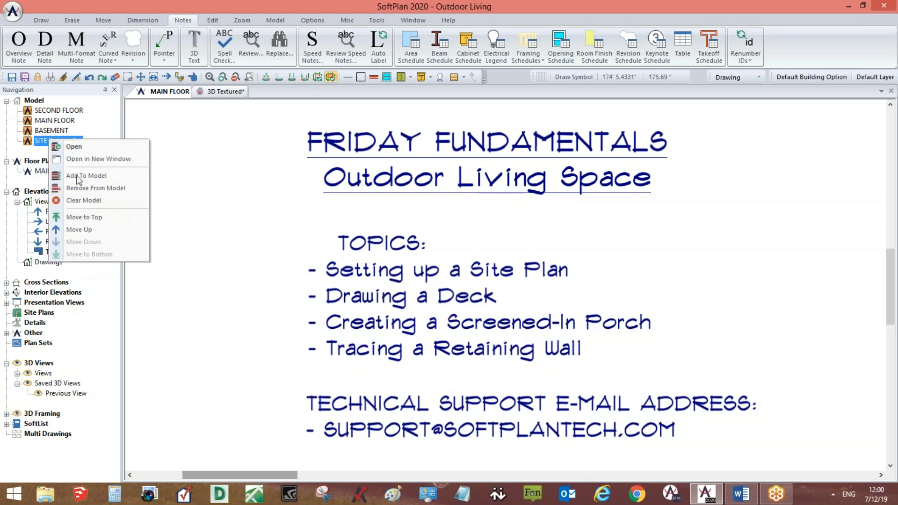
pyautogui.click(89, 188)
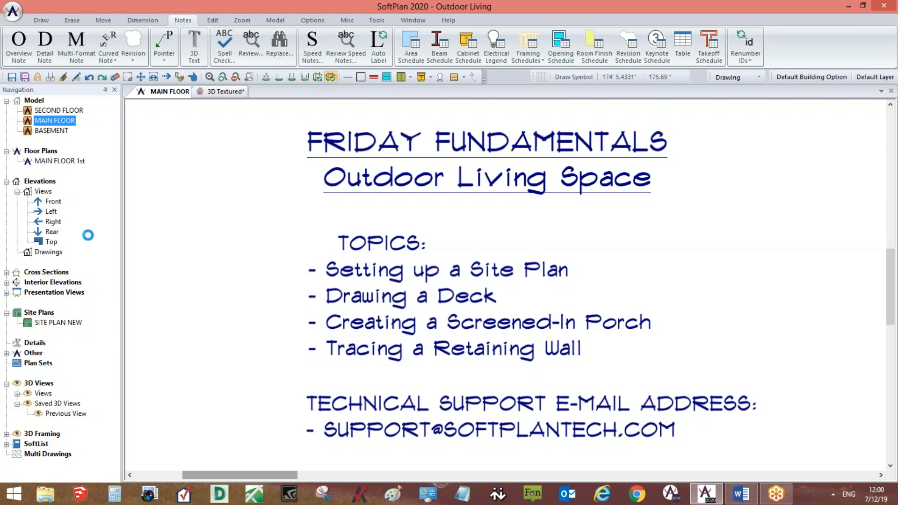
pyautogui.click(215, 91)
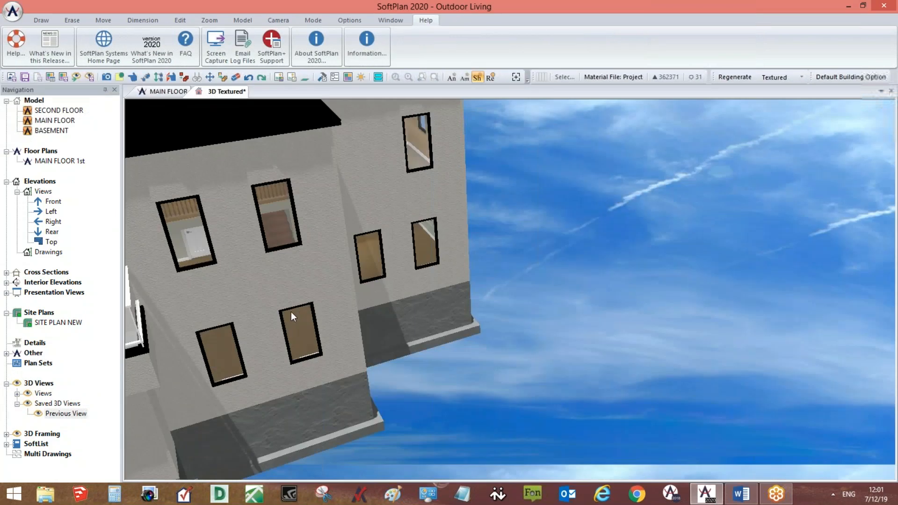
pyautogui.moveTo(347, 328); pyautogui.dragTo(430, 339)
# Return to the MAIN FLOOR drawing and examine the house's floor plan.
pyautogui.click(154, 92)
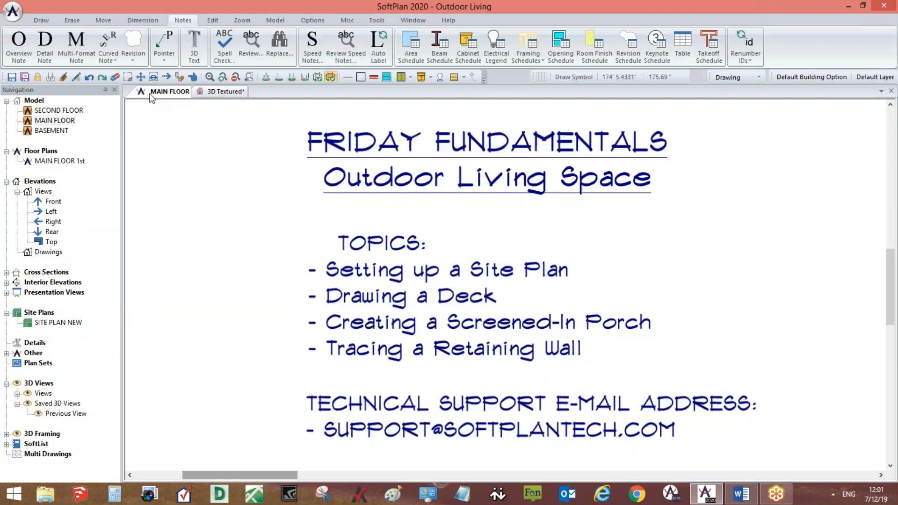
pyautogui.scroll(-6, 408, 228)
pyautogui.moveTo(732, 324); pyautogui.dragTo(263, 311, button='middle')
pyautogui.scroll(-1, 464, 310)
pyautogui.scroll(2, 506, 284)
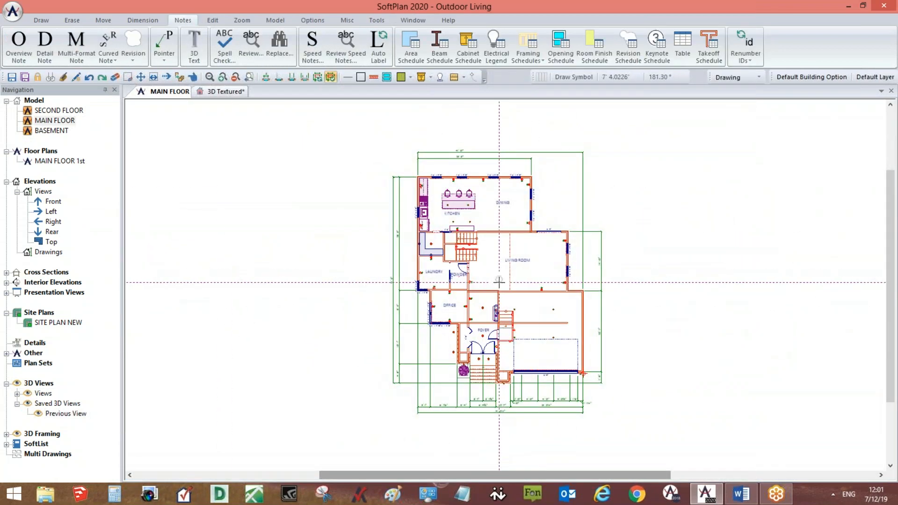
# Generate a building outline from the BASEMENT drawing and save it as a new drawing named SITE PLAN.
pyautogui.moveTo(61, 134)
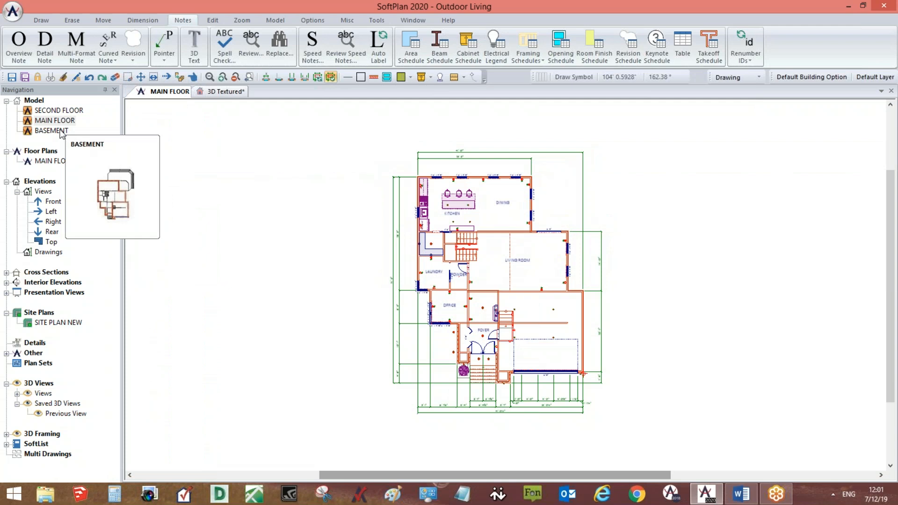
pyautogui.doubleClick(60, 131)
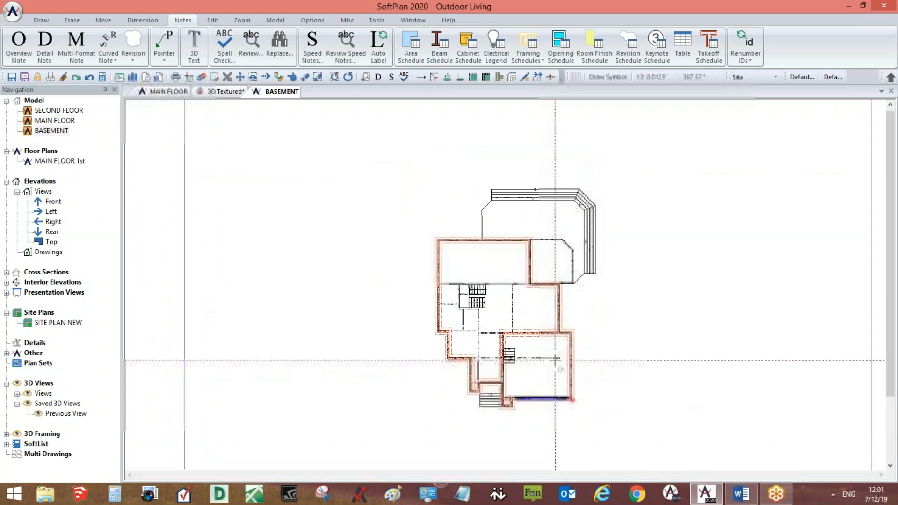
pyautogui.scroll(5, 555, 360)
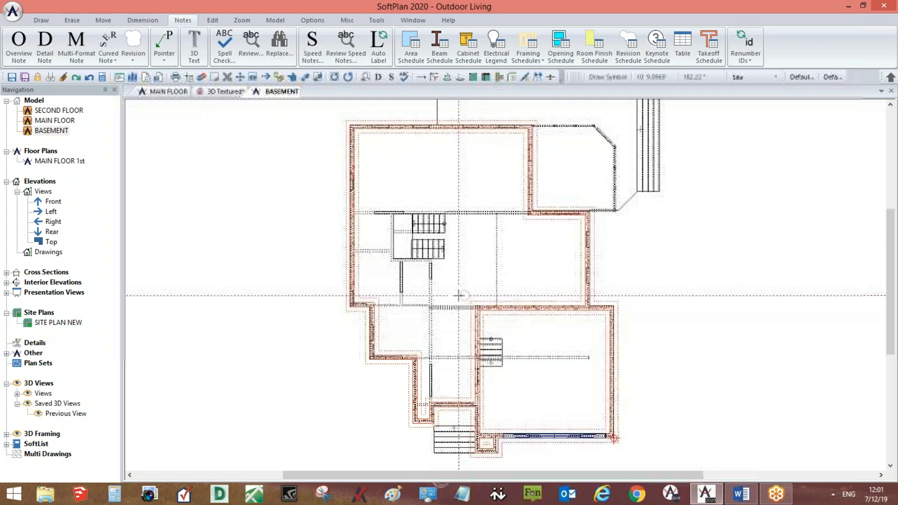
pyautogui.click(46, 20)
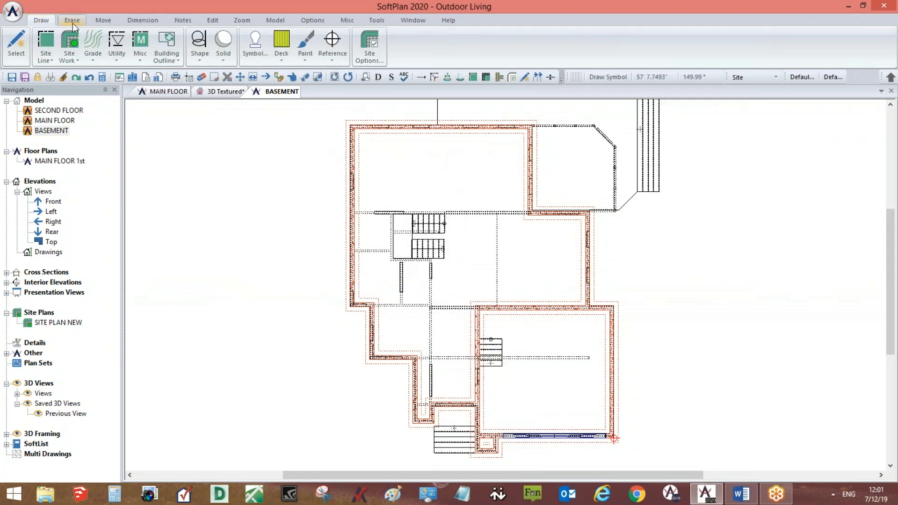
pyautogui.click(162, 56)
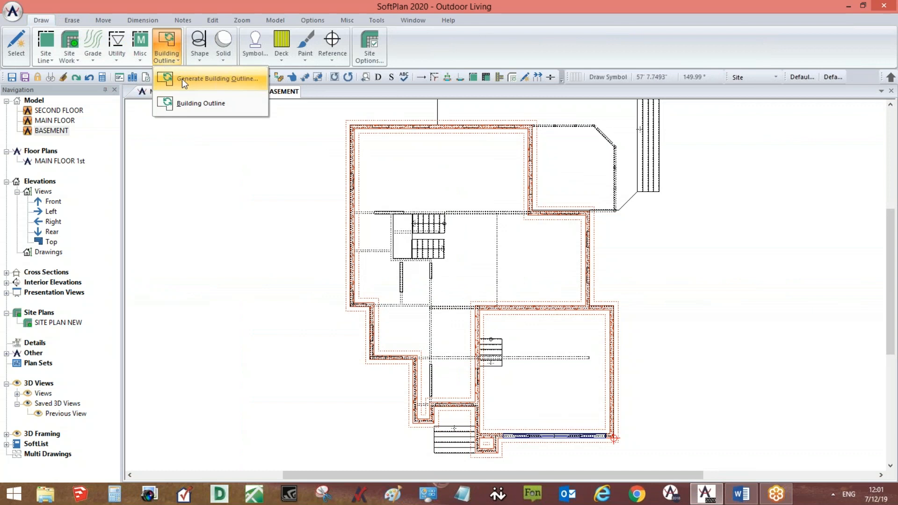
pyautogui.click(182, 78)
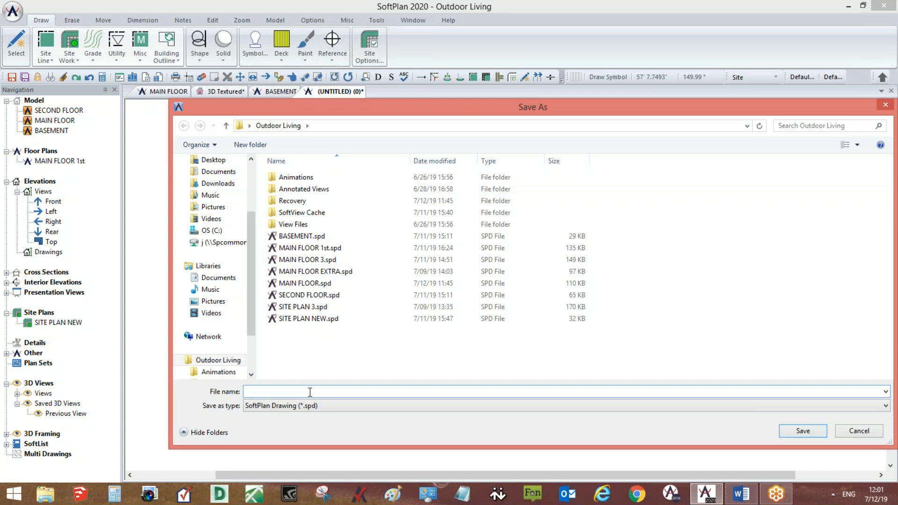
pyautogui.write('SITE PLAN')
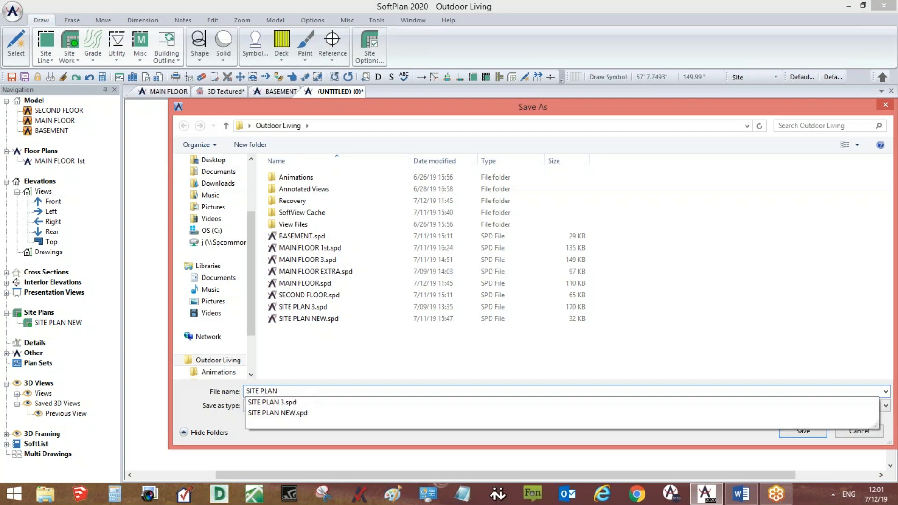
pyautogui.click(333, 379)
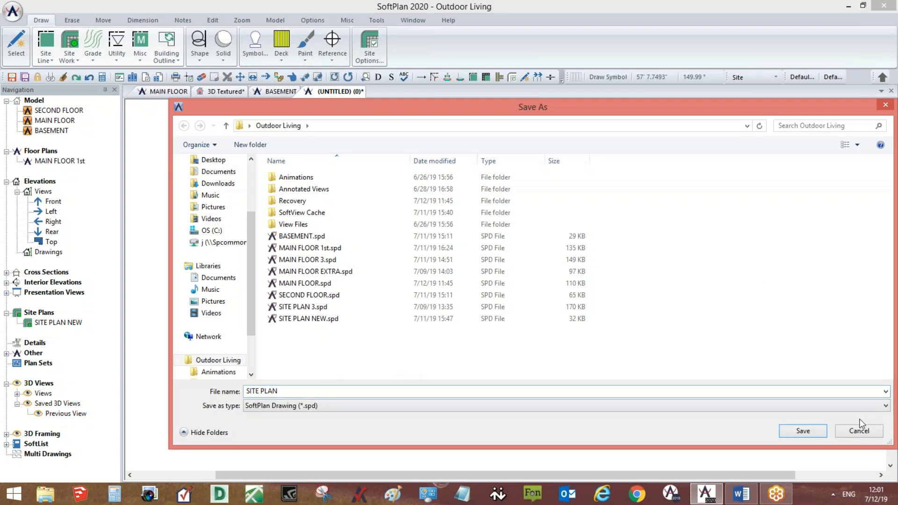
pyautogui.click(803, 431)
pyautogui.scroll(-2, 603, 379)
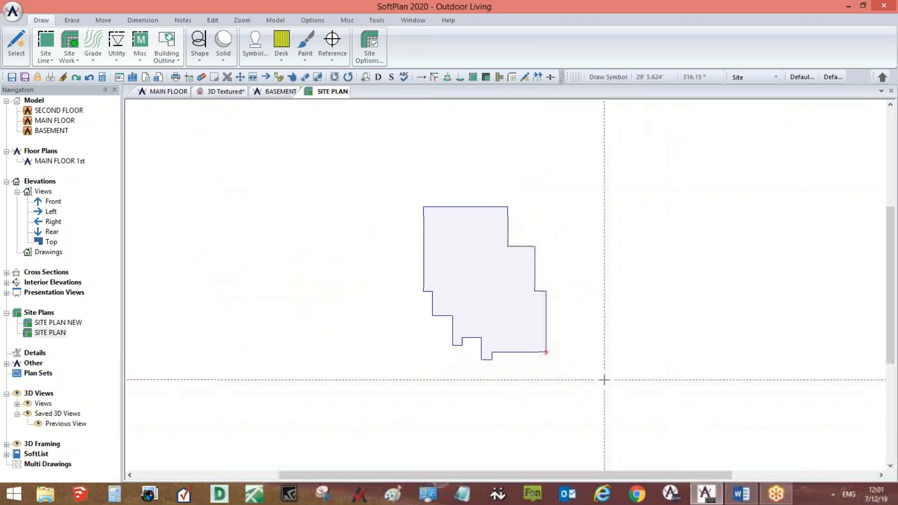
pyautogui.rightClick(489, 278)
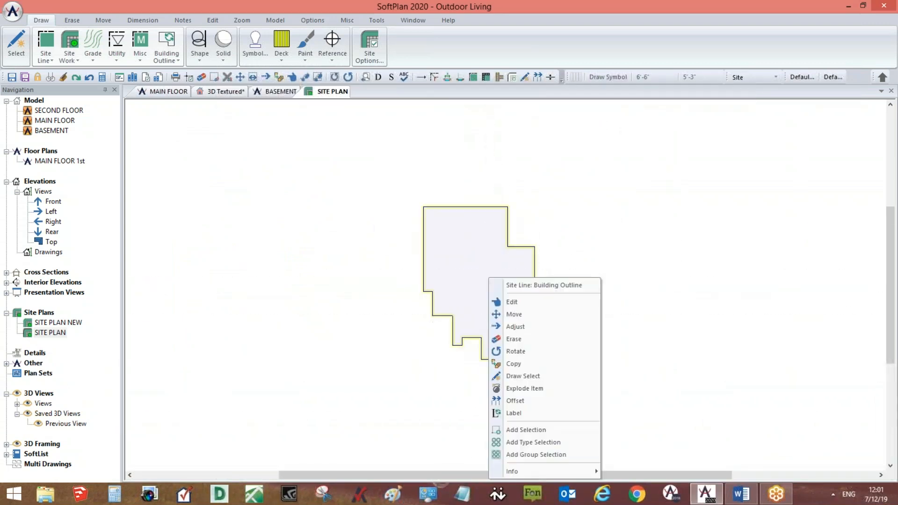
pyautogui.click(613, 242)
pyautogui.scroll(-1, 585, 239)
pyautogui.moveTo(543, 241); pyautogui.dragTo(553, 266, button='middle')
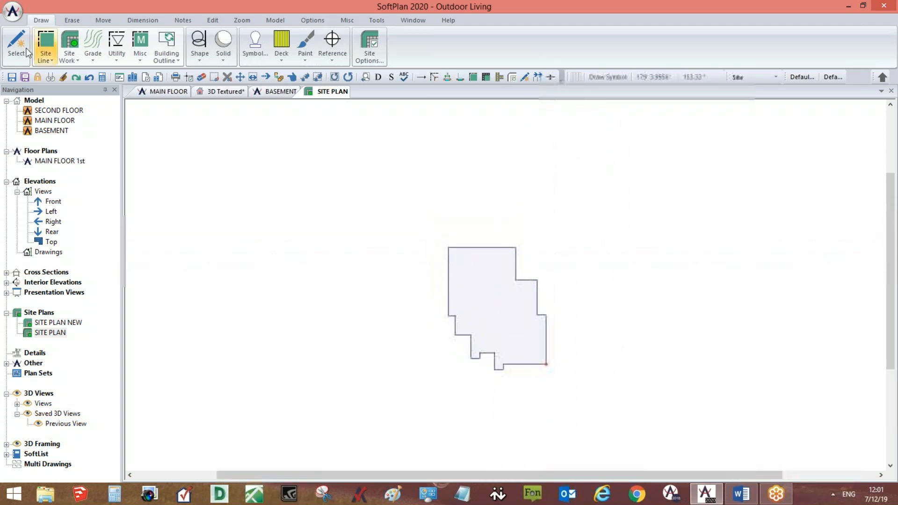
# Sketch a rectangular property line around the building outline, using the Line method.
pyautogui.click(48, 56)
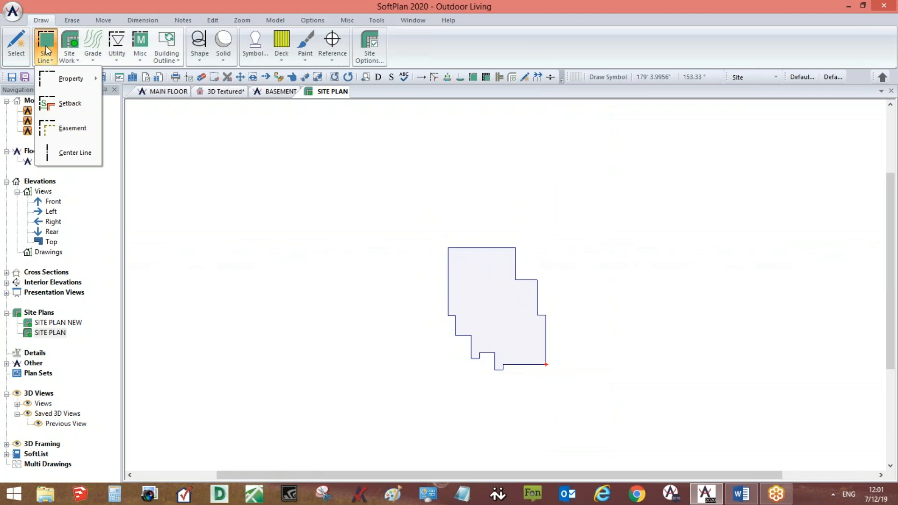
pyautogui.moveTo(75, 79)
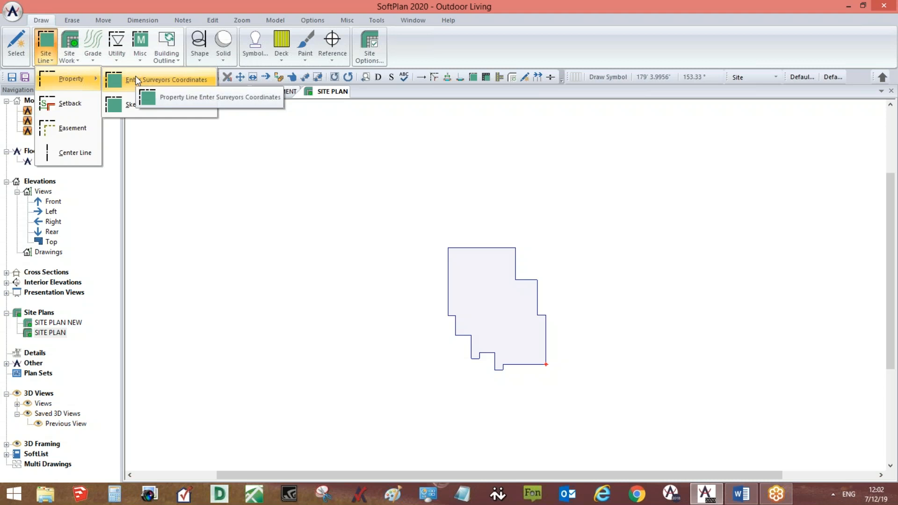
pyautogui.click(136, 105)
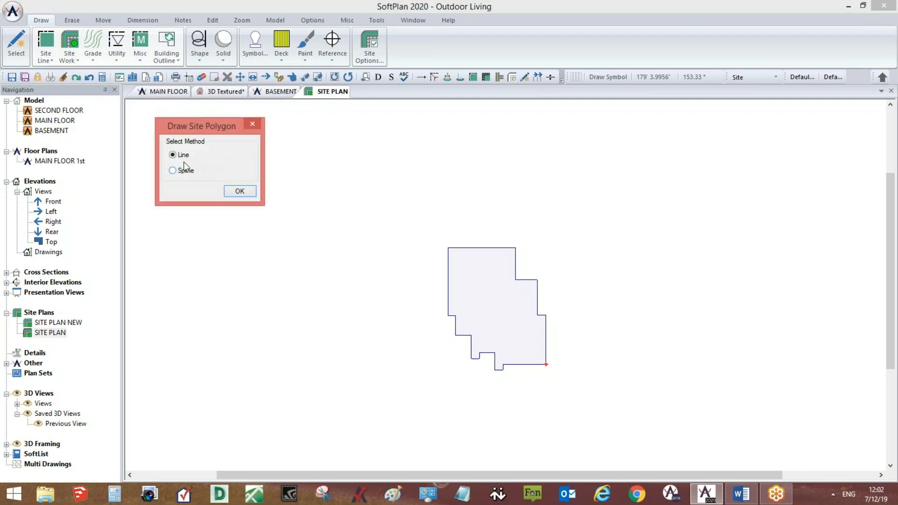
pyautogui.click(237, 194)
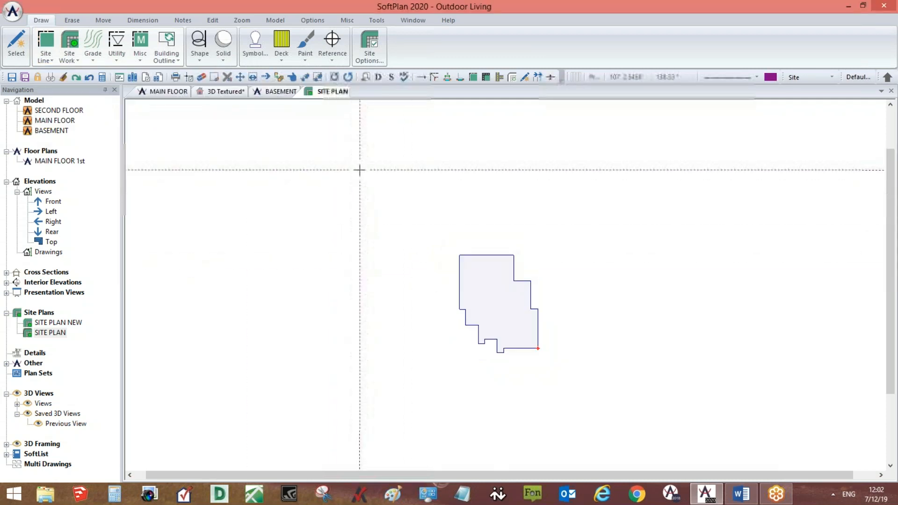
pyautogui.click(407, 394)
pyautogui.click(583, 180)
pyautogui.click(408, 180)
pyautogui.scroll(1, 566, 349)
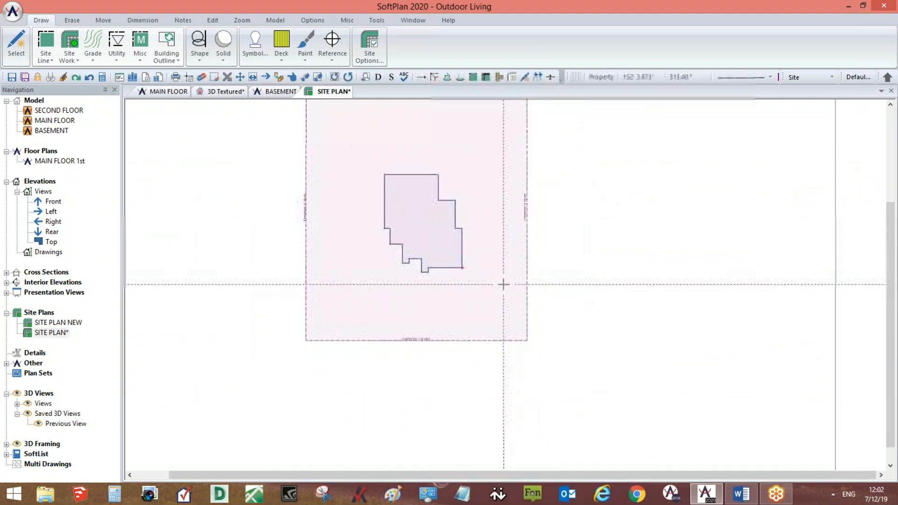
pyautogui.moveTo(420, 241); pyautogui.dragTo(487, 346, button='middle')
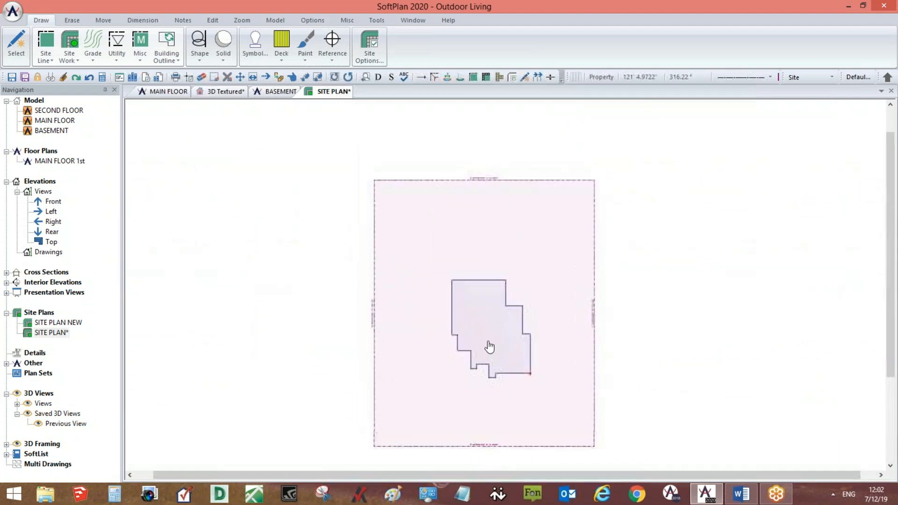
# Dimension the property's overall width and depth inside the property line.
pyautogui.click(153, 18)
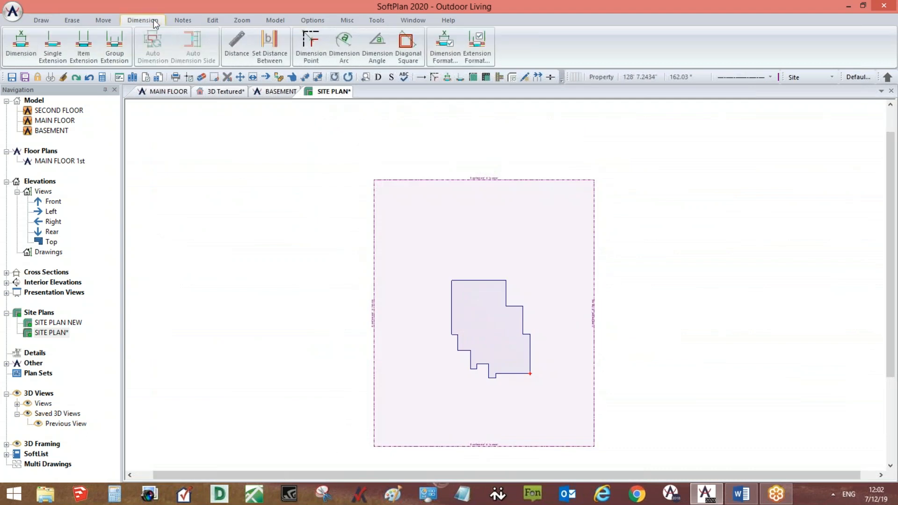
pyautogui.click(22, 55)
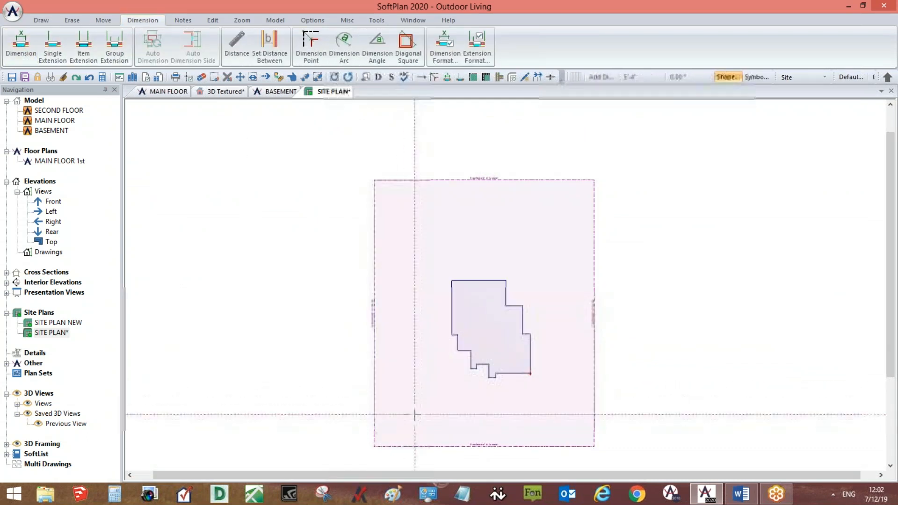
pyautogui.click(511, 414)
pyautogui.click(413, 415)
pyautogui.click(412, 397)
pyautogui.scroll(3, 473, 297)
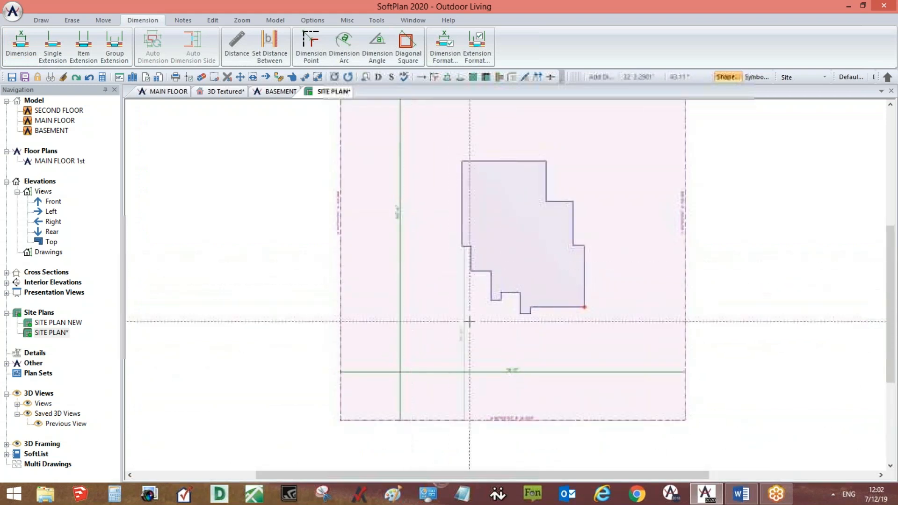
# Set the property's overall width dimension to 100', applying the change equally to both sides.
pyautogui.rightClick(515, 372)
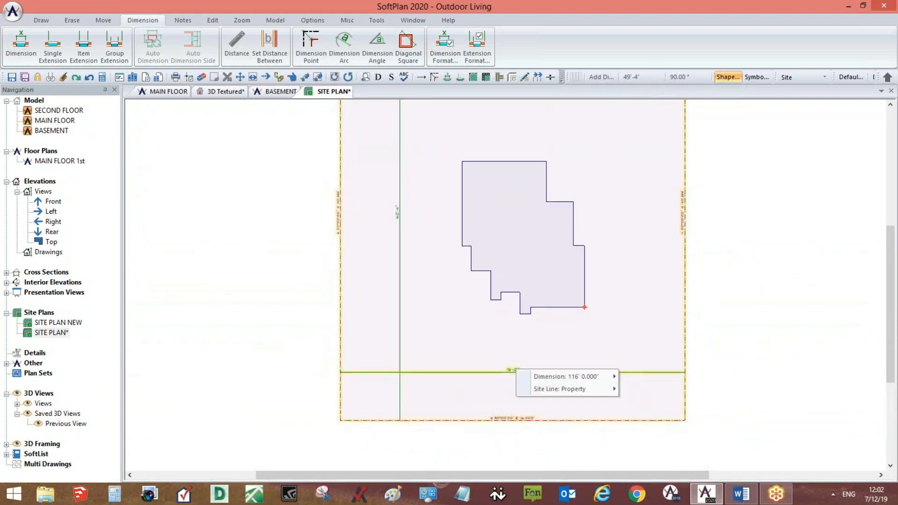
pyautogui.moveTo(580, 379)
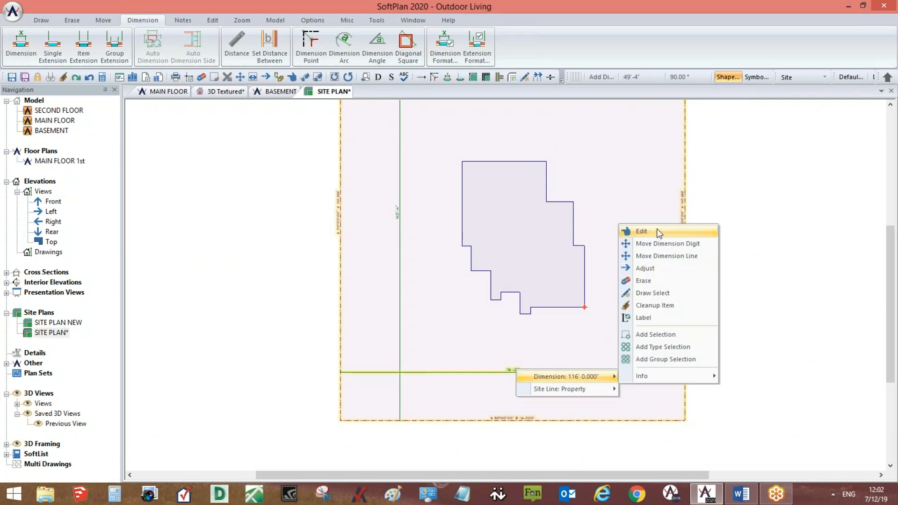
pyautogui.click(638, 231)
pyautogui.write('100')
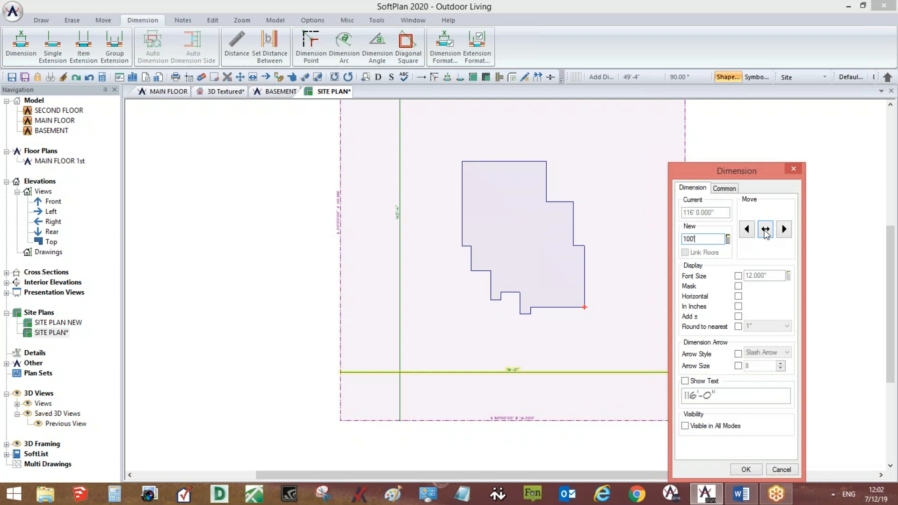
pyautogui.click(766, 231)
pyautogui.click(769, 232)
# Set the property's overall depth dimension to 150' by moving the upper property line, and save the site plan drawing.
pyautogui.moveTo(602, 335); pyautogui.dragTo(600, 405, button='middle')
pyautogui.rightClick(400, 278)
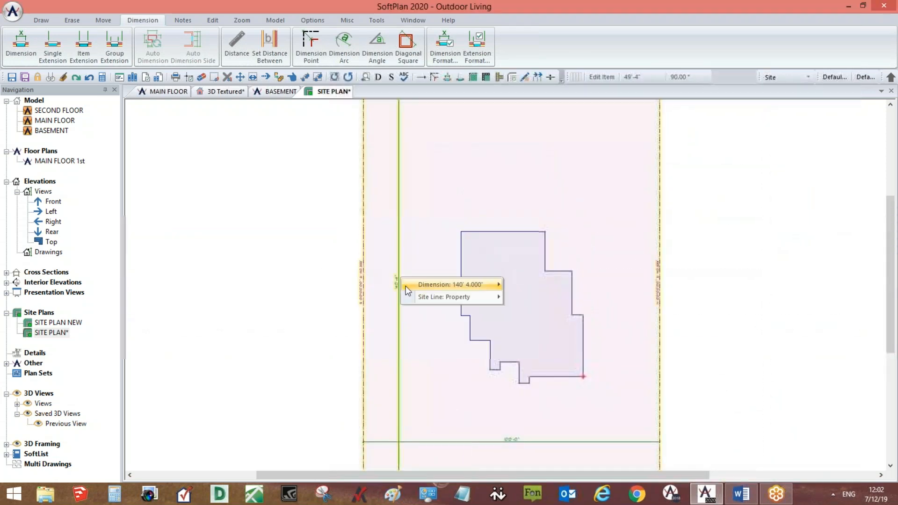
pyautogui.moveTo(429, 286)
pyautogui.click(536, 285)
pyautogui.write("150'")
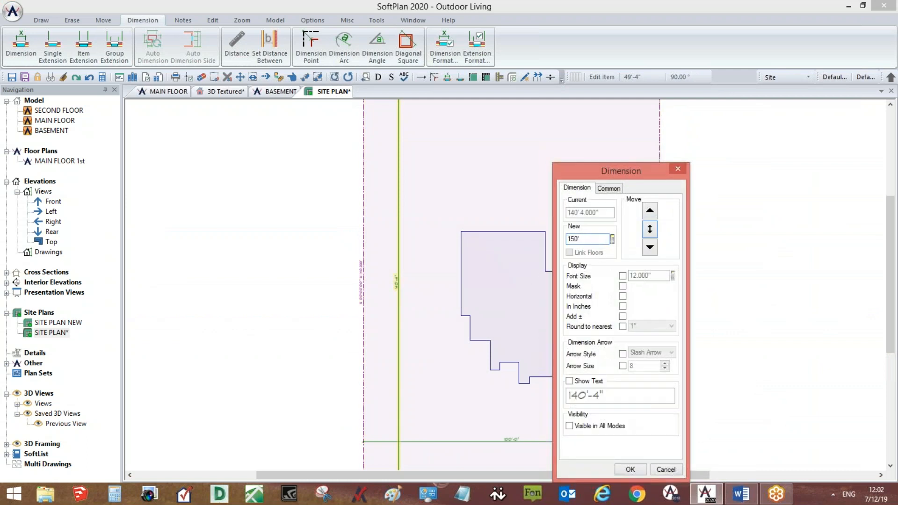
pyautogui.click(649, 211)
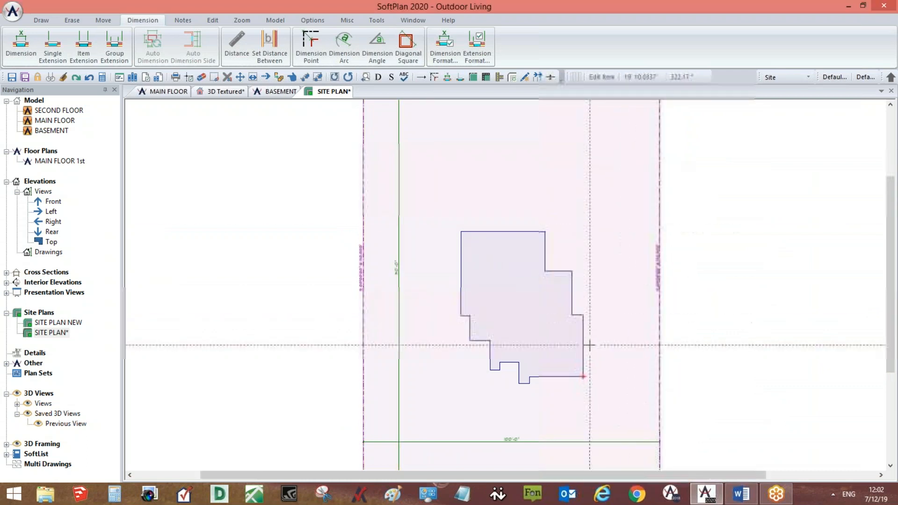
pyautogui.scroll(-2, 590, 345)
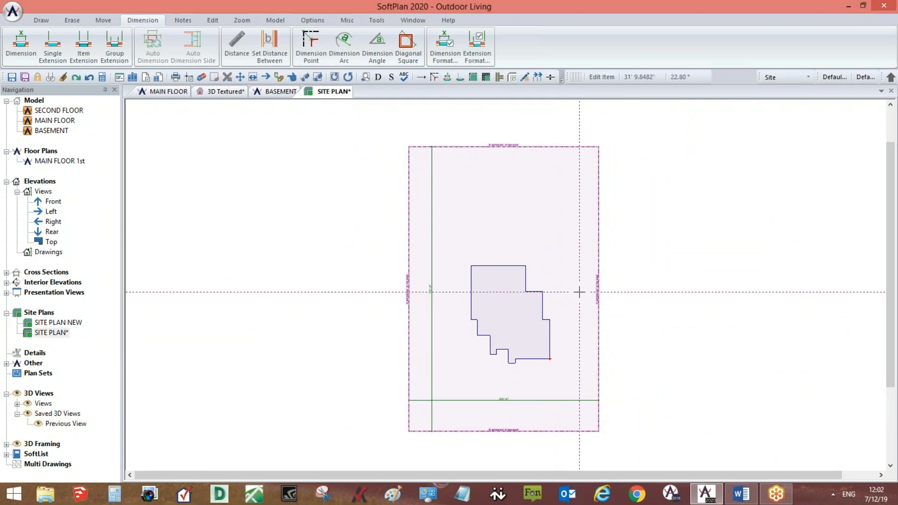
pyautogui.click(35, 78)
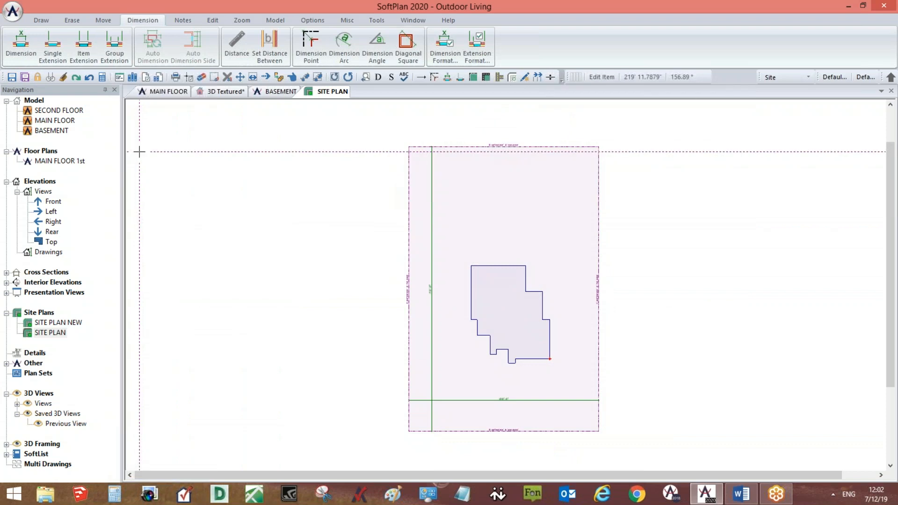
# Add the SITE PLAN drawing to the house's 3D model.
pyautogui.click(212, 92)
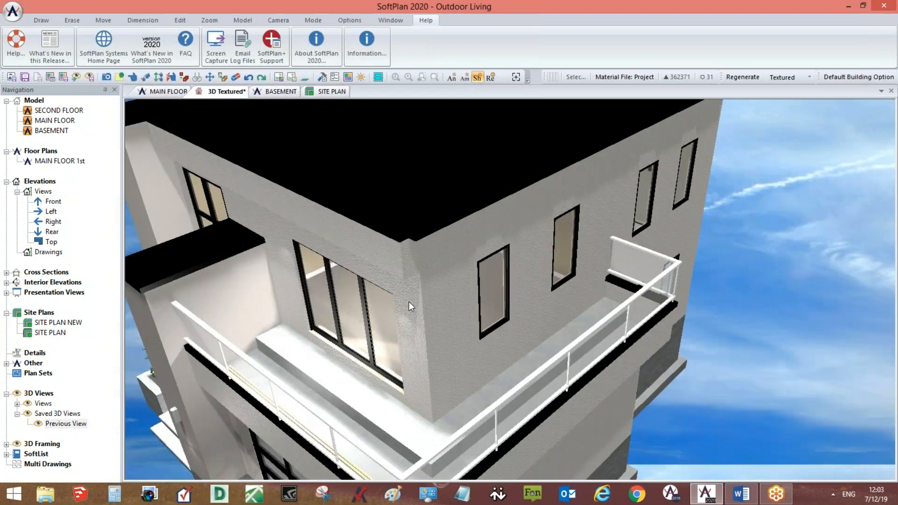
pyautogui.moveTo(479, 311); pyautogui.dragTo(199, 371)
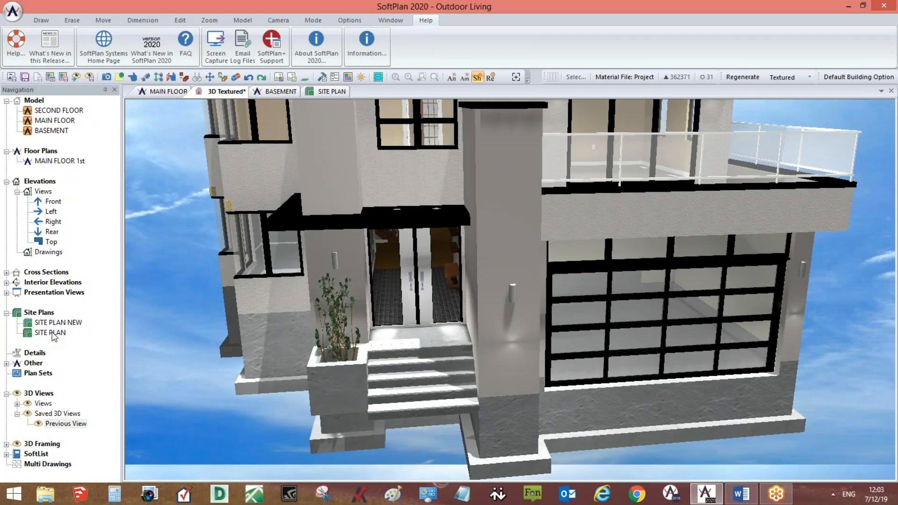
pyautogui.rightClick(52, 334)
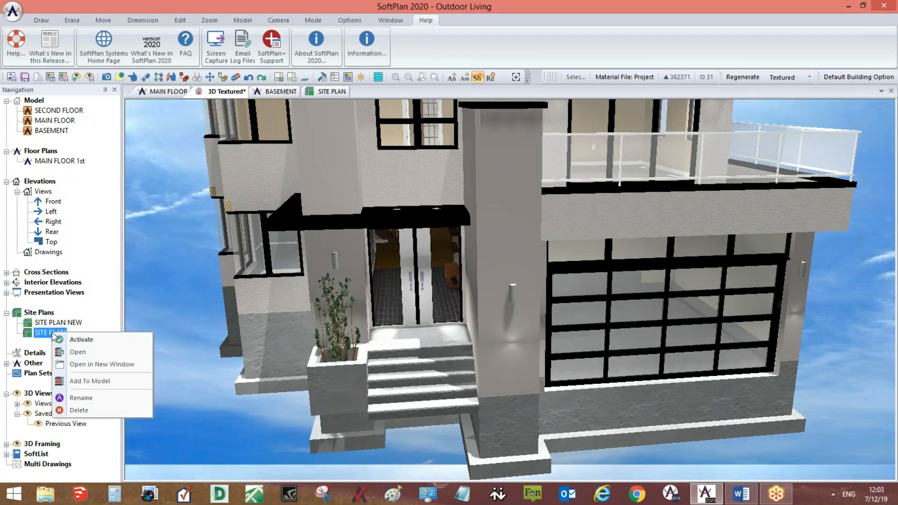
pyautogui.click(89, 381)
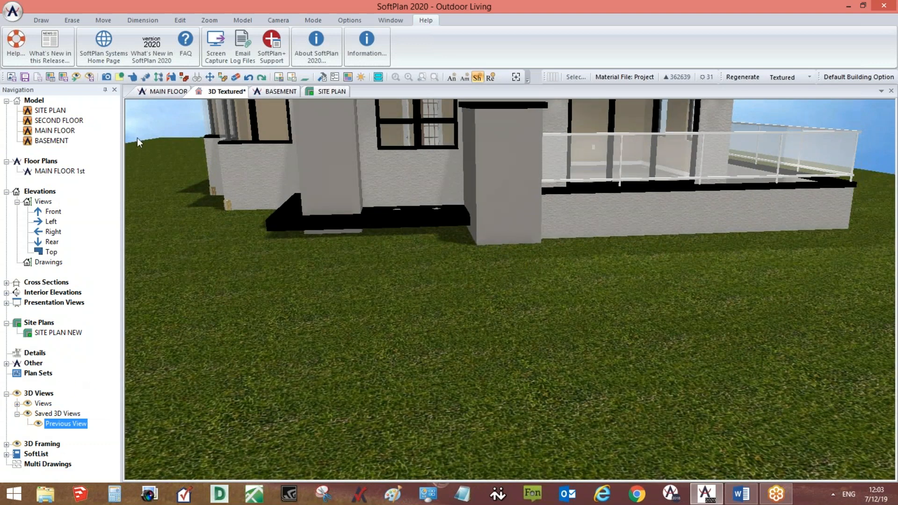
# Reorder SITE PLAN to the bottom of the model's drawings and inspect the house on its lot in 3D.
pyautogui.moveTo(49, 113)
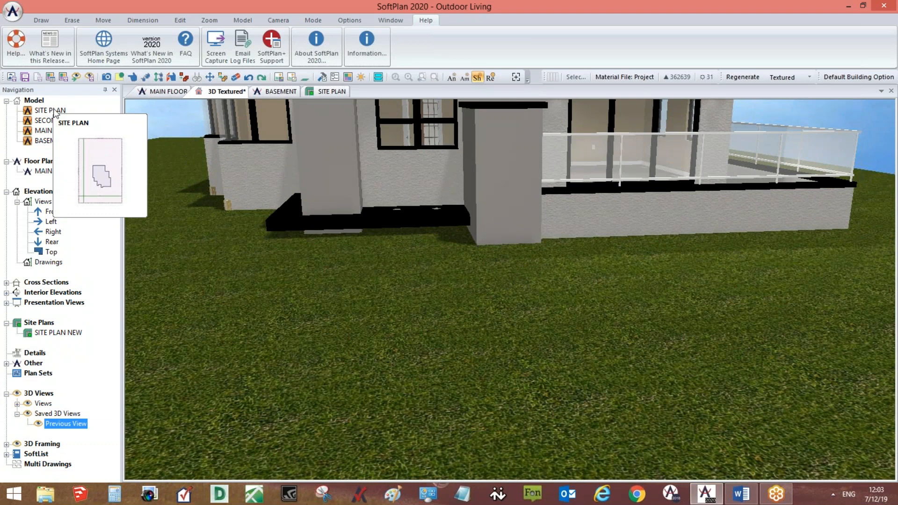
pyautogui.rightClick(55, 111)
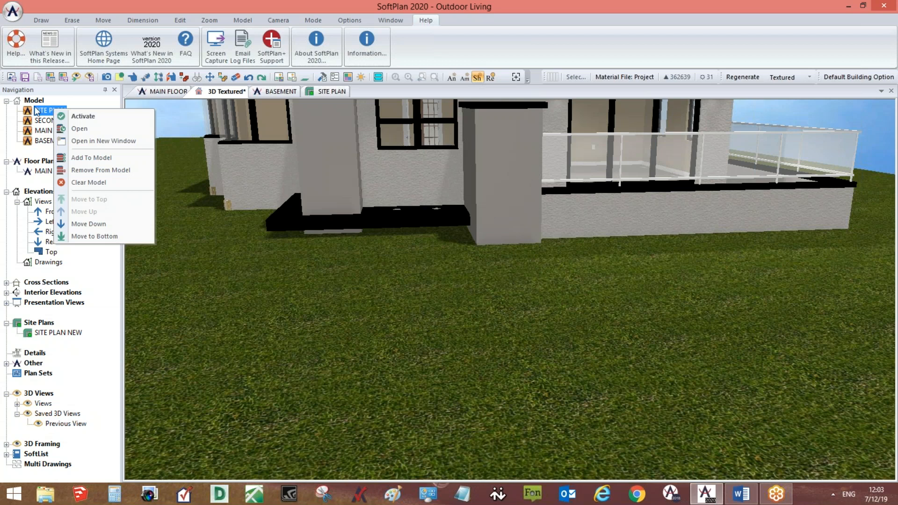
pyautogui.click(109, 236)
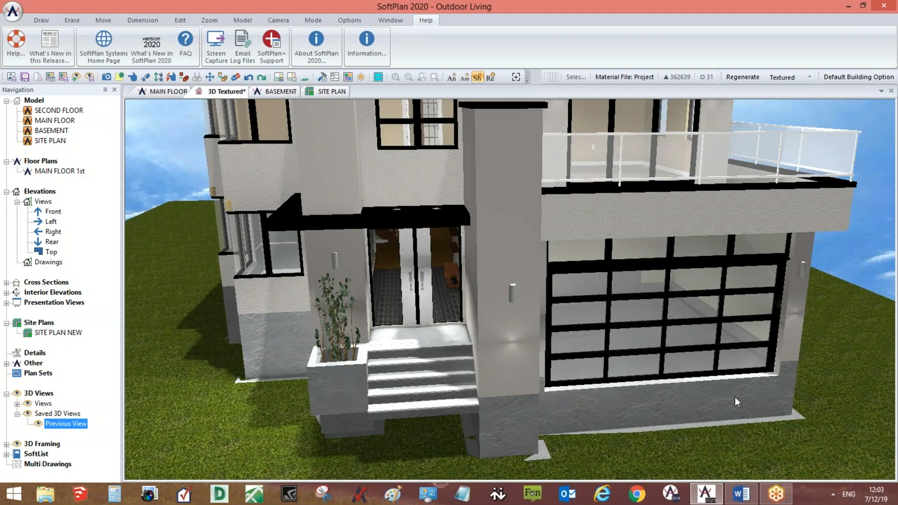
pyautogui.moveTo(735, 397); pyautogui.dragTo(692, 386)
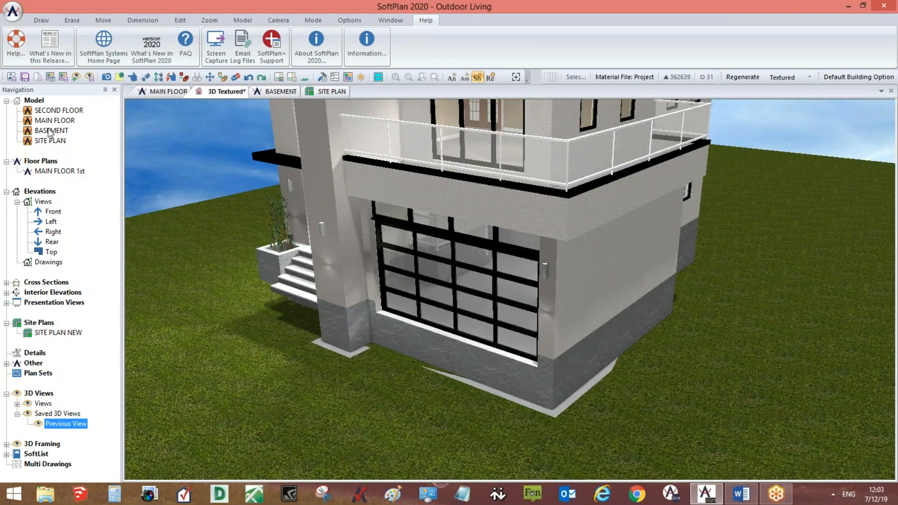
pyautogui.moveTo(49, 131)
pyautogui.moveTo(277, 345); pyautogui.dragTo(327, 338)
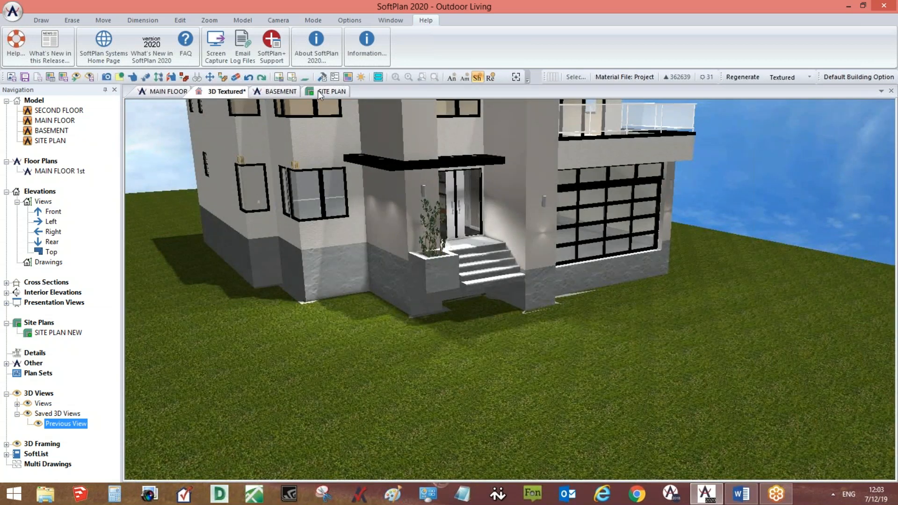
pyautogui.click(321, 89)
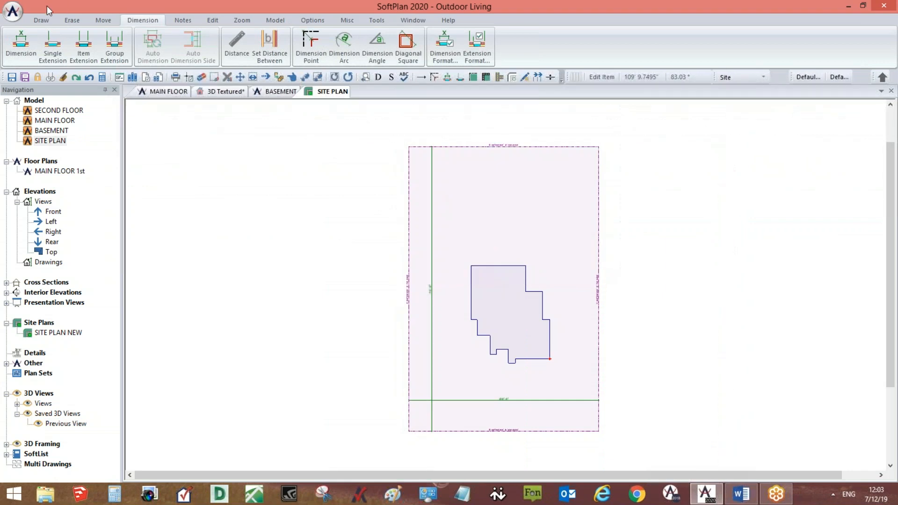
pyautogui.click(46, 20)
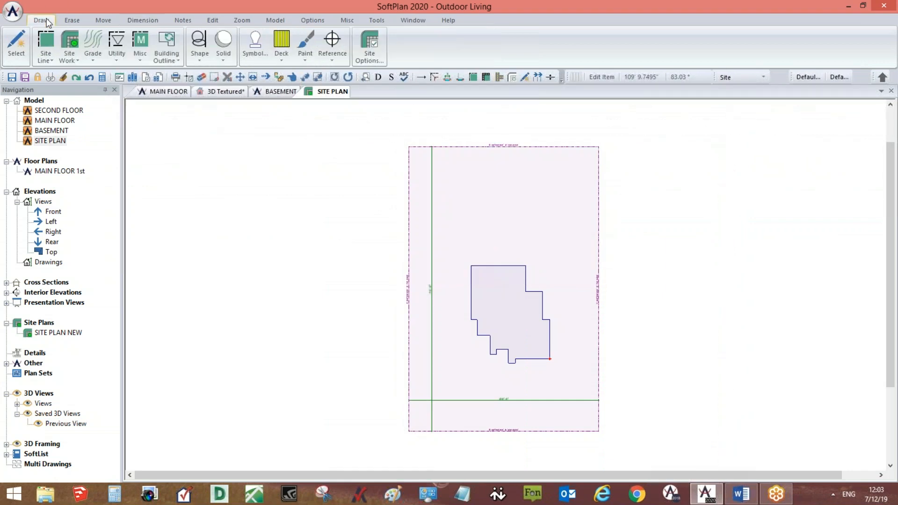
pyautogui.click(385, 55)
pyautogui.moveTo(248, 13); pyautogui.dragTo(283, 50)
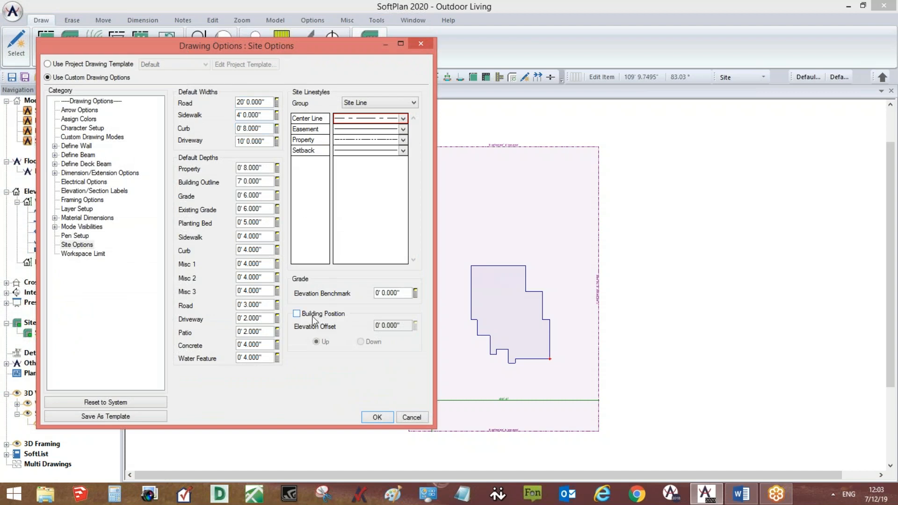
pyautogui.click(420, 46)
pyautogui.click(229, 91)
pyautogui.moveTo(402, 296); pyautogui.dragTo(440, 296)
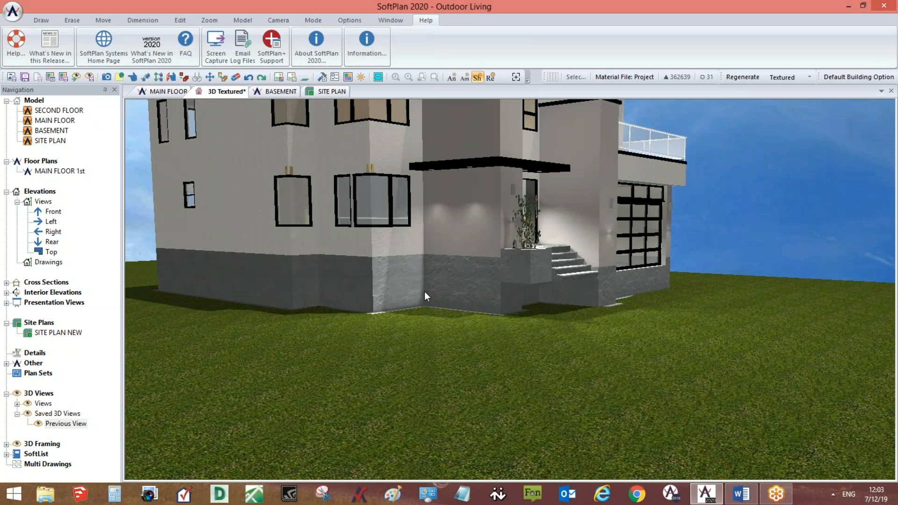
# Enable Building Position in the site options with a 3' downward elevation offset, and check the house's base in the 3D view.
pyautogui.click(316, 92)
pyautogui.click(366, 59)
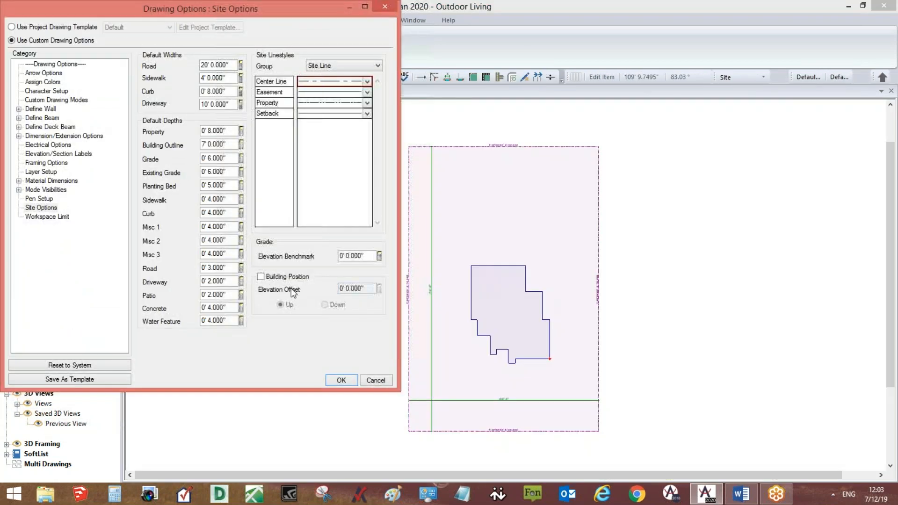
pyautogui.click(261, 277)
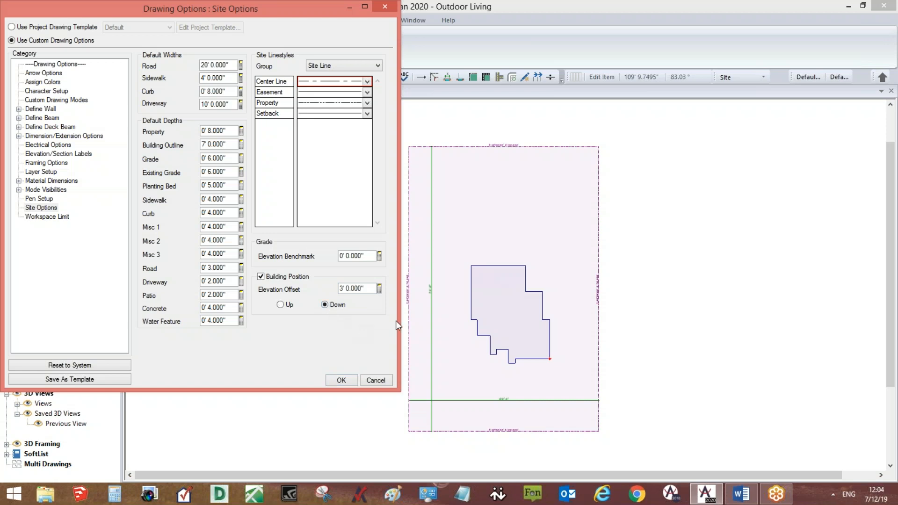
pyautogui.moveTo(253, 10)
pyautogui.mouseDown()
pyautogui.moveTo(553, 54)
pyautogui.moveTo(548, 43)
pyautogui.mouseUp()
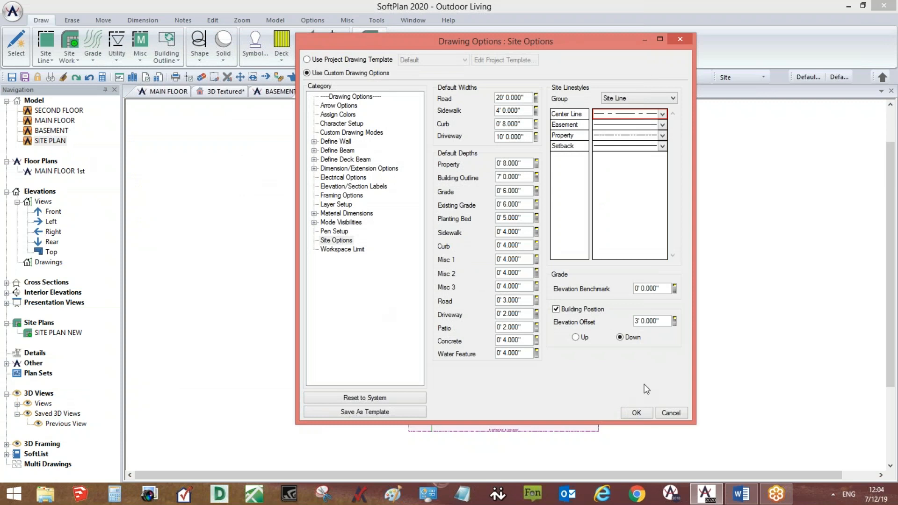
pyautogui.click(637, 413)
pyautogui.click(231, 91)
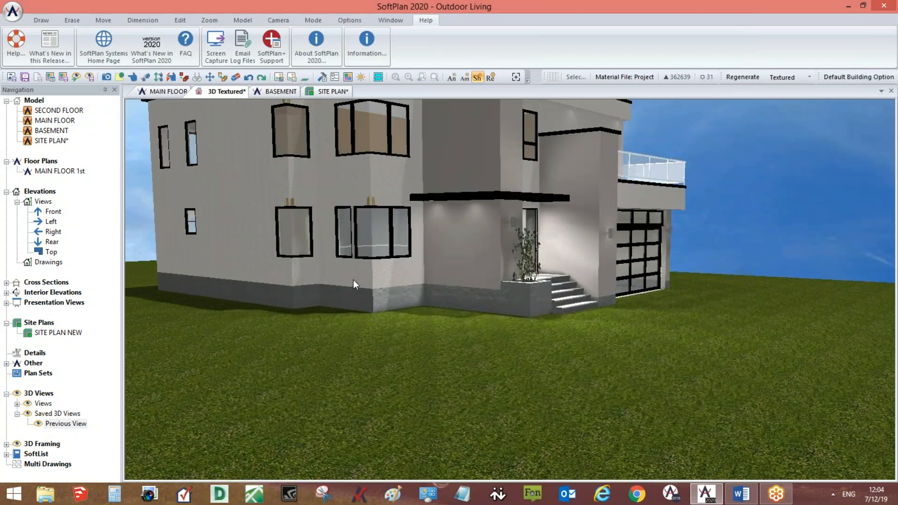
pyautogui.moveTo(598, 308); pyautogui.dragTo(567, 316)
pyautogui.moveTo(725, 309); pyautogui.dragTo(521, 289)
# Assign an elevation of 0.000' to the two property corners along the lower edge of the site plan.
pyautogui.click(333, 91)
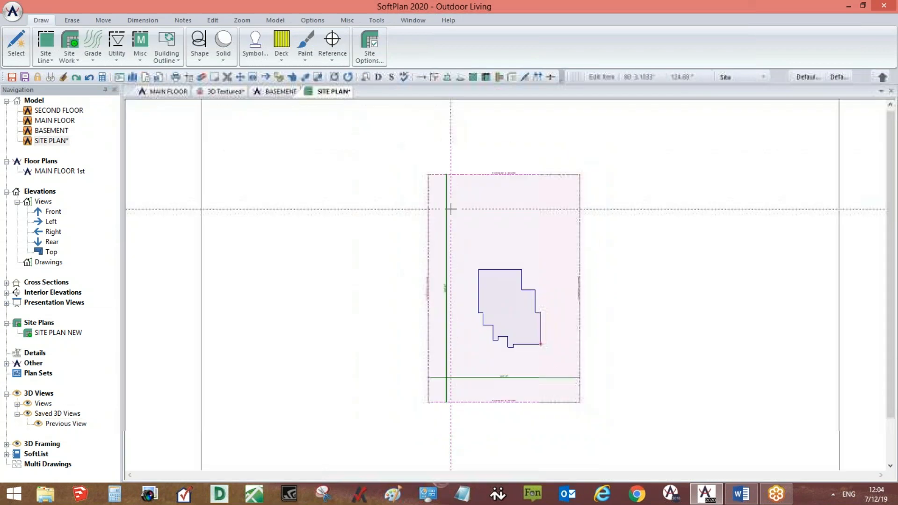
pyautogui.scroll(1, 512, 268)
pyautogui.moveTo(513, 297); pyautogui.dragTo(493, 295, button='middle')
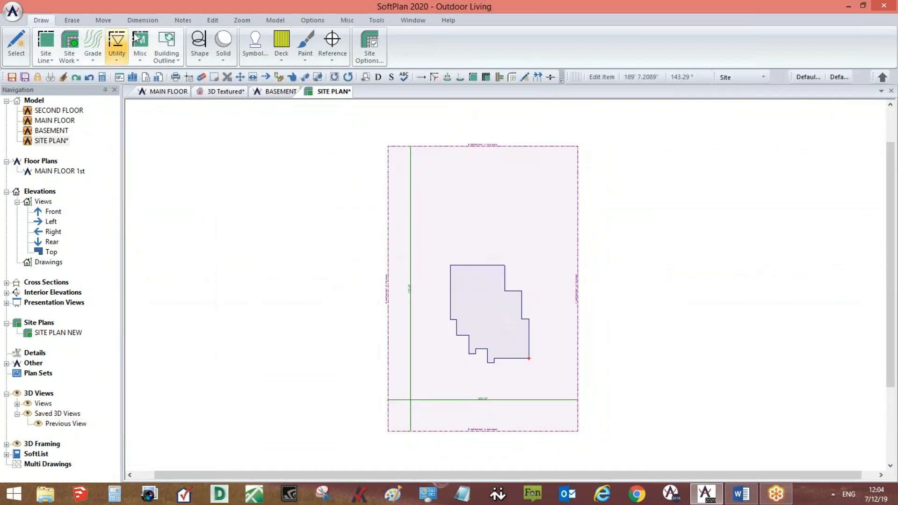
pyautogui.click(211, 20)
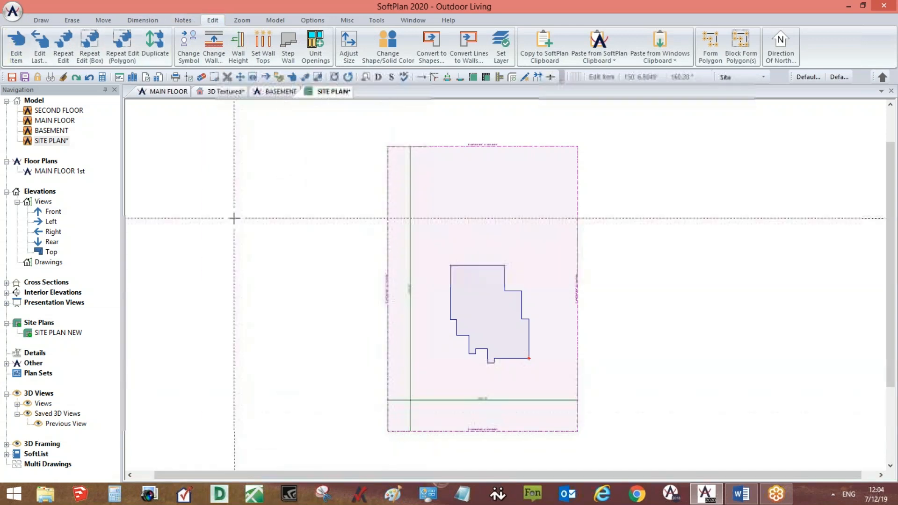
pyautogui.click(389, 428)
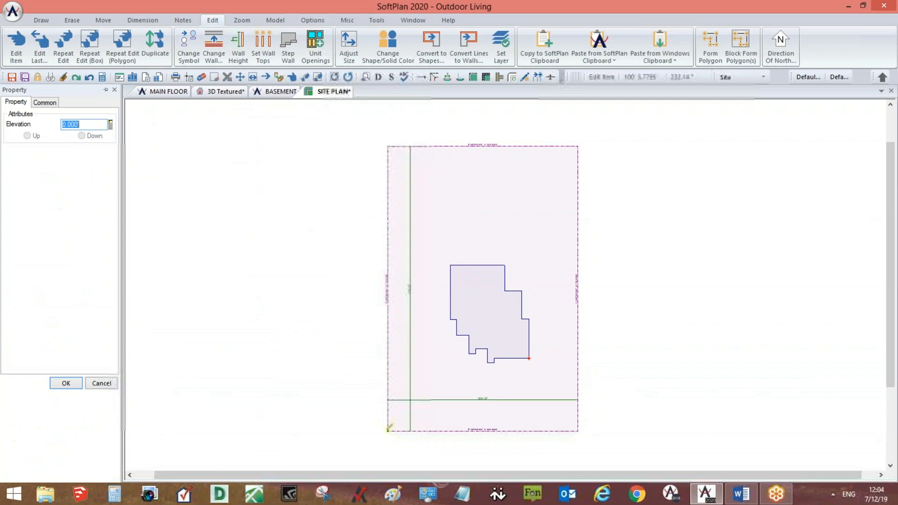
pyautogui.click(575, 429)
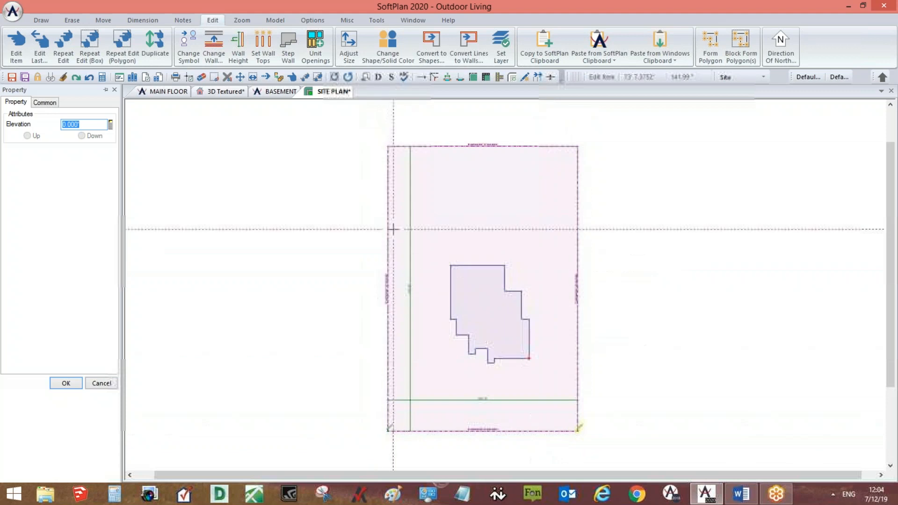
# Assign an upward elevation of 4.000' to the two upper property corners and save the site plan.
pyautogui.click(388, 146)
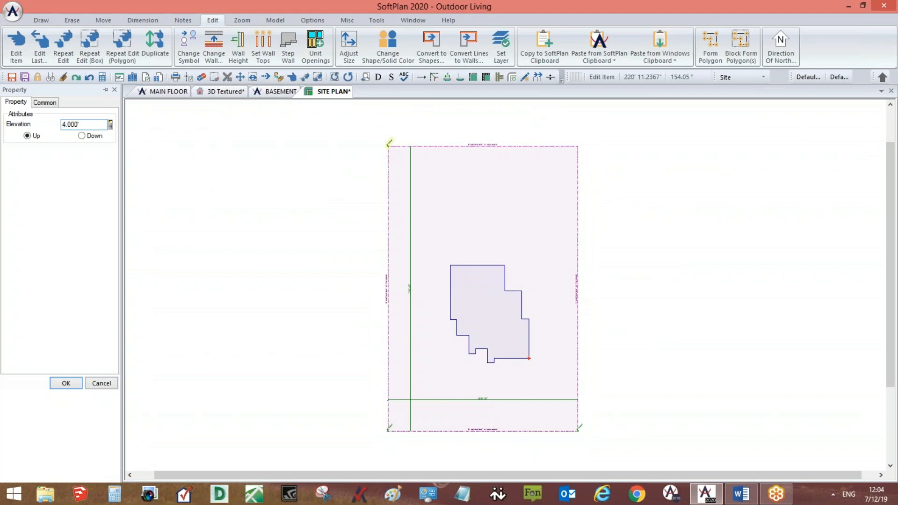
pyautogui.click(578, 146)
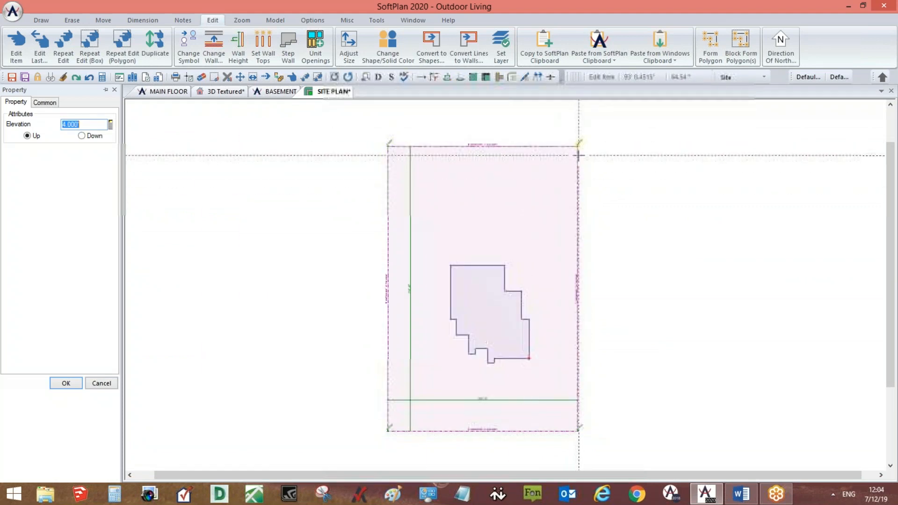
pyautogui.scroll(4, 577, 147)
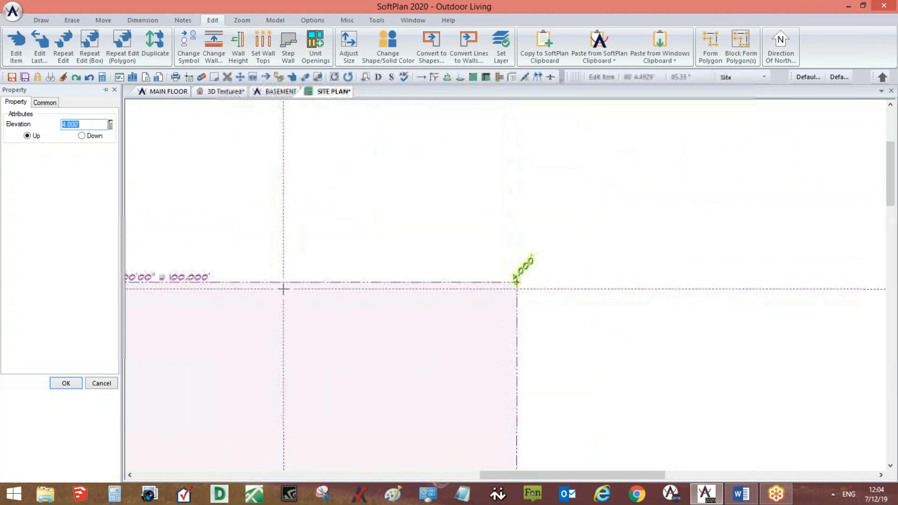
pyautogui.click(66, 383)
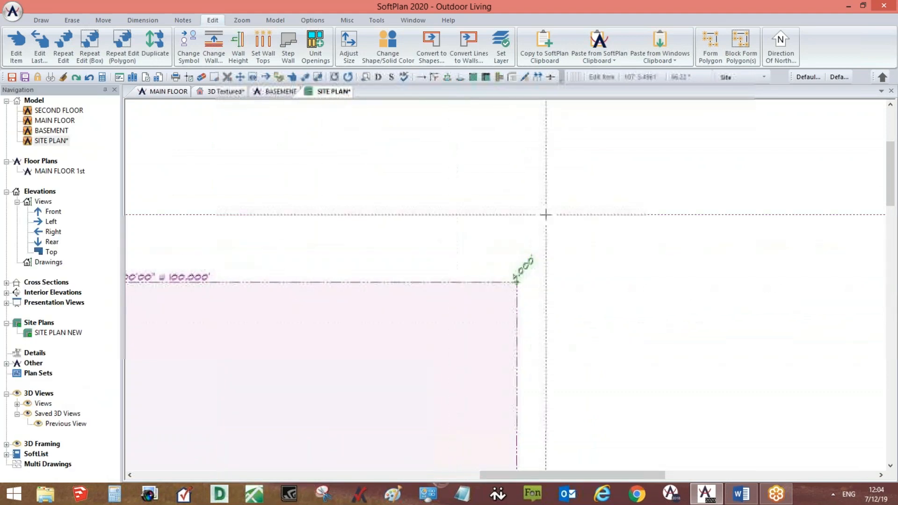
pyautogui.click(11, 77)
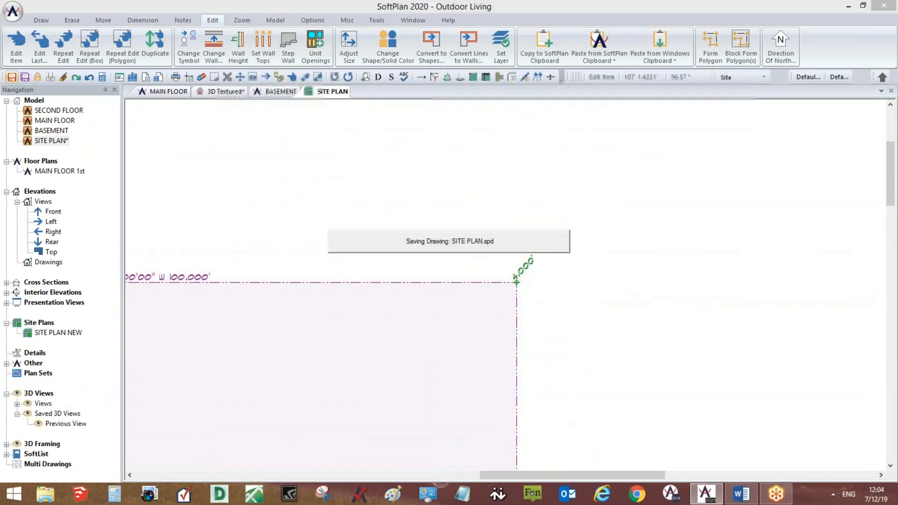
# Examine the slope of the lot around and behind the house in the 3D view.
pyautogui.click(212, 91)
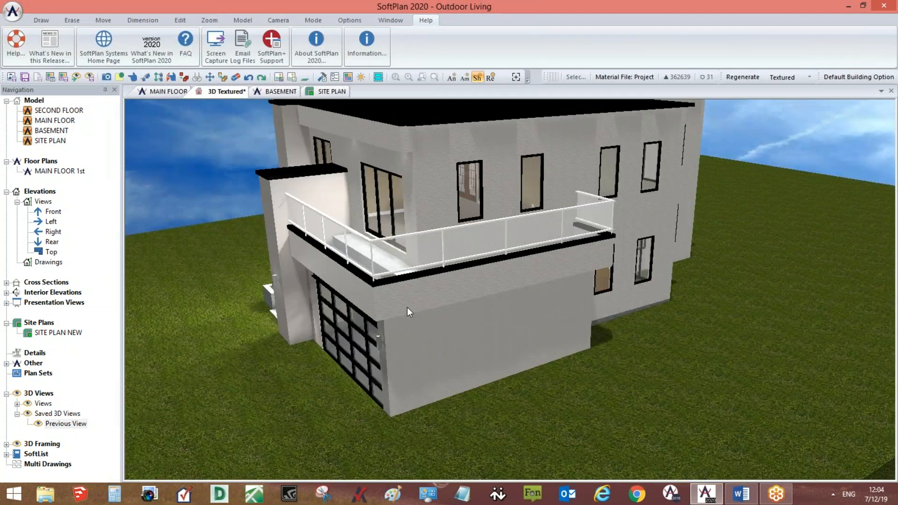
pyautogui.moveTo(551, 333); pyautogui.dragTo(204, 345)
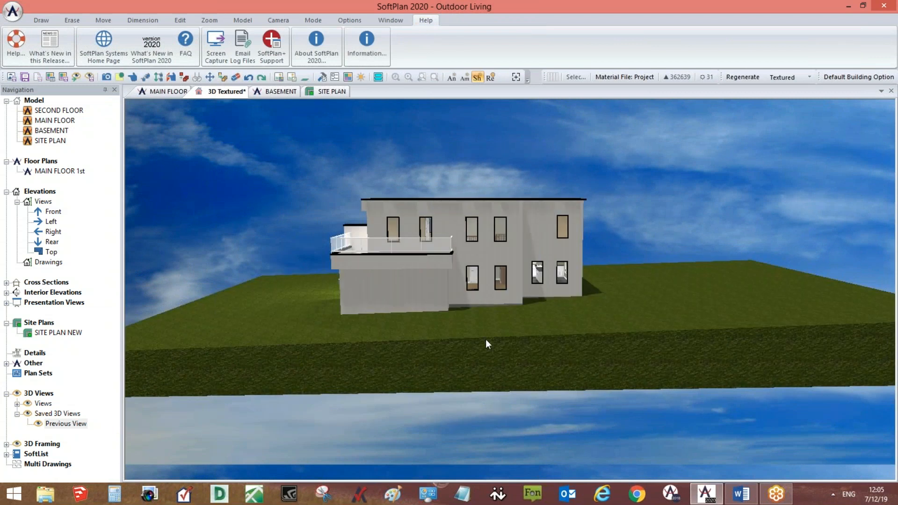
pyautogui.moveTo(779, 328); pyautogui.dragTo(551, 357)
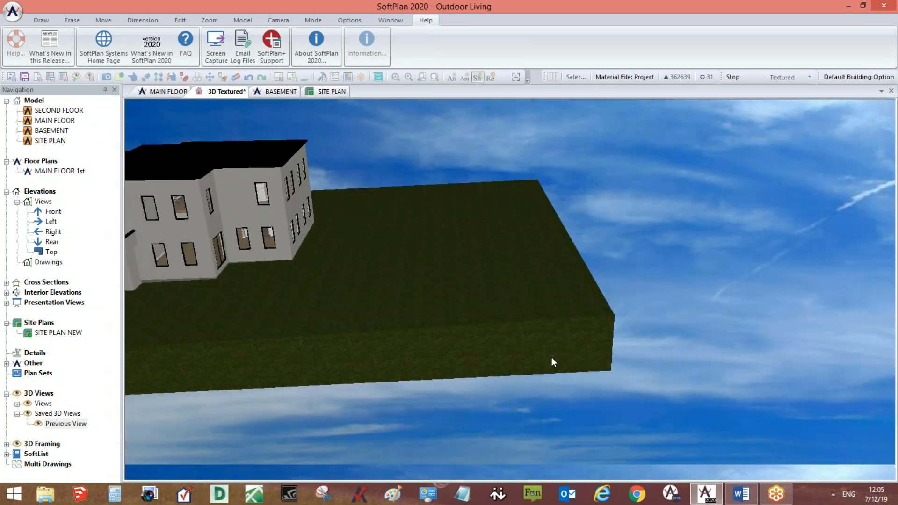
pyautogui.moveTo(608, 365); pyautogui.dragTo(776, 369, button='middle')
# Place a control shot point with elevation 0.000' on each side property line of the site plan, level with each other behind the house.
pyautogui.click(324, 92)
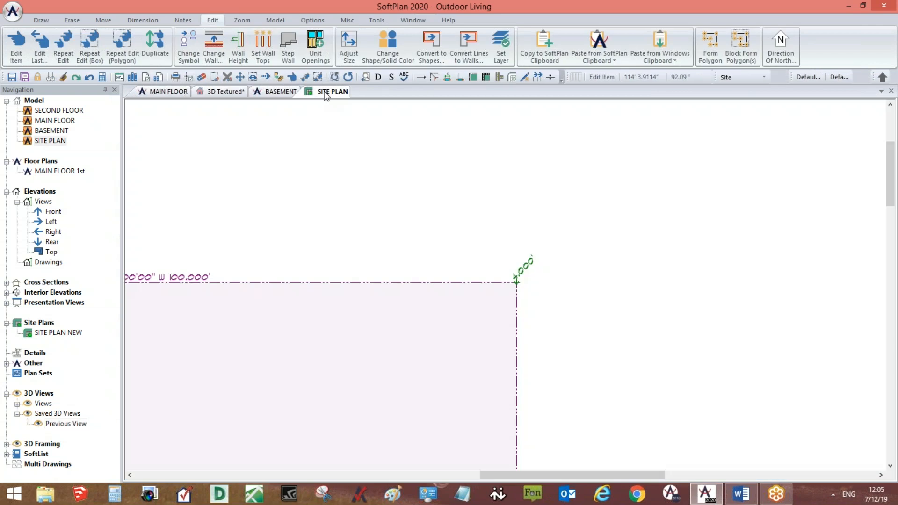
pyautogui.scroll(-3, 538, 277)
pyautogui.scroll(3, 492, 320)
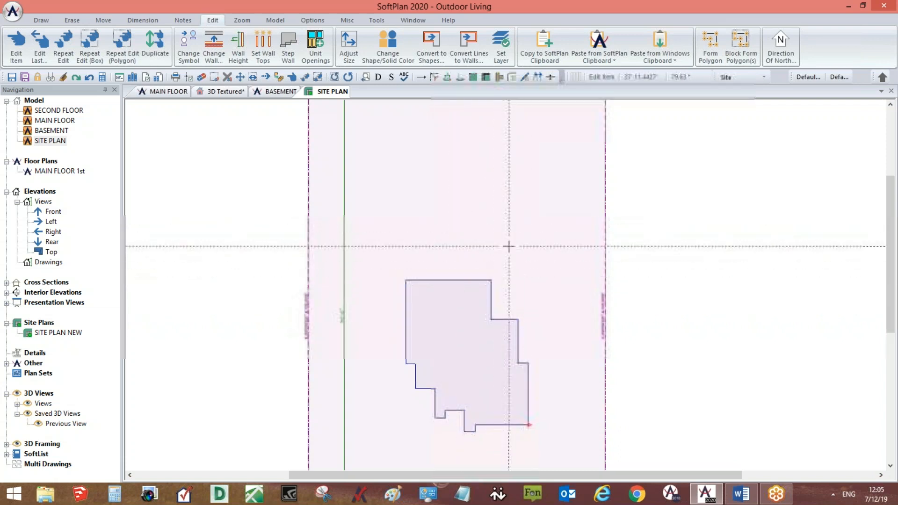
pyautogui.scroll(2, 463, 309)
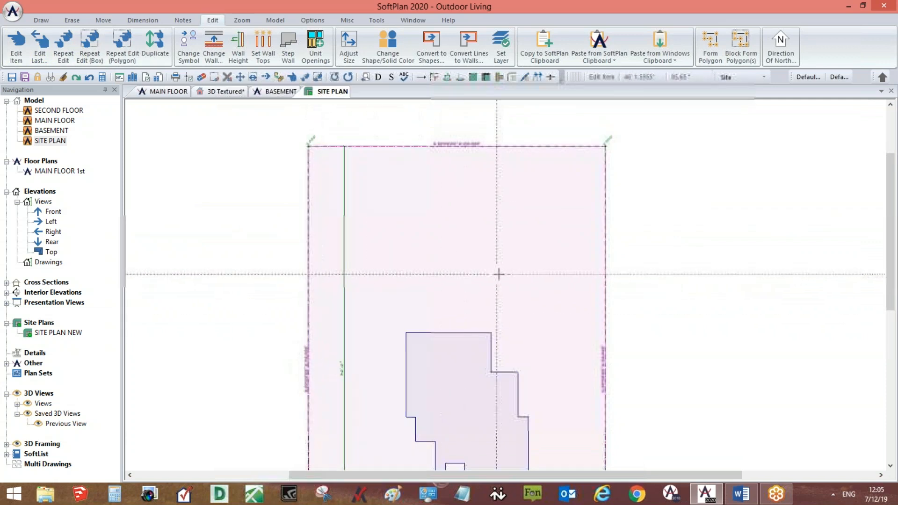
pyautogui.click(38, 20)
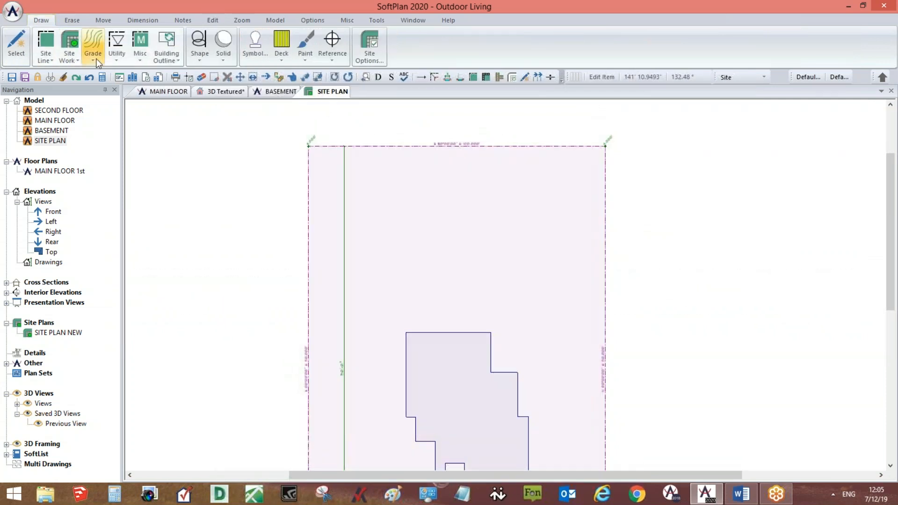
pyautogui.click(96, 57)
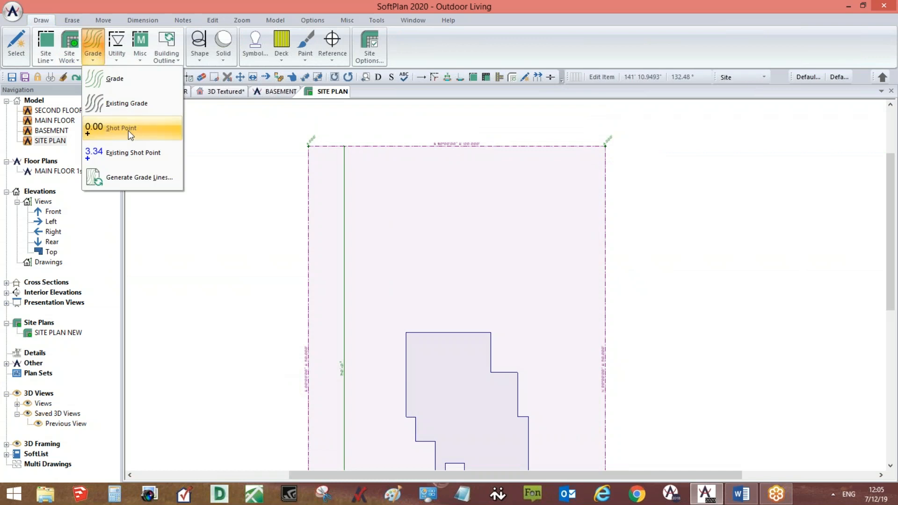
pyautogui.click(128, 130)
pyautogui.click(15, 24)
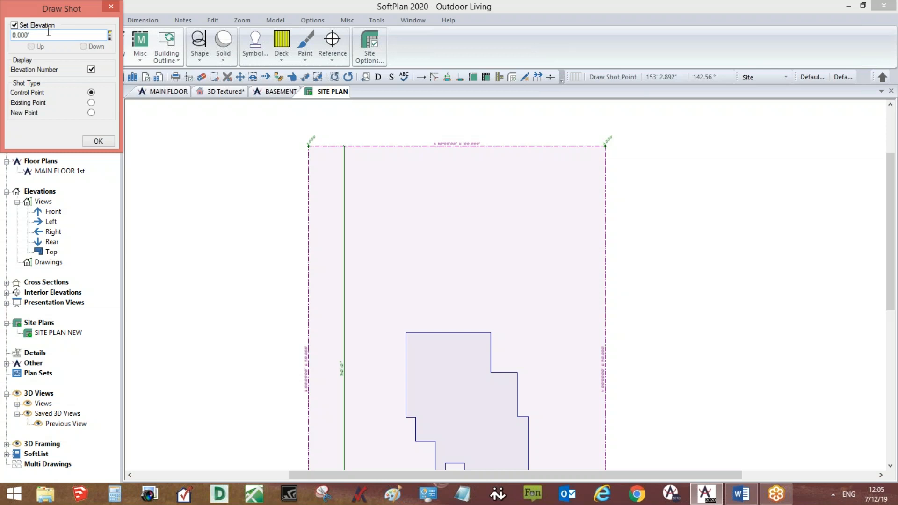
pyautogui.click(103, 144)
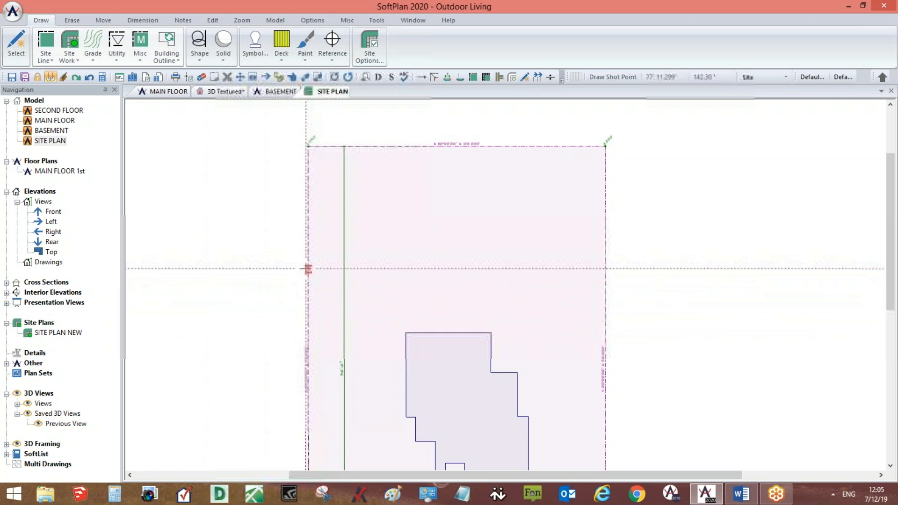
pyautogui.click(308, 266)
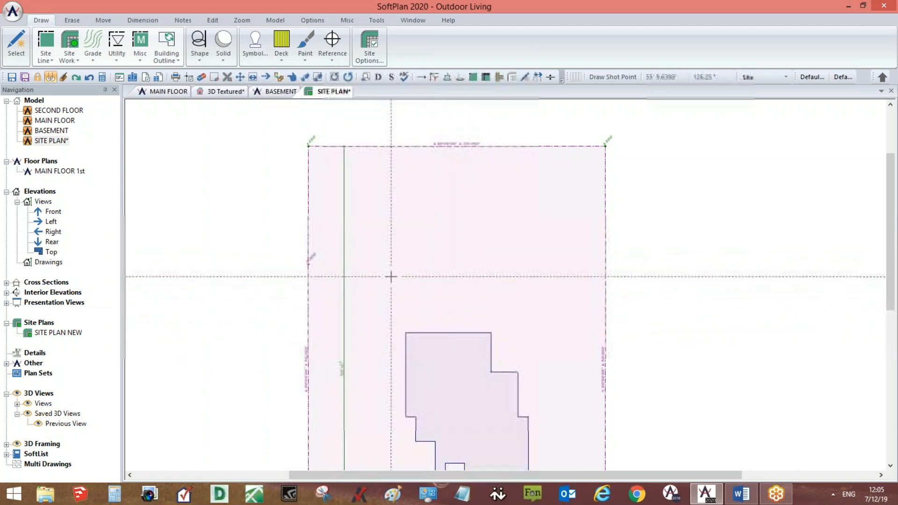
pyautogui.scroll(3, 445, 303)
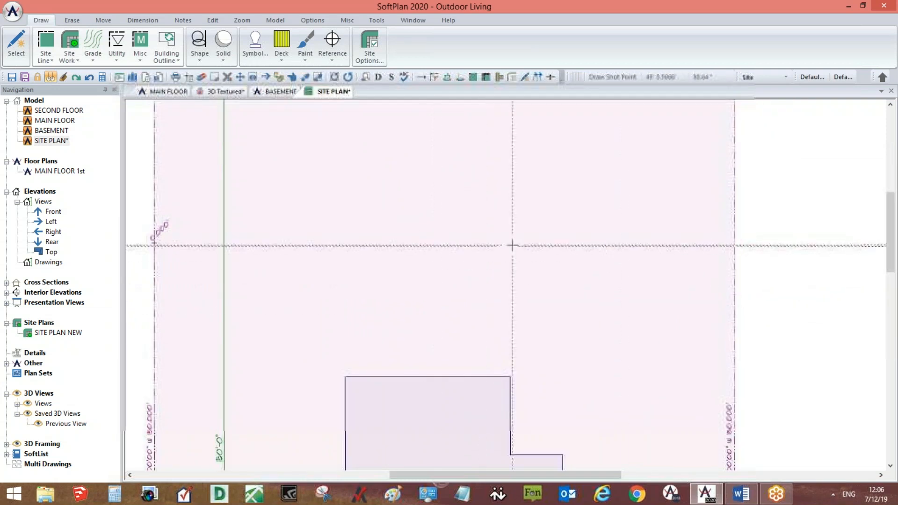
pyautogui.click(734, 243)
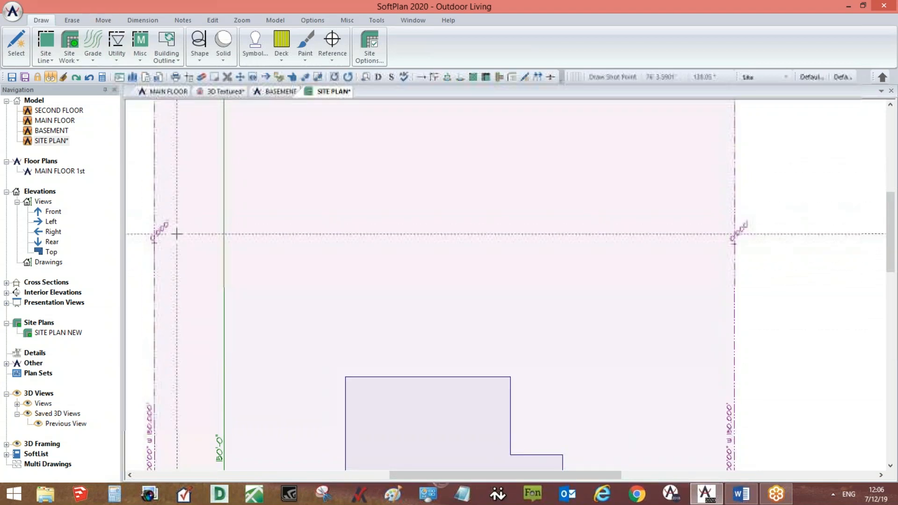
# Copy the 0.000' shot point with multiple placement in a row across the lot to the opposite property line and save the site plan.
pyautogui.click(103, 20)
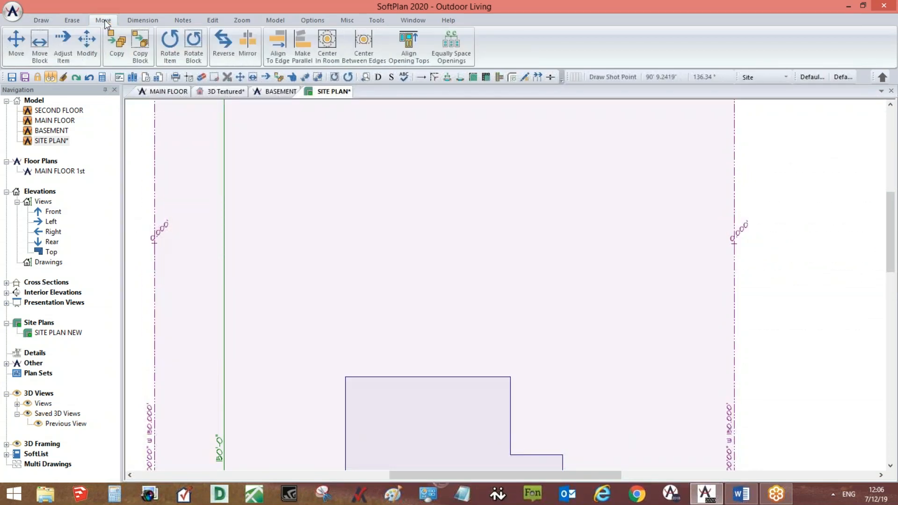
pyautogui.click(117, 44)
pyautogui.click(156, 227)
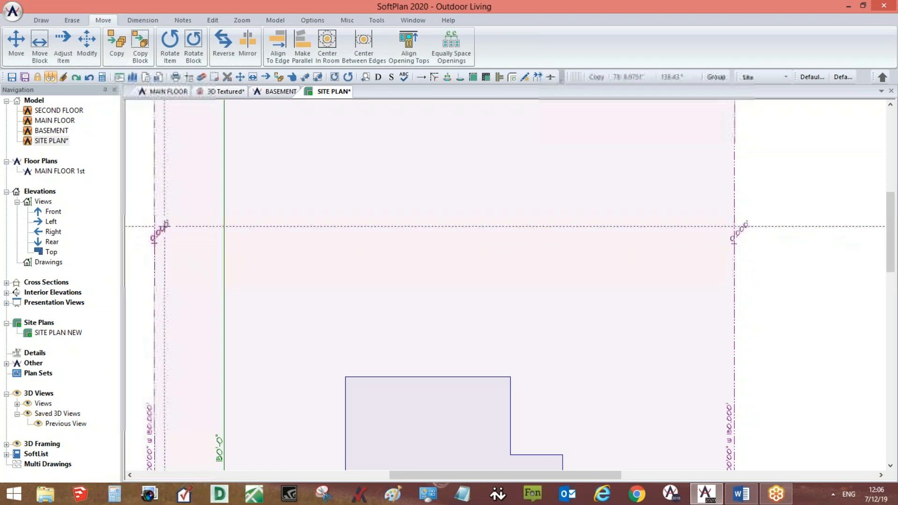
pyautogui.click(273, 226)
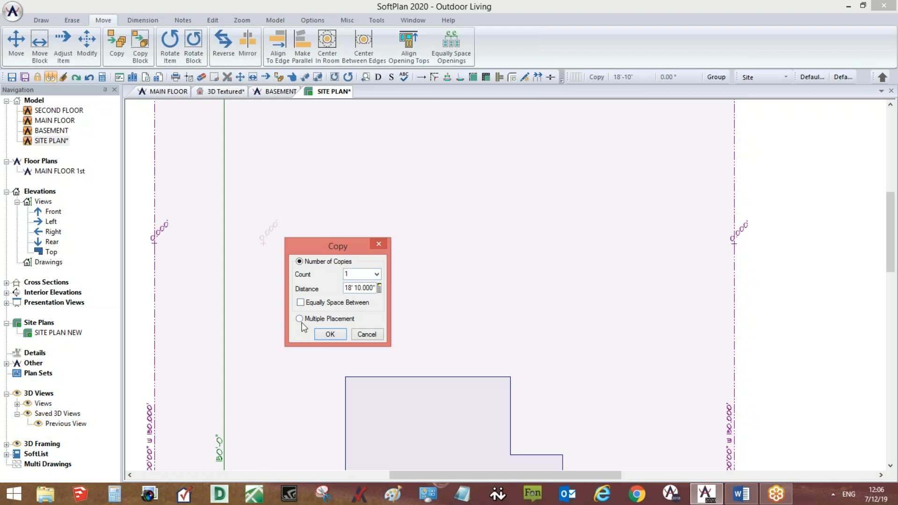
pyautogui.click(331, 335)
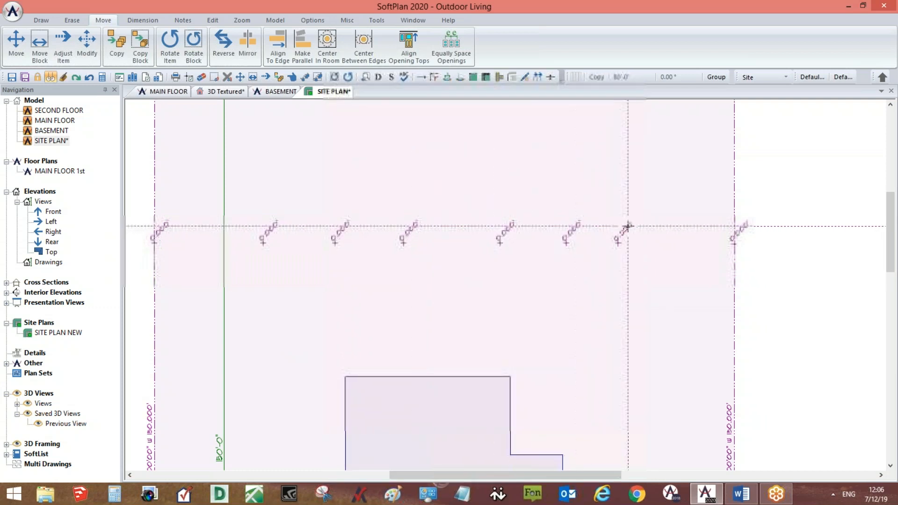
pyautogui.click(699, 226)
pyautogui.hotkey('ctrl', 's')
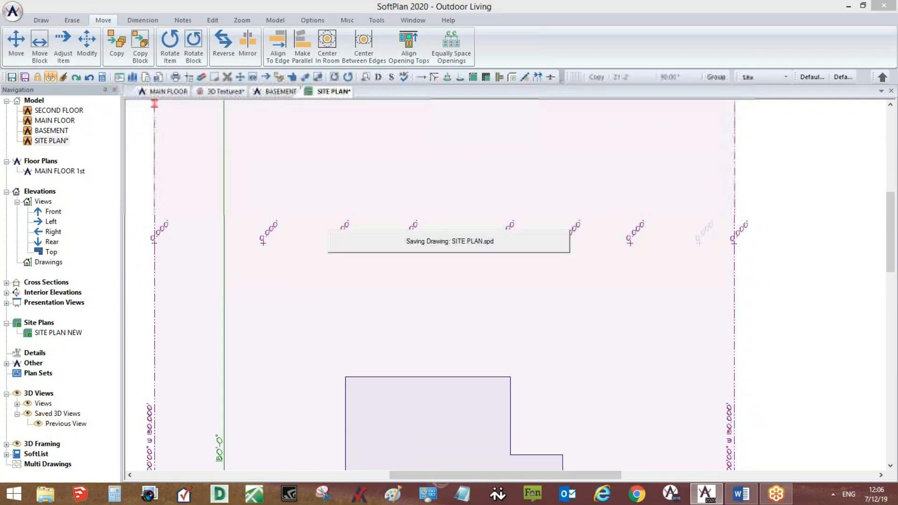
# Examine the level area around the house and the rising rear slope in the 3D view.
pyautogui.click(227, 92)
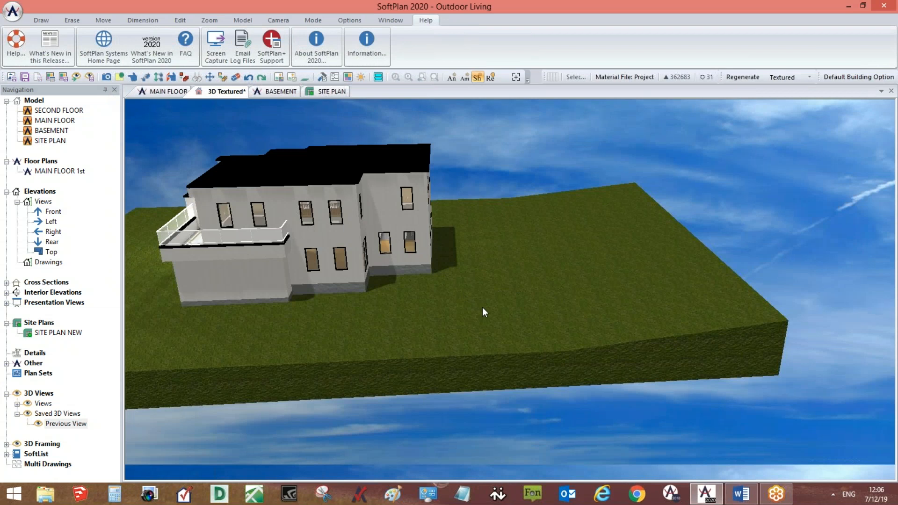
pyautogui.moveTo(486, 280); pyautogui.dragTo(449, 281)
pyautogui.moveTo(439, 291); pyautogui.dragTo(591, 311, button='middle')
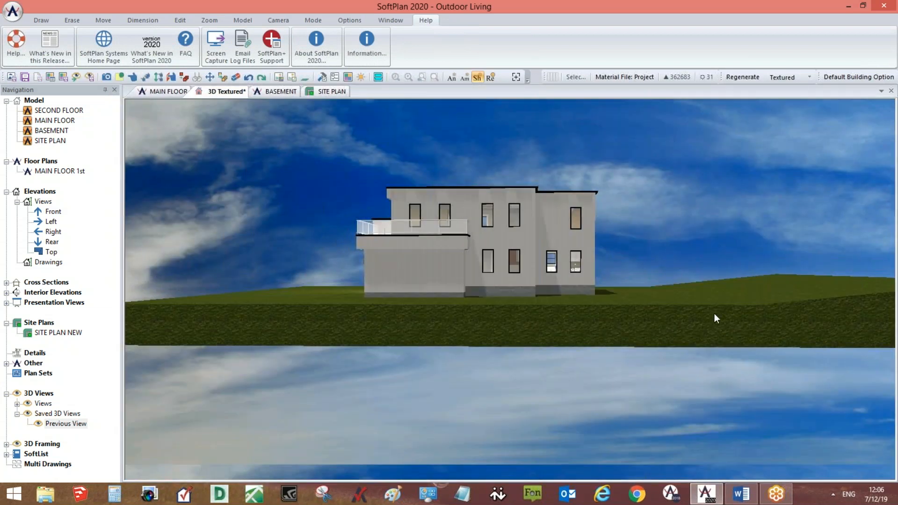
pyautogui.moveTo(726, 315); pyautogui.dragTo(560, 276)
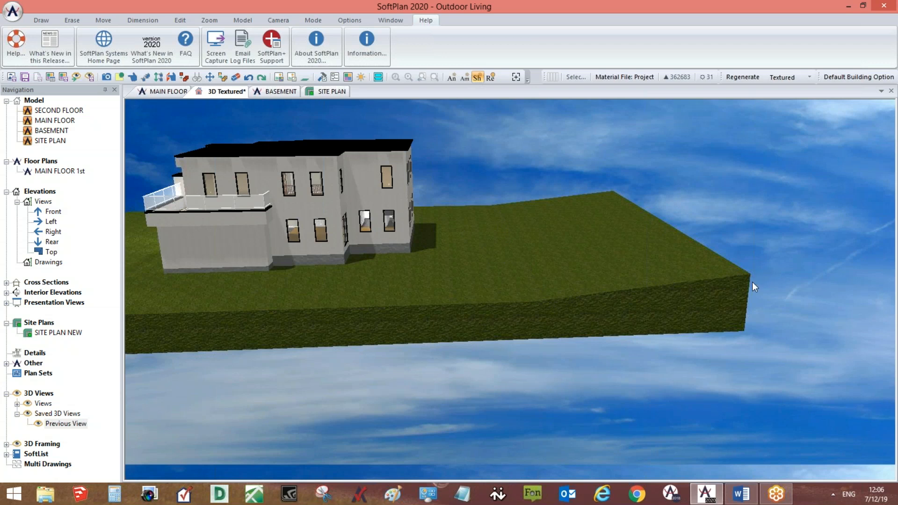
pyautogui.moveTo(505, 273); pyautogui.dragTo(473, 219)
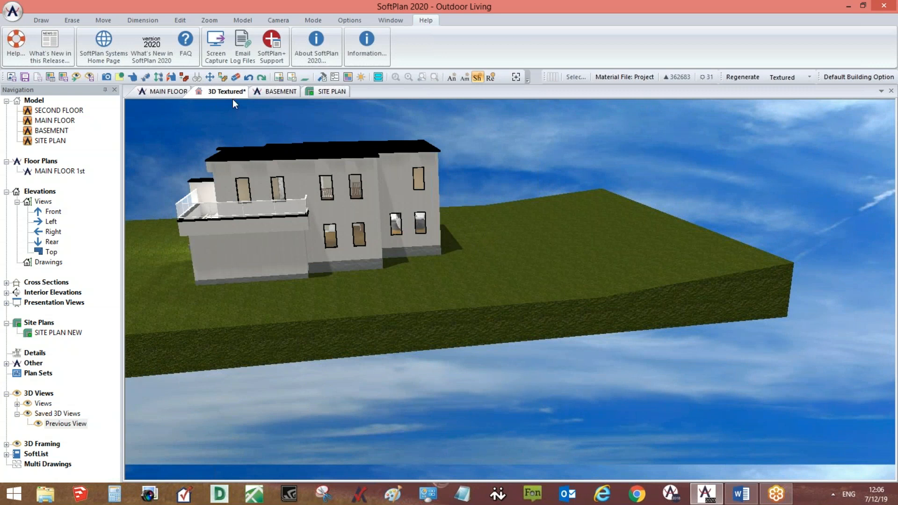
# Return to the MAIN FLOOR drawing and start the Deck command with the area behind the kitchen and dining room in view.
pyautogui.click(320, 92)
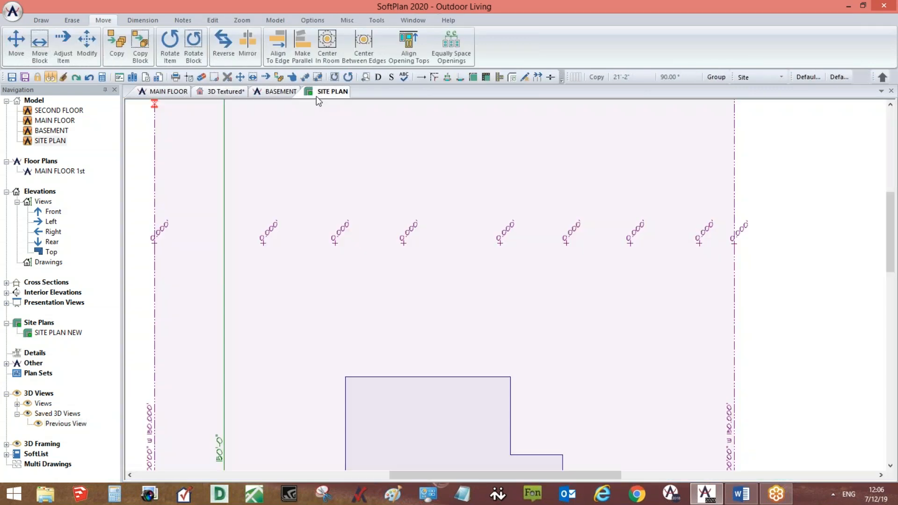
pyautogui.moveTo(550, 327); pyautogui.dragTo(572, 309, button='middle')
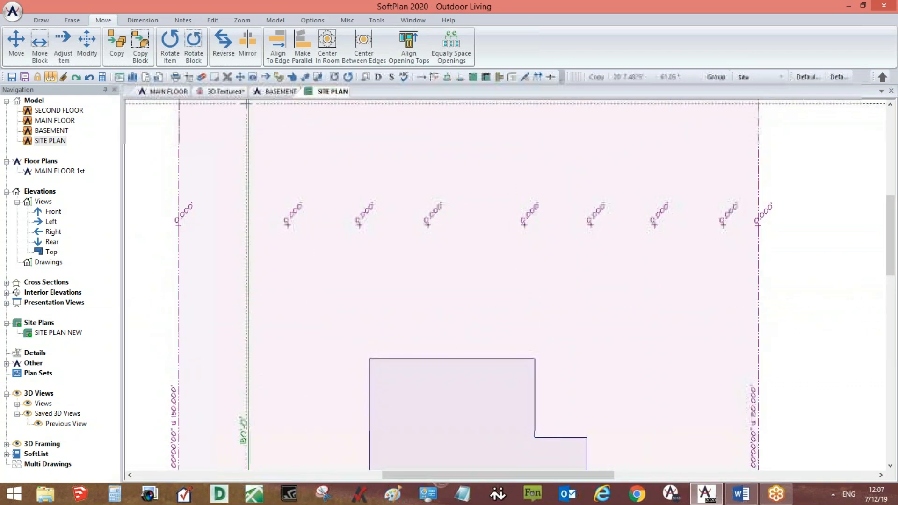
pyautogui.click(153, 92)
pyautogui.scroll(4, 543, 282)
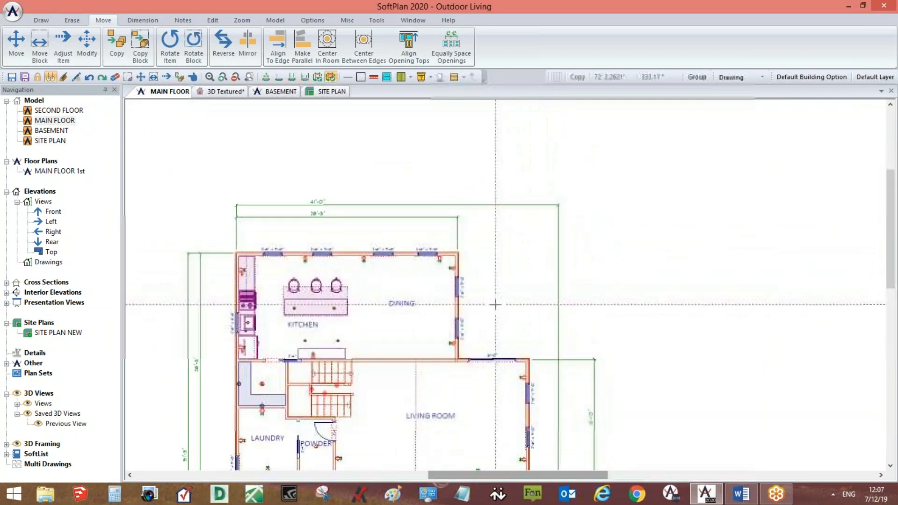
pyautogui.click(41, 21)
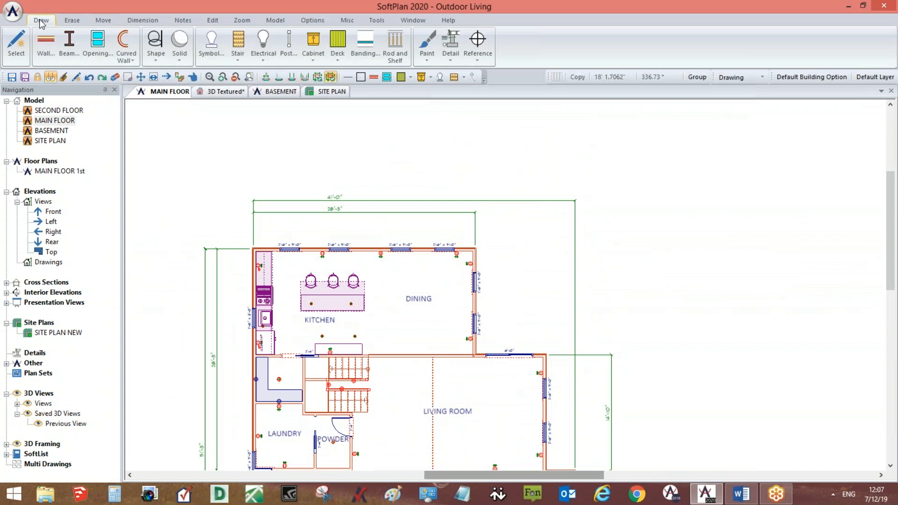
pyautogui.click(336, 49)
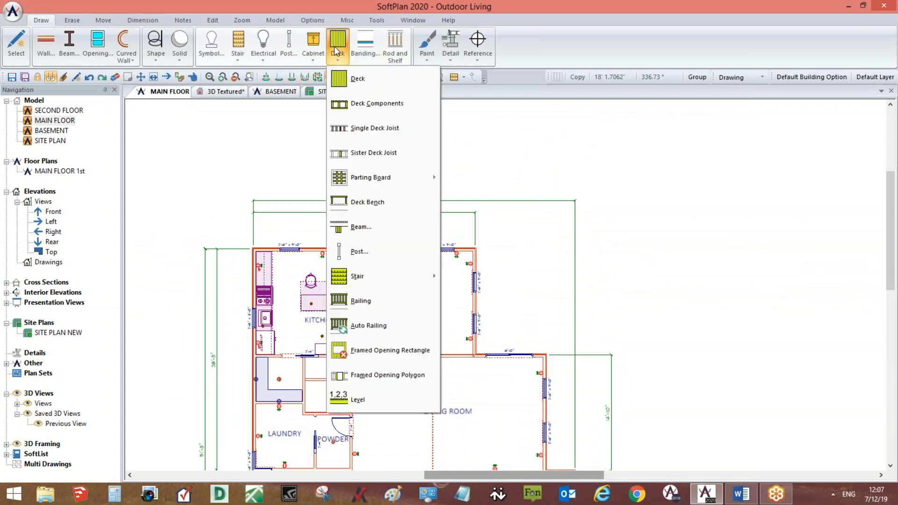
pyautogui.click(360, 88)
pyautogui.moveTo(434, 253); pyautogui.dragTo(410, 314, button='middle')
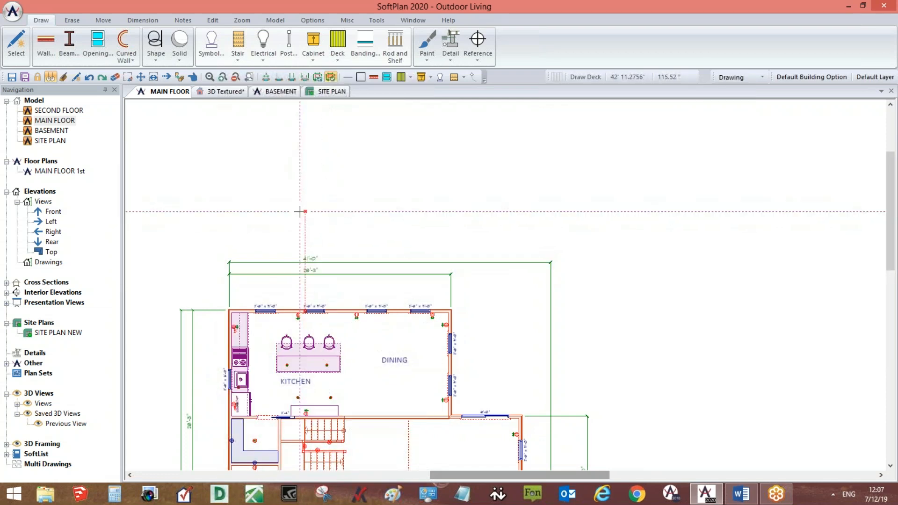
# Open the MAIN FLOOR 1st floor plan, examine its finished deck layout as a reference, and return to the MAIN FLOOR drawing.
pyautogui.click(65, 171)
pyautogui.doubleClick(65, 172)
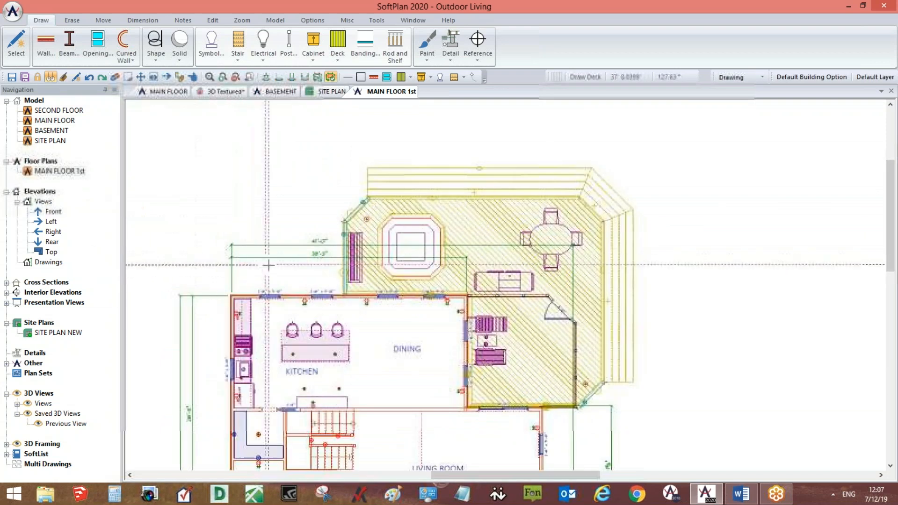
pyautogui.scroll(3, 510, 307)
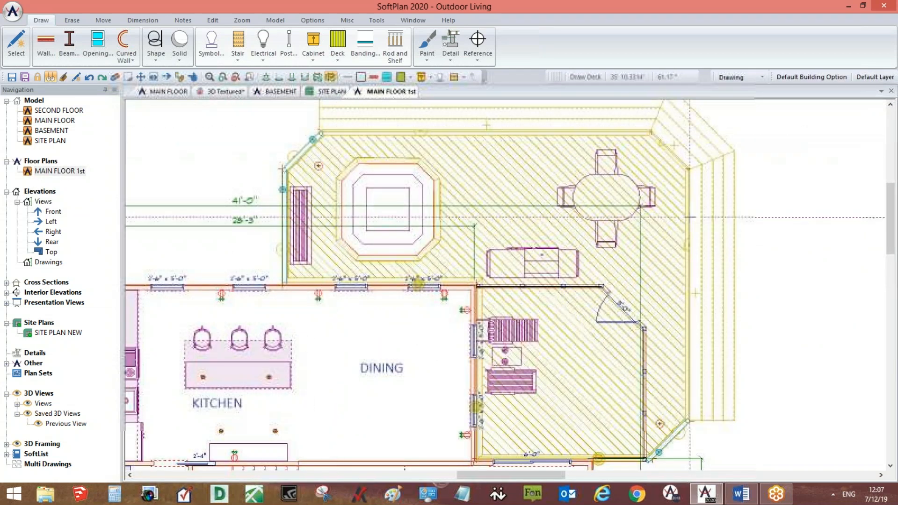
pyautogui.scroll(-1, 711, 403)
pyautogui.moveTo(727, 371); pyautogui.dragTo(731, 381, button='middle')
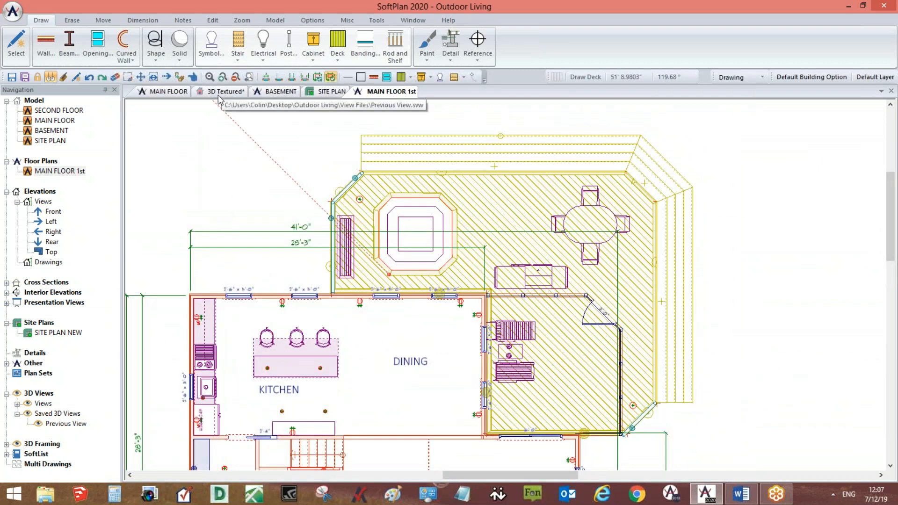
pyautogui.click(171, 93)
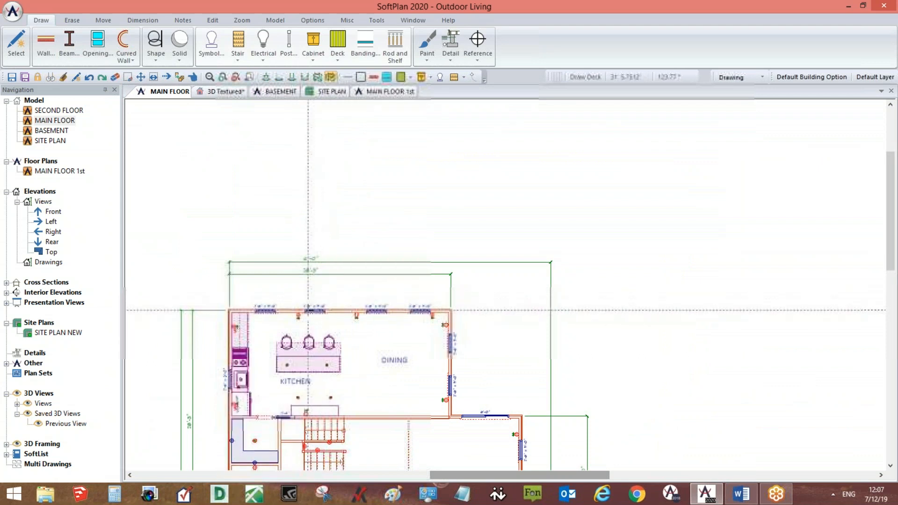
pyautogui.click(308, 251)
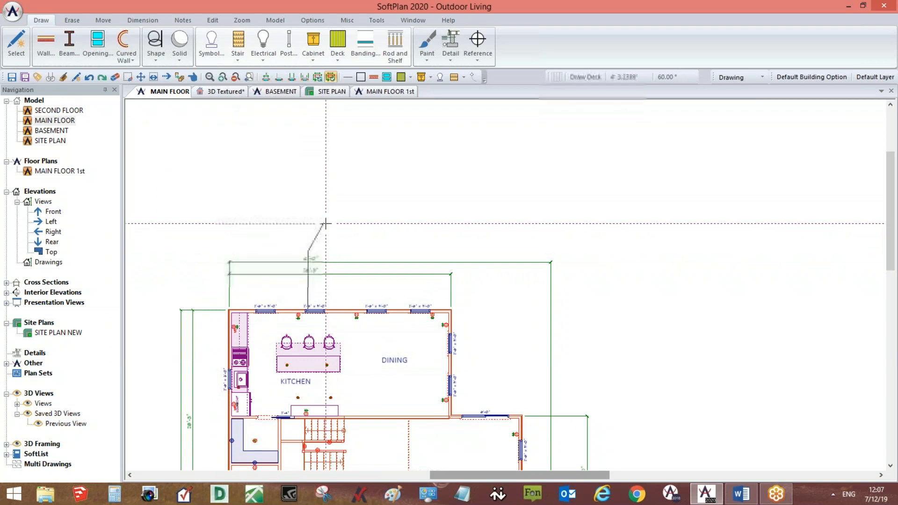
pyautogui.click(335, 223)
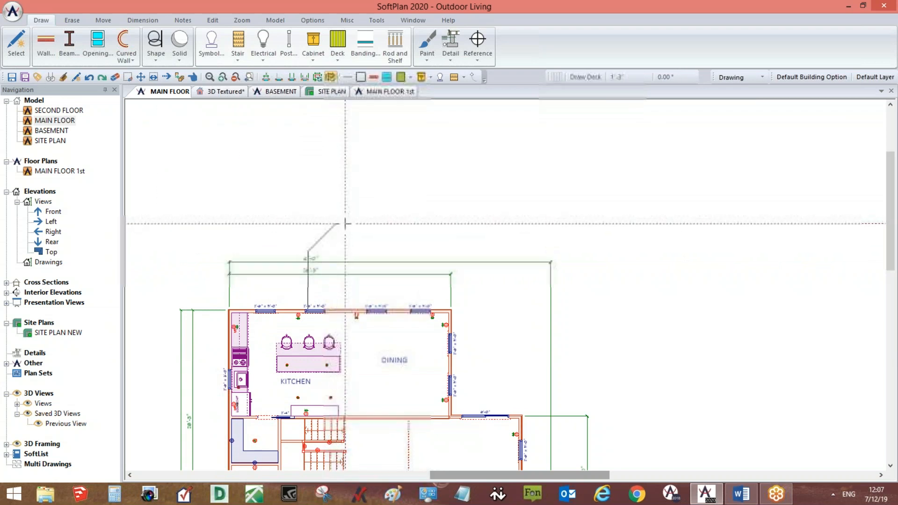
pyautogui.rightClick(517, 224)
pyautogui.rightClick(517, 224)
pyautogui.click(327, 287)
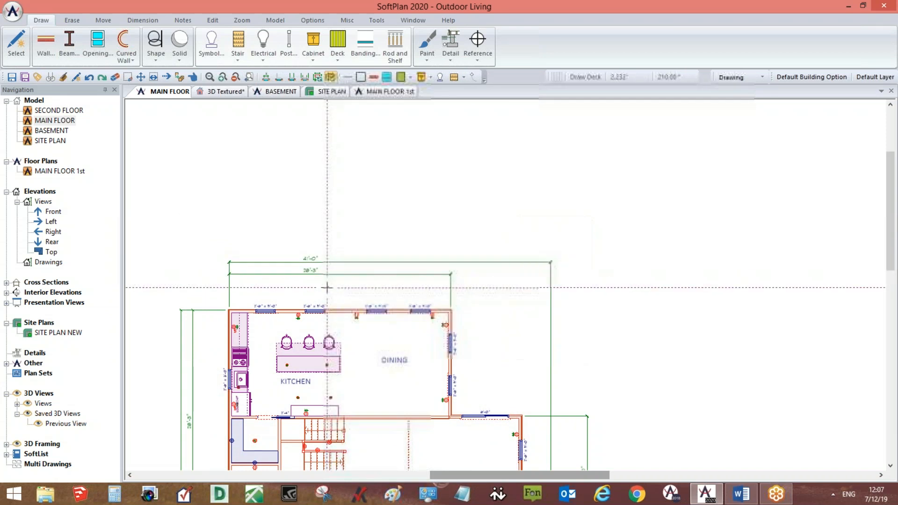
# Draw the deck outline around the outer corner of the kitchen and dining room, with three 45° clipped outer corners.
pyautogui.rightClick(298, 304)
pyautogui.click(300, 310)
pyautogui.click(300, 231)
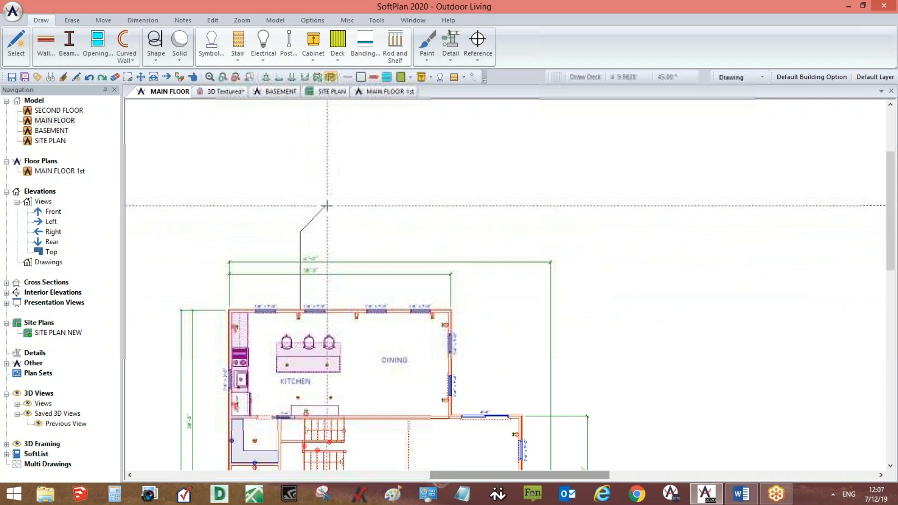
pyautogui.click(327, 204)
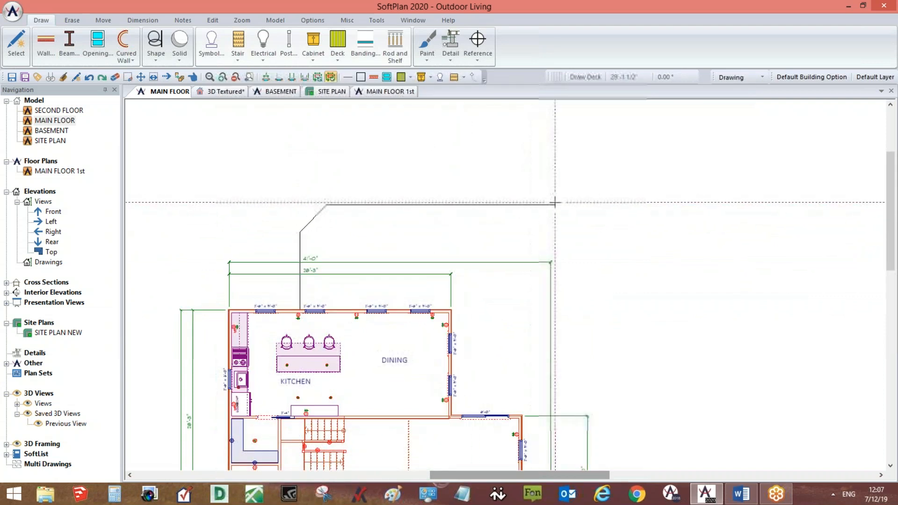
pyautogui.click(568, 204)
pyautogui.click(597, 233)
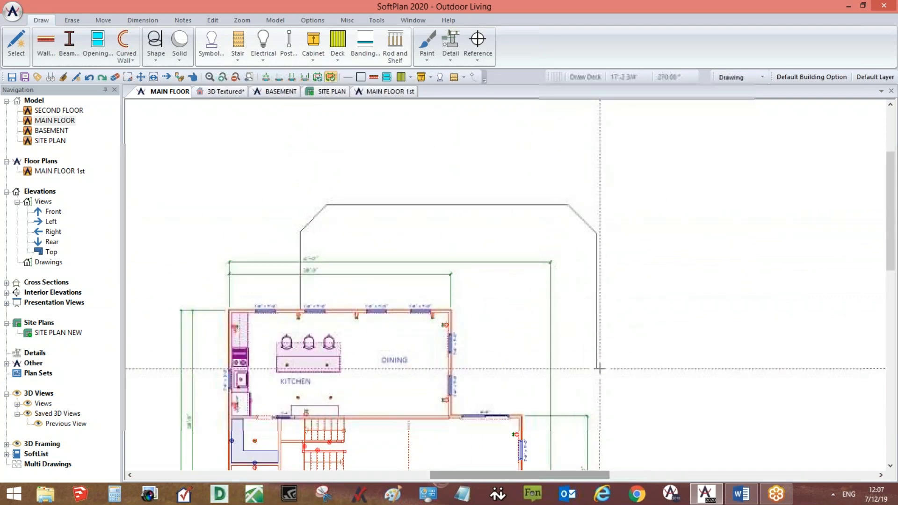
pyautogui.click(597, 390)
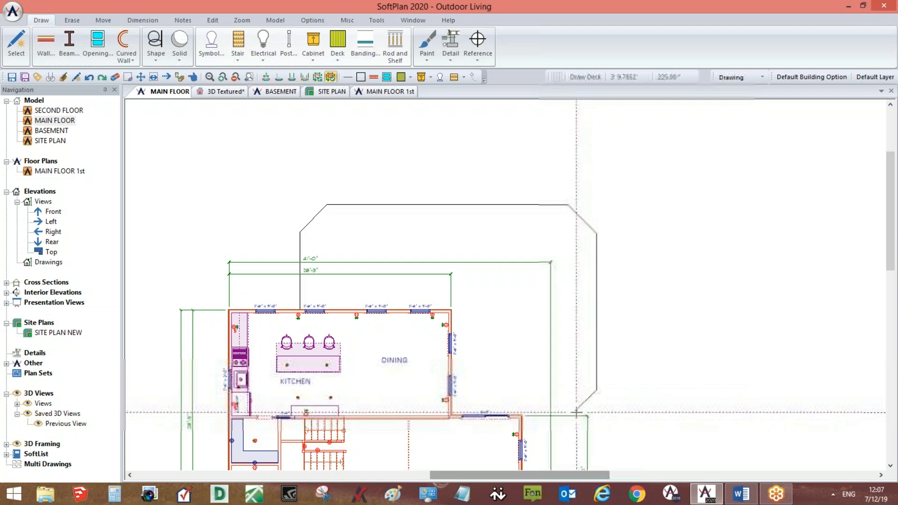
pyautogui.click(575, 412)
pyautogui.click(452, 413)
pyautogui.click(451, 310)
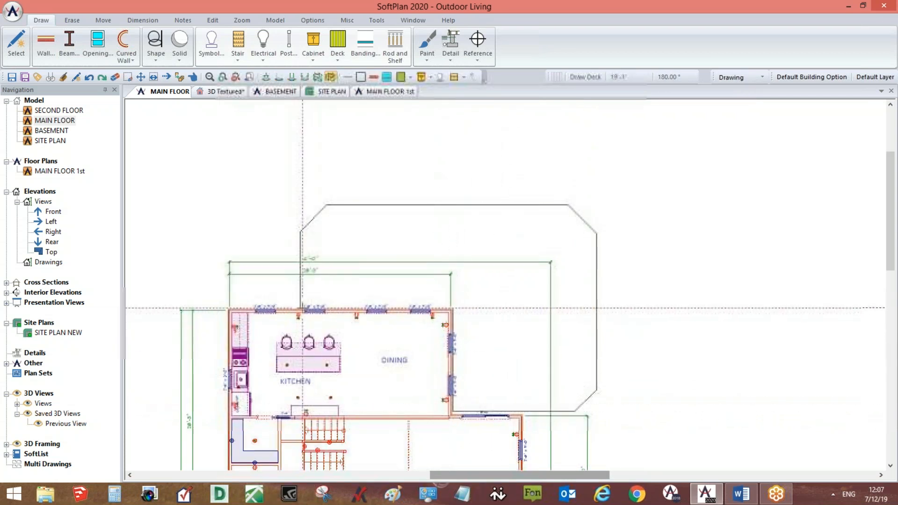
pyautogui.click(301, 310)
pyautogui.scroll(2, 596, 334)
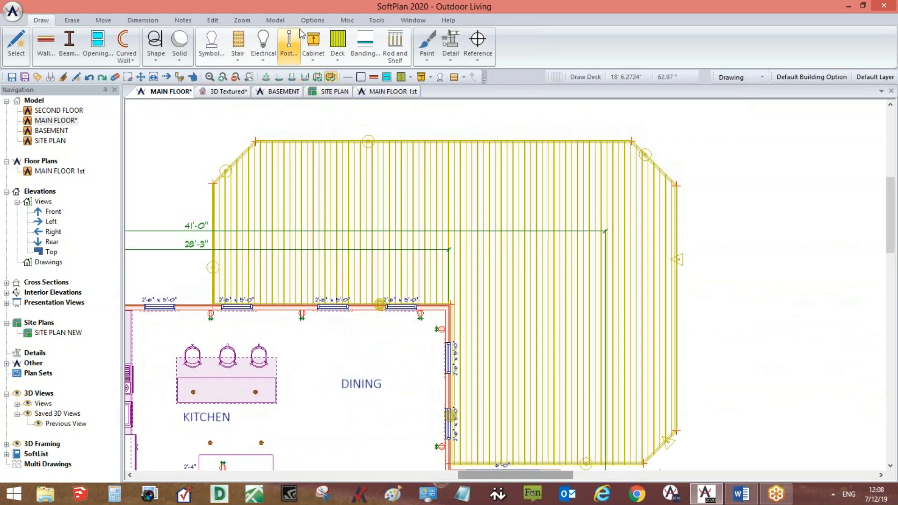
# Turn on the visibility of the deck joists for the Drawing mode.
pyautogui.click(321, 24)
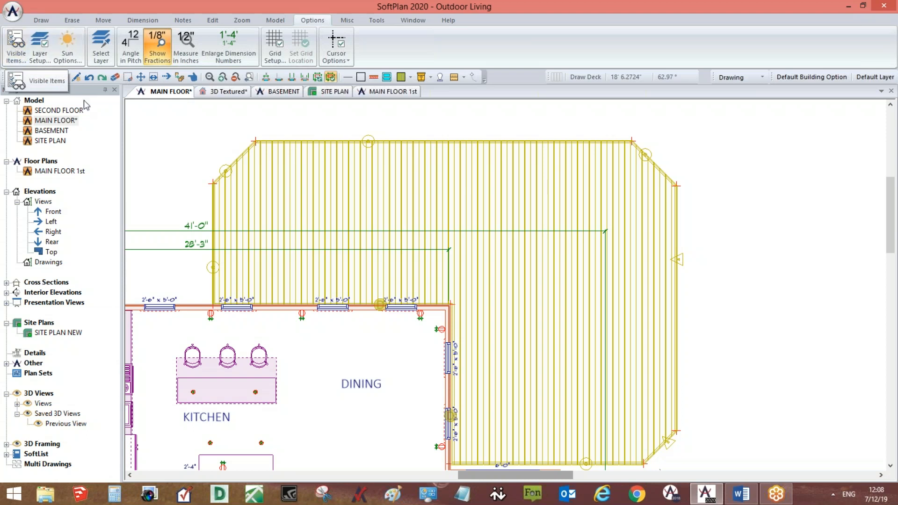
pyautogui.click(27, 46)
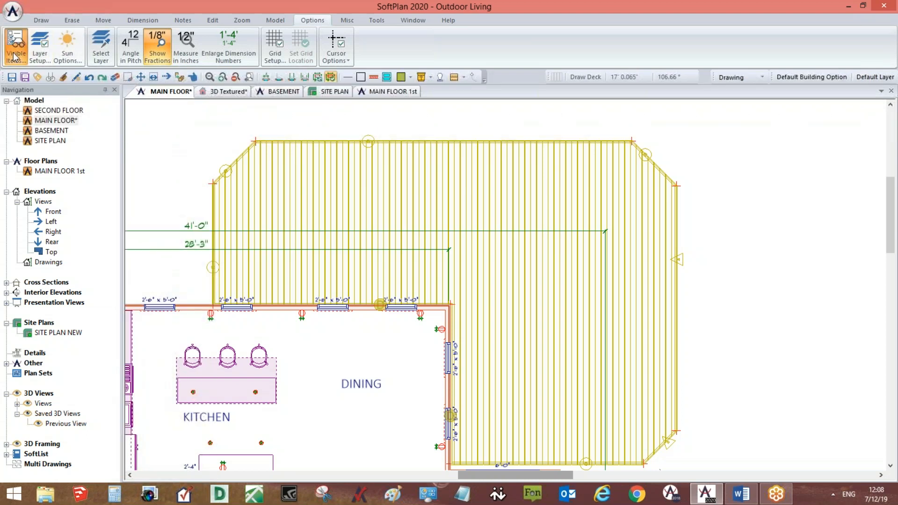
pyautogui.click(15, 56)
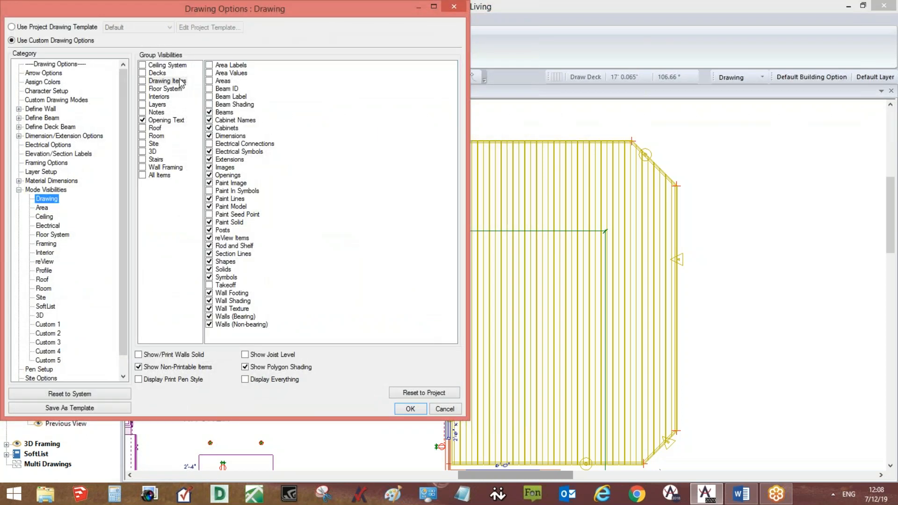
pyautogui.moveTo(248, 4); pyautogui.dragTo(310, 71)
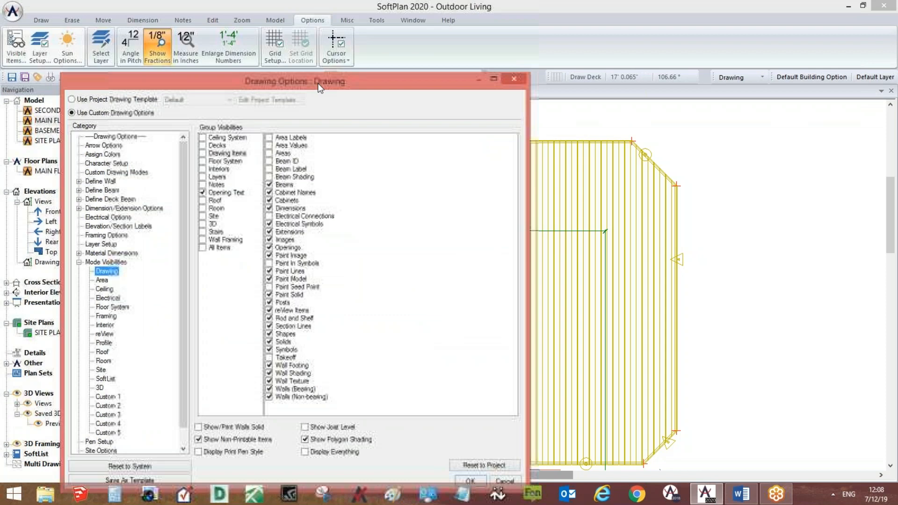
pyautogui.click(221, 141)
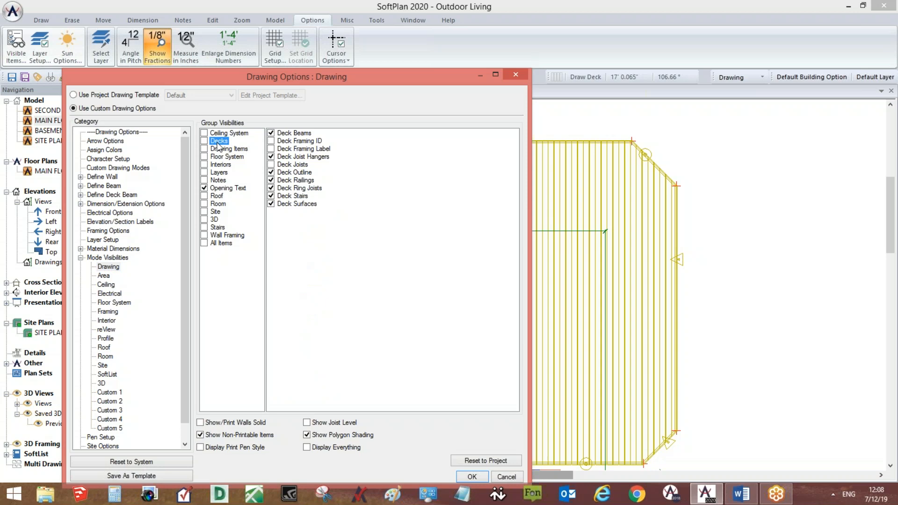
pyautogui.click(471, 477)
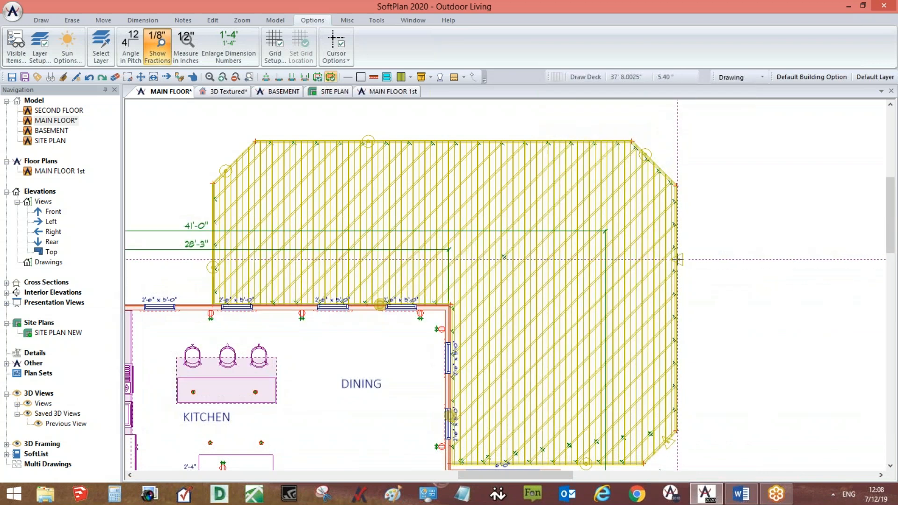
# Make the deck's long outer side edge the joist reference side and set its deck surface angle to 45.
pyautogui.rightClick(678, 260)
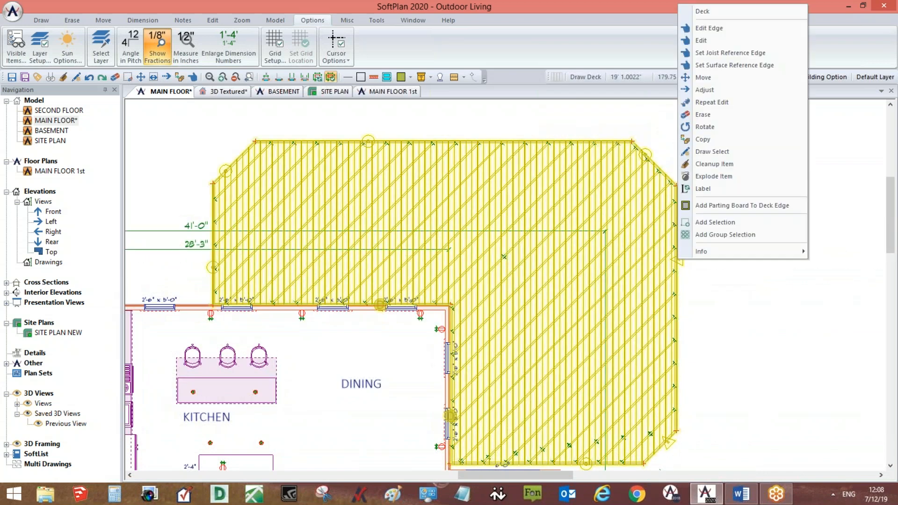
pyautogui.click(725, 27)
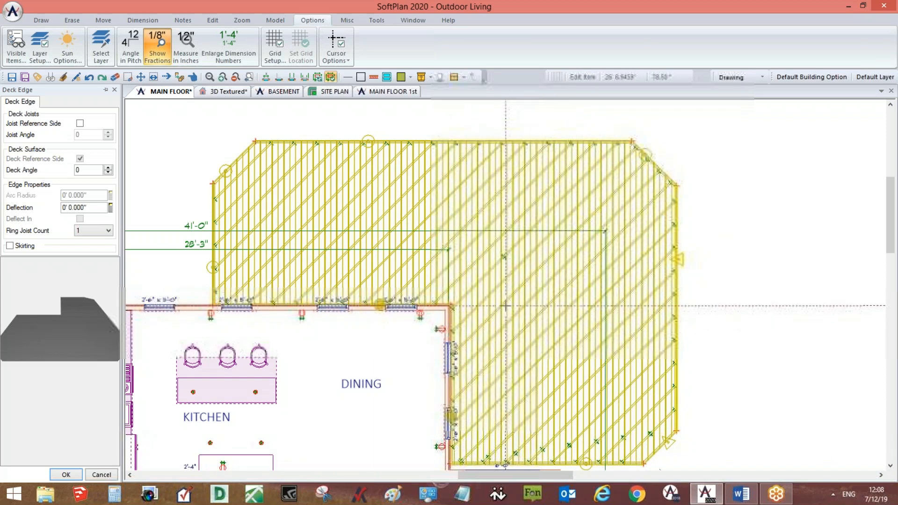
pyautogui.click(80, 123)
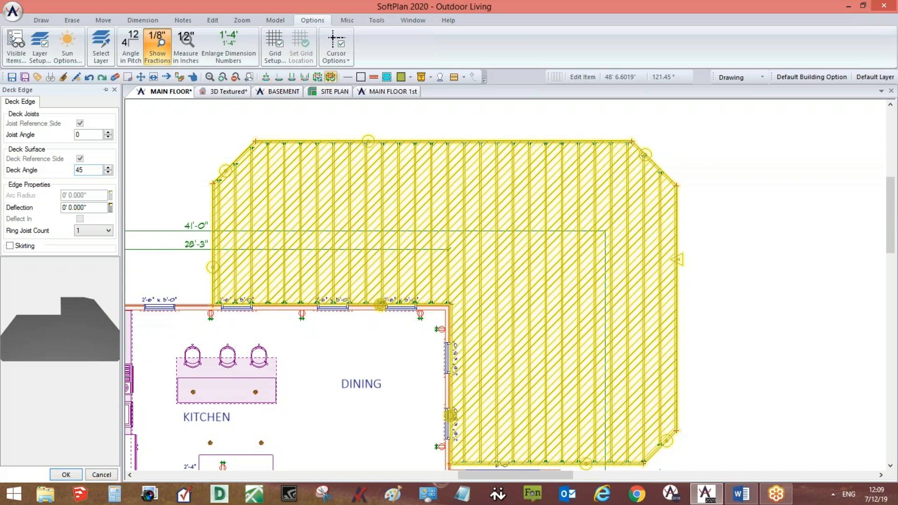
pyautogui.click(66, 475)
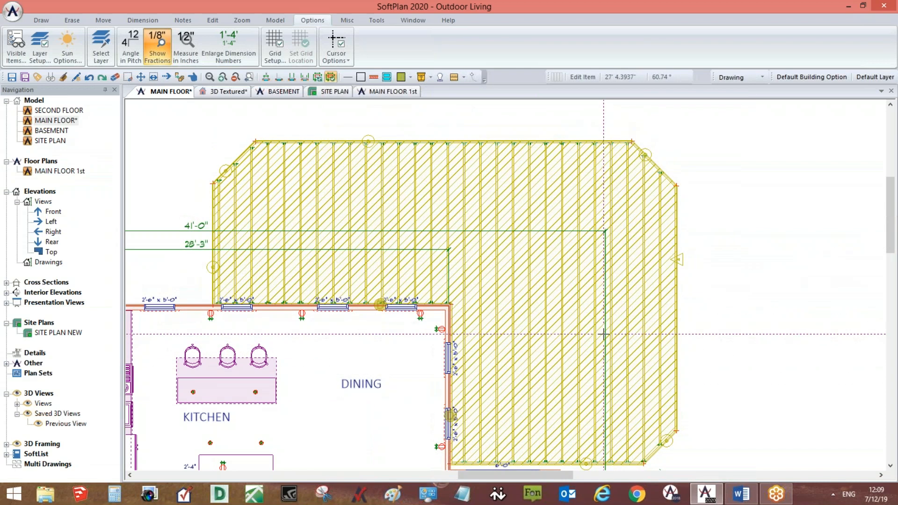
# Turn off the visibility of the deck joists for the Drawing mode.
pyautogui.click(14, 52)
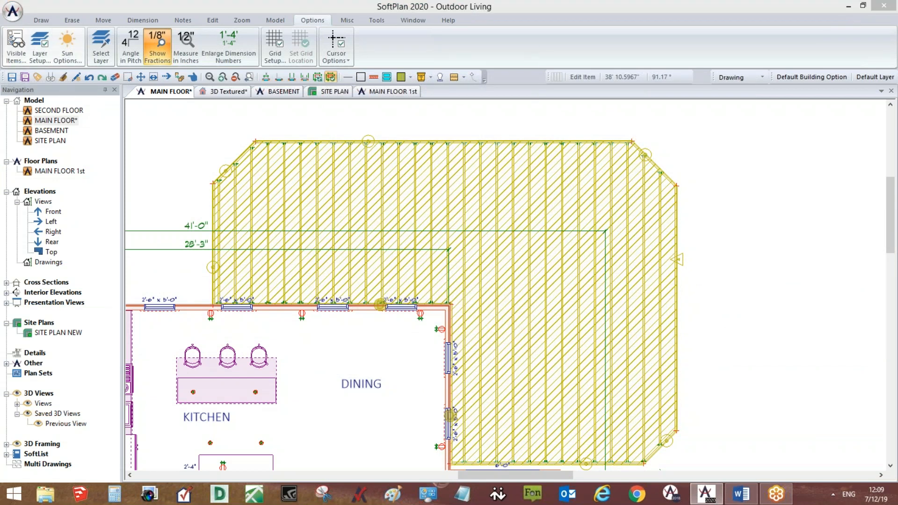
pyautogui.click(153, 74)
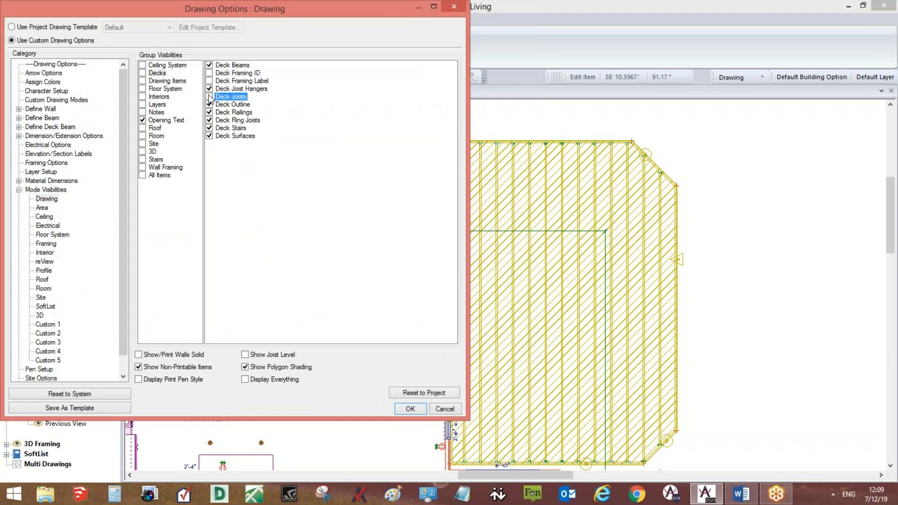
pyautogui.click(410, 409)
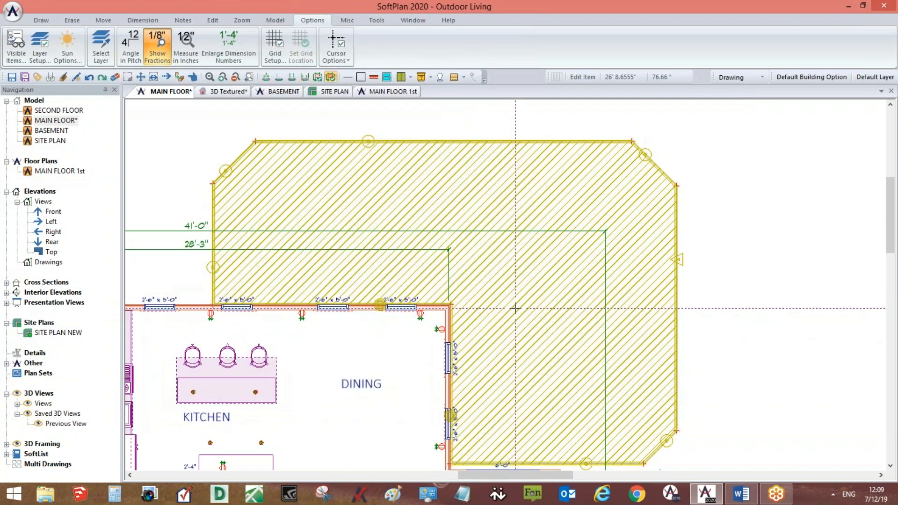
pyautogui.scroll(-2, 516, 308)
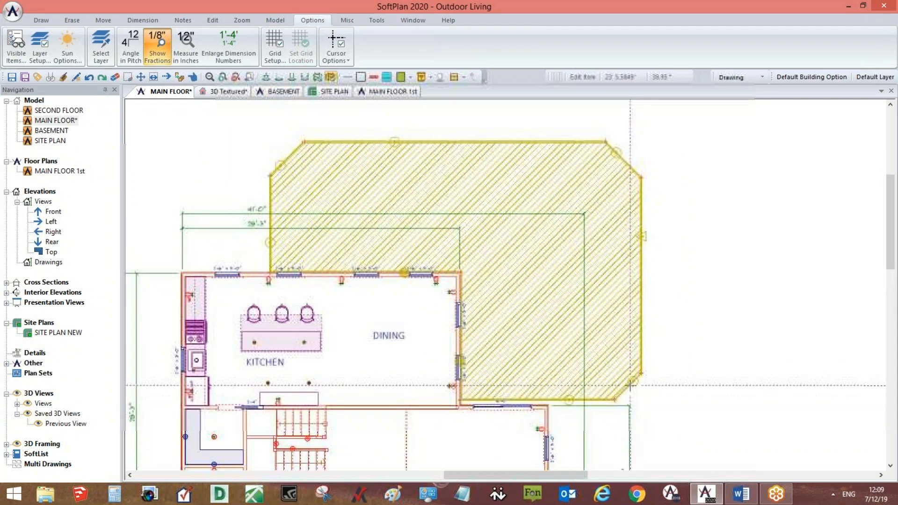
pyautogui.moveTo(546, 357); pyautogui.dragTo(521, 382, button='middle')
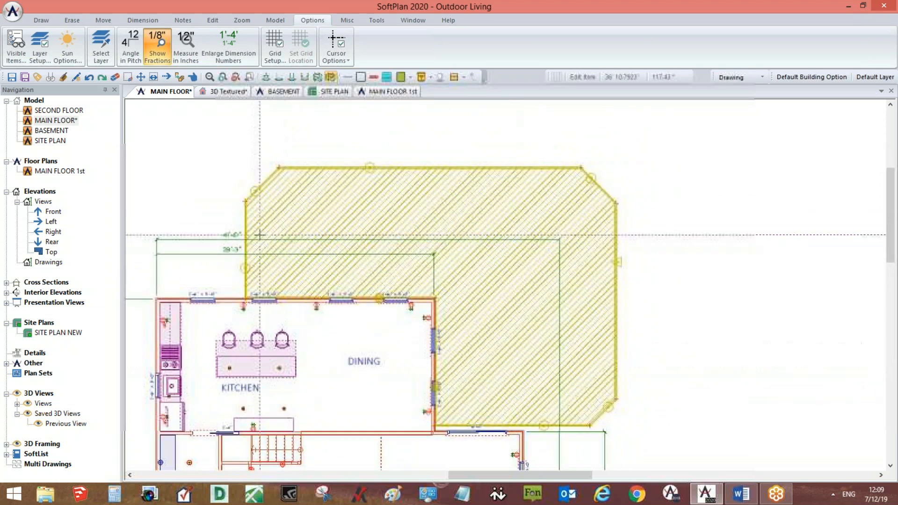
# Adjust the deck's long side edge, opposite the dining room windows, slightly outward away from the house.
pyautogui.click(41, 21)
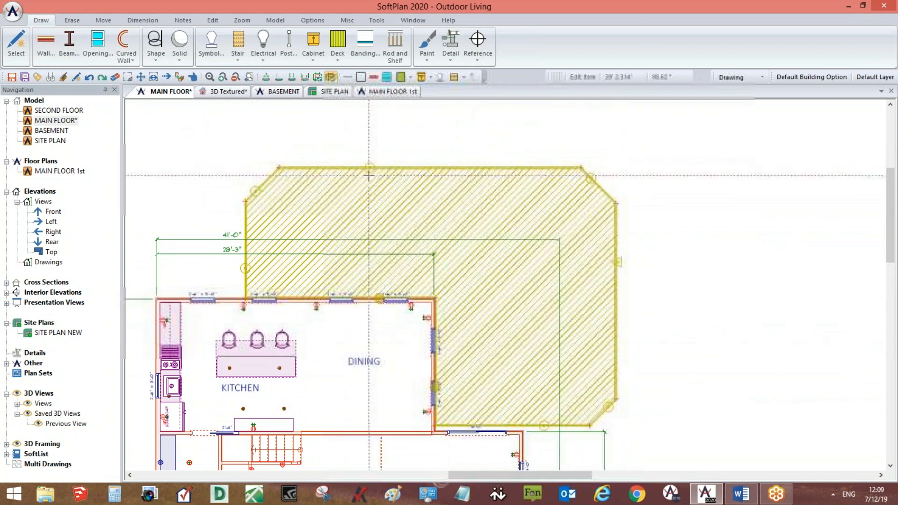
pyautogui.click(94, 22)
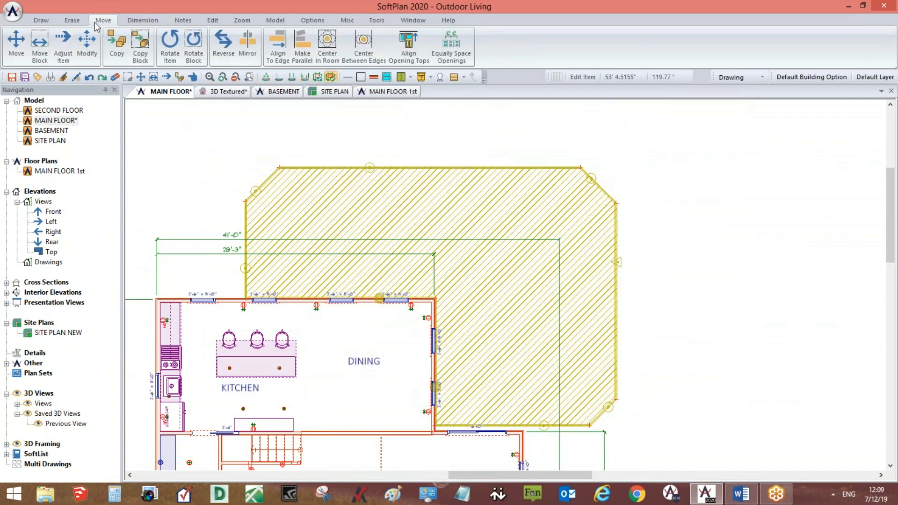
pyautogui.click(66, 47)
pyautogui.click(622, 340)
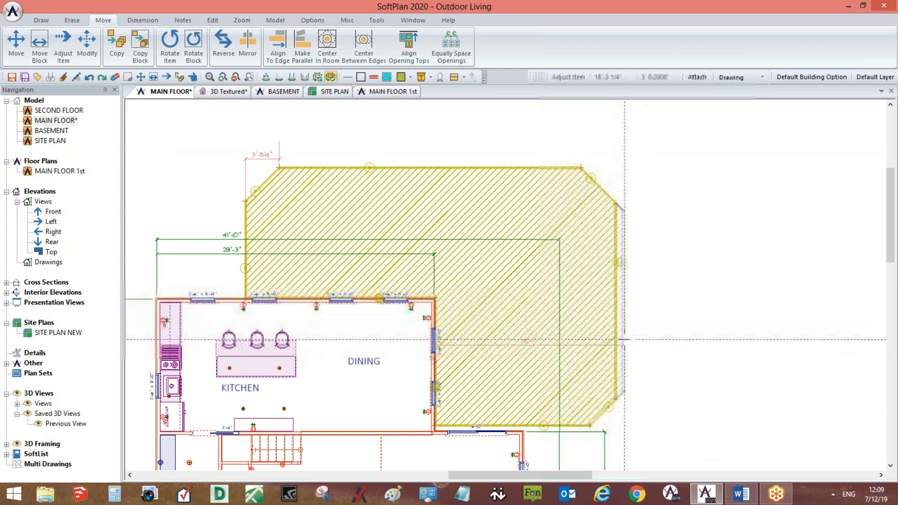
pyautogui.click(622, 339)
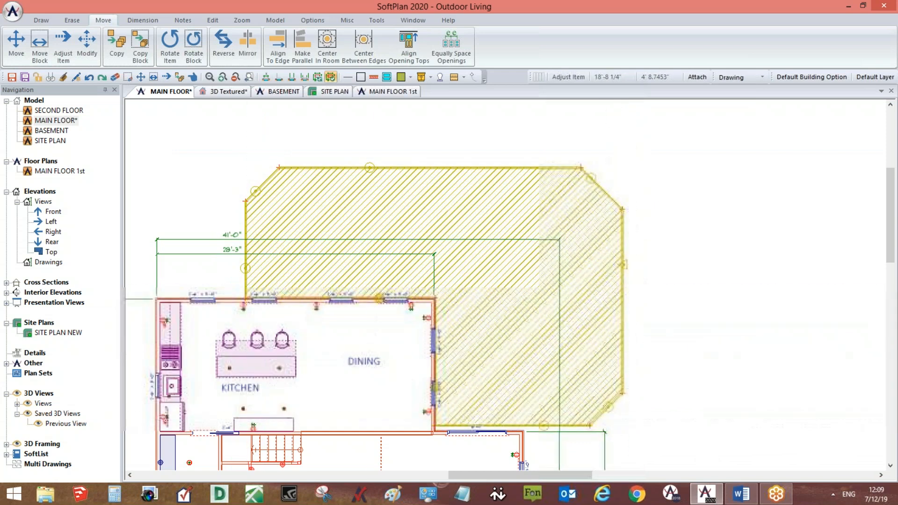
pyautogui.click(47, 21)
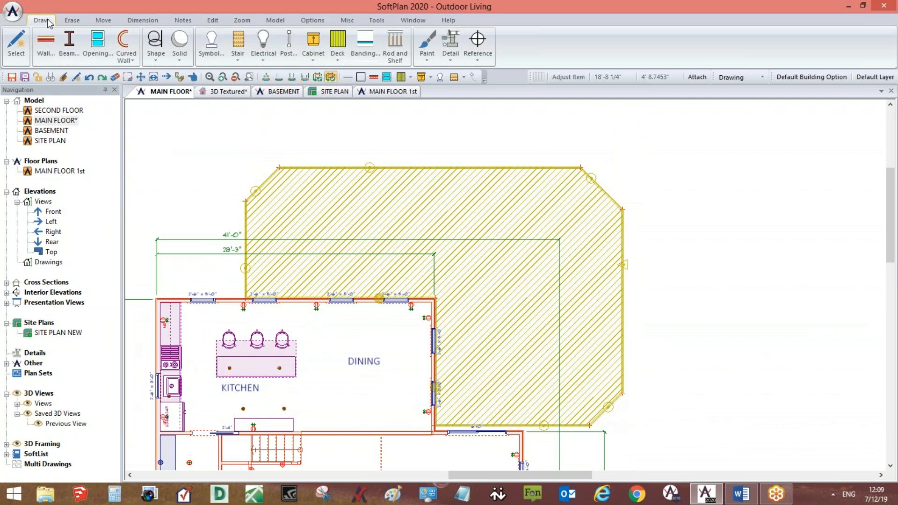
pyautogui.click(335, 61)
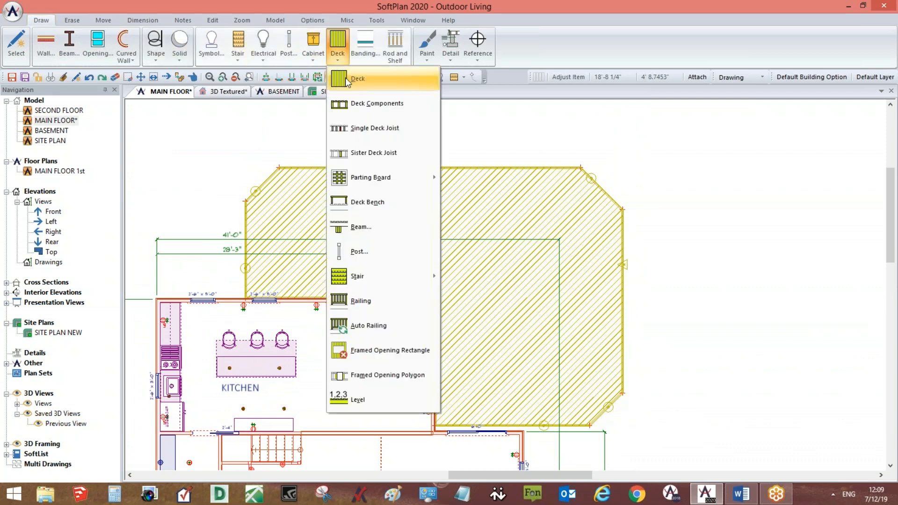
pyautogui.moveTo(373, 278)
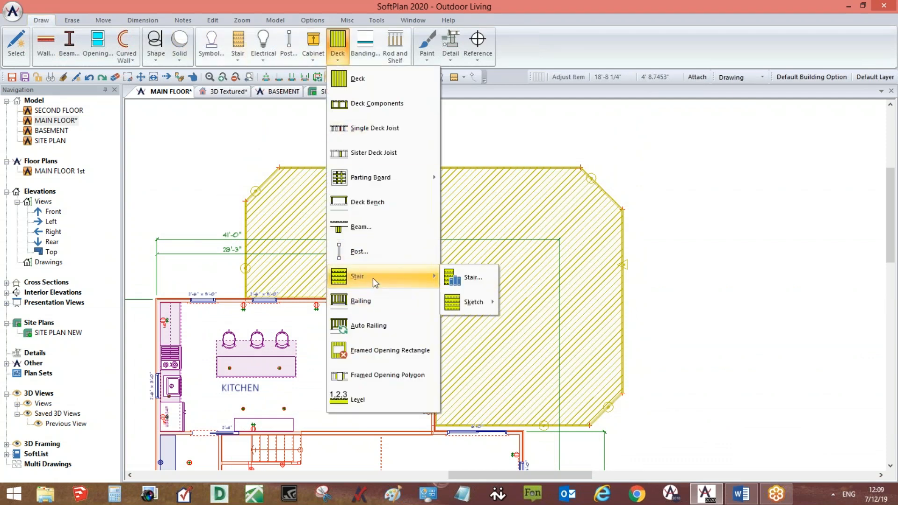
pyautogui.moveTo(473, 303)
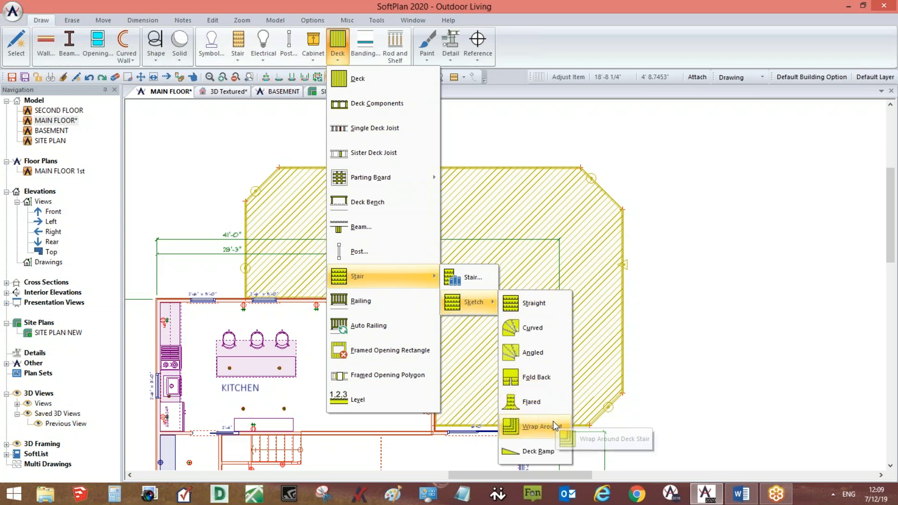
pyautogui.click(538, 427)
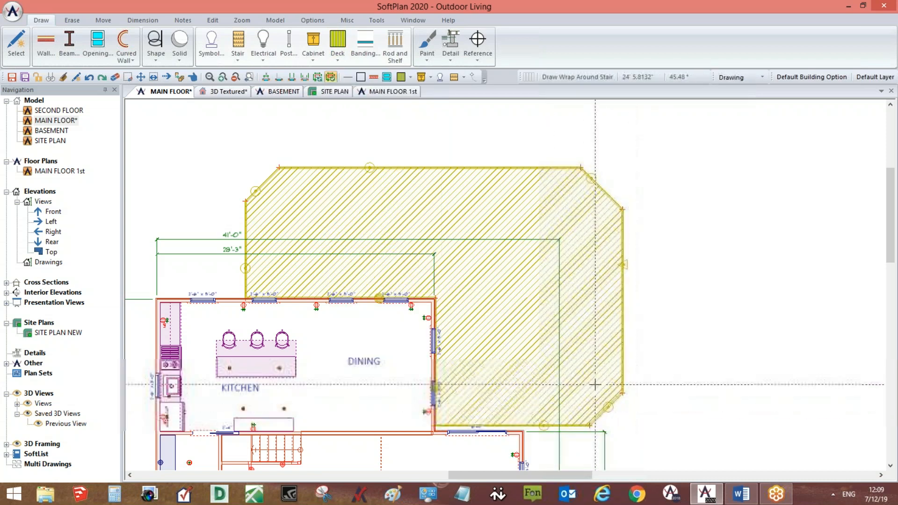
# Adjust the deck's edge at the 6'-0" sliding door so that it meets the house wall.
pyautogui.scroll(2, 567, 420)
pyautogui.scroll(2, 506, 290)
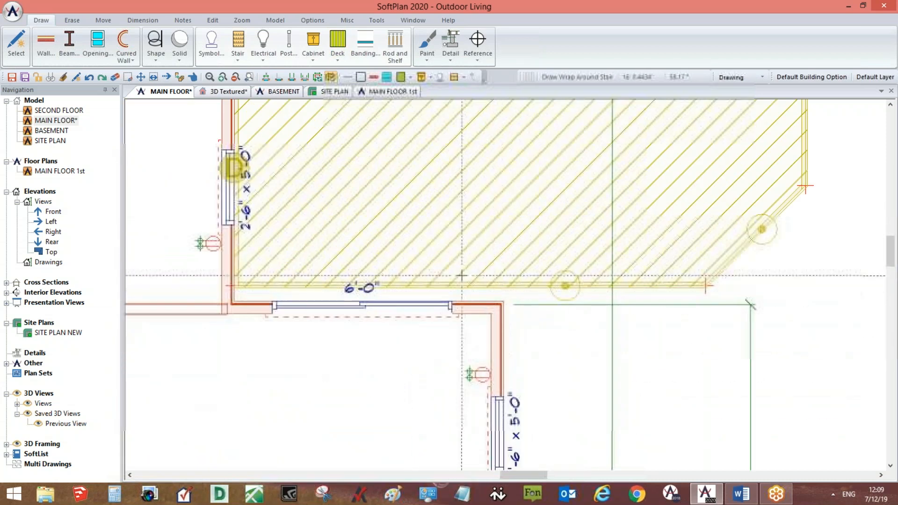
pyautogui.click(480, 293)
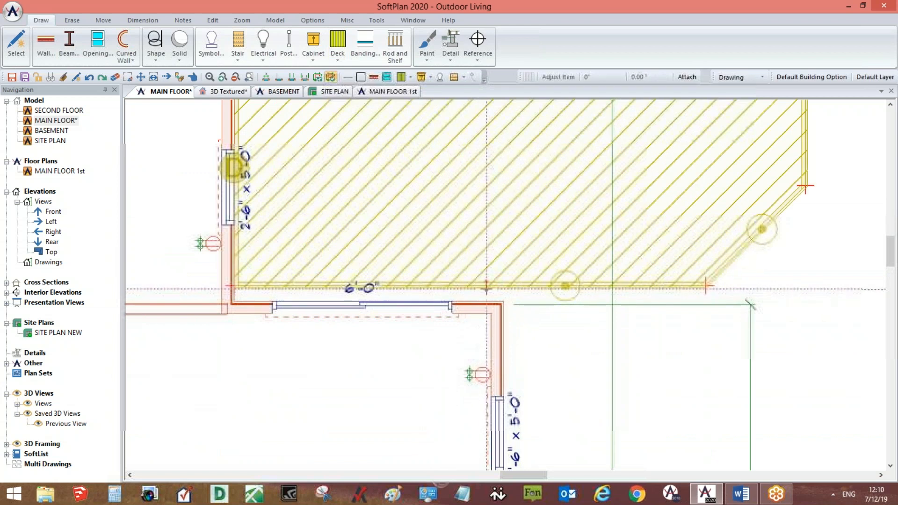
pyautogui.click(486, 286)
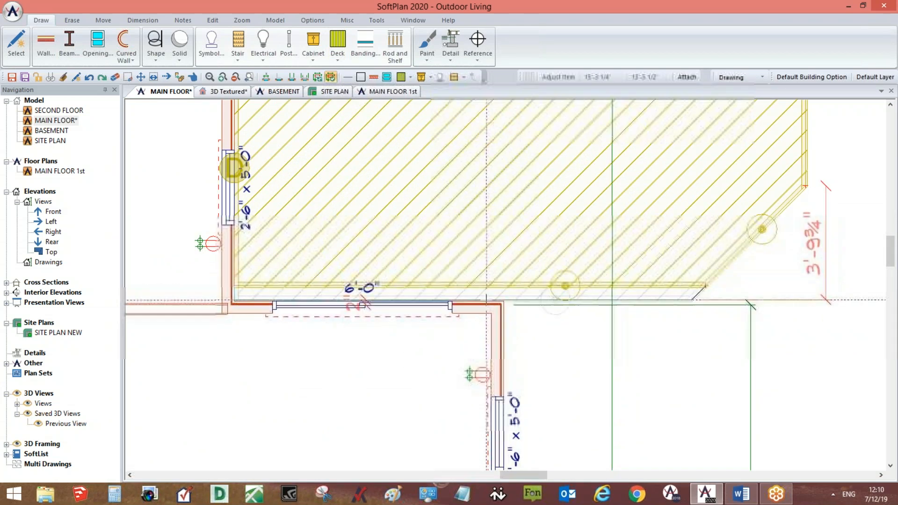
pyautogui.scroll(-3, 582, 336)
pyautogui.moveTo(664, 302); pyautogui.dragTo(618, 385, button='middle')
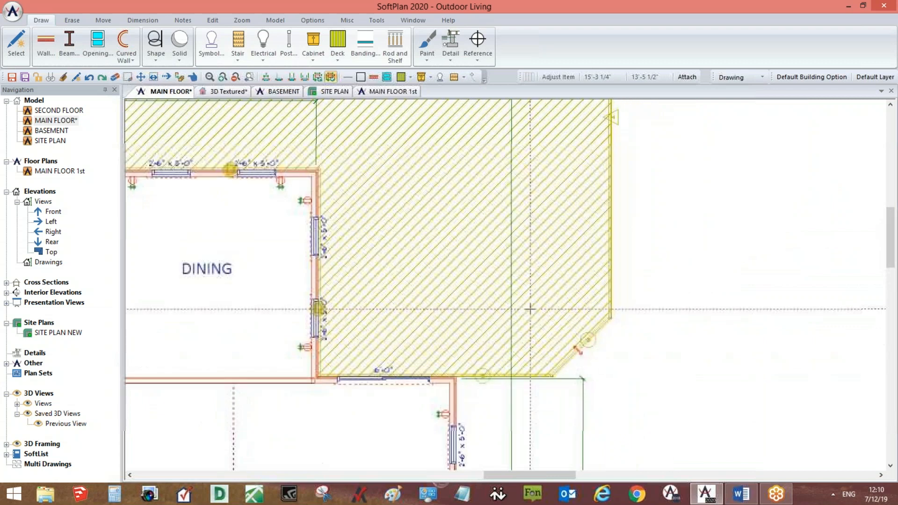
# Examine the new deck and its height below the sliding door in the textured 3D view.
pyautogui.click(227, 91)
pyautogui.moveTo(474, 253); pyautogui.dragTo(318, 294)
pyautogui.scroll(5, 497, 333)
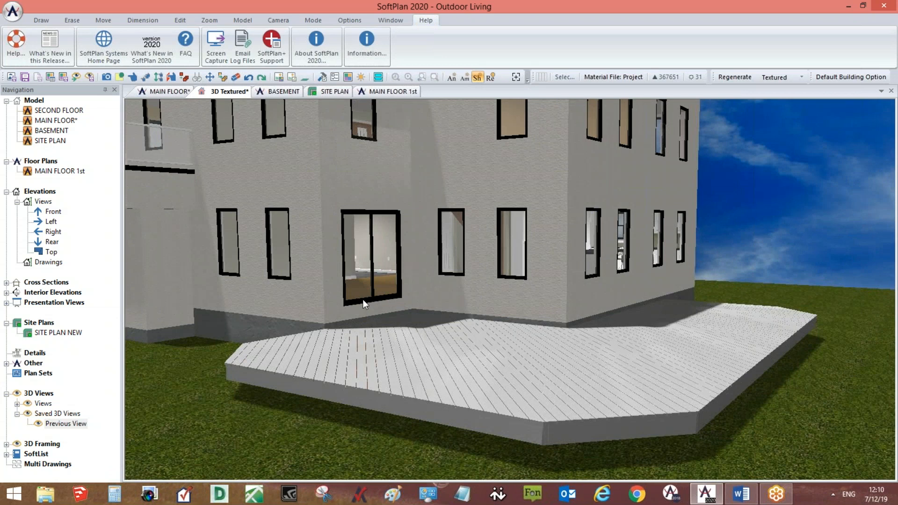
# Raise the whole deck by giving it an upward elevation offset of 1' 2".
pyautogui.rightClick(409, 370)
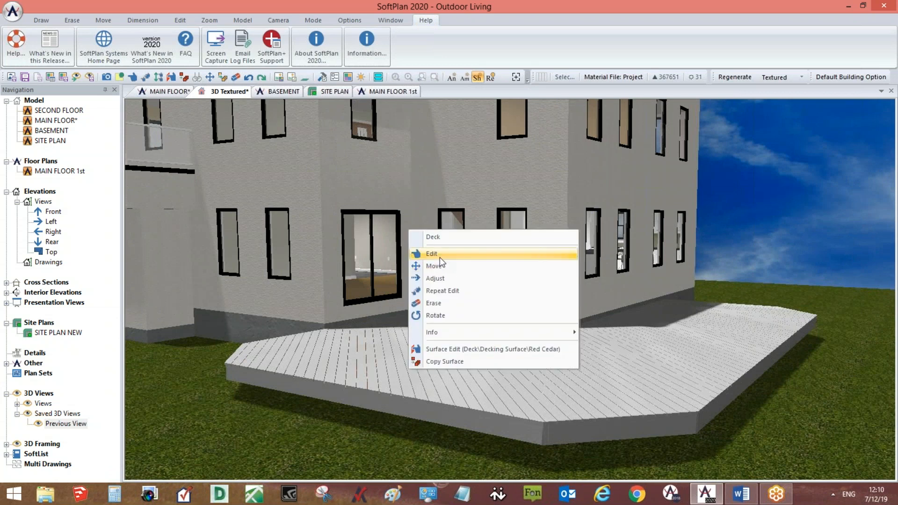
pyautogui.click(440, 258)
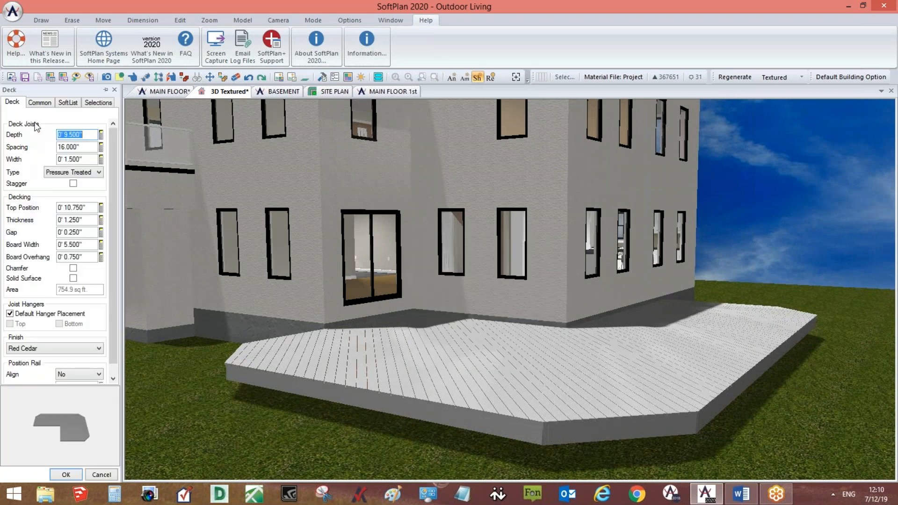
pyautogui.click(39, 103)
pyautogui.write("1' 2")
pyautogui.press('Return')
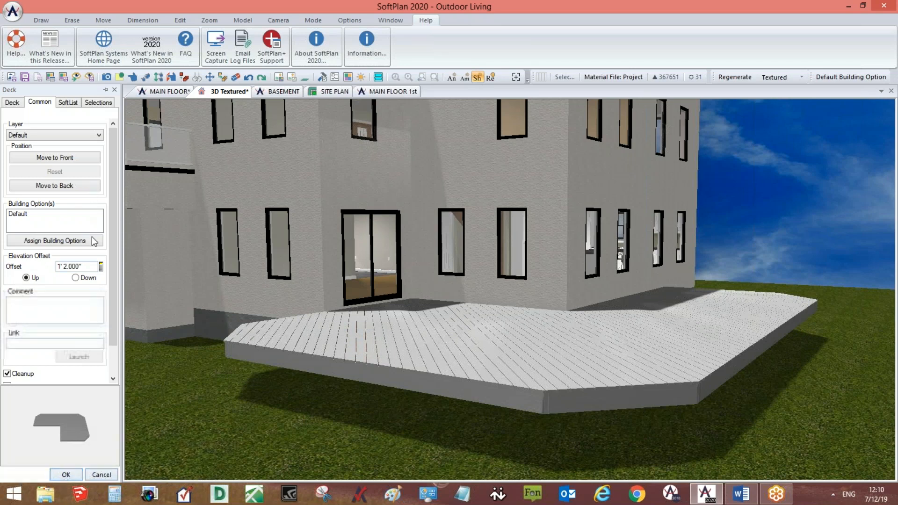
pyautogui.click(84, 266)
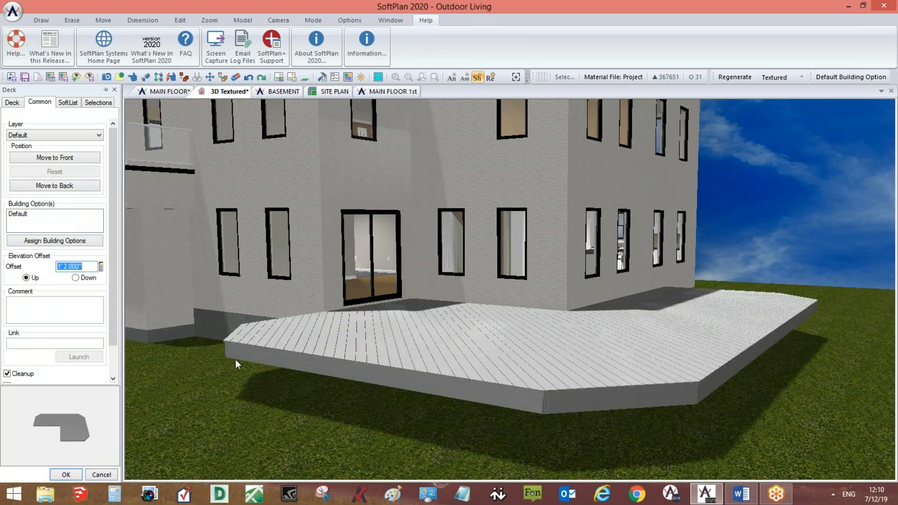
pyautogui.click(66, 475)
# Start a sketched wraparound deck stair on the main floor plan, along the deck's angled corner near the 6'-0" sliding door, projecting outward.
pyautogui.click(180, 95)
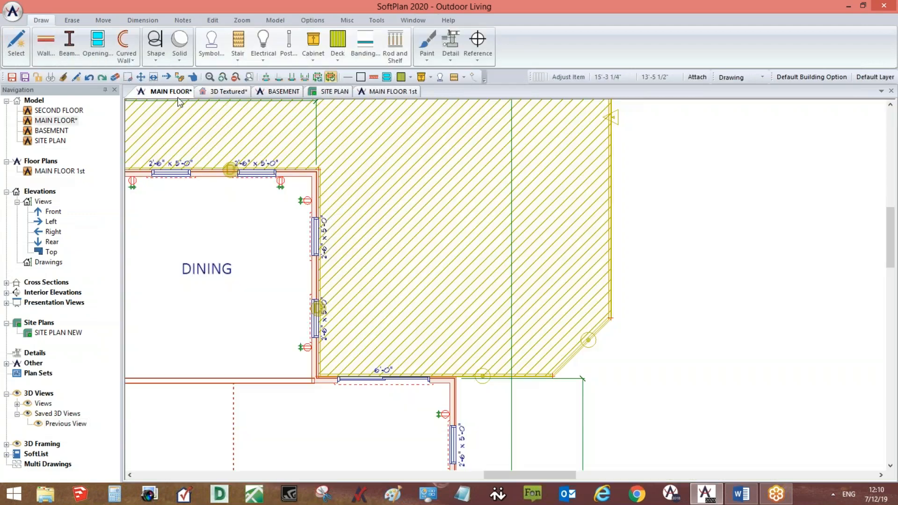
pyautogui.moveTo(588, 374); pyautogui.dragTo(523, 409, button='middle')
pyautogui.scroll(-1, 522, 405)
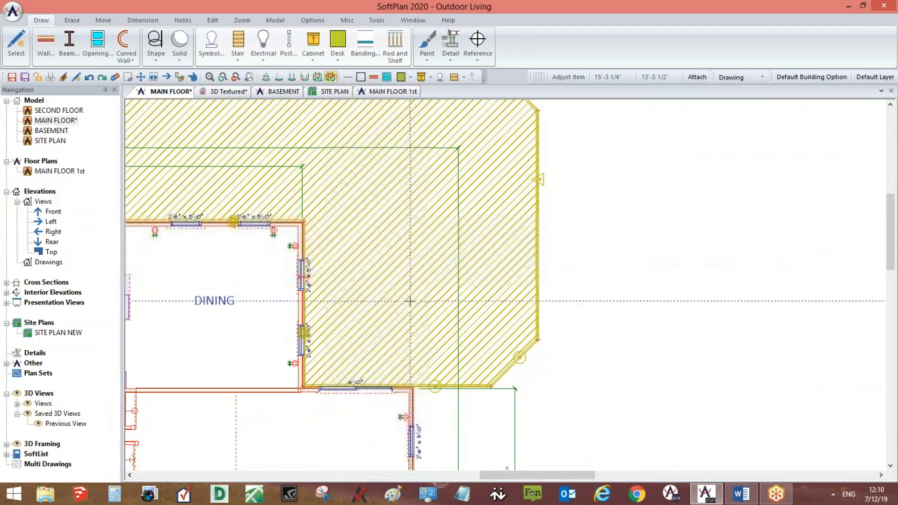
pyautogui.scroll(-3, 517, 341)
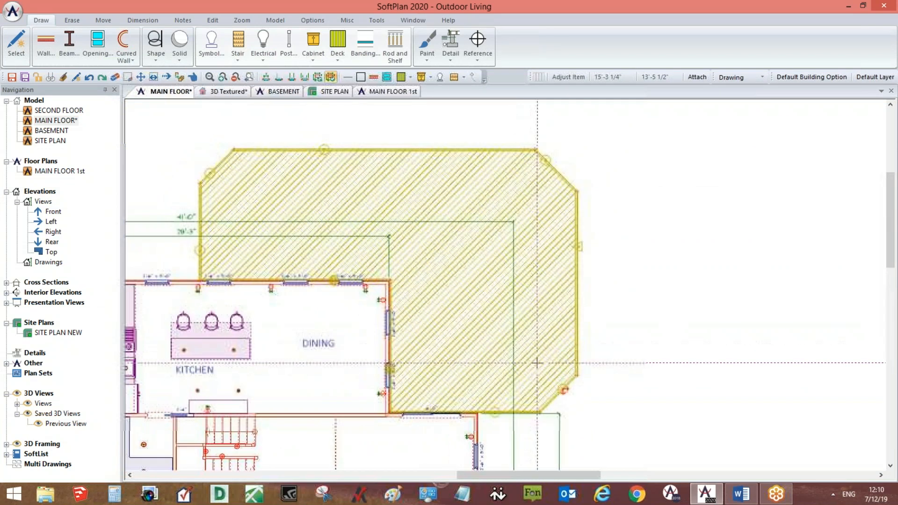
pyautogui.click(337, 51)
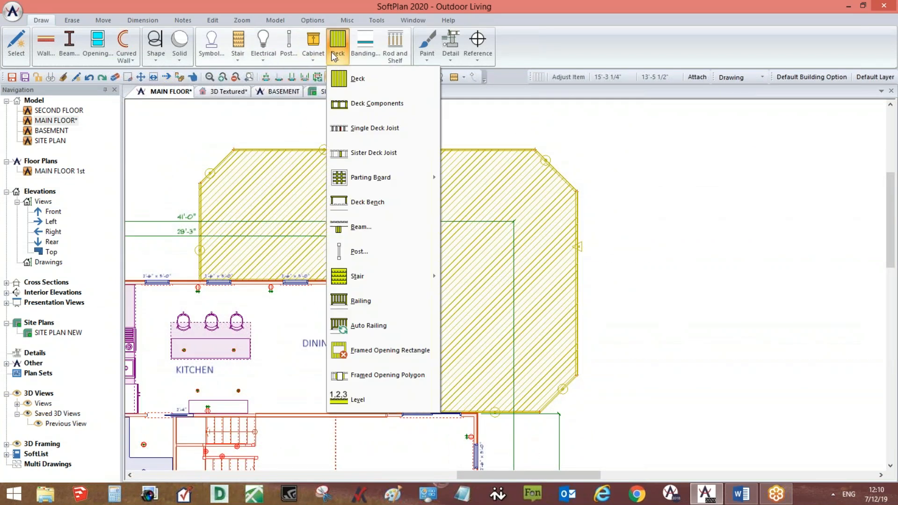
pyautogui.moveTo(414, 280)
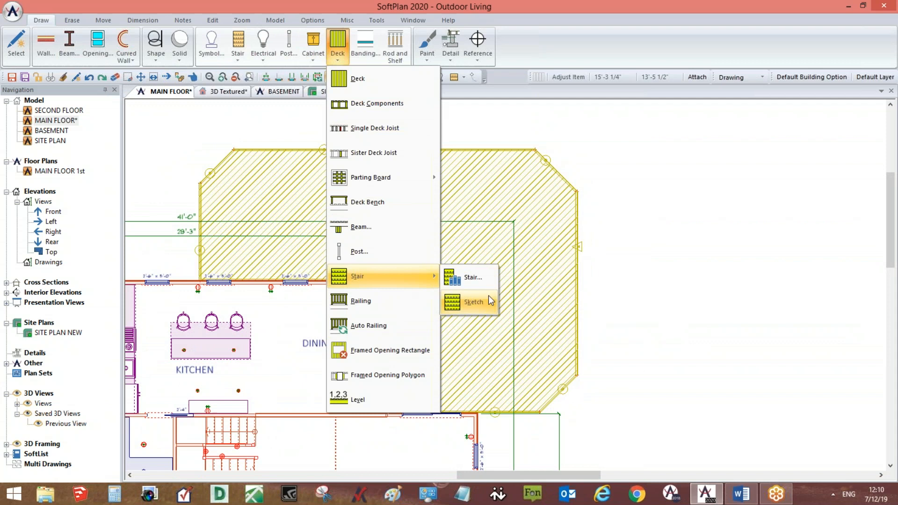
pyautogui.moveTo(474, 302)
pyautogui.click(540, 427)
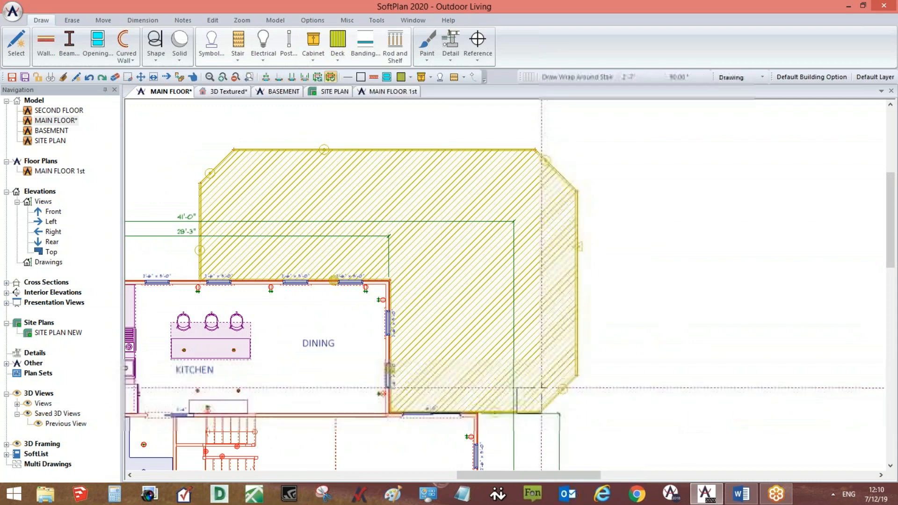
pyautogui.scroll(3, 529, 383)
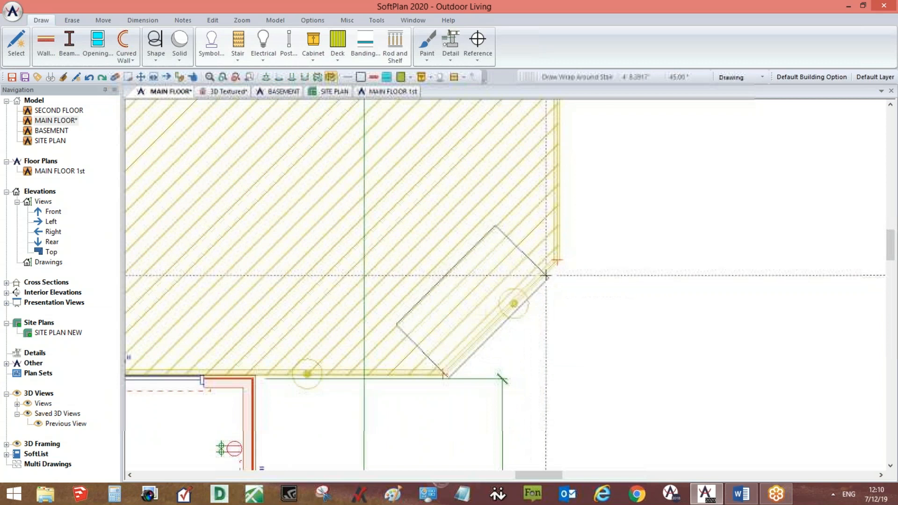
pyautogui.click(557, 259)
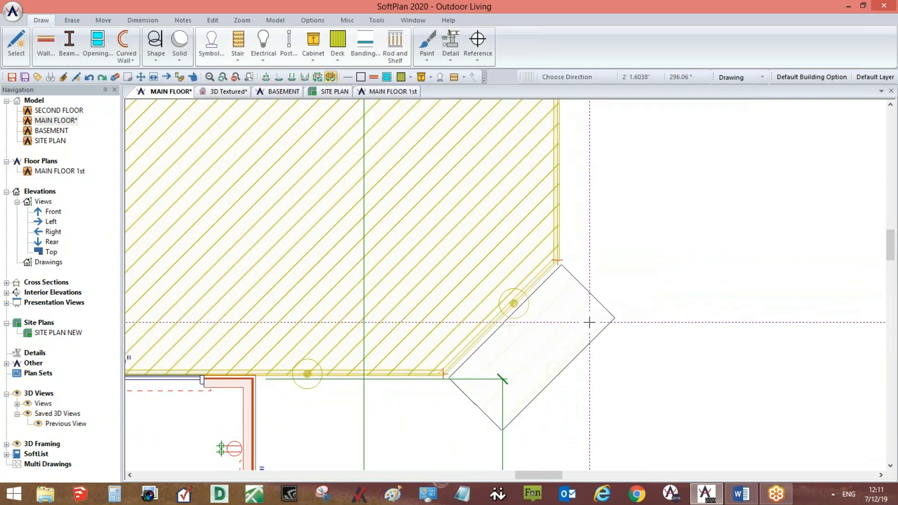
pyautogui.click(541, 345)
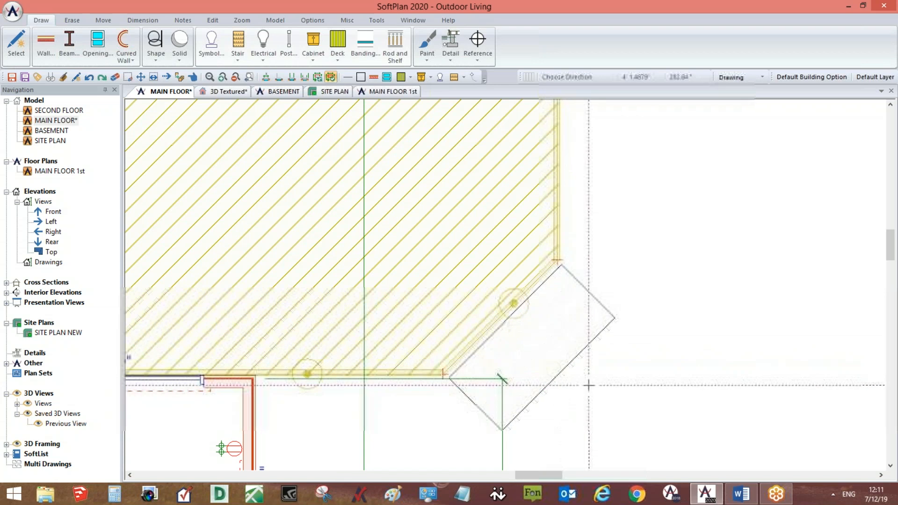
# Continue the wraparound stair along the deck's outer edges and finish it at the angled corner on the kitchen side.
pyautogui.click(646, 390)
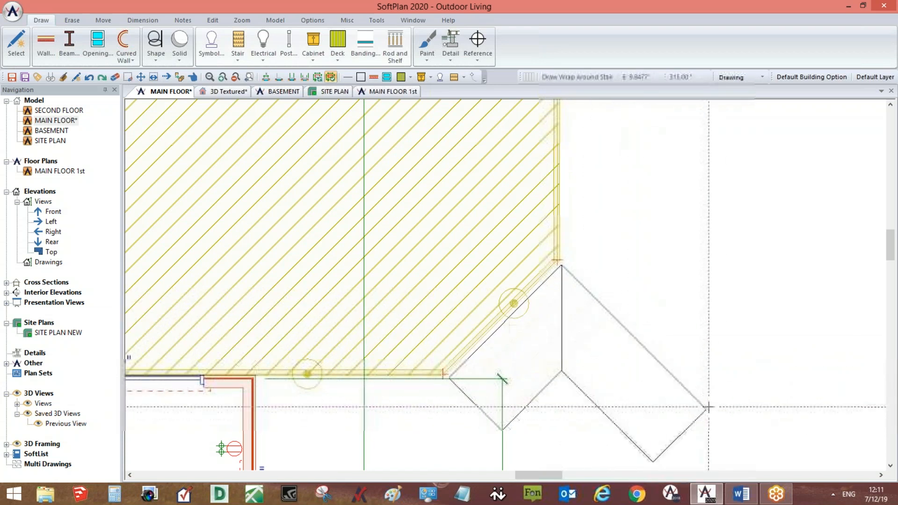
pyautogui.scroll(-3, 661, 384)
pyautogui.moveTo(552, 144); pyautogui.dragTo(566, 315, button='middle')
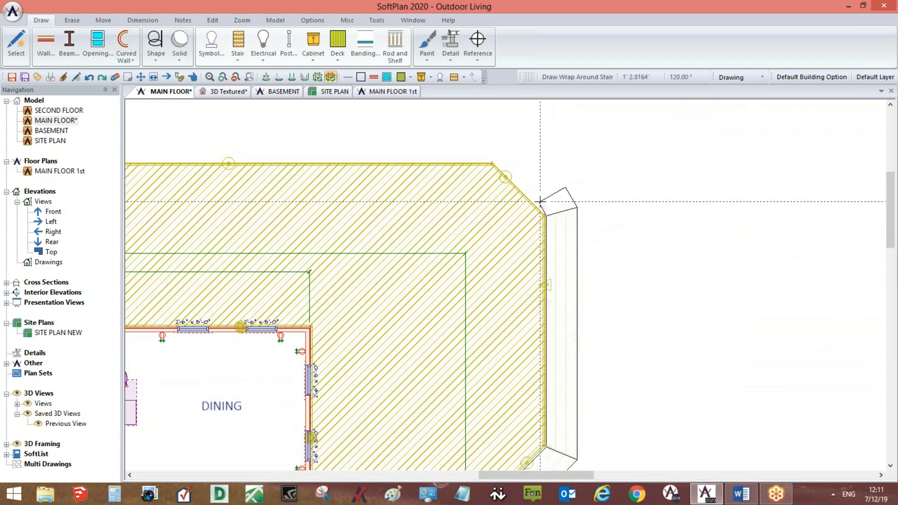
pyautogui.moveTo(239, 151); pyautogui.dragTo(507, 157, button='middle')
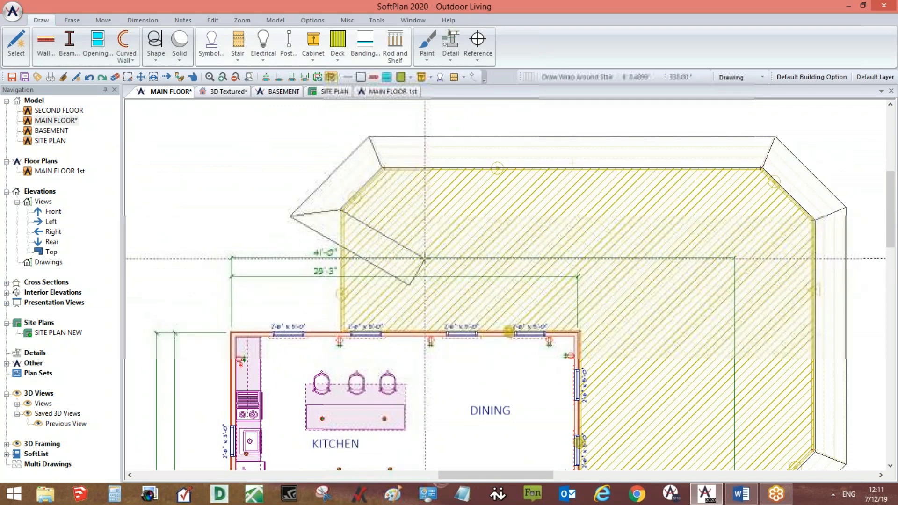
pyautogui.click(686, 174)
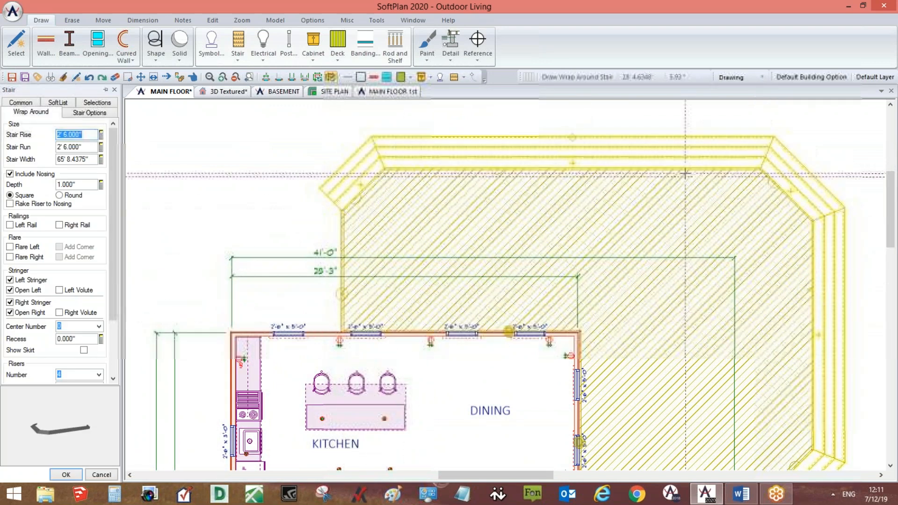
pyautogui.scroll(-2, 686, 174)
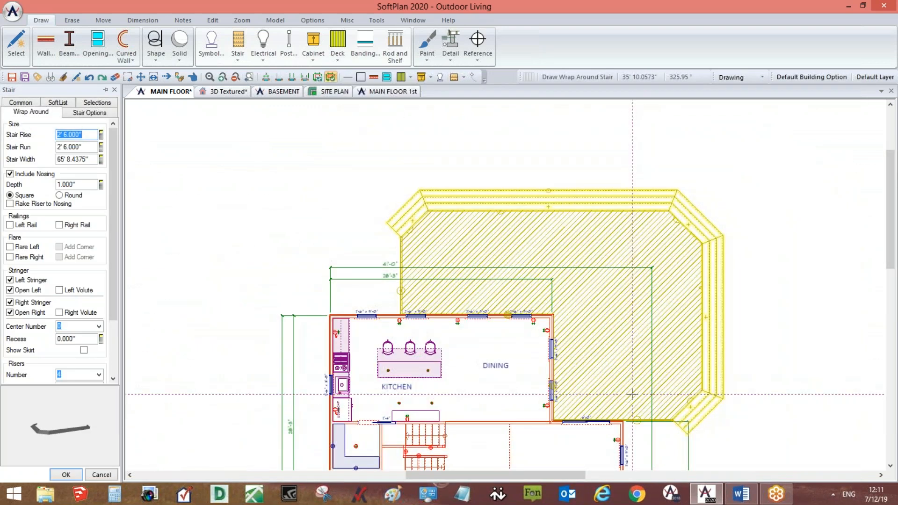
# Set the wraparound stair's rise to 3' 1" in the textured 3D view and check that it reaches the ground.
pyautogui.click(226, 92)
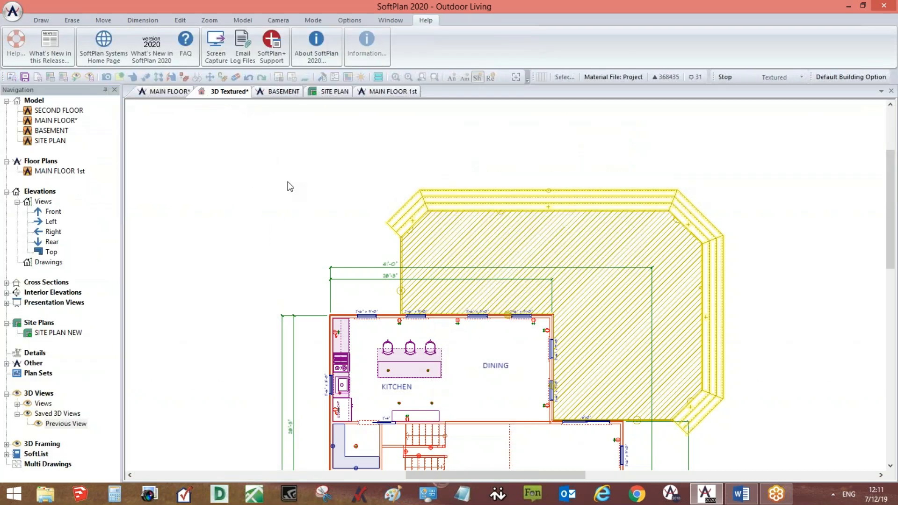
pyautogui.moveTo(333, 407); pyautogui.dragTo(403, 390)
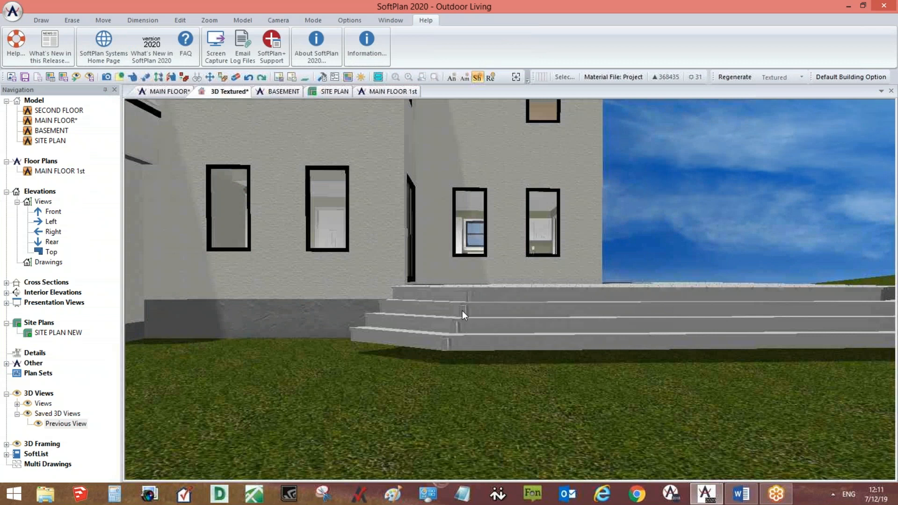
pyautogui.rightClick(462, 311)
pyautogui.click(487, 335)
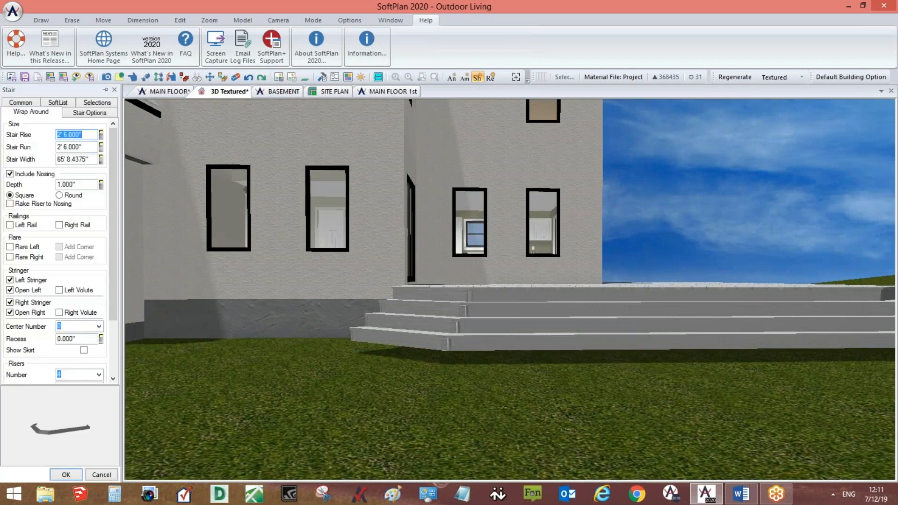
pyautogui.write("3'1")
pyautogui.press('Tab')
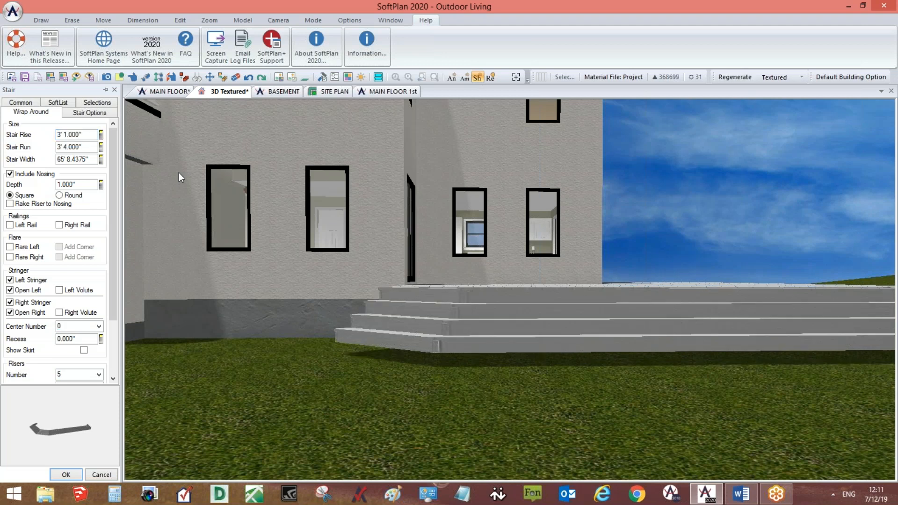
pyautogui.click(51, 479)
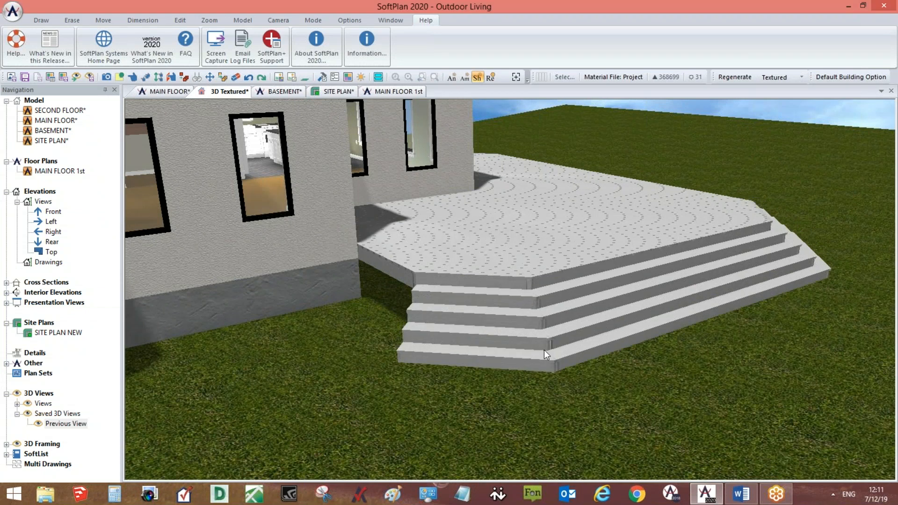
pyautogui.moveTo(573, 345); pyautogui.dragTo(737, 306)
pyautogui.moveTo(705, 335); pyautogui.dragTo(670, 343)
pyautogui.moveTo(519, 275); pyautogui.dragTo(220, 93)
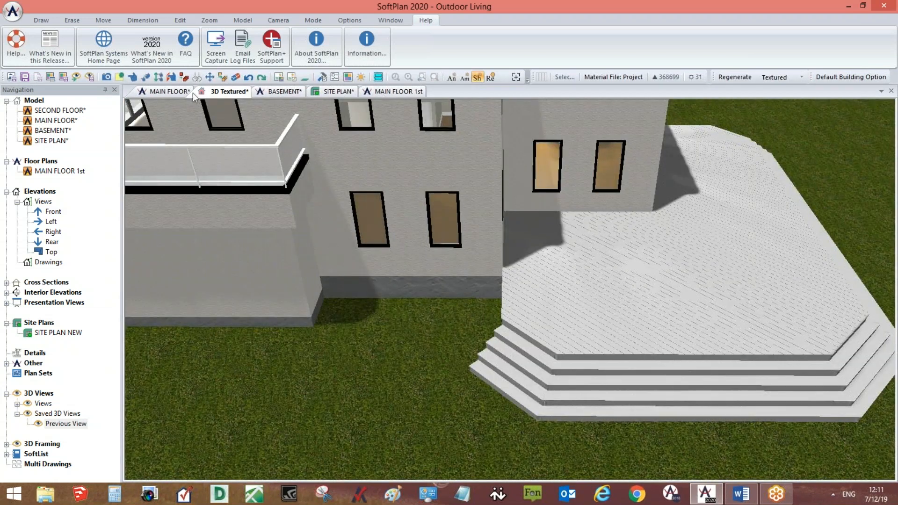
# Save the MAIN FLOOR drawing and close the MAIN FLOOR 1st plan.
pyautogui.click(178, 92)
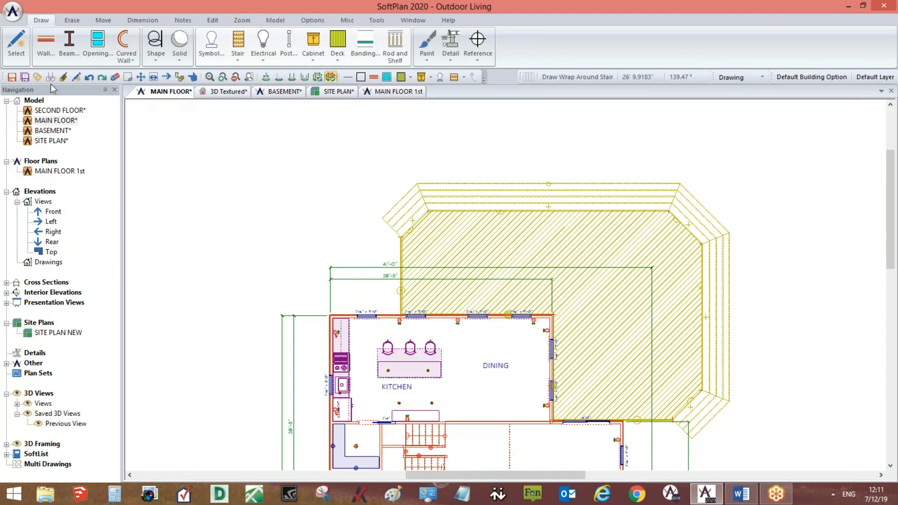
pyautogui.click(12, 78)
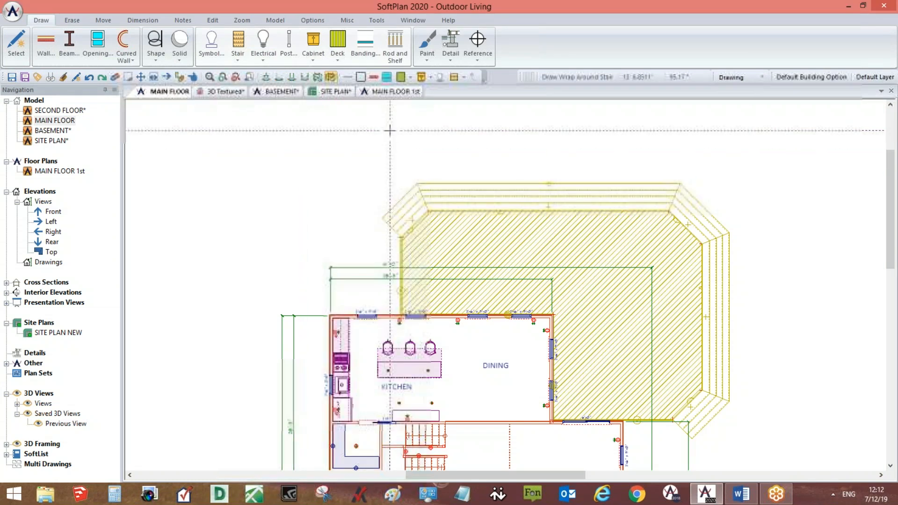
pyautogui.click(384, 93)
pyautogui.rightClick(395, 95)
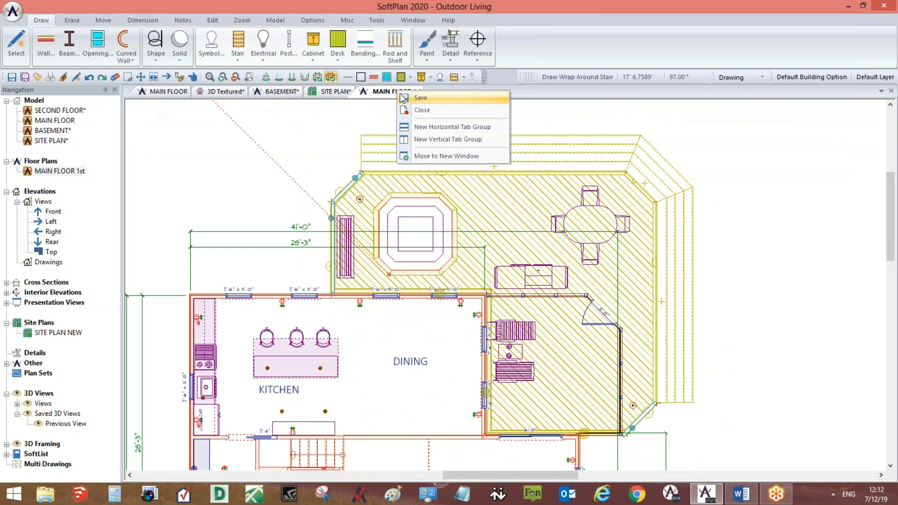
pyautogui.click(430, 109)
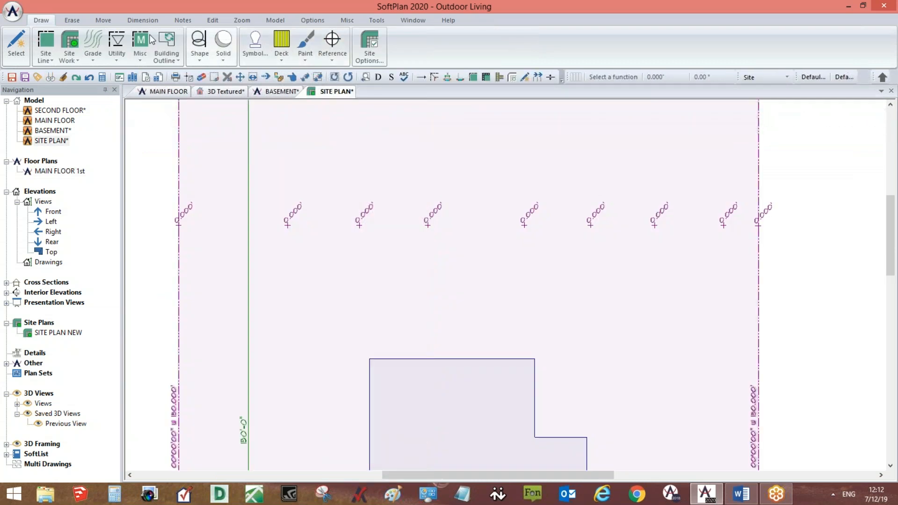
# Draw a glass round deck railing about 9'-6" long on the deck's kitchen-side edge, from the house wall to the start of the stair.
pyautogui.click(150, 91)
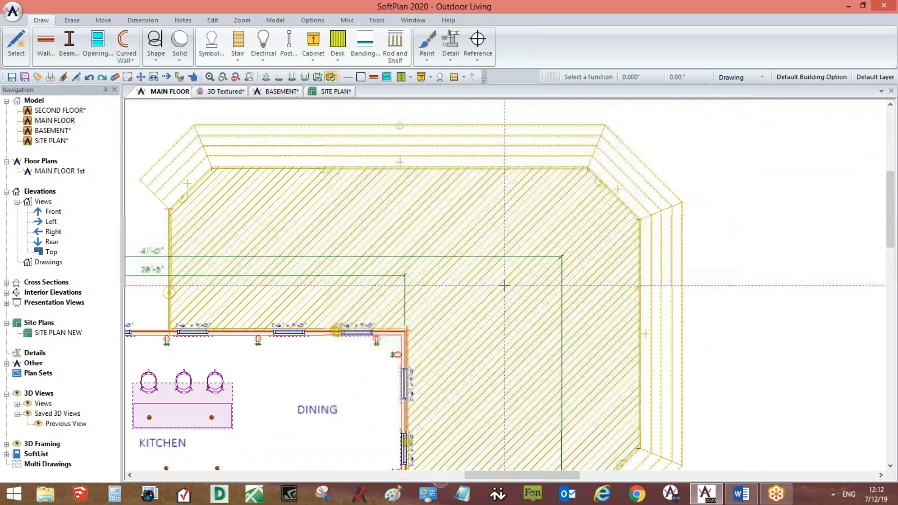
pyautogui.scroll(-5, 479, 311)
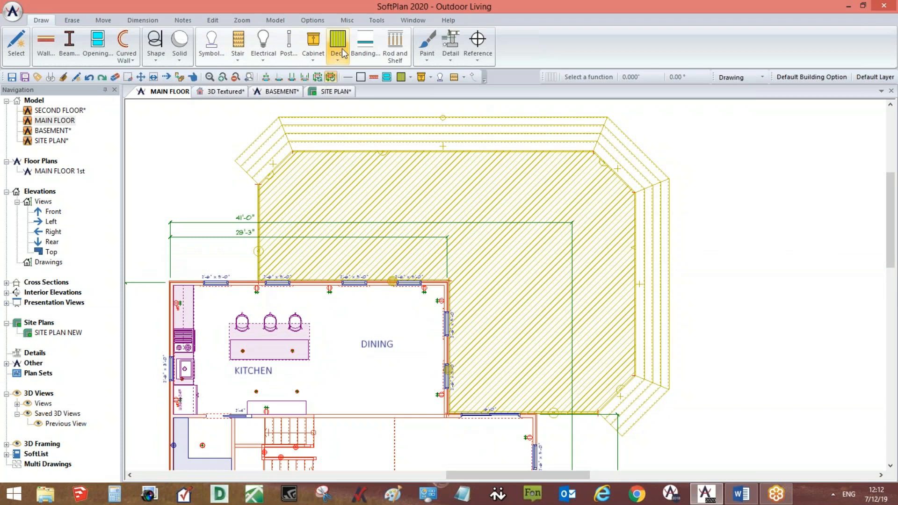
pyautogui.click(344, 55)
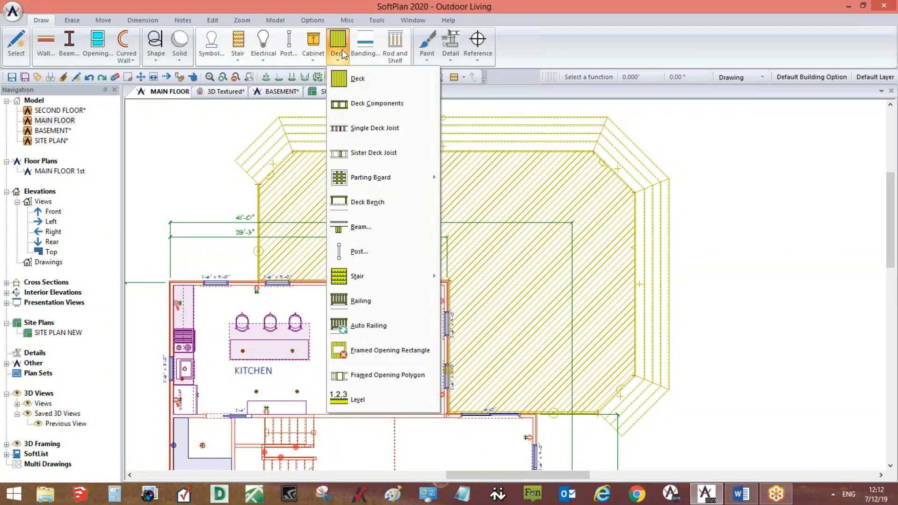
pyautogui.click(392, 302)
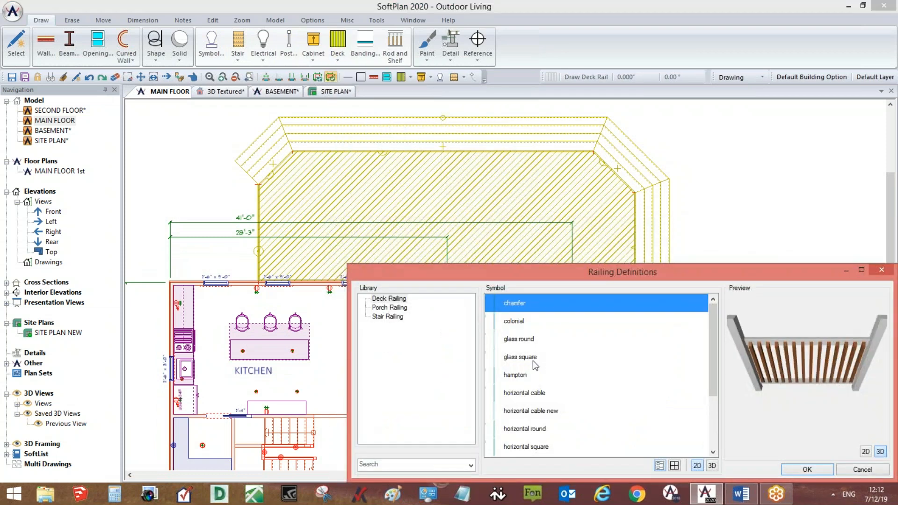
pyautogui.click(533, 345)
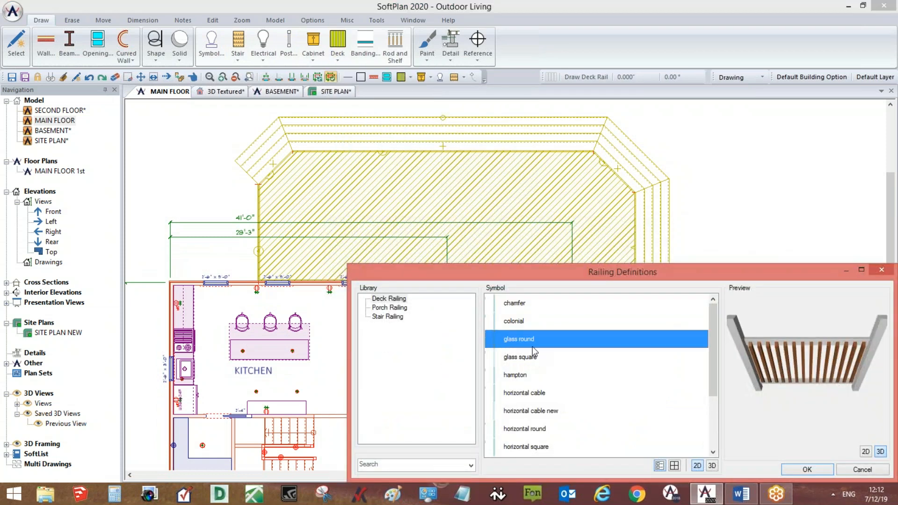
pyautogui.click(812, 472)
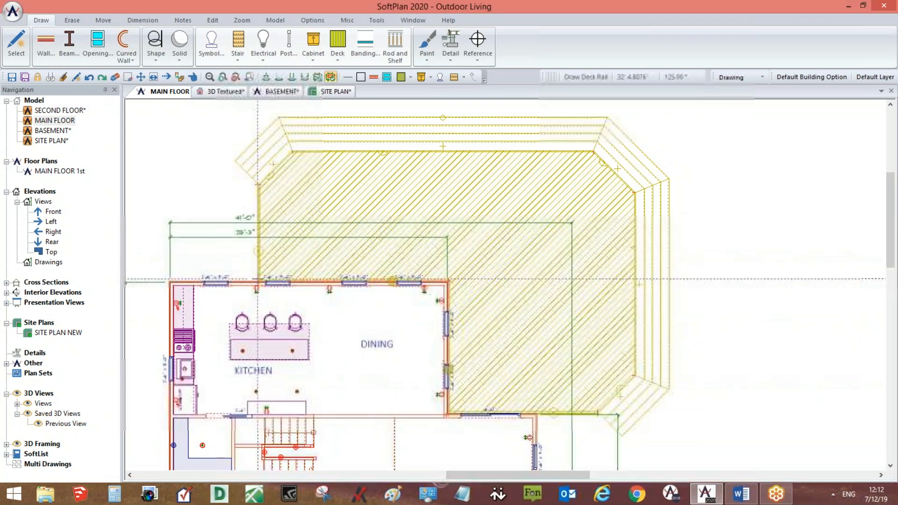
pyautogui.click(258, 186)
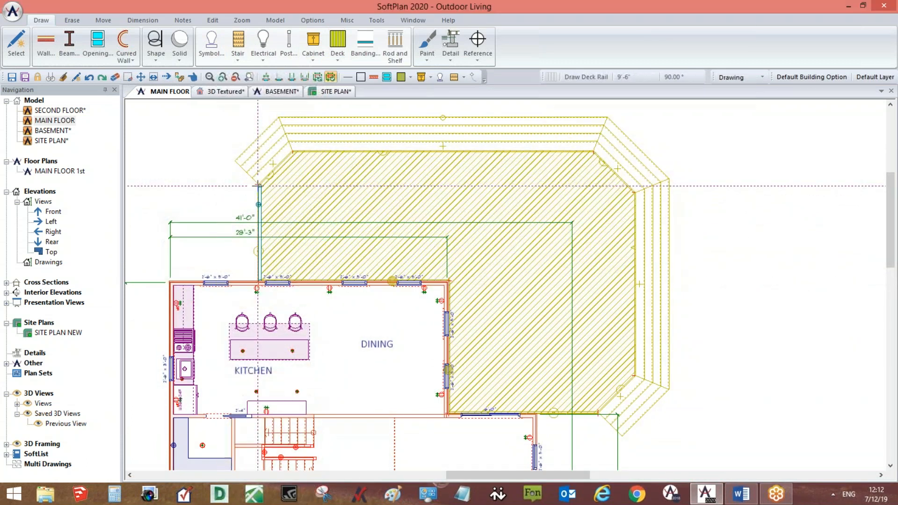
# Draw a matching deck railing along the deck's living-room-side edge, from the house's outer corner to the start of the wraparound stair.
pyautogui.scroll(2, 618, 414)
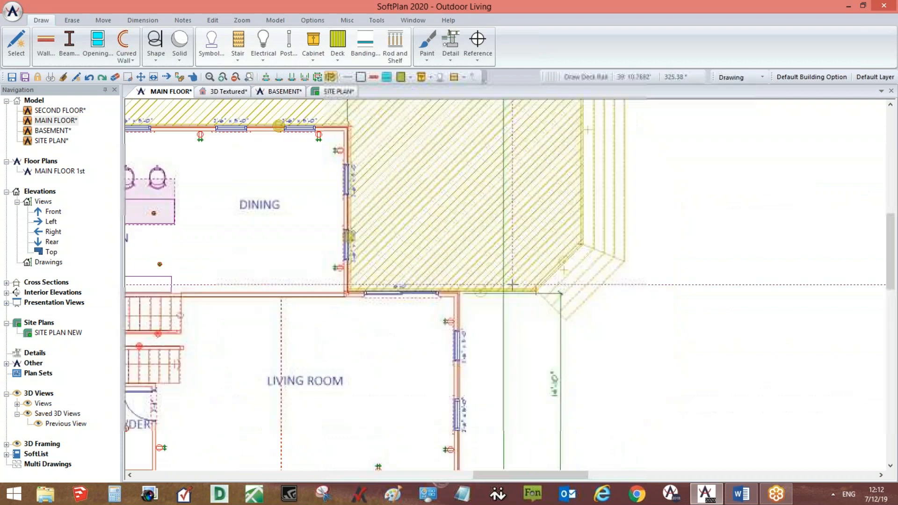
pyautogui.click(421, 294)
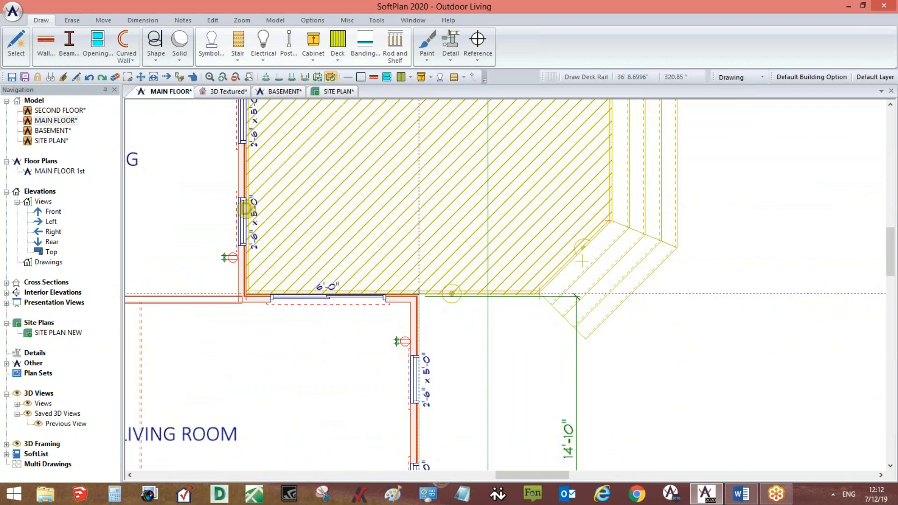
pyautogui.click(539, 294)
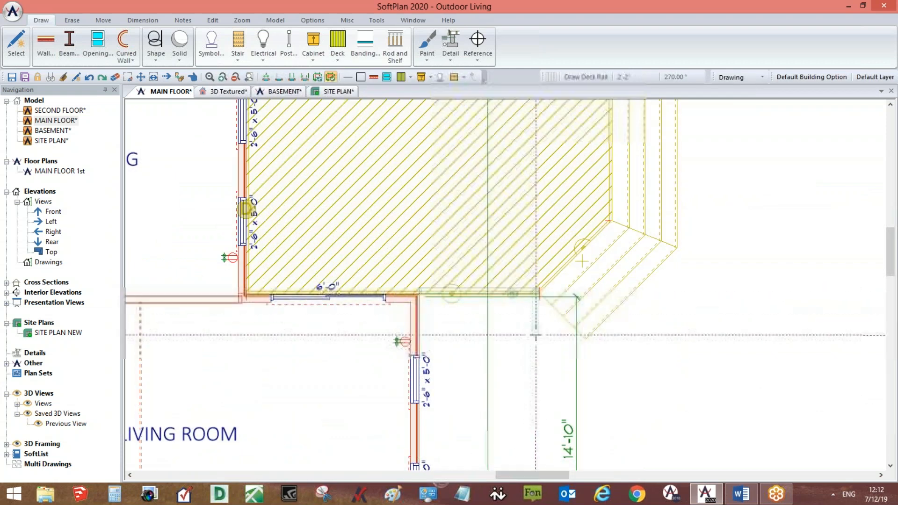
# Place the hot tub 04 landscape symbol on the deck outside the kitchen, between the house wall and the rear stair.
pyautogui.scroll(-2, 561, 386)
pyautogui.moveTo(493, 258); pyautogui.dragTo(528, 336, button='middle')
pyautogui.moveTo(383, 271); pyautogui.dragTo(402, 359, button='middle')
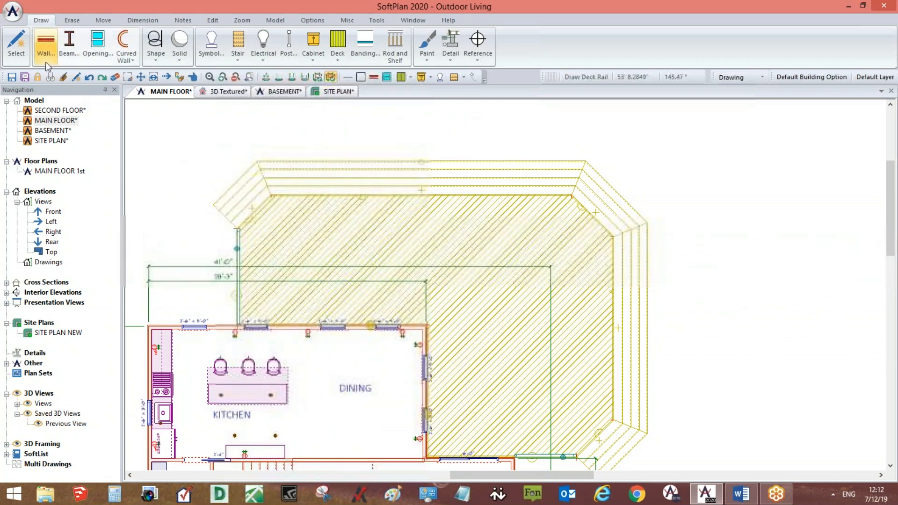
pyautogui.click(211, 45)
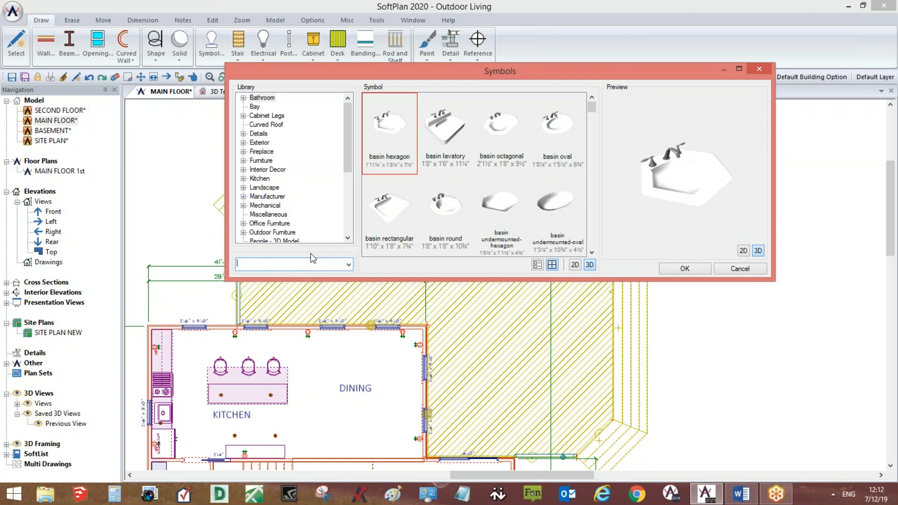
pyautogui.write('HOT TUB')
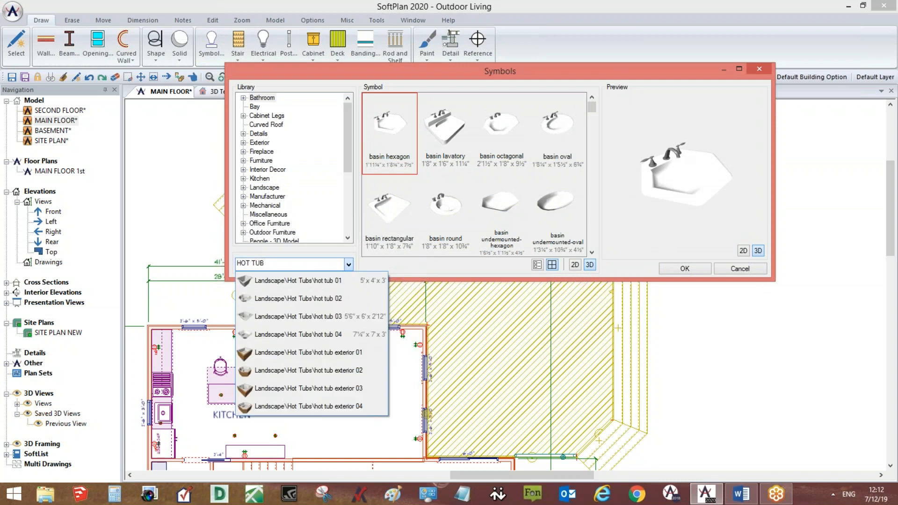
pyautogui.write(' 04')
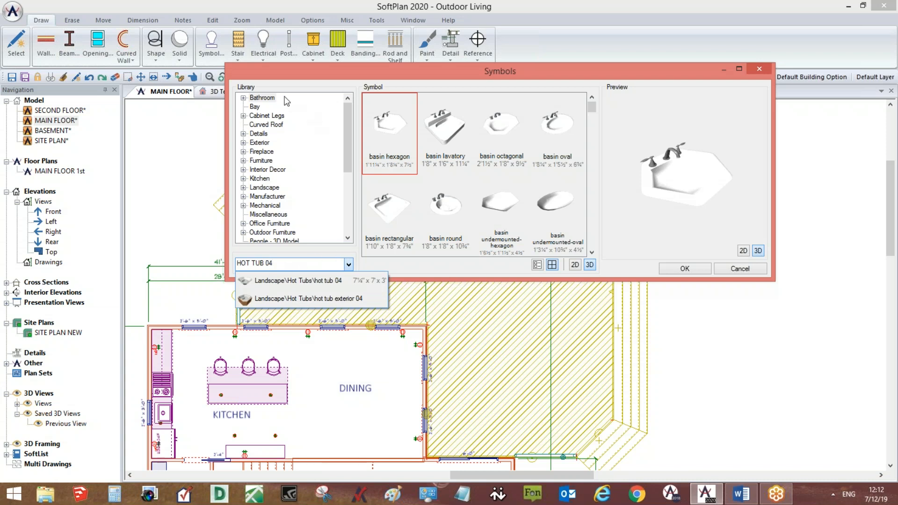
pyautogui.click(340, 286)
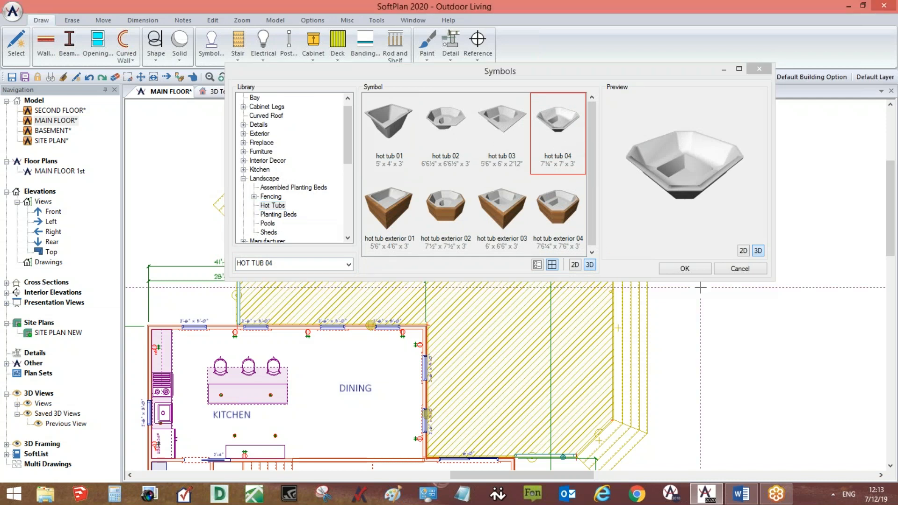
pyautogui.moveTo(521, 71)
pyautogui.mouseDown()
pyautogui.moveTo(522, 45)
pyautogui.moveTo(311, 30)
pyautogui.moveTo(294, 9)
pyautogui.mouseUp()
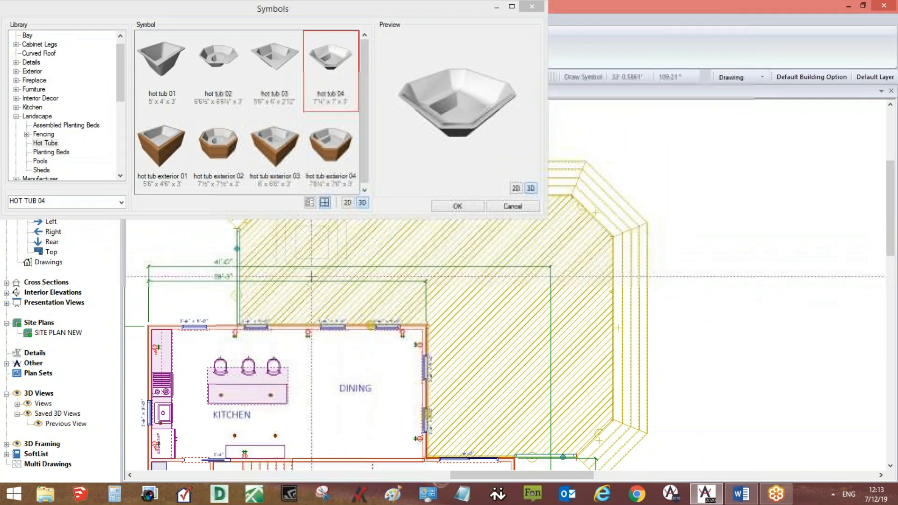
pyautogui.moveTo(319, 284); pyautogui.dragTo(371, 348, button='middle')
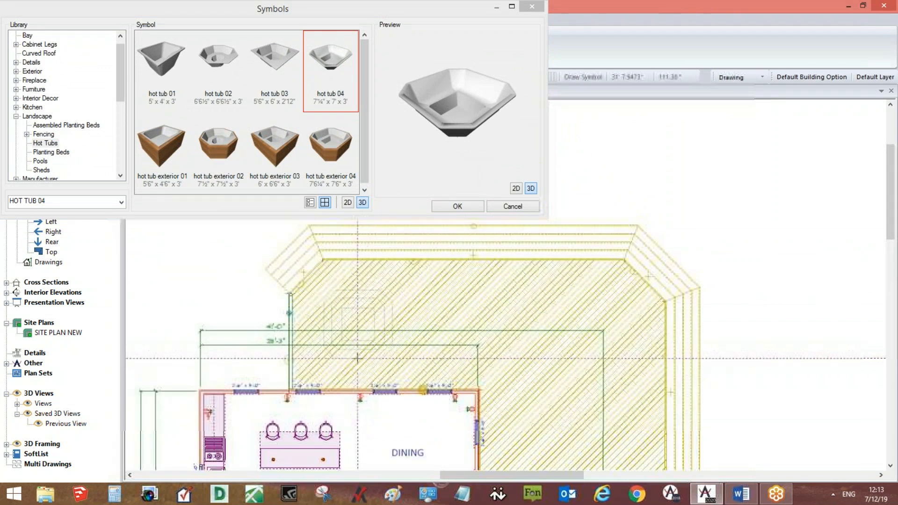
pyautogui.moveTo(363, 125); pyautogui.dragTo(362, 134)
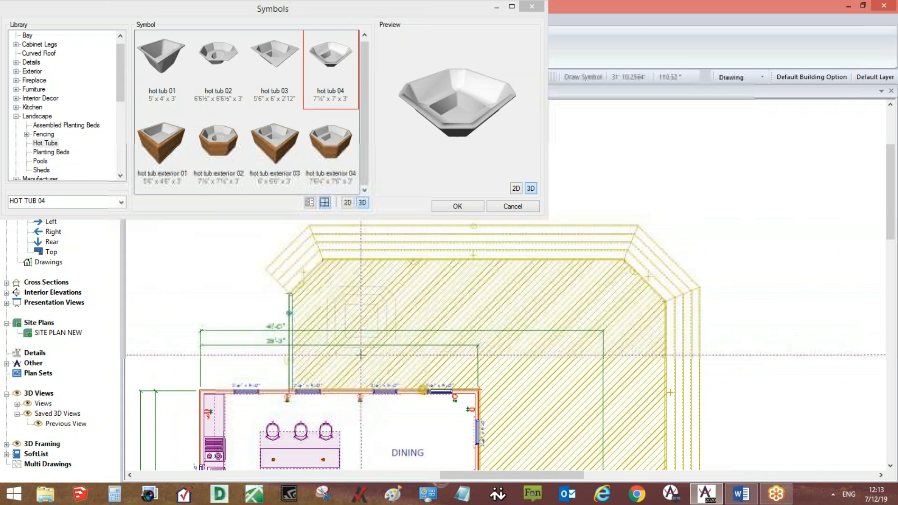
pyautogui.click(369, 360)
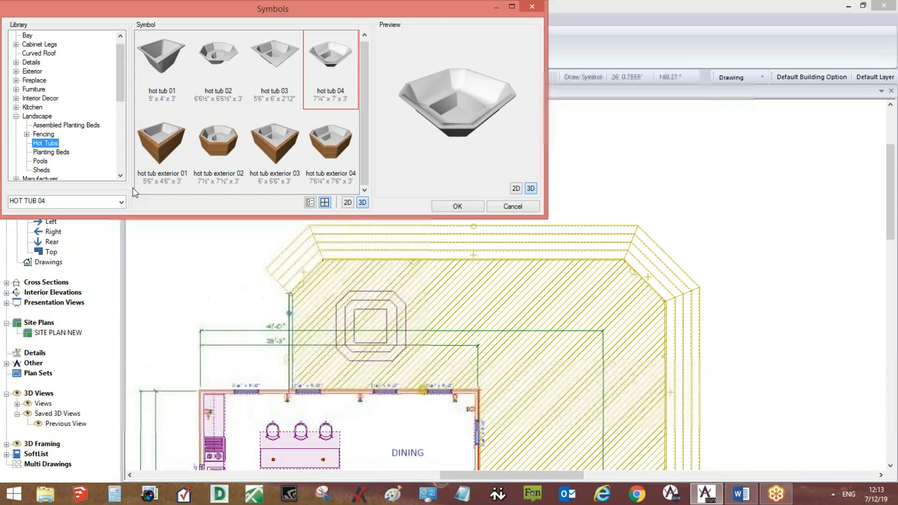
# Place two bench backless 04 outdoor furniture symbols by the hot tub, one along the kitchen-side railing and one against the house wall.
pyautogui.moveTo(117, 80); pyautogui.dragTo(120, 116)
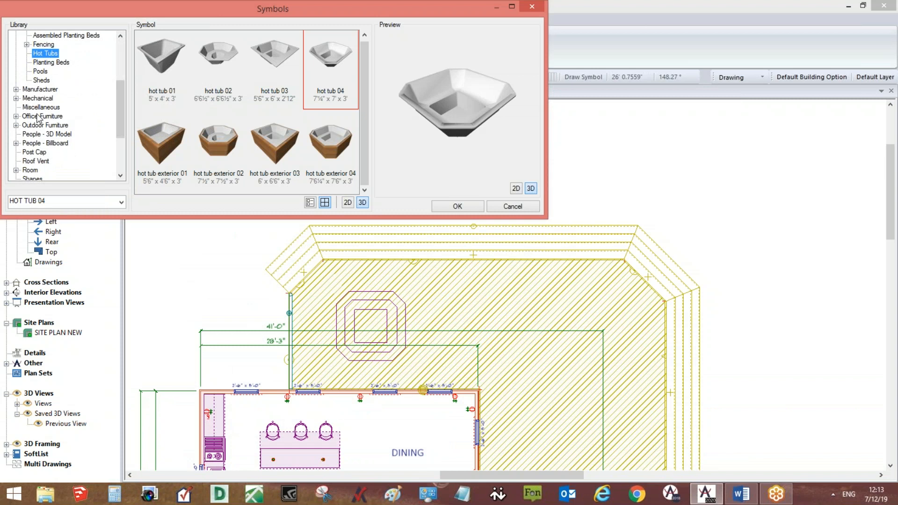
pyautogui.doubleClick(41, 116)
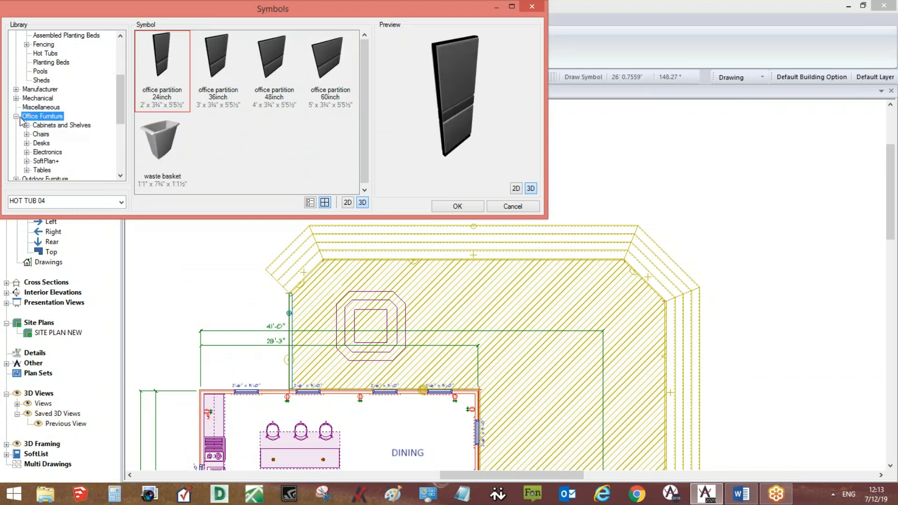
pyautogui.doubleClick(26, 125)
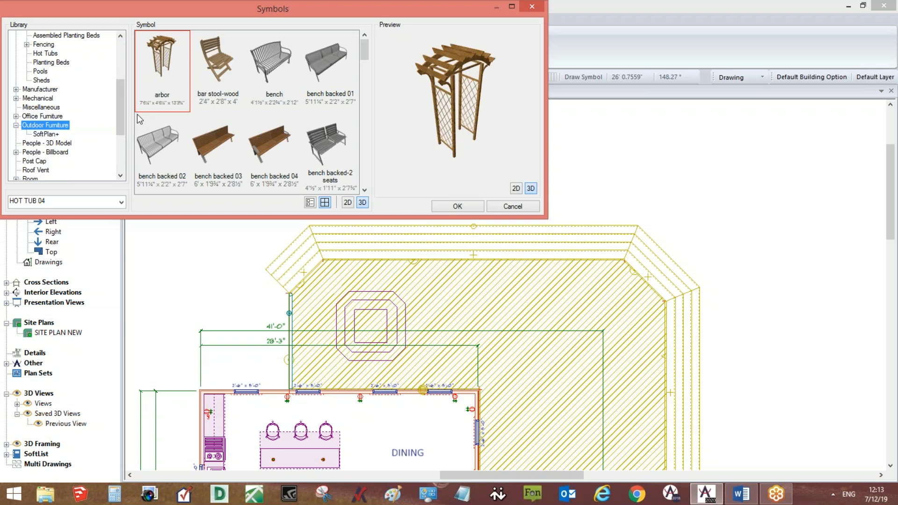
pyautogui.moveTo(364, 55); pyautogui.dragTo(364, 79)
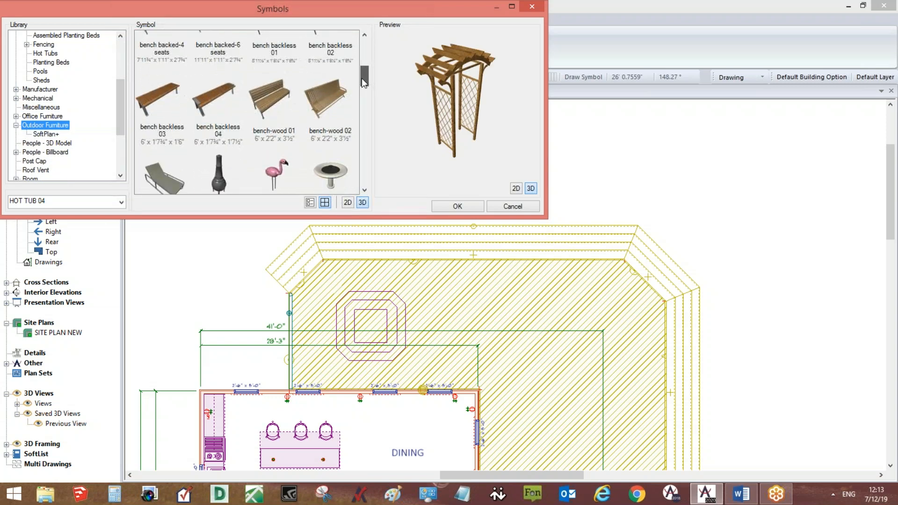
pyautogui.click(204, 114)
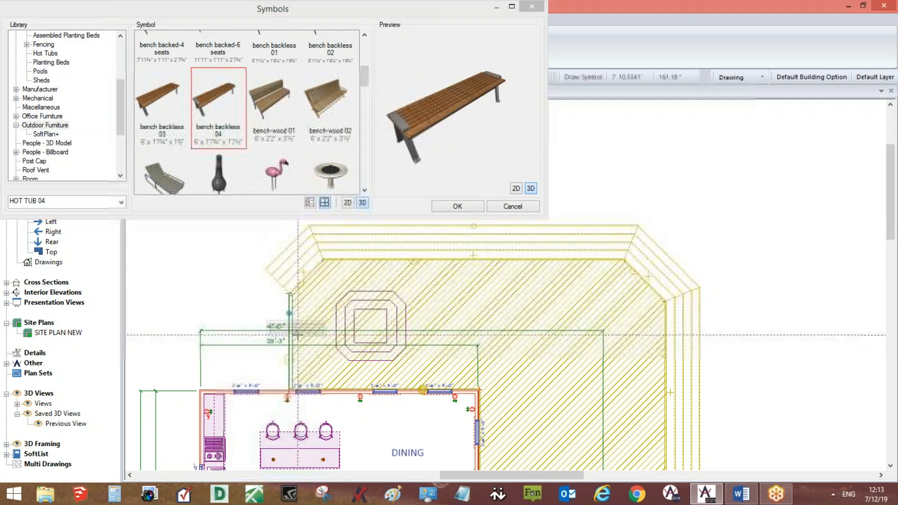
pyautogui.click(295, 336)
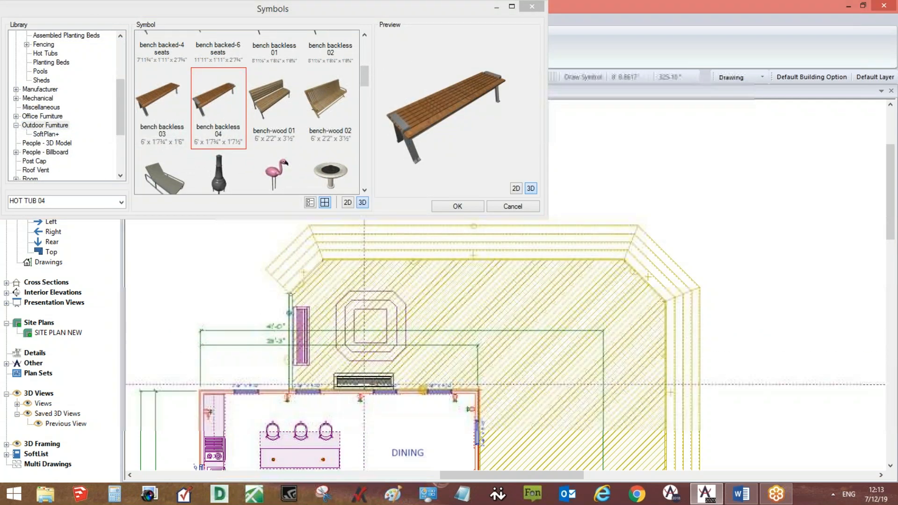
pyautogui.click(371, 389)
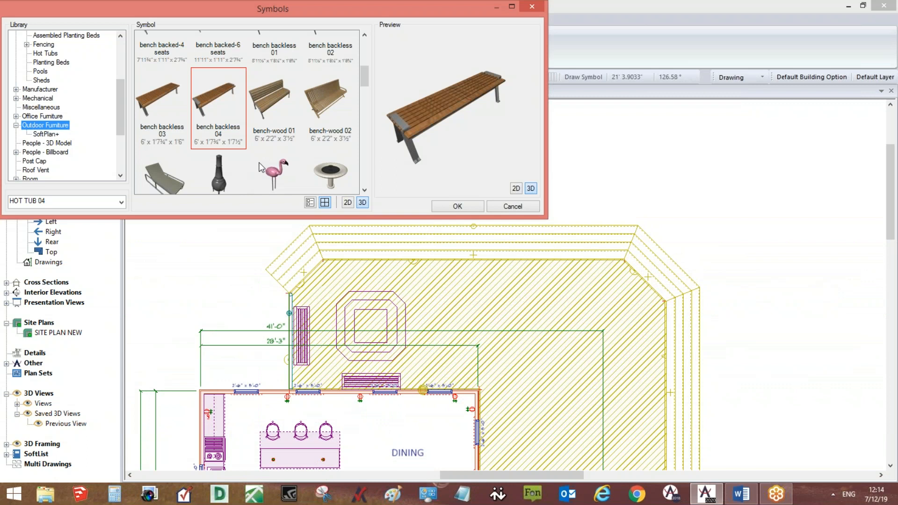
# Place the patio table-round-4 seat outdoor furniture symbol on the deck near the angled corner farthest from the kitchen, and finish adding symbols.
pyautogui.moveTo(366, 83); pyautogui.dragTo(367, 152)
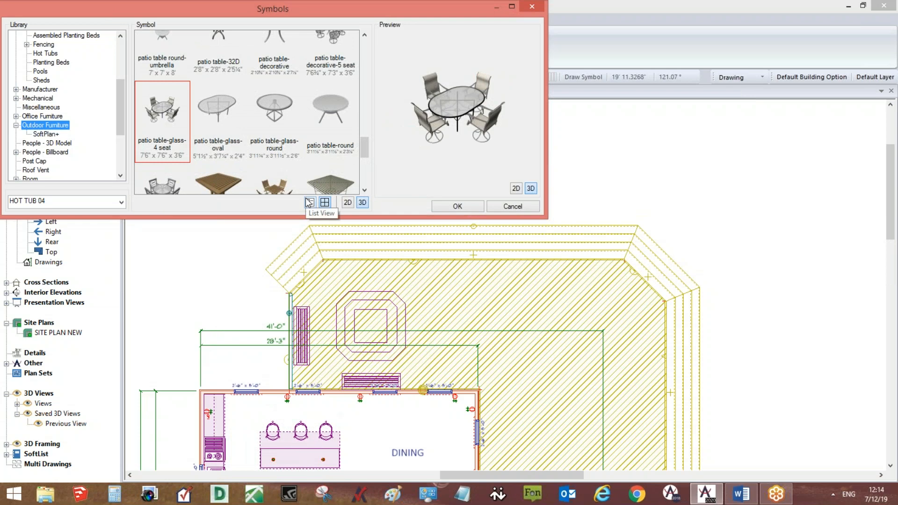
pyautogui.moveTo(365, 147); pyautogui.dragTo(365, 154)
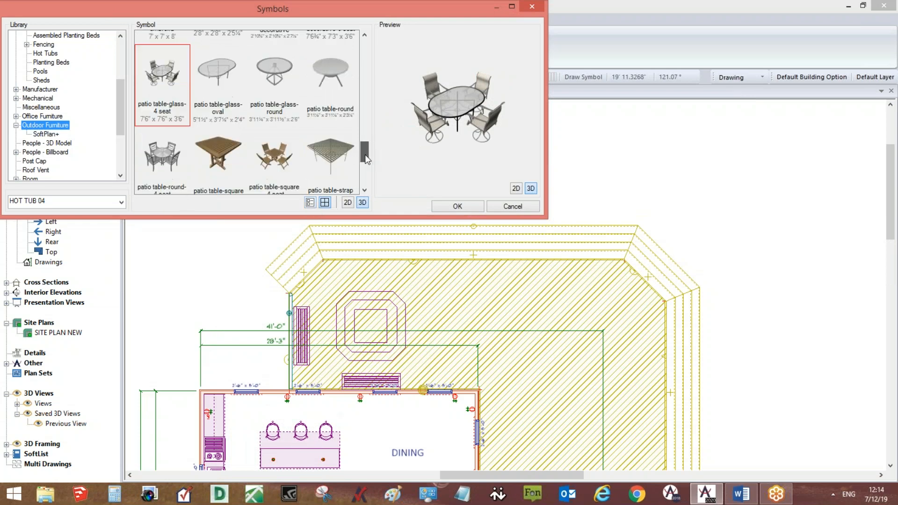
pyautogui.click(163, 140)
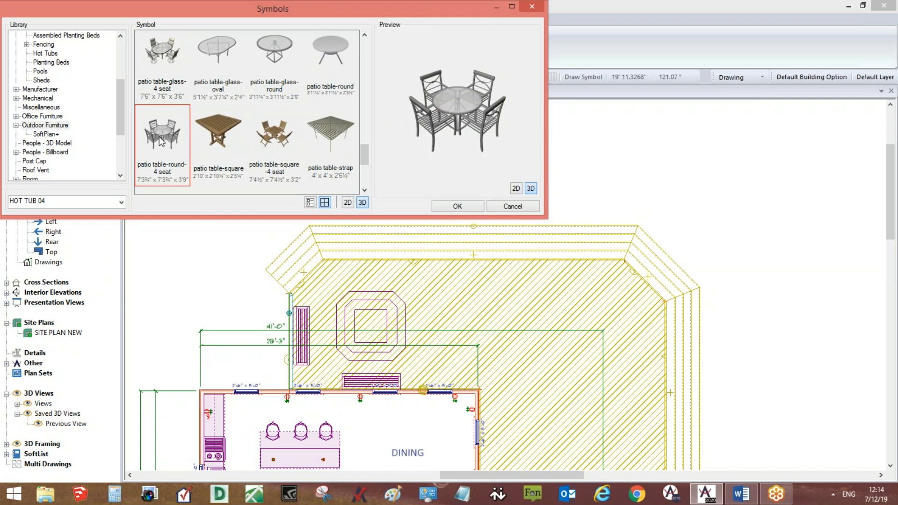
pyautogui.doubleClick(162, 142)
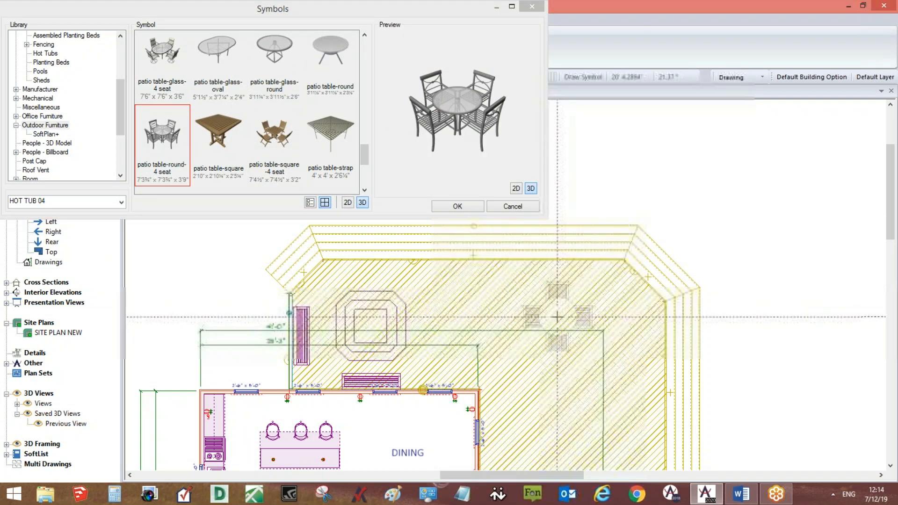
pyautogui.click(581, 309)
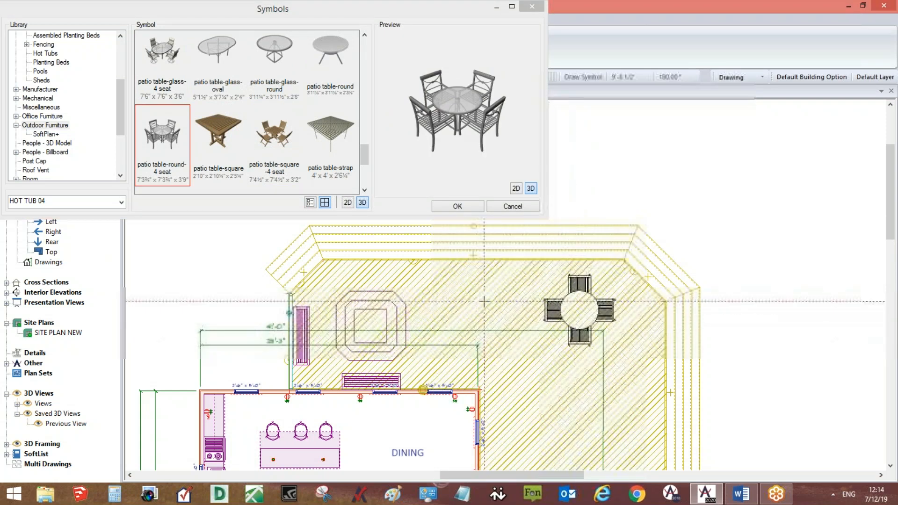
pyautogui.click(577, 307)
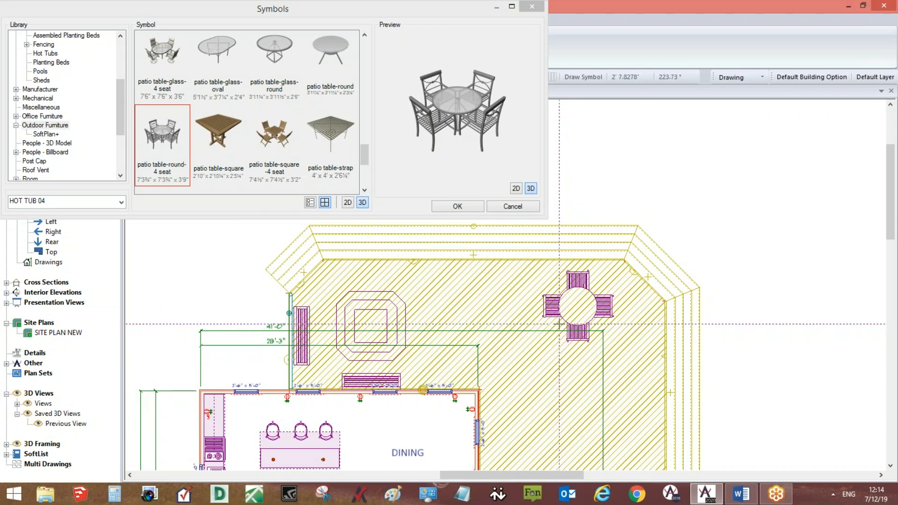
pyautogui.click(513, 208)
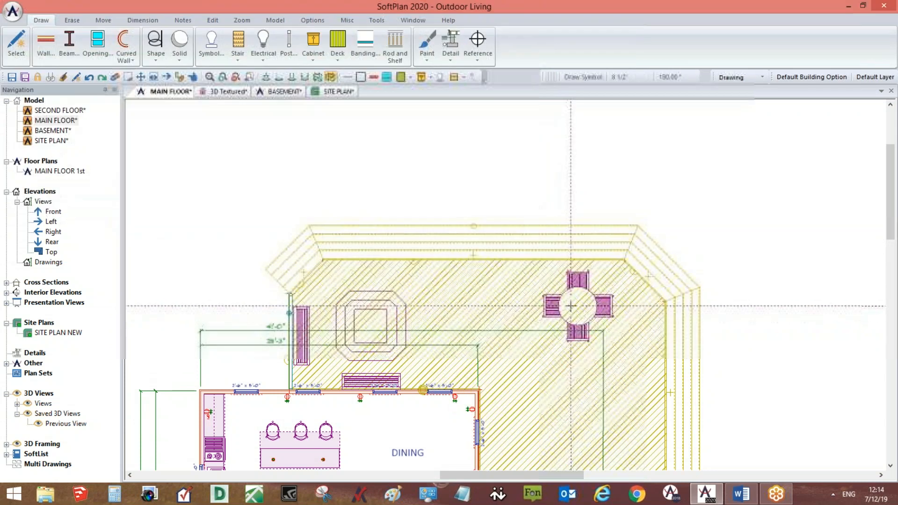
# Move the four-seat patio table off the deck onto the open area beyond the wraparound stair.
pyautogui.click(570, 307)
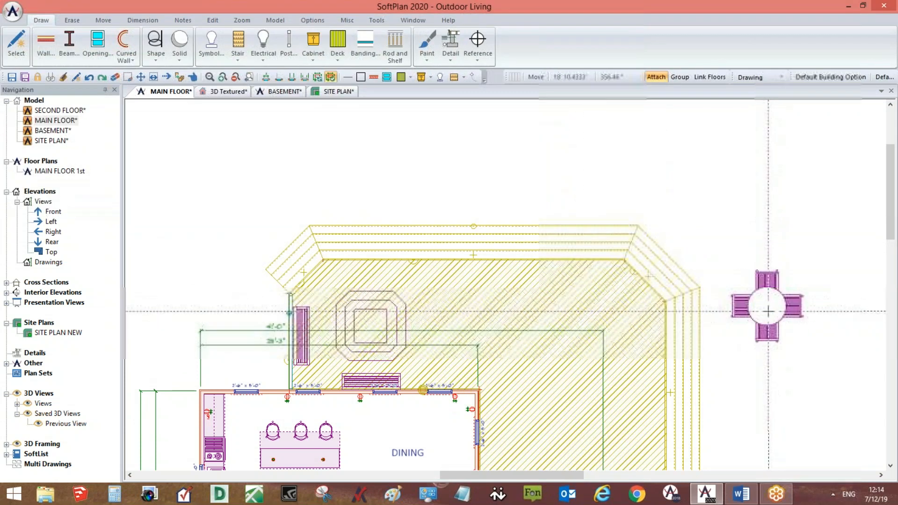
pyautogui.rightClick(772, 316)
pyautogui.click(812, 192)
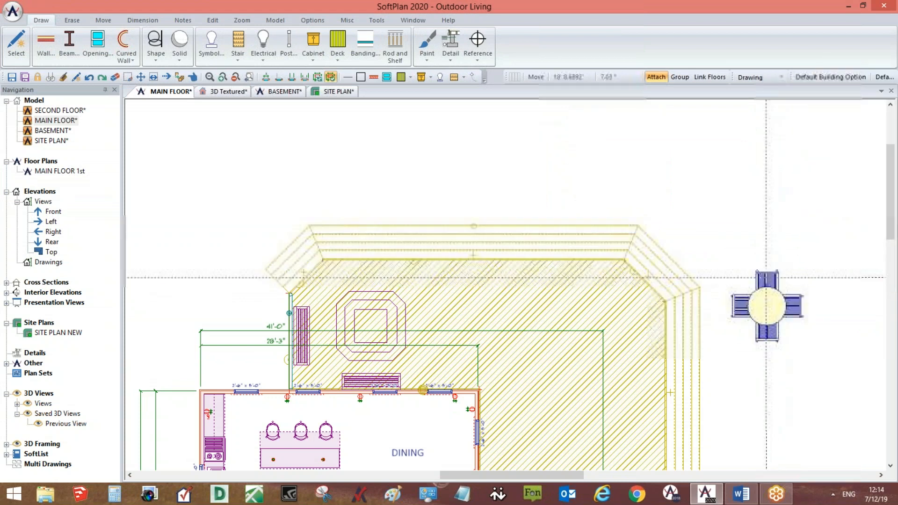
pyautogui.rightClick(758, 272)
pyautogui.click(829, 252)
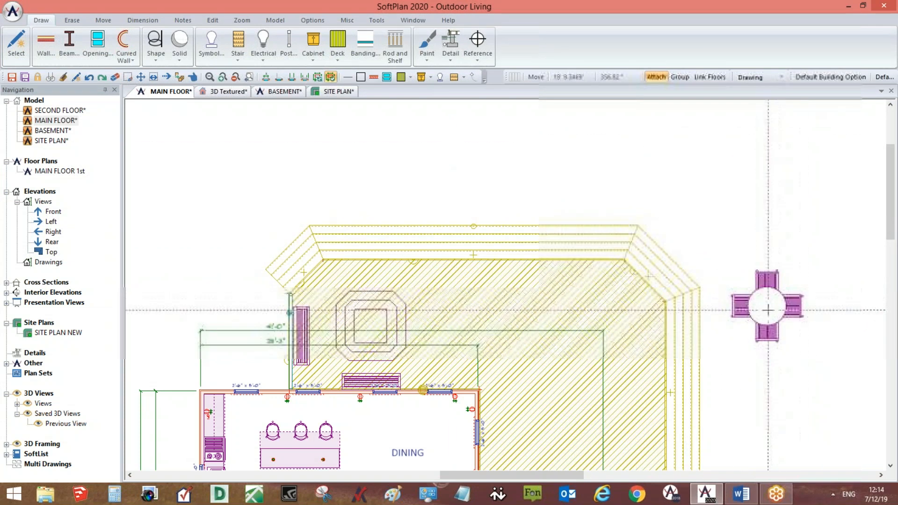
# Move the hot tub and both benches off the deck to the open area beyond the kitchen side, keeping the benches beside the tub.
pyautogui.scroll(4, 479, 211)
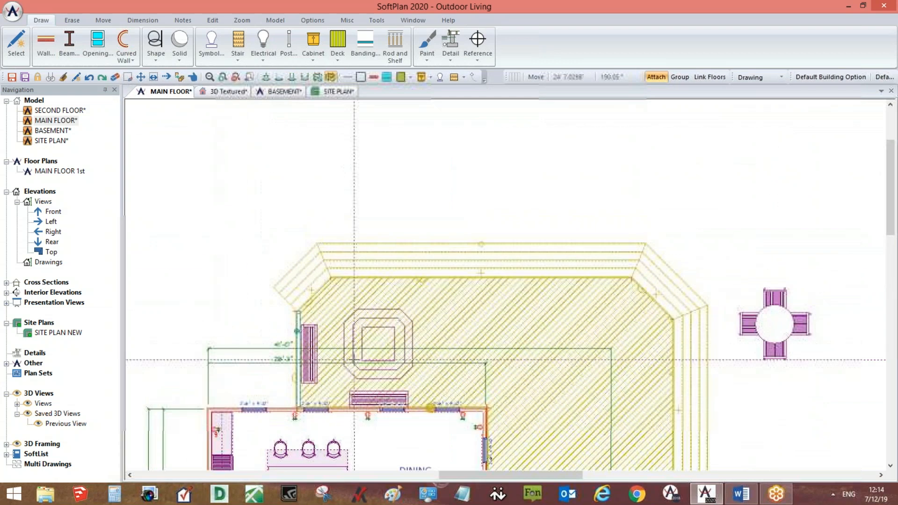
pyautogui.scroll(-3, 478, 203)
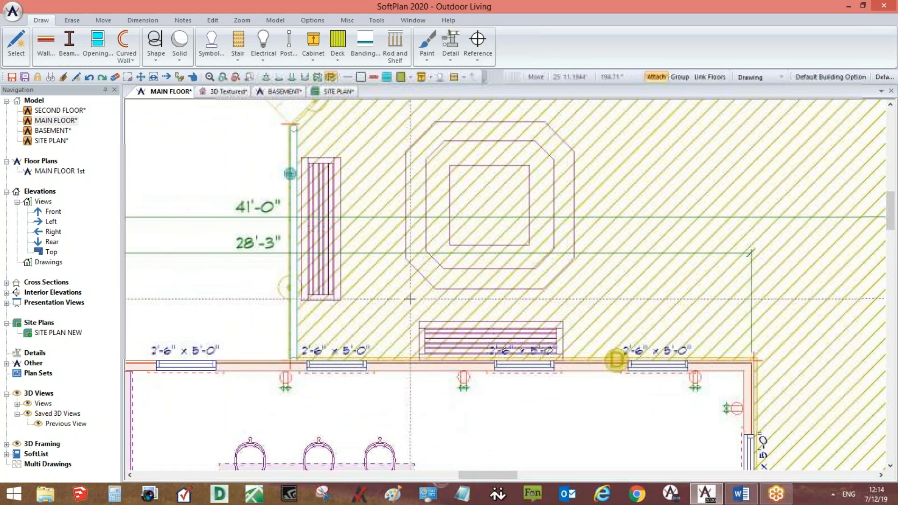
pyautogui.scroll(-2, 473, 213)
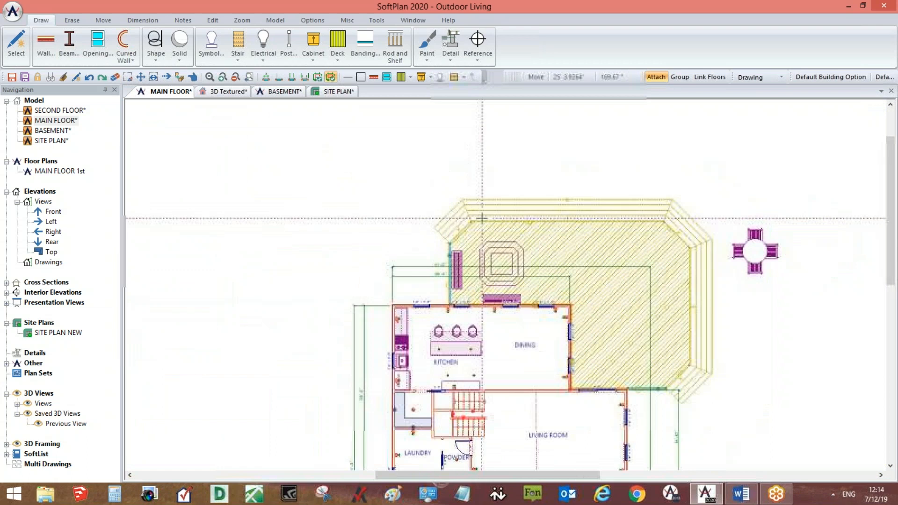
pyautogui.moveTo(373, 254); pyautogui.dragTo(310, 253)
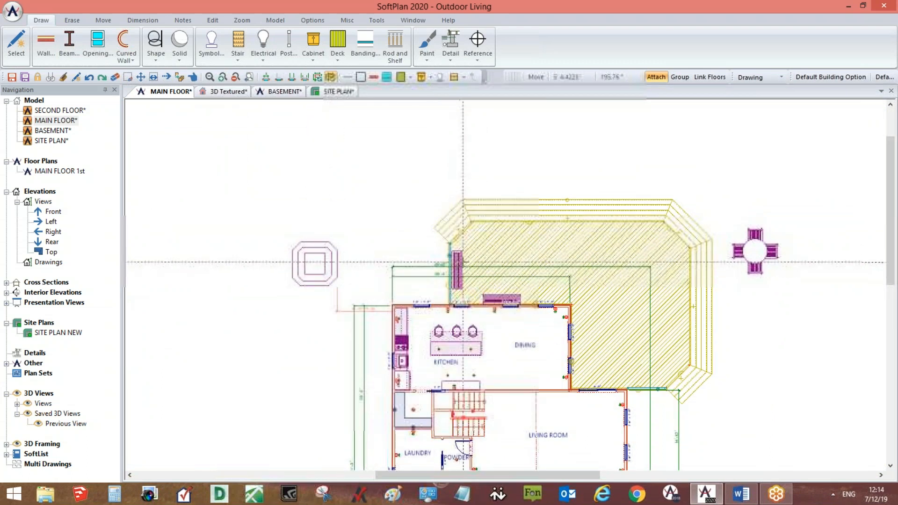
pyautogui.moveTo(458, 259); pyautogui.dragTo(276, 259)
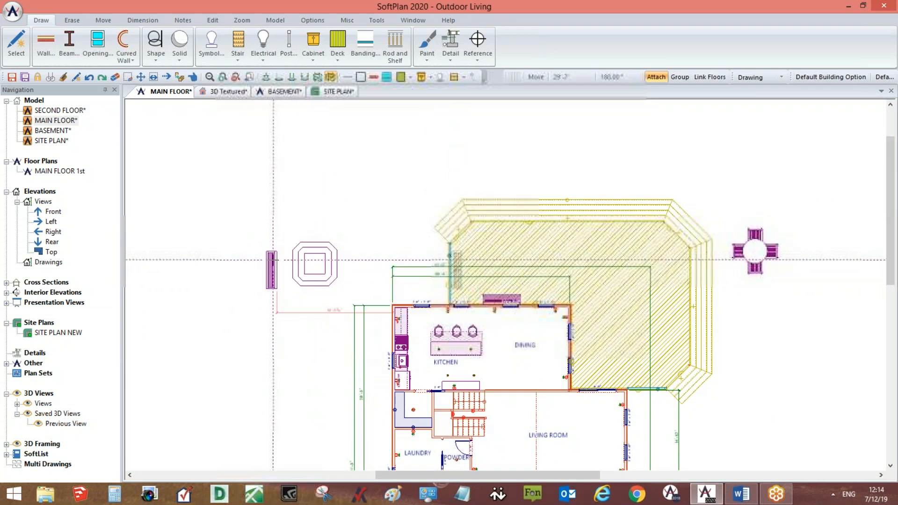
pyautogui.moveTo(502, 295); pyautogui.dragTo(316, 286)
pyautogui.scroll(1, 315, 286)
pyautogui.scroll(1, 507, 284)
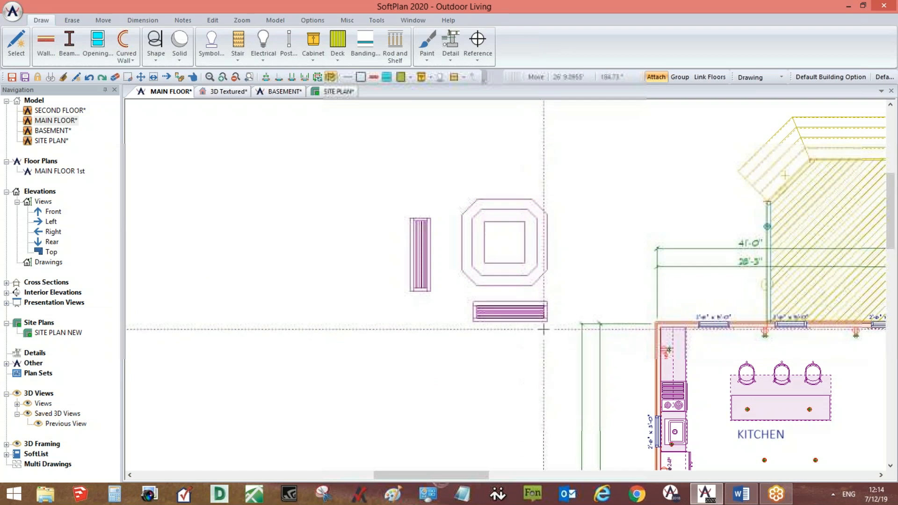
# Open the system library of symbols and choose the Details library to receive a new symbol.
pyautogui.click(12, 11)
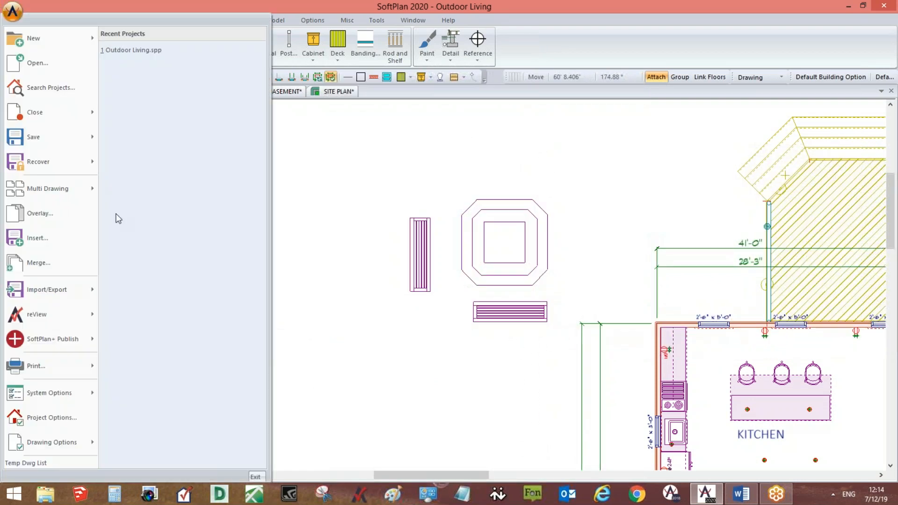
pyautogui.moveTo(72, 392)
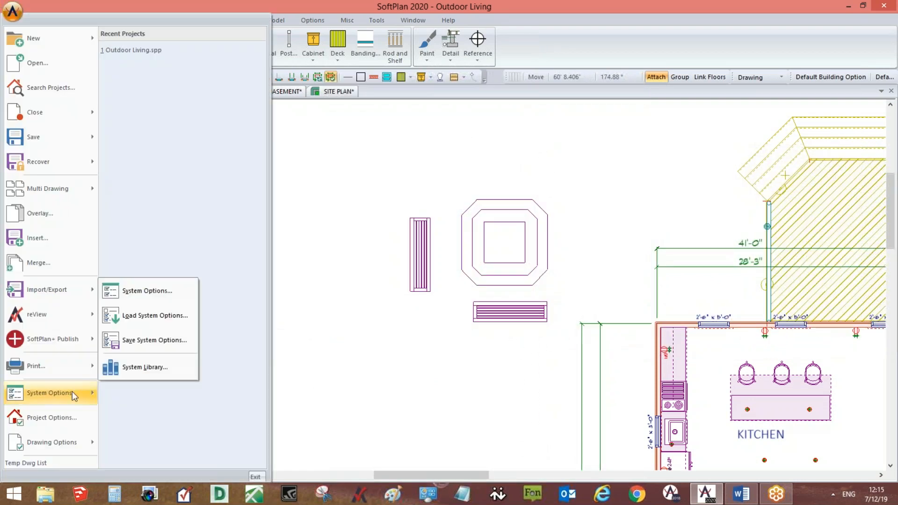
pyautogui.click(137, 371)
pyautogui.moveTo(660, 16); pyautogui.dragTo(177, 37)
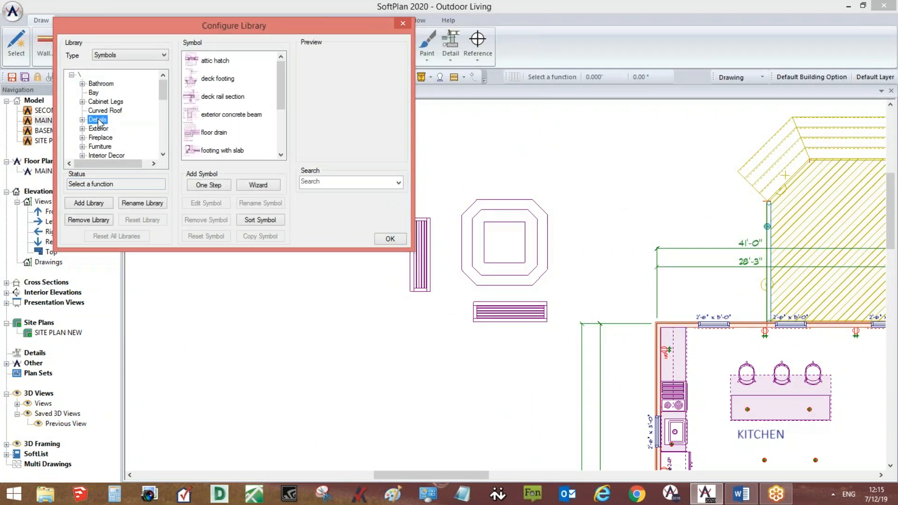
pyautogui.moveTo(614, 301)
pyautogui.mouseDown(button='middle')
pyautogui.moveTo(650, 325)
pyautogui.moveTo(696, 337)
pyautogui.mouseUp(button='middle')
# Add the boxed hot tub and its two benches to the Details library in one step as a symbol named Hot tub and benches.
pyautogui.click(216, 192)
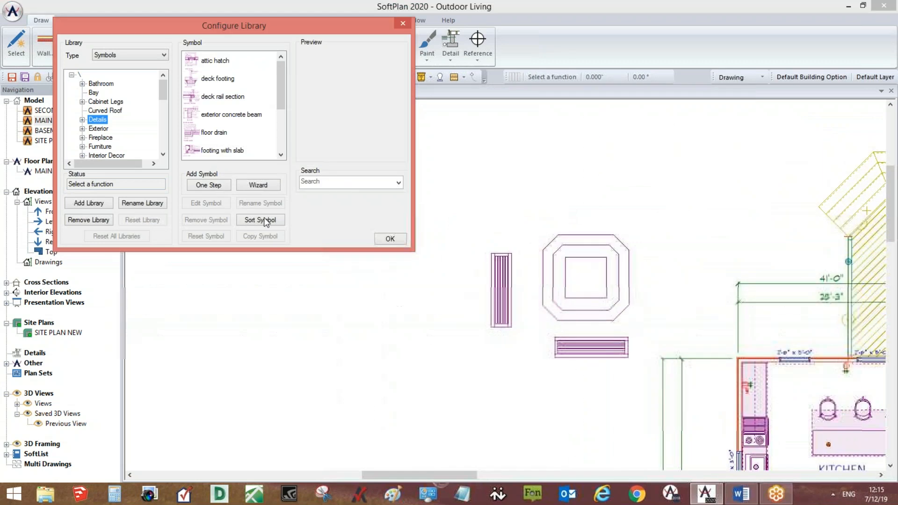
pyautogui.click(213, 187)
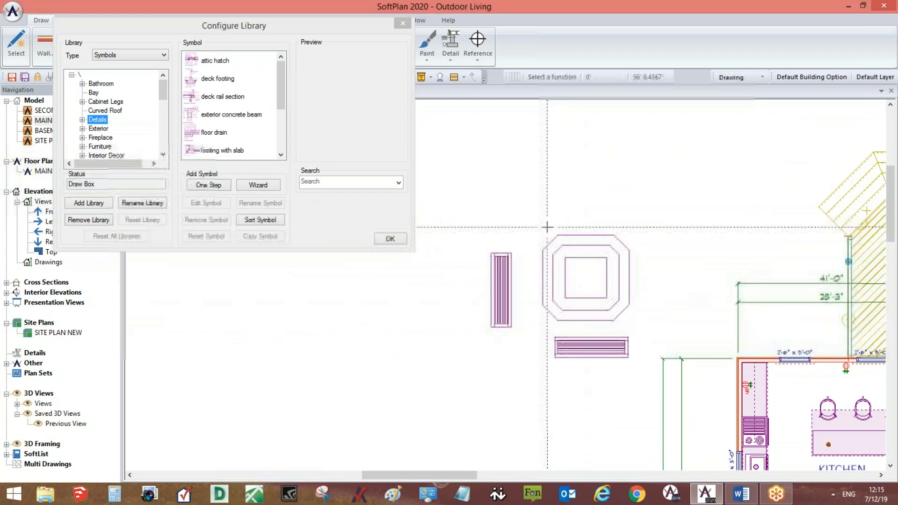
pyautogui.click(457, 161)
pyautogui.click(653, 391)
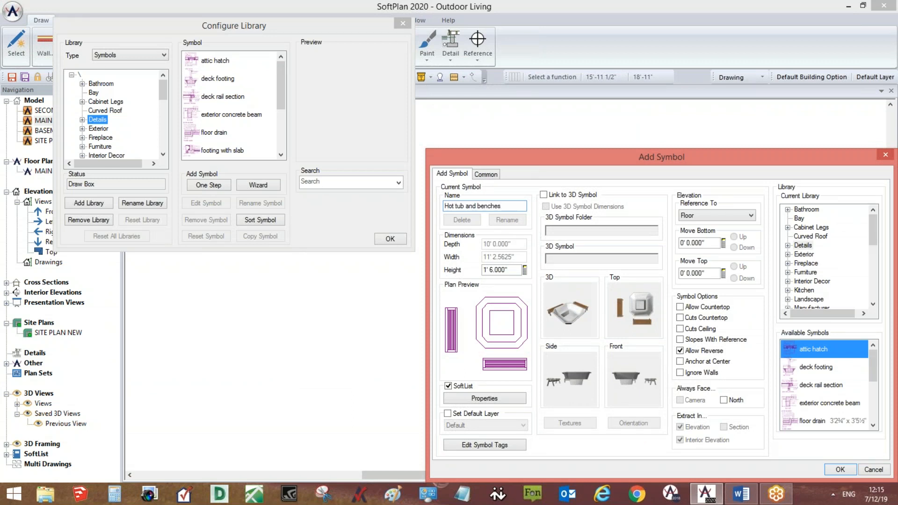
pyautogui.click(841, 470)
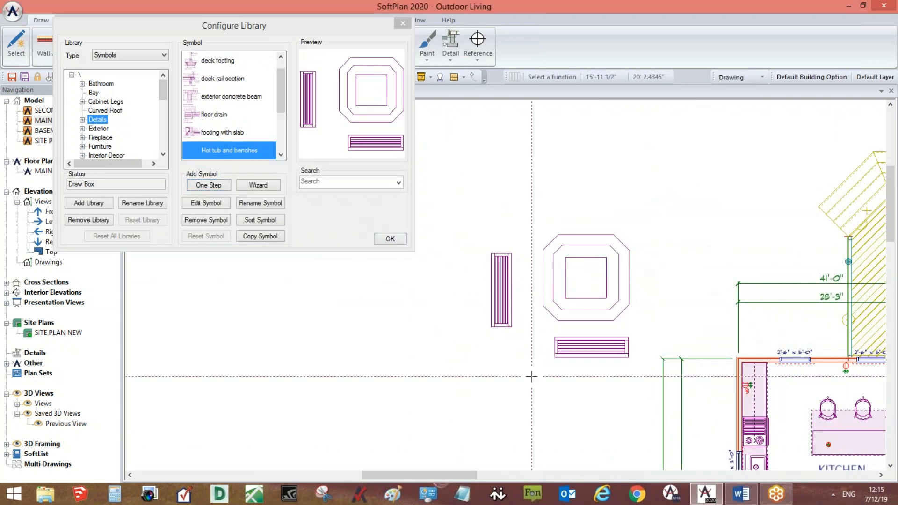
pyautogui.click(390, 239)
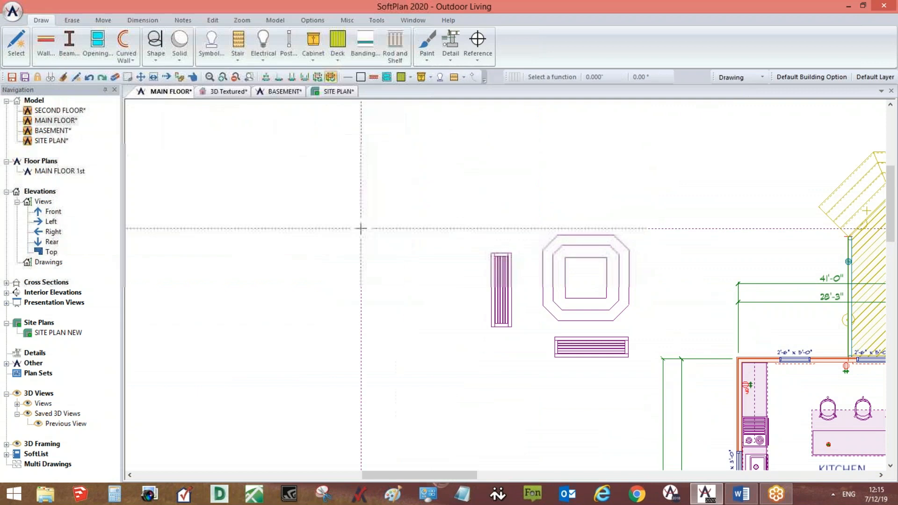
# Place a trial copy of the Hot tub and benches symbol in the open area beside the original set, and erase that copy.
pyautogui.click(211, 57)
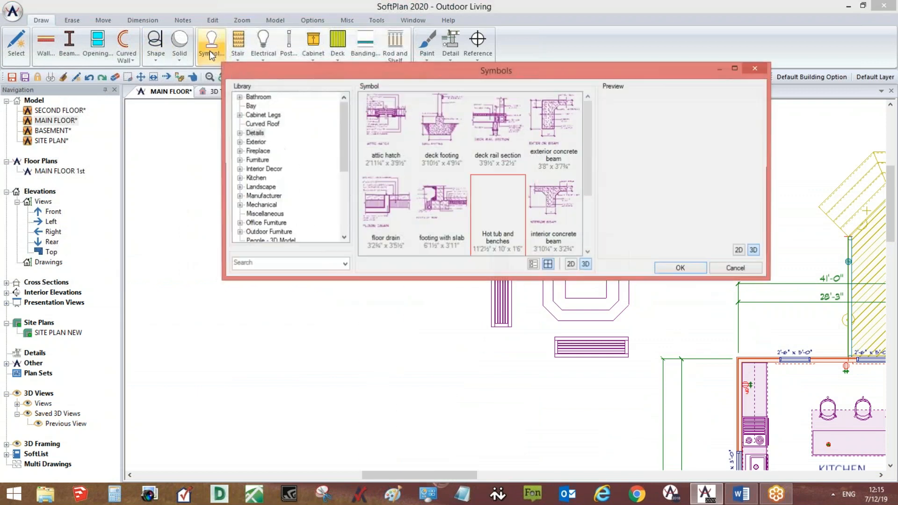
pyautogui.doubleClick(496, 209)
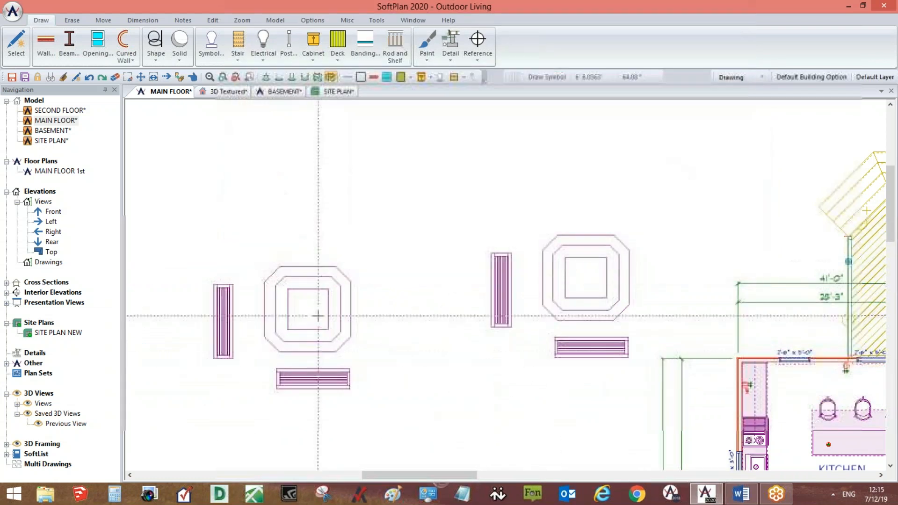
pyautogui.click(301, 317)
pyautogui.rightClick(302, 319)
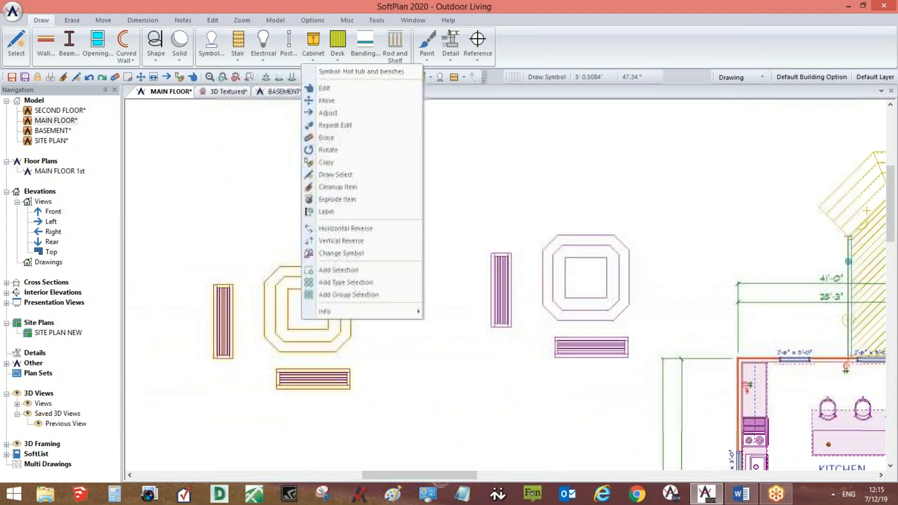
pyautogui.click(326, 138)
# Explode the original Hot tub and benches symbol into separate items and move the hot tub straight away from the benches.
pyautogui.rightClick(592, 291)
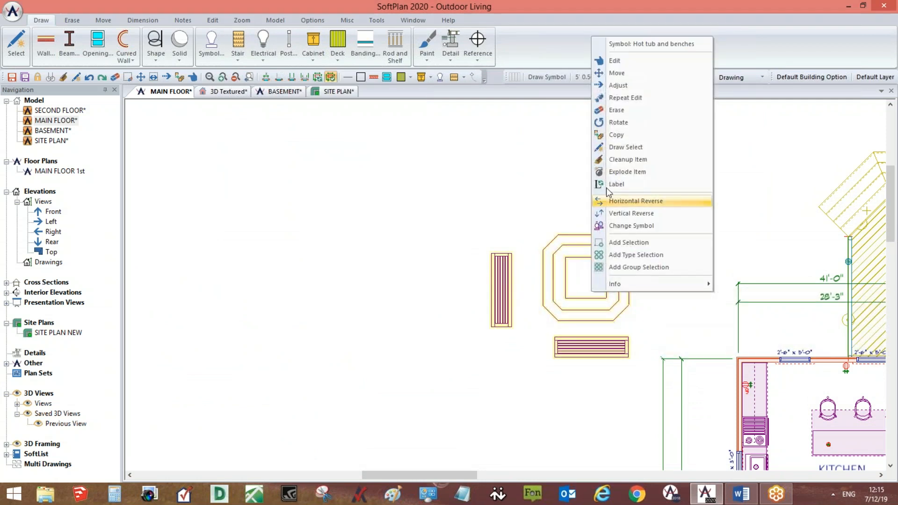
pyautogui.click(617, 73)
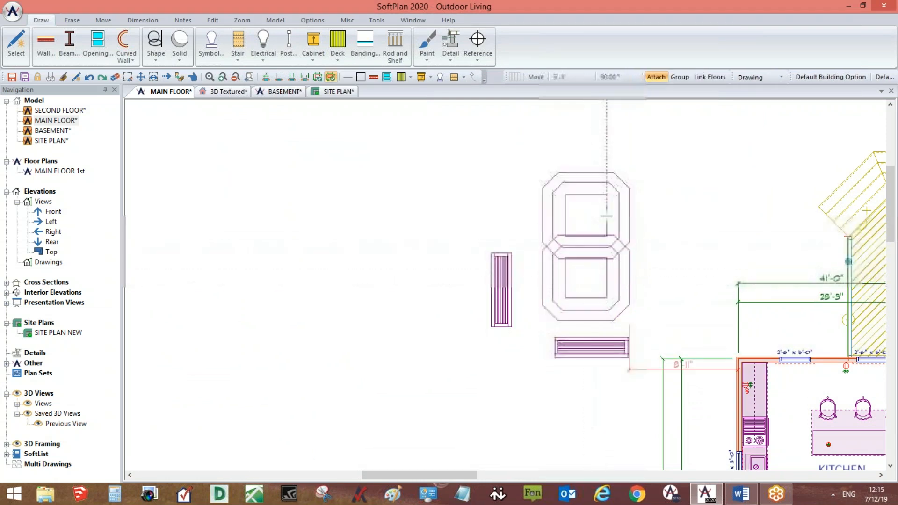
pyautogui.rightClick(582, 198)
pyautogui.click(532, 278)
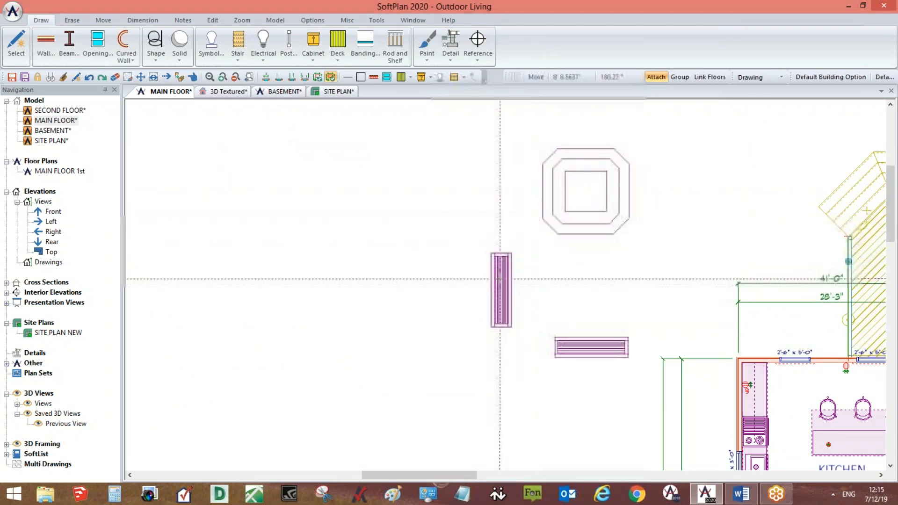
pyautogui.rightClick(498, 298)
pyautogui.click(561, 360)
# Move the hot tub back onto the deck outside the kitchen and dining windows, a short distance from the house wall.
pyautogui.scroll(-2, 657, 307)
pyautogui.moveTo(661, 304); pyautogui.dragTo(521, 306, button='middle')
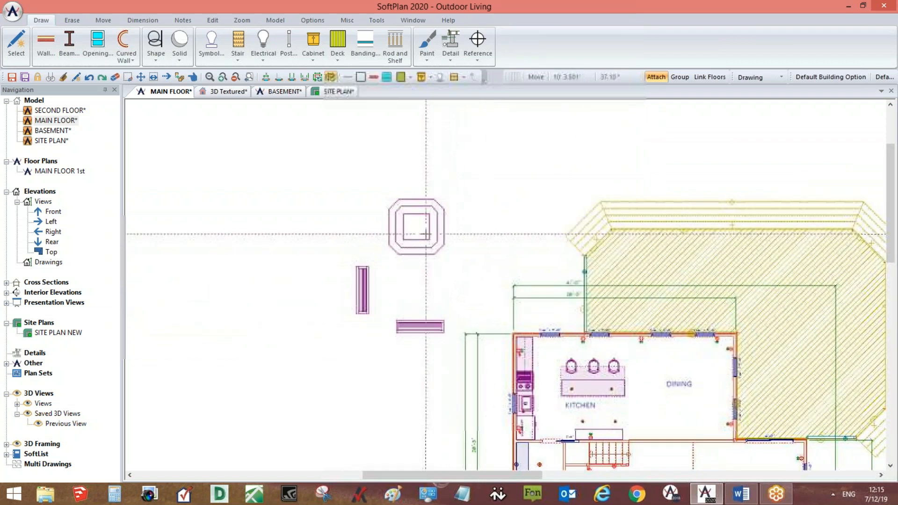
pyautogui.moveTo(426, 234)
pyautogui.mouseDown()
pyautogui.moveTo(557, 234)
pyautogui.moveTo(654, 287)
pyautogui.moveTo(669, 277)
pyautogui.mouseUp()
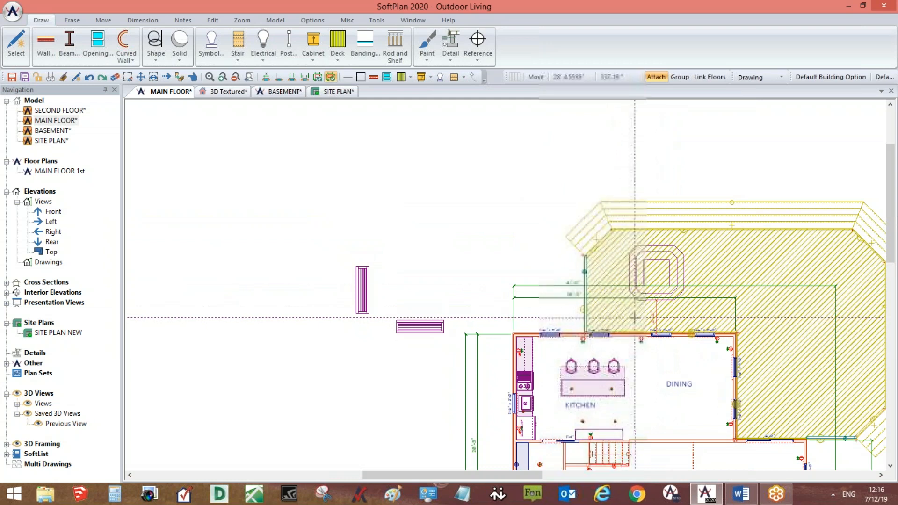
pyautogui.scroll(2, 661, 309)
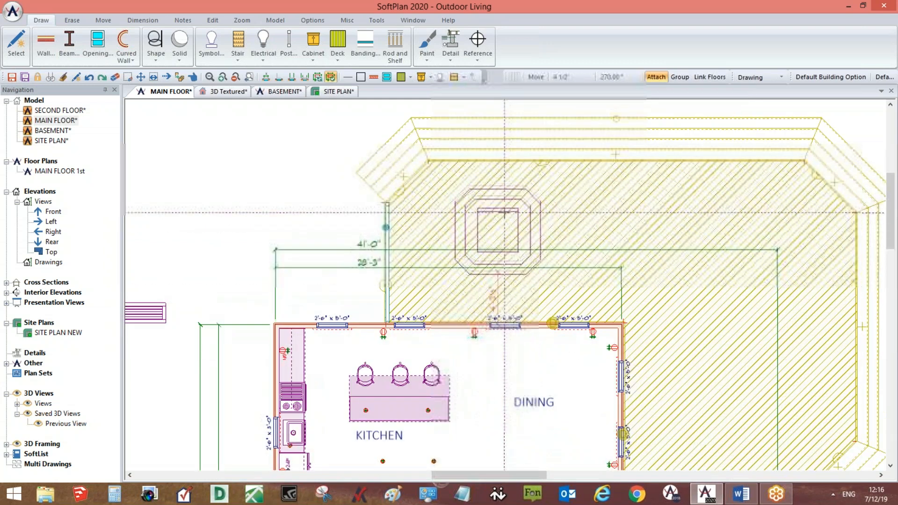
pyautogui.scroll(-2, 429, 315)
pyautogui.scroll(1, 366, 307)
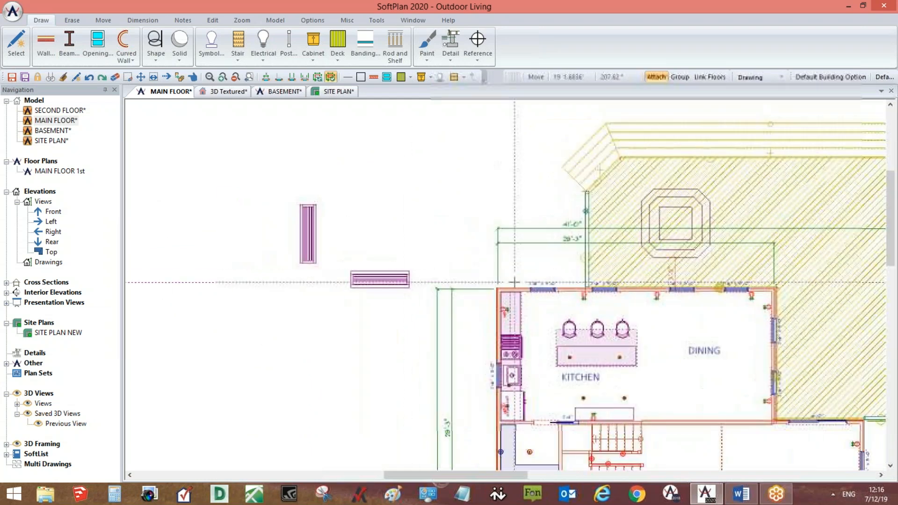
# Move one bench against the house wall and the other along the kitchen-side railing beside the hot tub, and save the drawing.
pyautogui.moveTo(399, 276); pyautogui.dragTo(692, 277)
pyautogui.moveTo(307, 230); pyautogui.dragTo(593, 230)
pyautogui.click(12, 77)
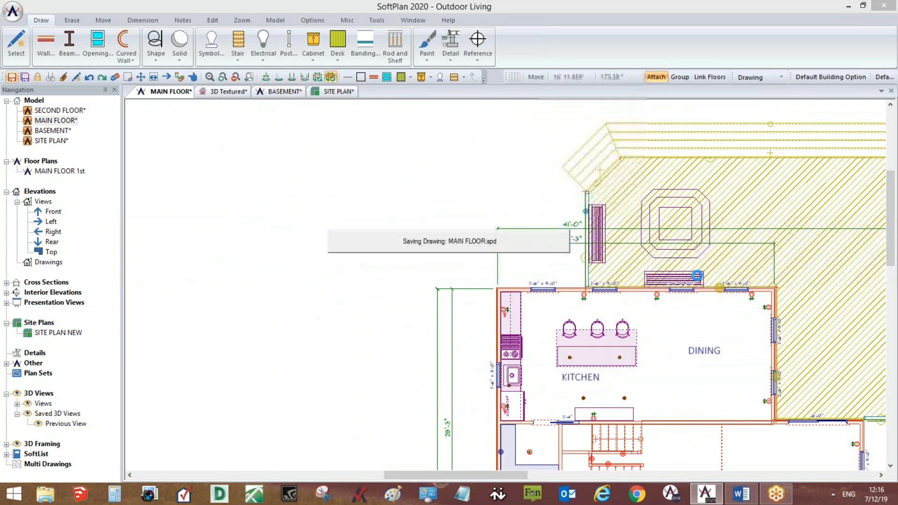
pyautogui.scroll(1, 688, 228)
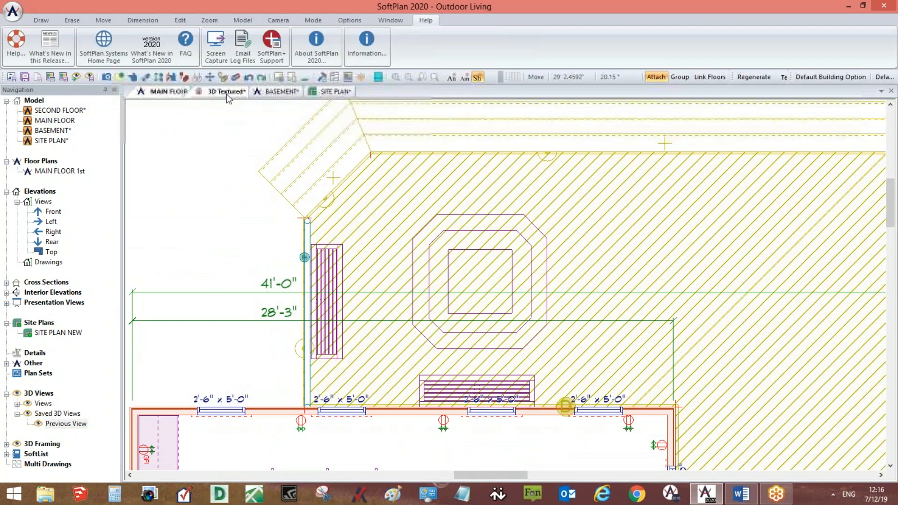
# In the textured 3D view, set the hot tub's elevation reference to Ground with an offset of -0' 11".
pyautogui.click(227, 91)
pyautogui.moveTo(746, 241); pyautogui.dragTo(564, 305)
pyautogui.scroll(4, 564, 306)
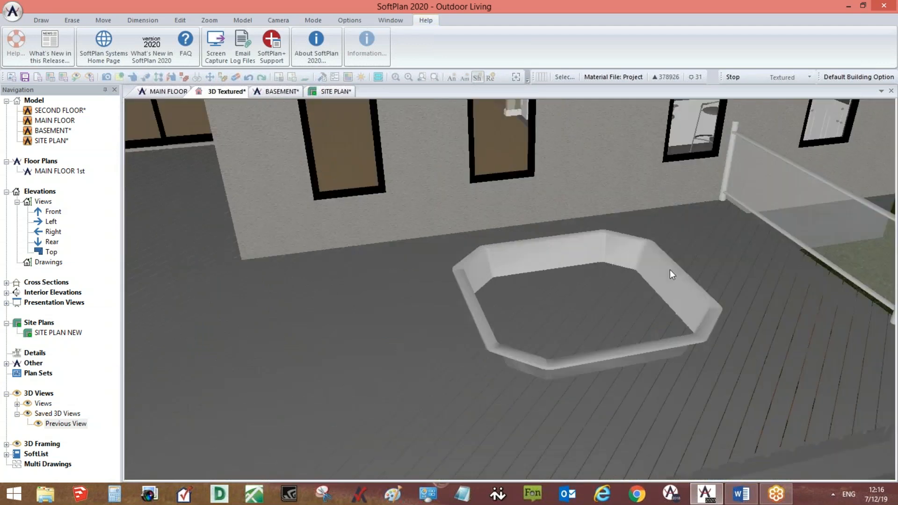
pyautogui.rightClick(664, 274)
pyautogui.click(675, 298)
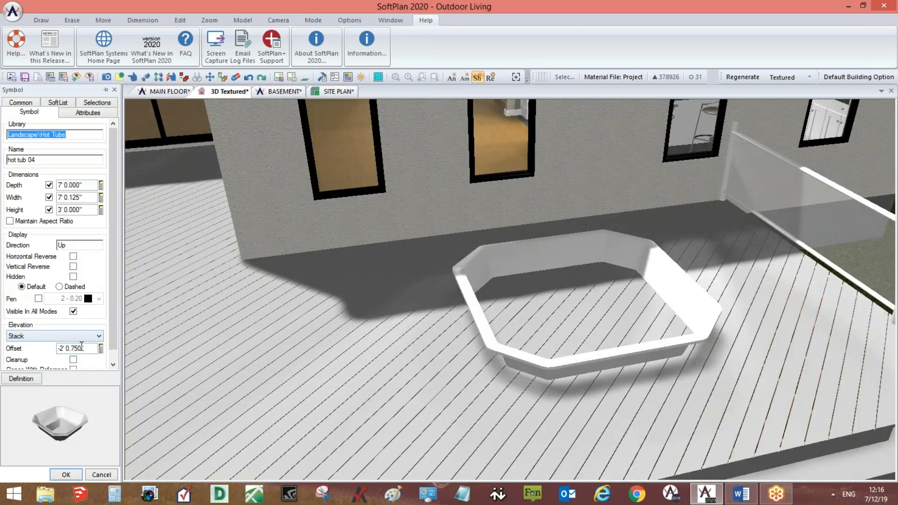
pyautogui.click(52, 351)
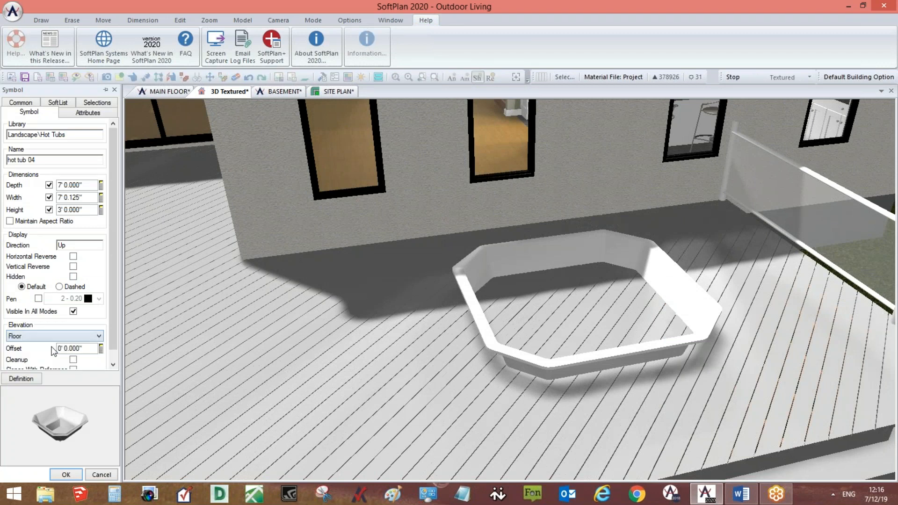
pyautogui.click(50, 338)
pyautogui.click(50, 344)
pyautogui.click(92, 349)
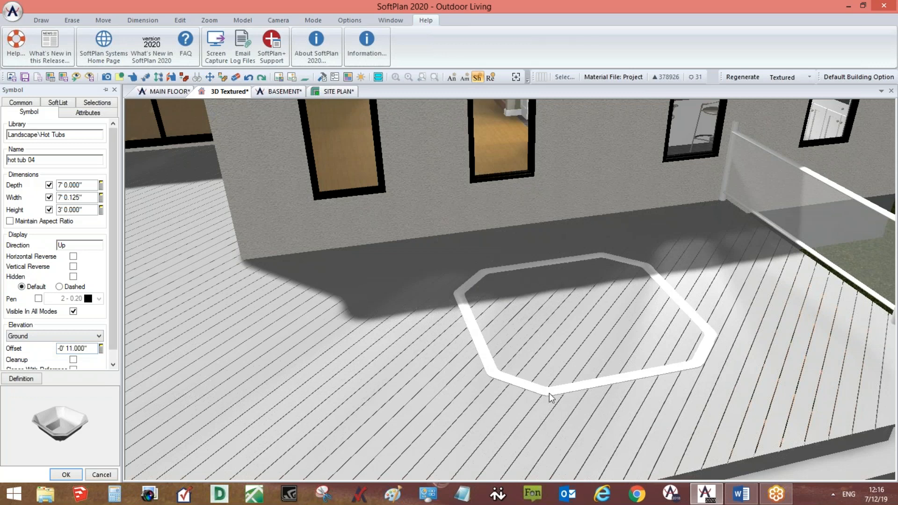
pyautogui.click(71, 474)
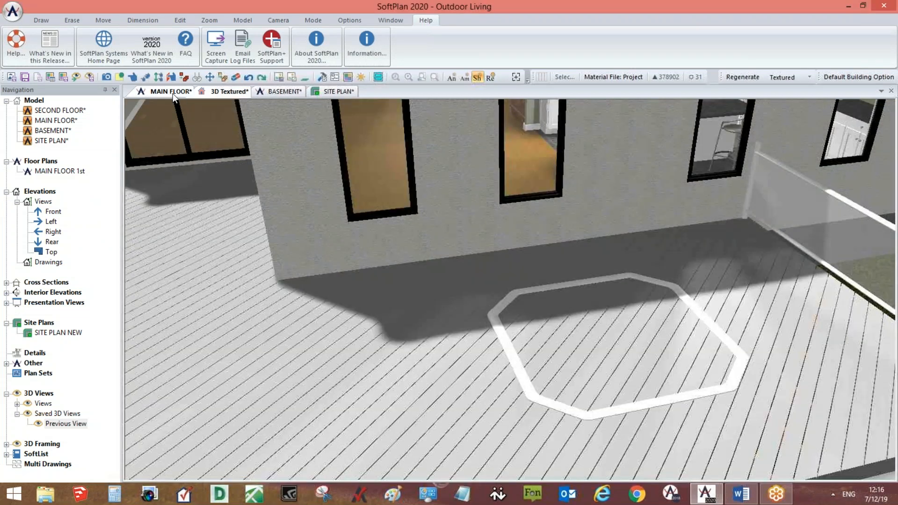
# On the main floor plan, cut a framed polygon opening in the deck along the hot tub's octagonal outline, and save the drawing.
pyautogui.click(172, 93)
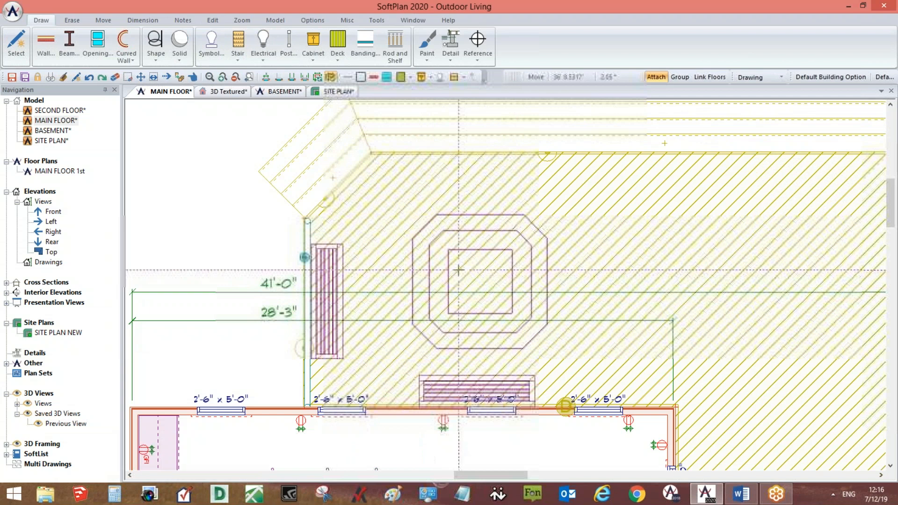
pyautogui.scroll(2, 397, 253)
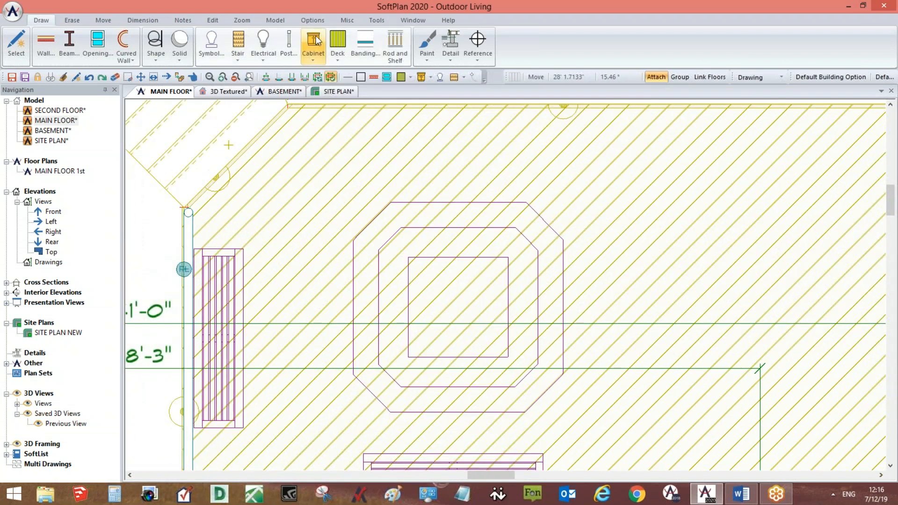
pyautogui.click(335, 45)
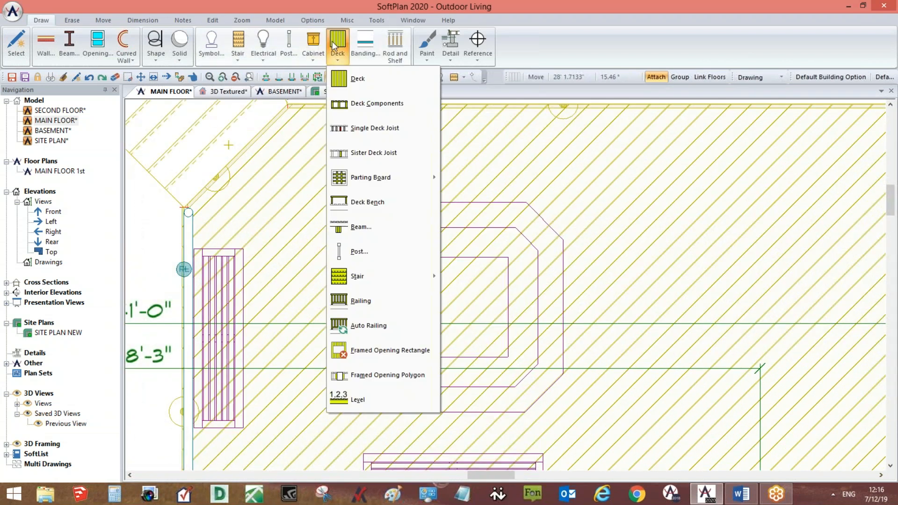
pyautogui.click(408, 375)
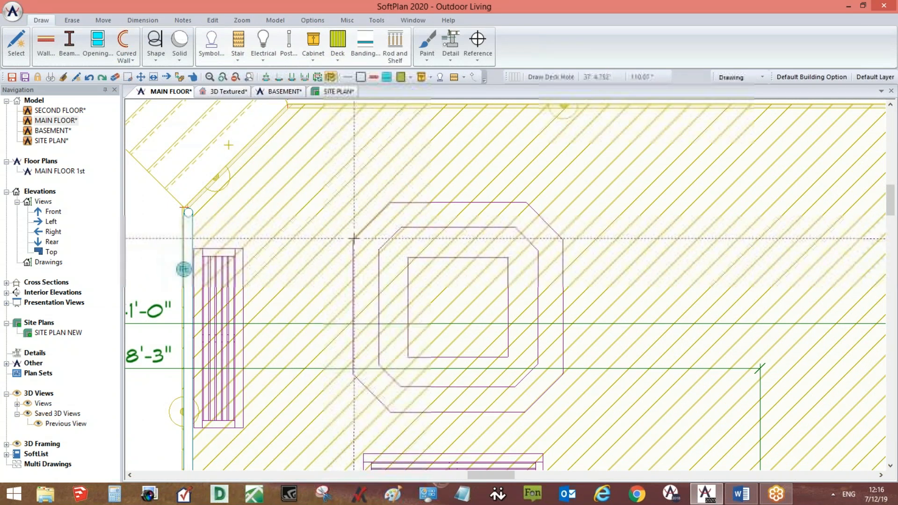
pyautogui.click(53, 75)
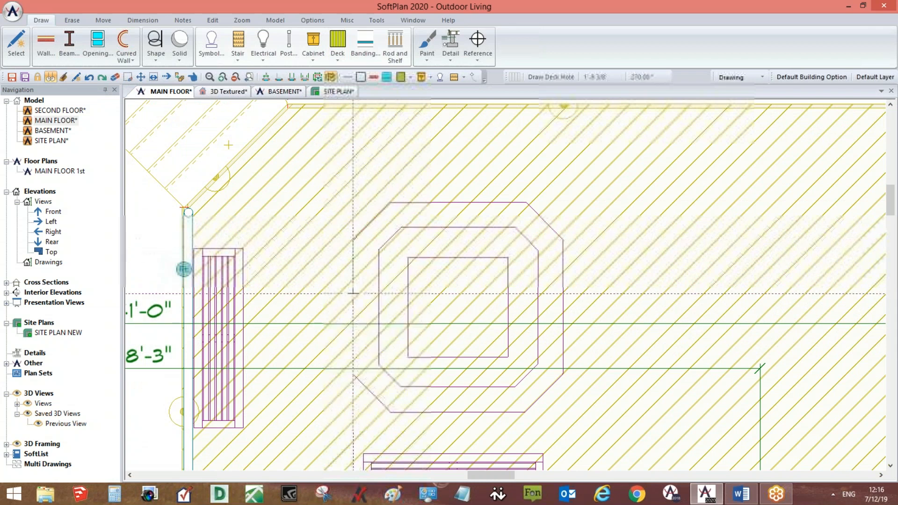
pyautogui.click(353, 373)
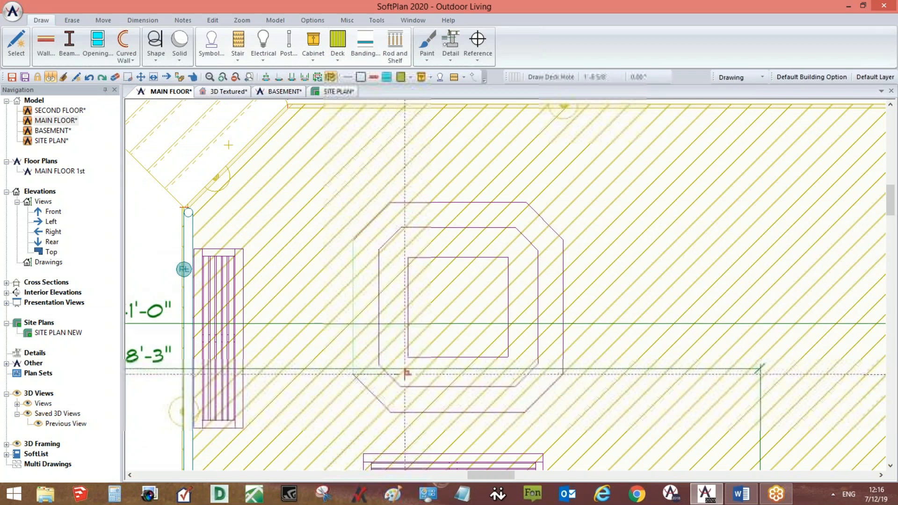
pyautogui.click(562, 374)
pyautogui.click(563, 239)
pyautogui.click(543, 219)
pyautogui.click(391, 202)
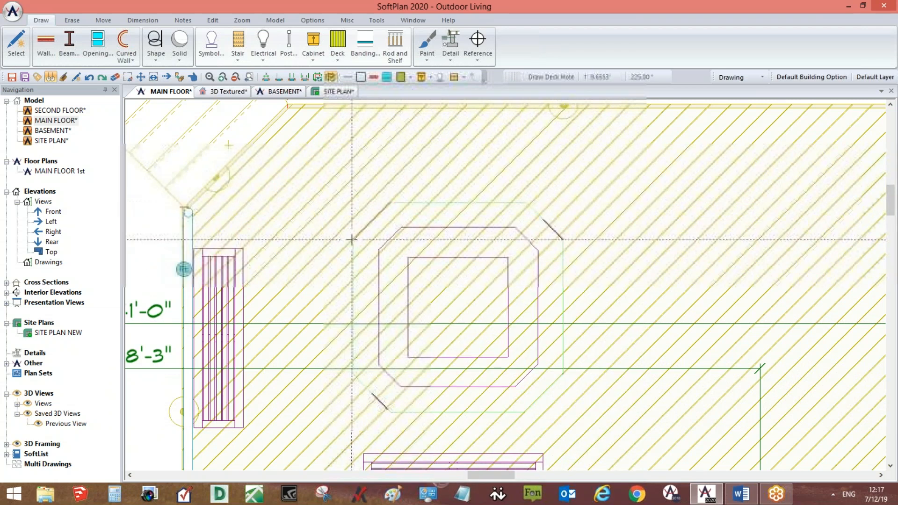
pyautogui.click(12, 77)
# Examine the hot tub and the deck opening around it in the textured 3D view.
pyautogui.scroll(-2, 457, 305)
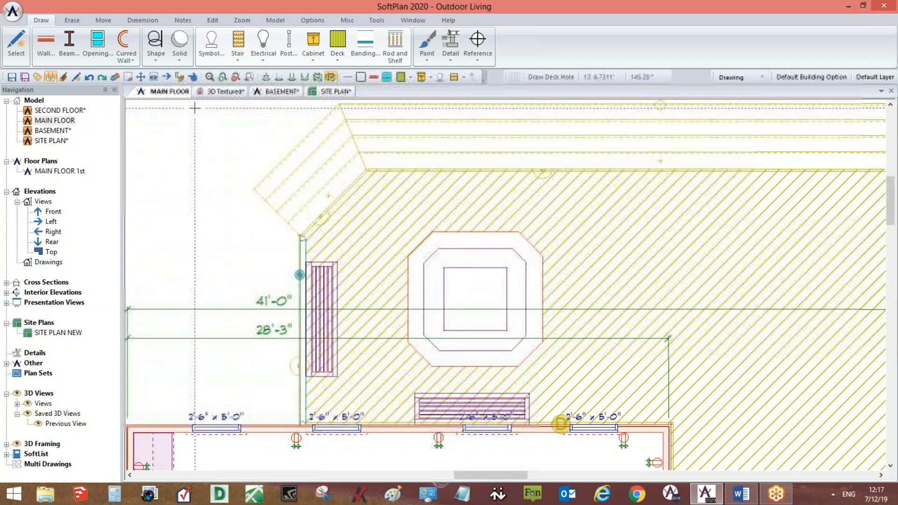
pyautogui.click(220, 91)
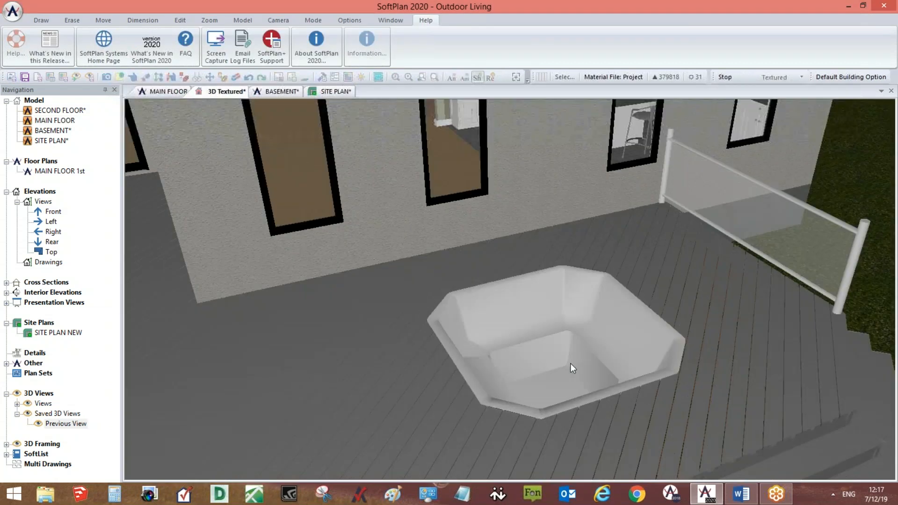
pyautogui.moveTo(571, 363); pyautogui.dragTo(579, 366, button='middle')
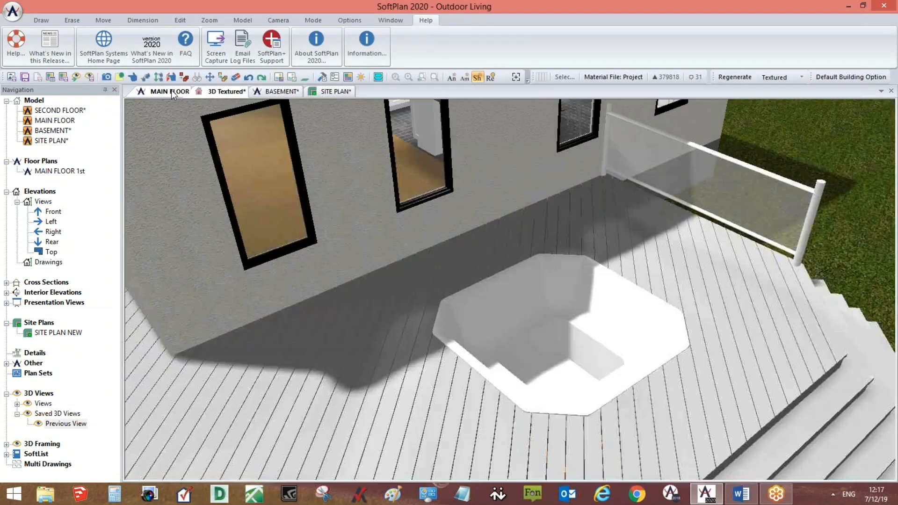
# On the main floor plan, move the round patio table with four chairs onto the deck.
pyautogui.click(191, 92)
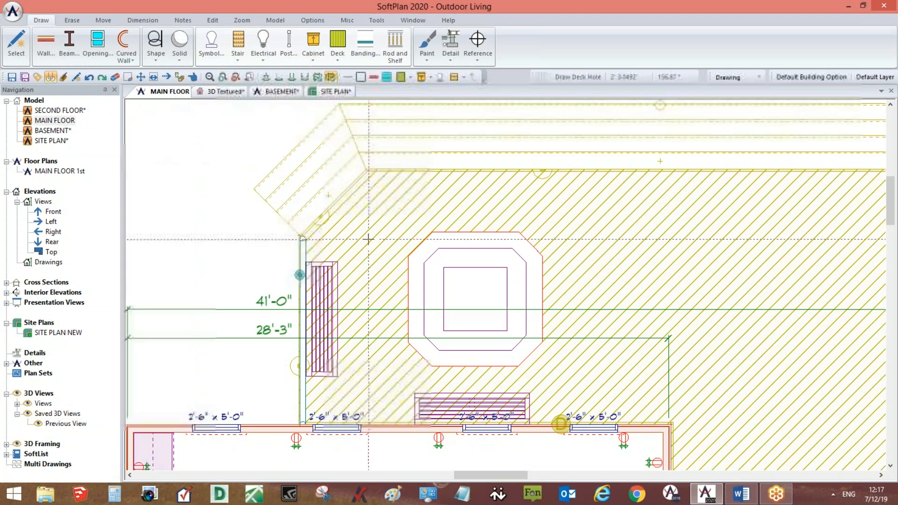
pyautogui.moveTo(604, 373); pyautogui.dragTo(555, 331, button='middle')
pyautogui.scroll(-1, 559, 341)
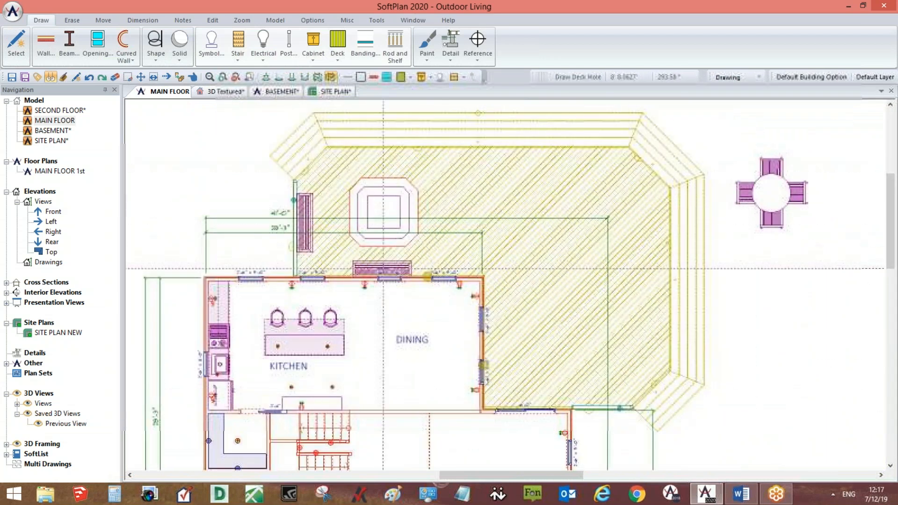
pyautogui.moveTo(771, 199); pyautogui.dragTo(572, 187)
pyautogui.scroll(5, 302, 263)
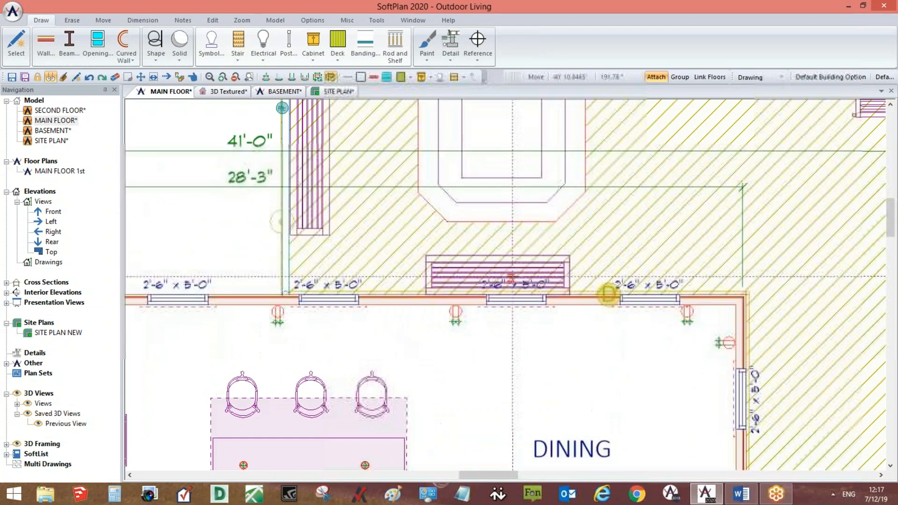
pyautogui.press('Delete')
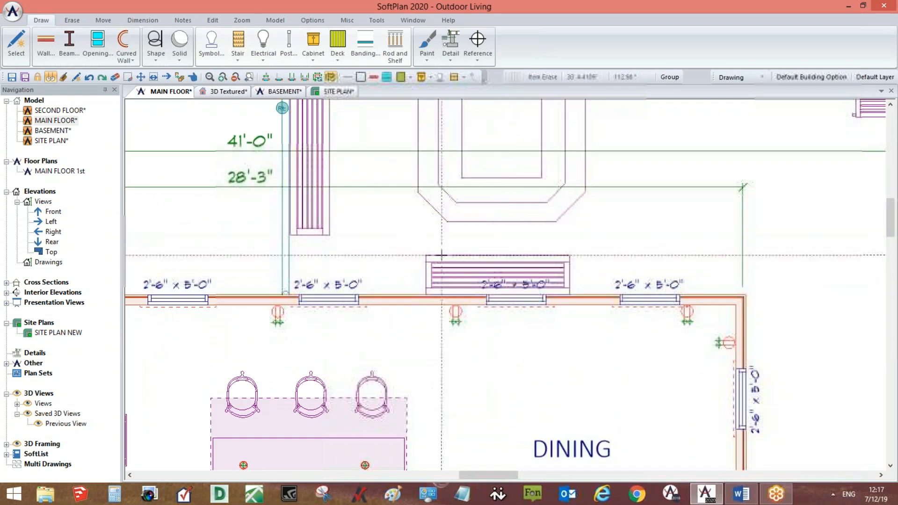
pyautogui.scroll(-4, 508, 243)
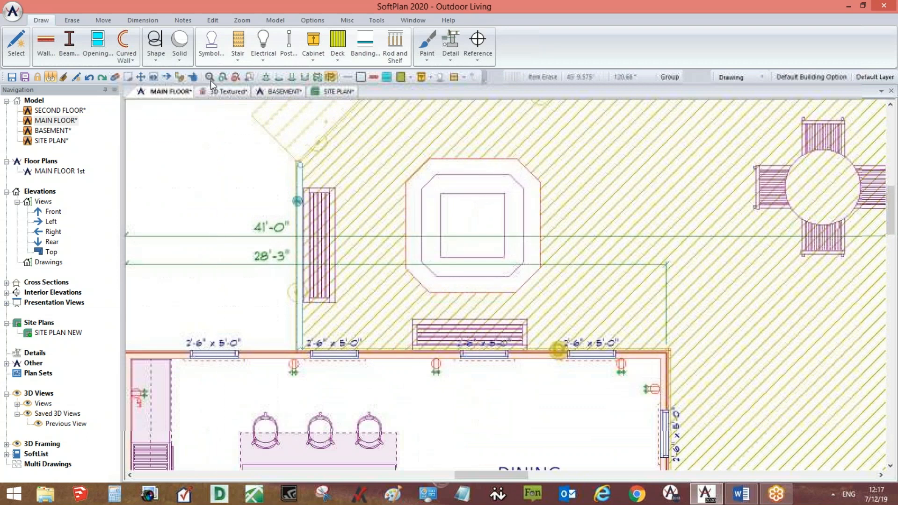
# Add a parting board border along the deck's outer edge using the Deck Edge option.
pyautogui.click(345, 51)
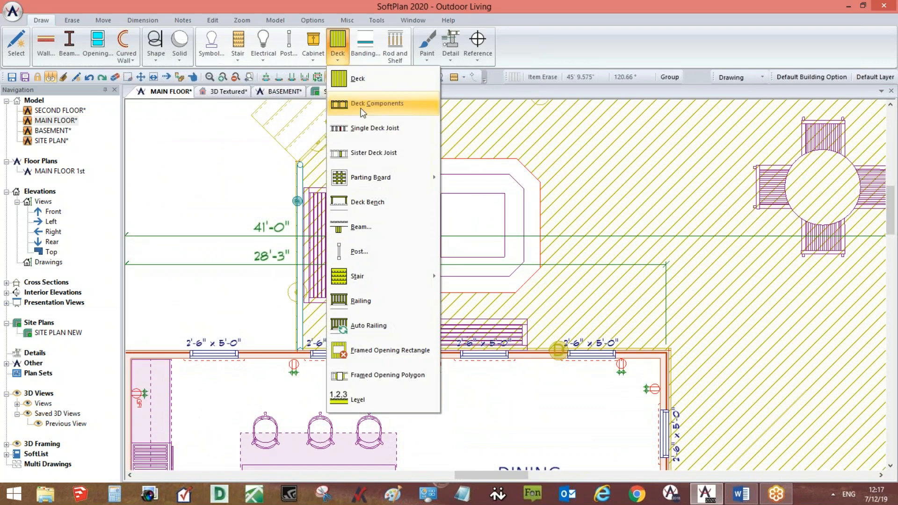
pyautogui.moveTo(393, 180)
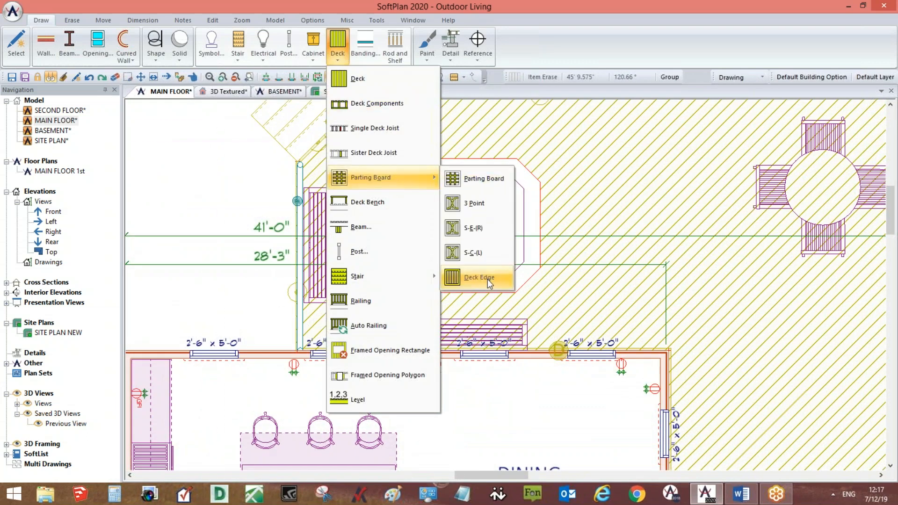
pyautogui.moveTo(487, 279)
pyautogui.click(515, 300)
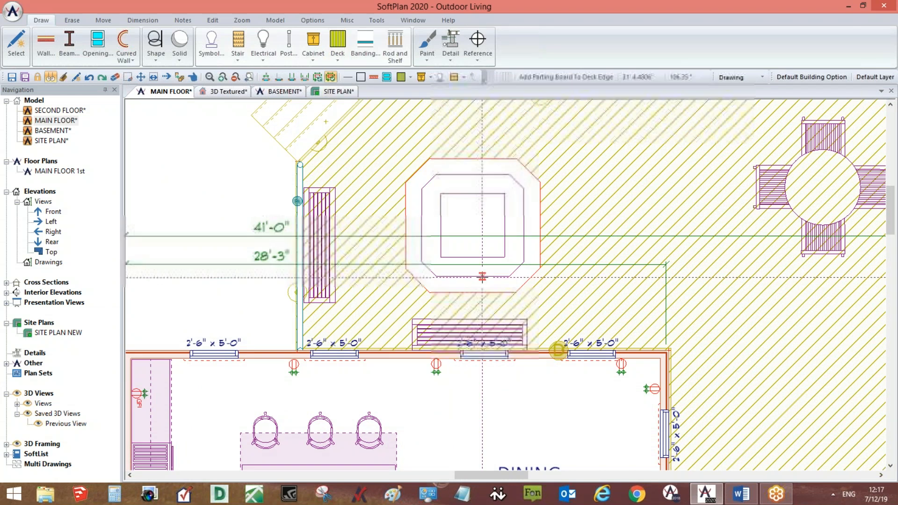
pyautogui.scroll(-3, 615, 329)
pyautogui.moveTo(630, 413); pyautogui.dragTo(569, 392, button='middle')
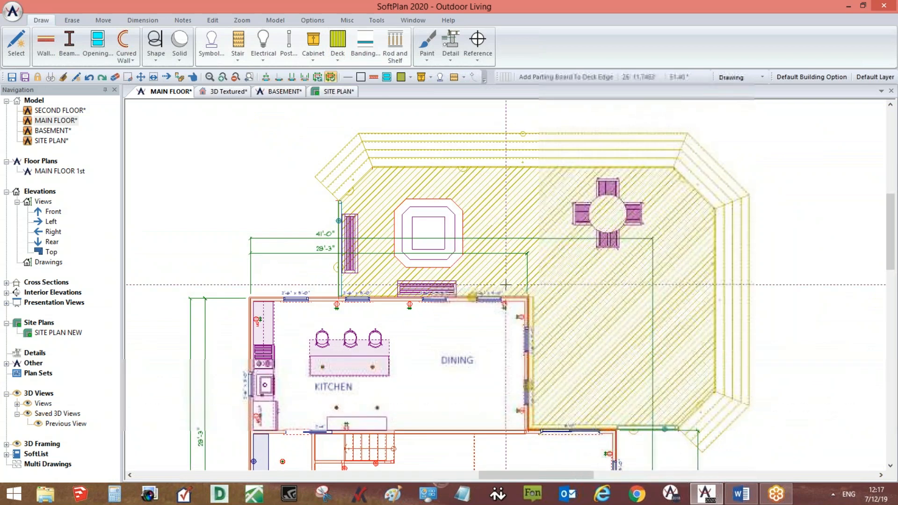
# Examine the parting board along the stairs, house walls and railings, and the deck edge around the hot tub opening.
pyautogui.scroll(3, 667, 412)
pyautogui.scroll(-3, 549, 335)
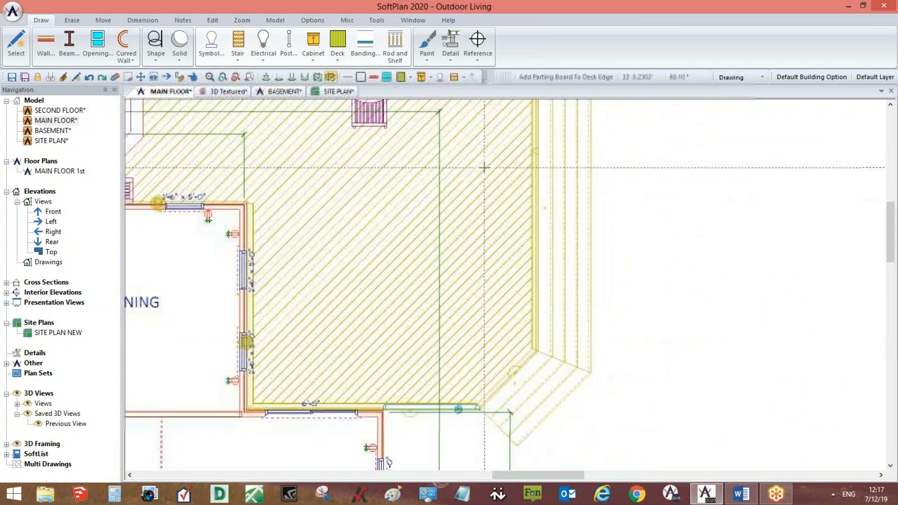
pyautogui.scroll(2, 480, 227)
pyautogui.click(480, 227)
pyautogui.click(412, 190)
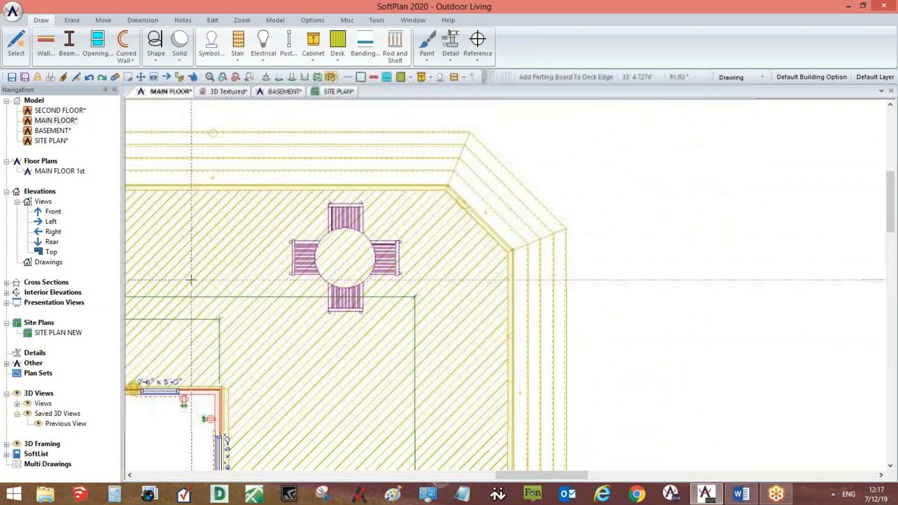
pyautogui.moveTo(269, 262); pyautogui.dragTo(685, 274, button='middle')
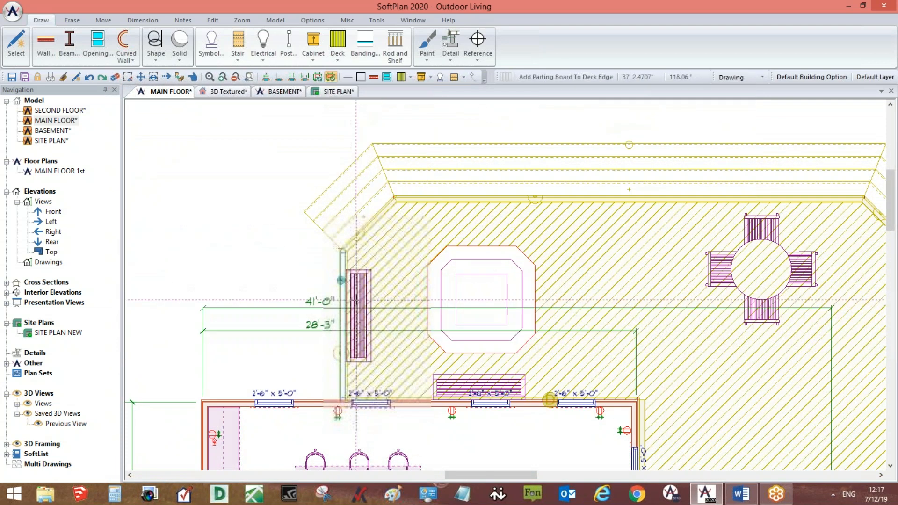
pyautogui.scroll(3, 412, 230)
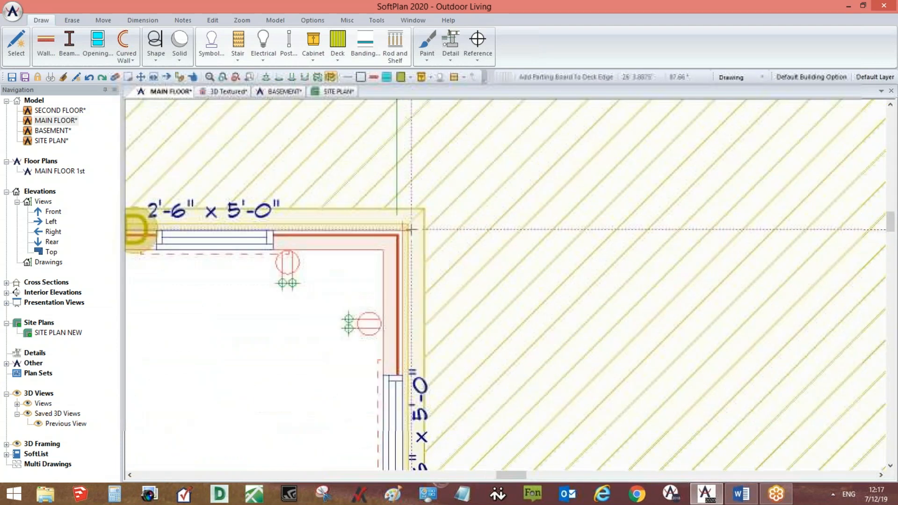
pyautogui.scroll(-3, 431, 200)
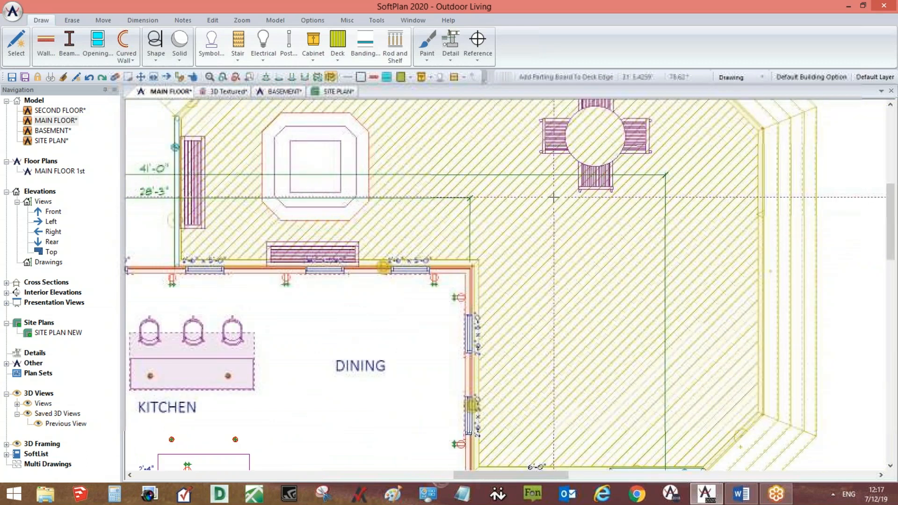
pyautogui.scroll(2, 315, 190)
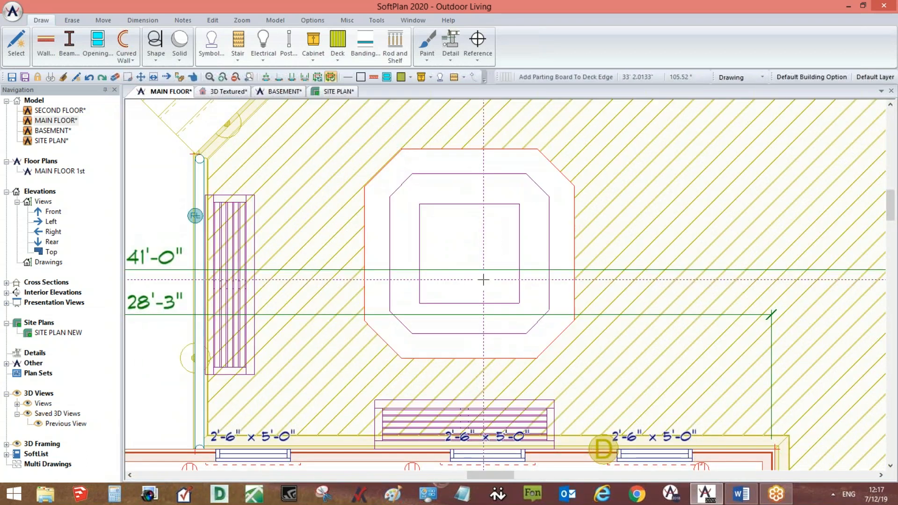
pyautogui.scroll(1, 470, 251)
pyautogui.moveTo(577, 341); pyautogui.dragTo(547, 343, button='middle')
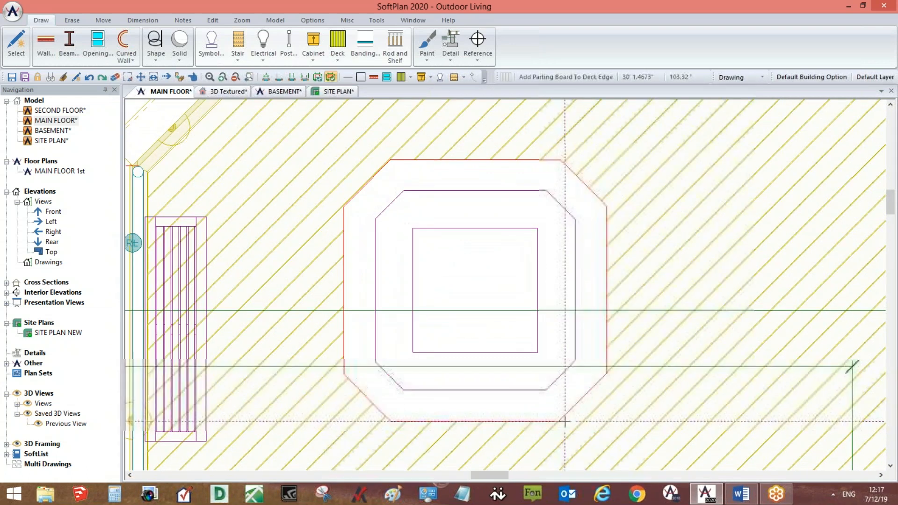
pyautogui.scroll(-2, 487, 337)
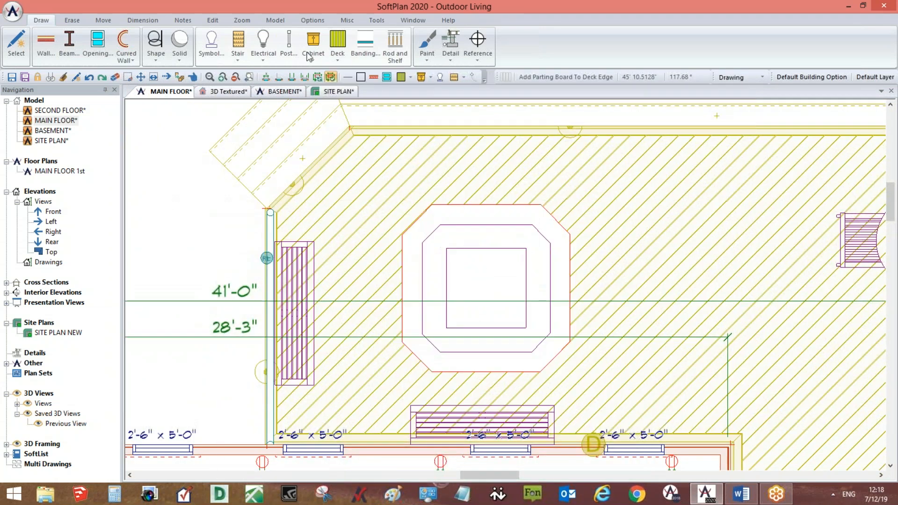
# Draw individual parting boards along all eight sides of the hot tub opening to frame it.
pyautogui.click(337, 47)
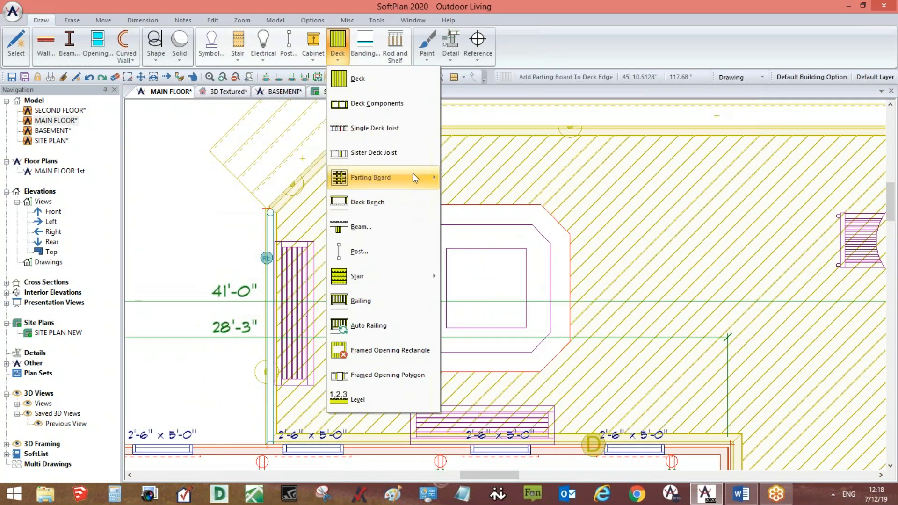
pyautogui.moveTo(413, 173)
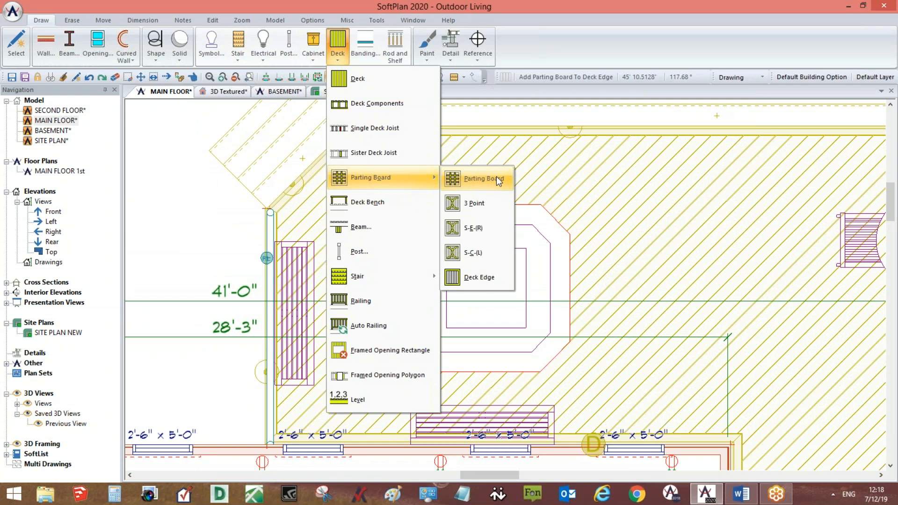
pyautogui.click(497, 178)
pyautogui.scroll(3, 500, 260)
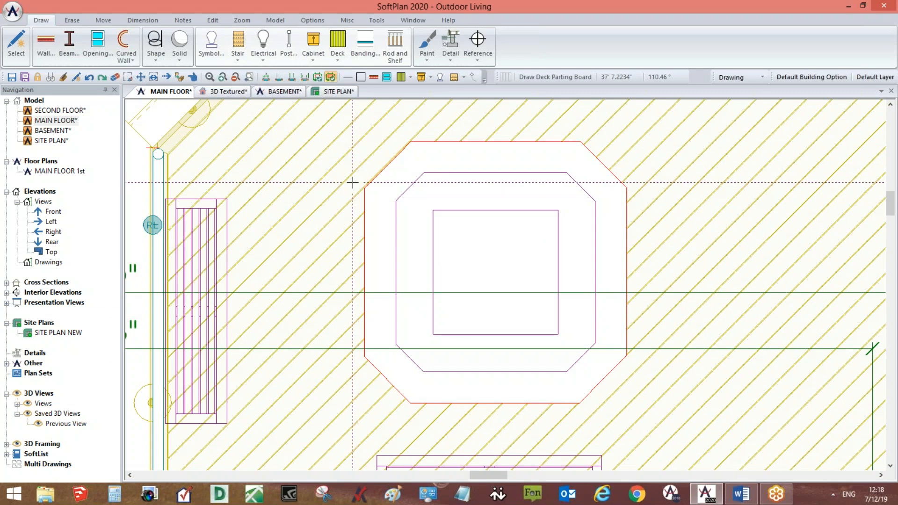
pyautogui.click(352, 362)
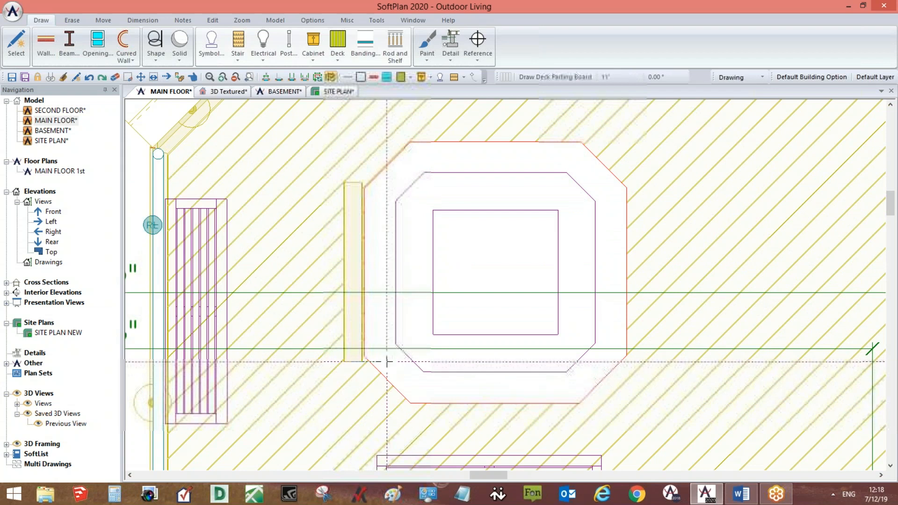
pyautogui.click(404, 411)
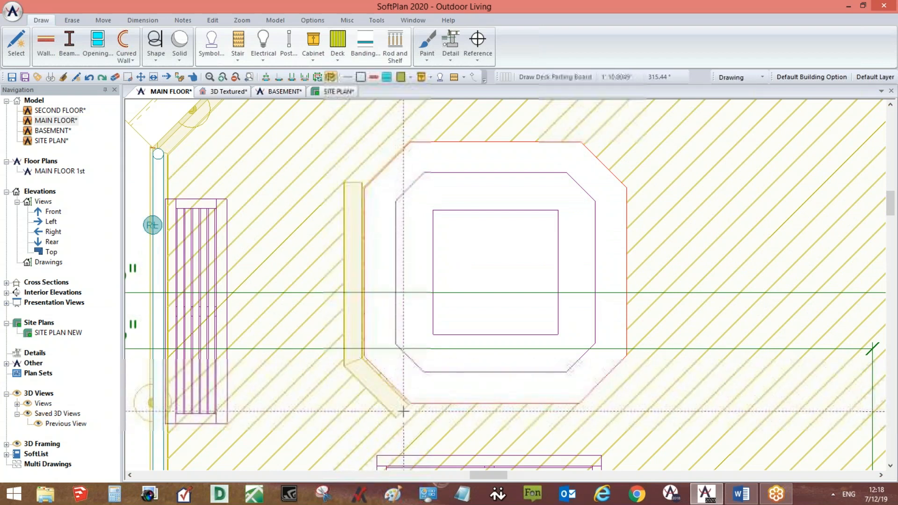
pyautogui.click(585, 412)
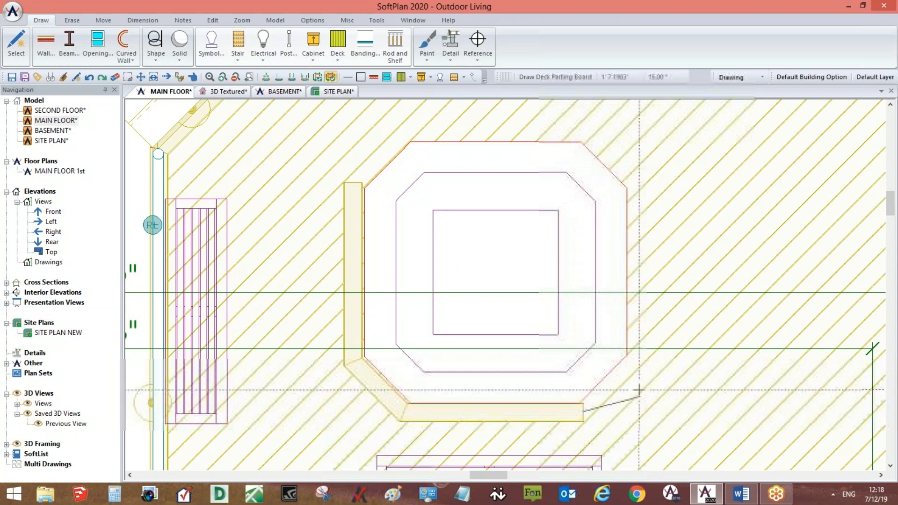
pyautogui.click(640, 355)
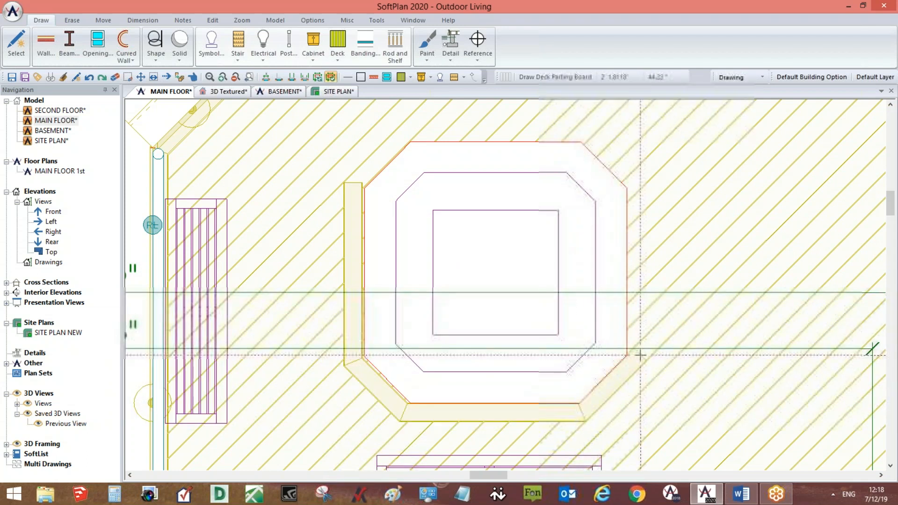
pyautogui.click(640, 187)
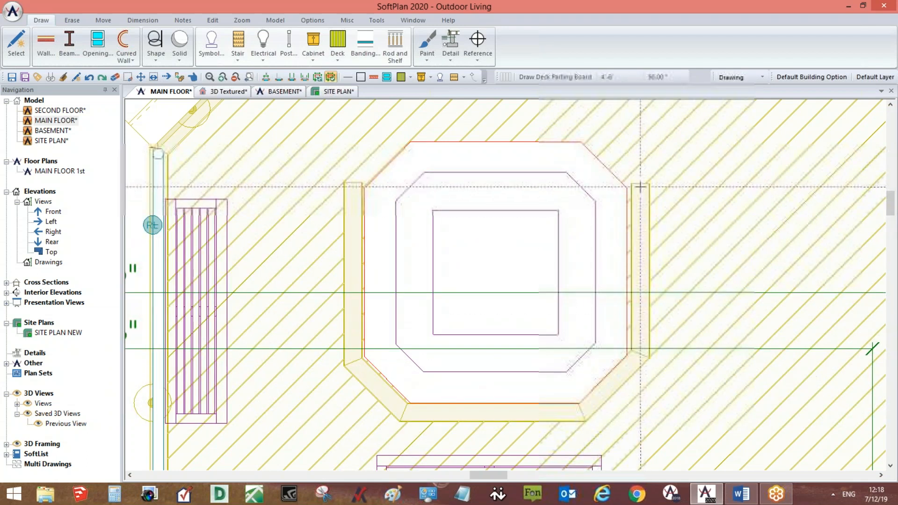
pyautogui.click(587, 132)
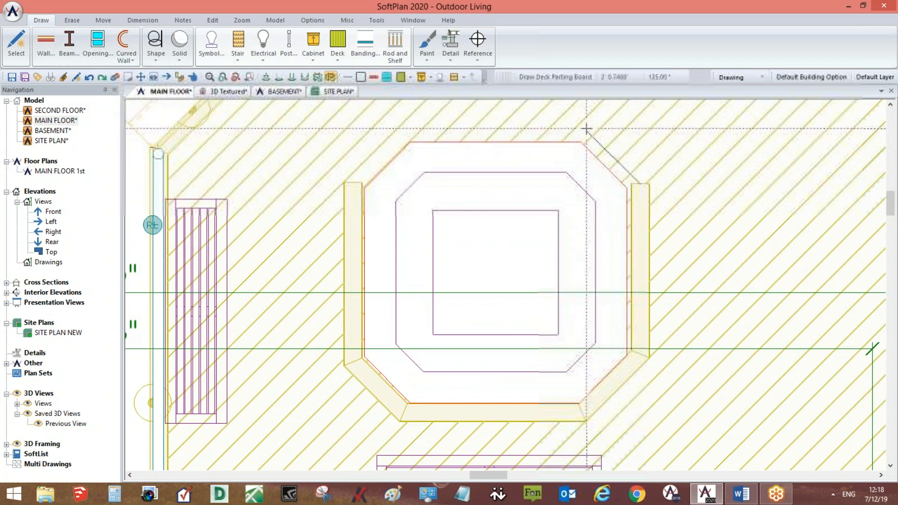
pyautogui.click(412, 133)
pyautogui.rightClick(411, 133)
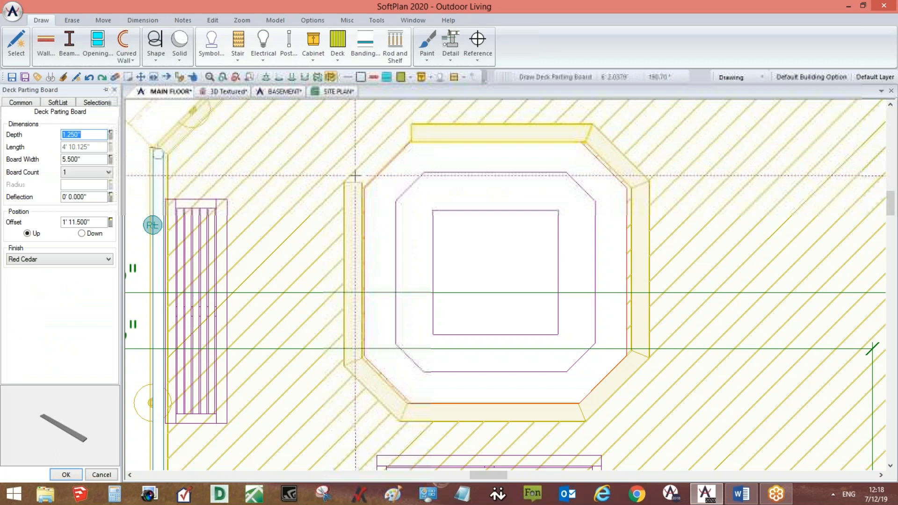
pyautogui.click(354, 181)
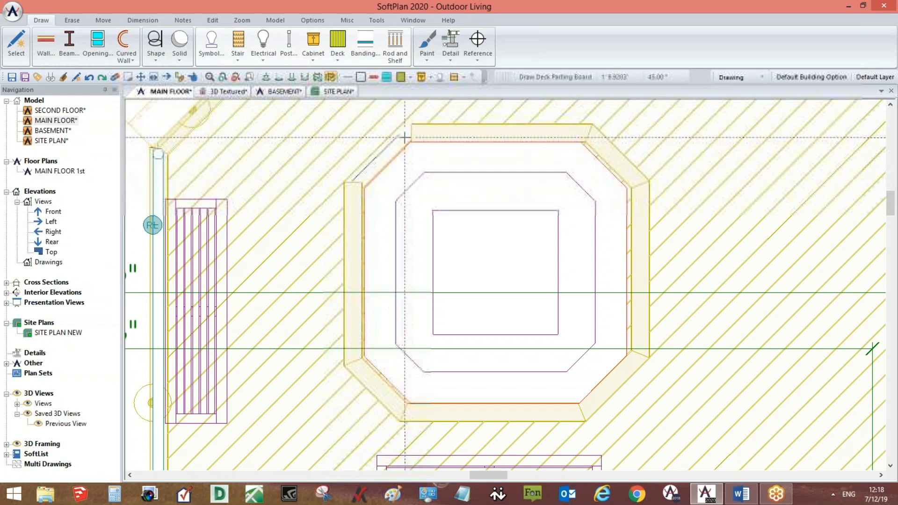
# Move the parting board on the hot tub's patio-table side closer to the opening, and save the drawing to check the border in the textured 3D view.
pyautogui.scroll(4, 505, 284)
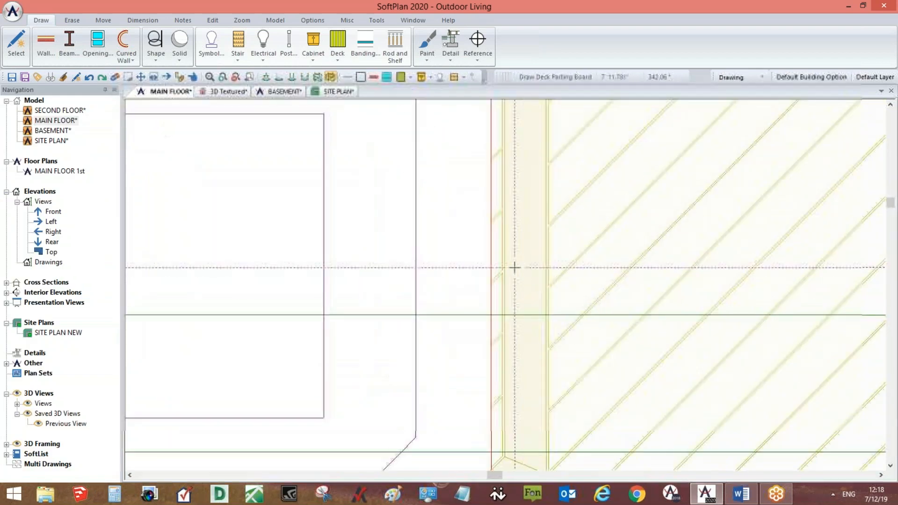
pyautogui.moveTo(523, 271); pyautogui.dragTo(516, 270)
pyautogui.scroll(-1, 575, 323)
pyautogui.moveTo(553, 359); pyautogui.dragTo(567, 246, button='middle')
pyautogui.moveTo(506, 343); pyautogui.dragTo(508, 344)
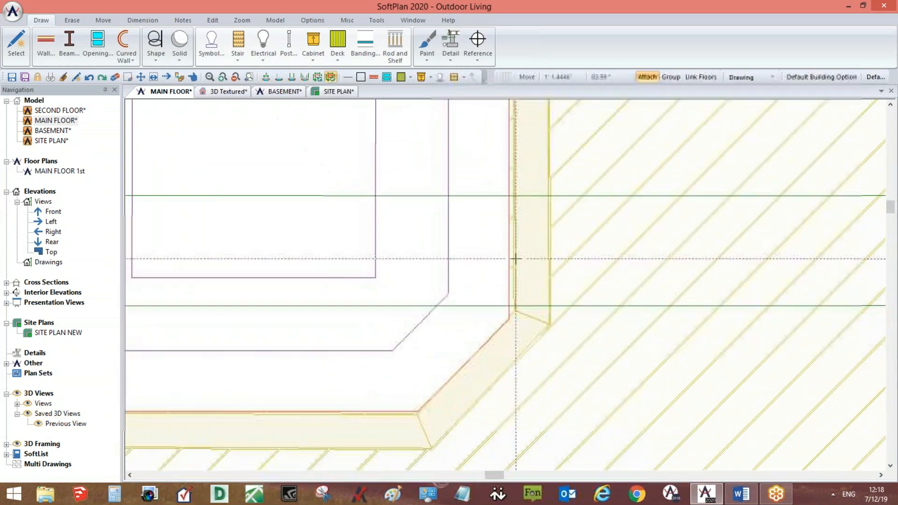
pyautogui.moveTo(532, 238); pyautogui.dragTo(532, 240)
pyautogui.scroll(-2, 572, 261)
pyautogui.moveTo(526, 176); pyautogui.dragTo(548, 329, button='middle')
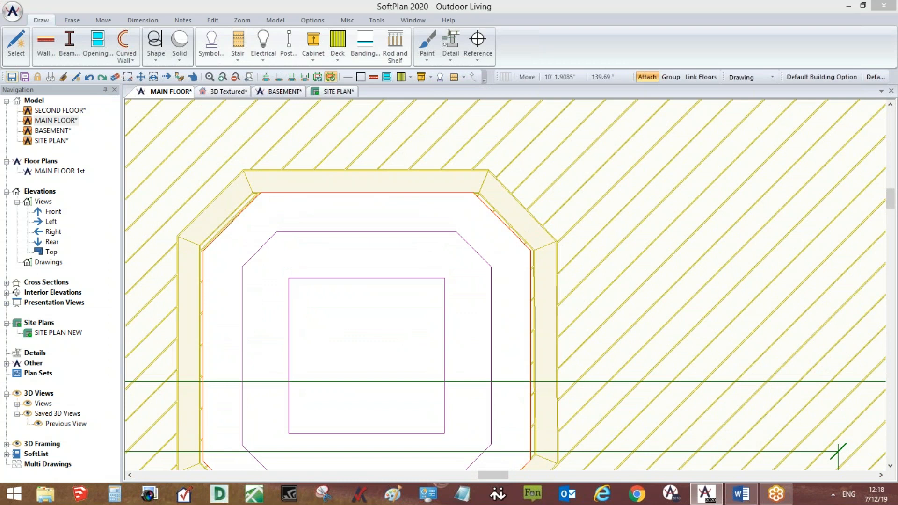
pyautogui.hotkey('ctrl', 's')
pyautogui.click(233, 90)
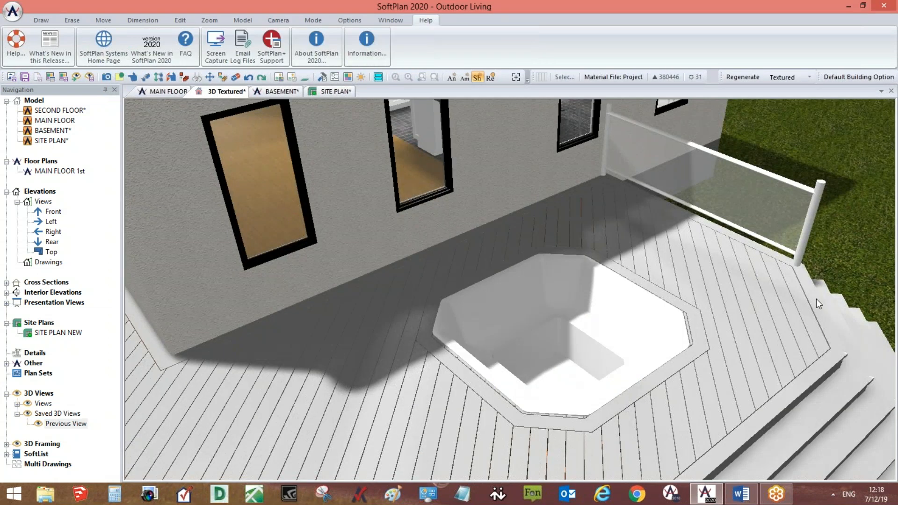
# Return to the main floor plan and bring up the area with the hot tub and benches.
pyautogui.click(175, 92)
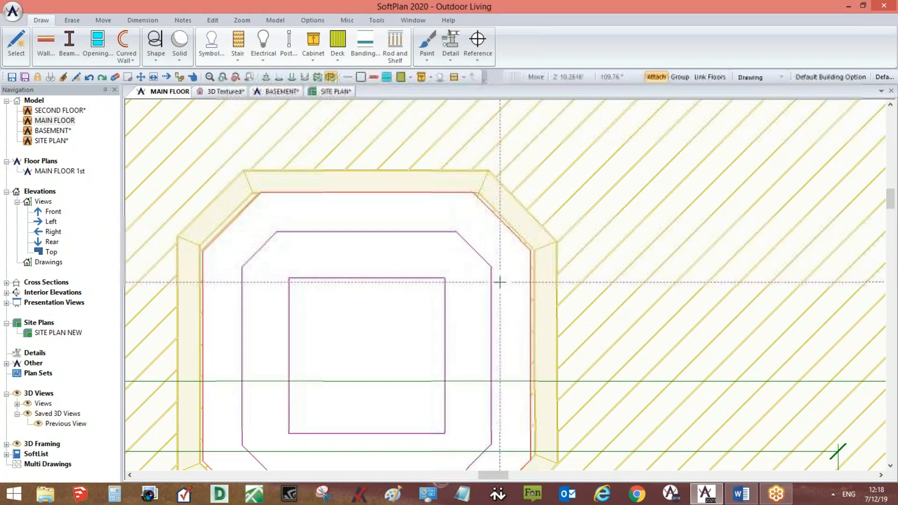
pyautogui.scroll(-2, 502, 281)
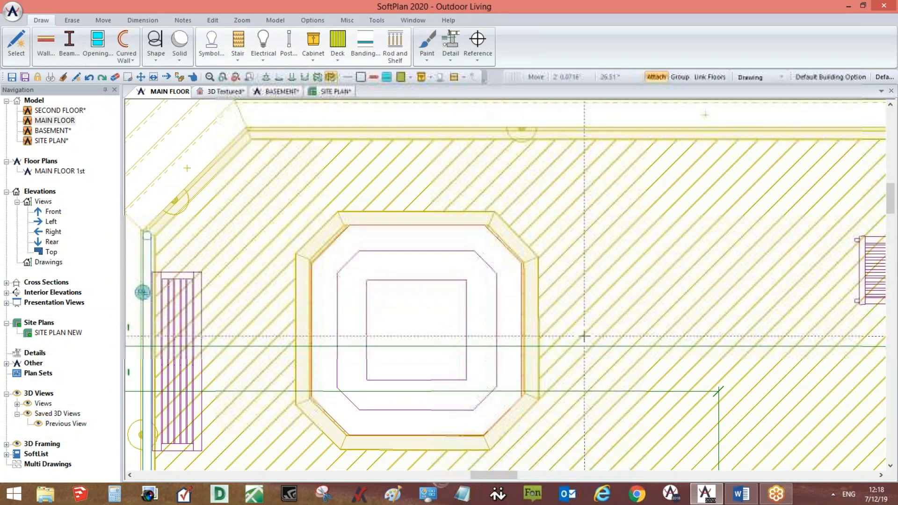
pyautogui.scroll(-2, 622, 342)
pyautogui.moveTo(599, 375); pyautogui.dragTo(543, 289, button='middle')
pyautogui.moveTo(628, 357); pyautogui.dragTo(577, 292, button='middle')
pyautogui.rightClick(410, 290)
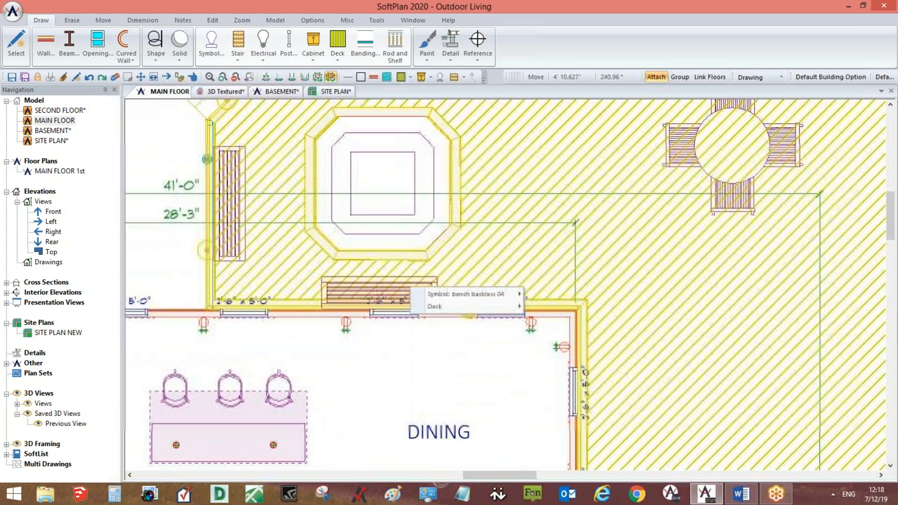
pyautogui.moveTo(428, 296)
pyautogui.click(559, 46)
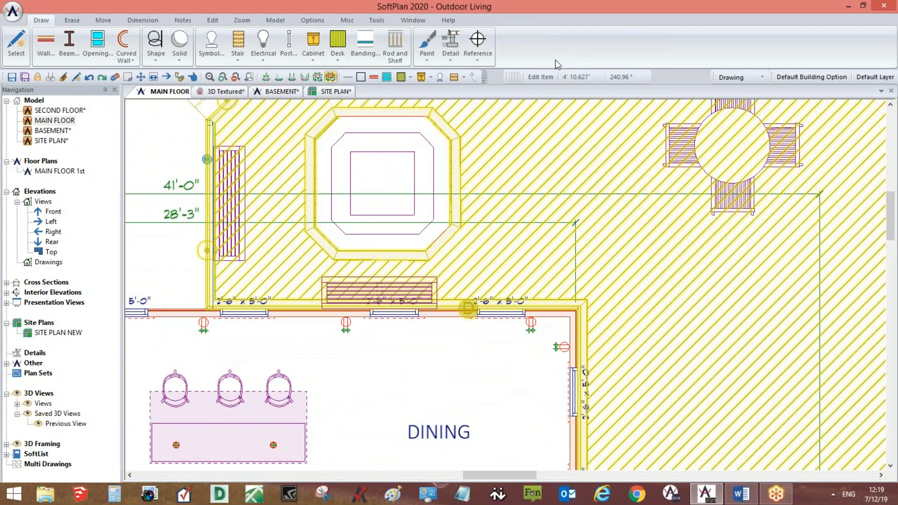
# Browse the electrical symbol library to the SoftPlan+ Eglo Lighting Post Lamps and preview lamps 94216 and 94217.
pyautogui.scroll(-2, 491, 333)
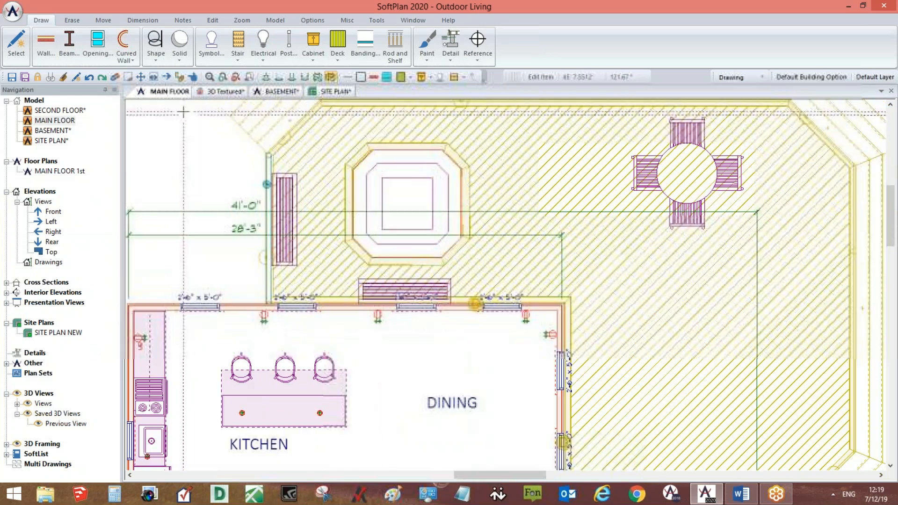
pyautogui.click(275, 59)
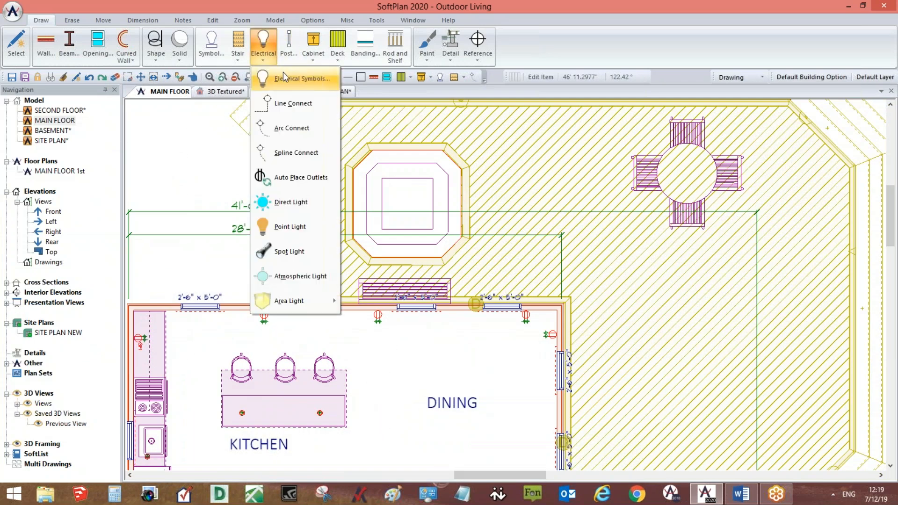
pyautogui.click(287, 78)
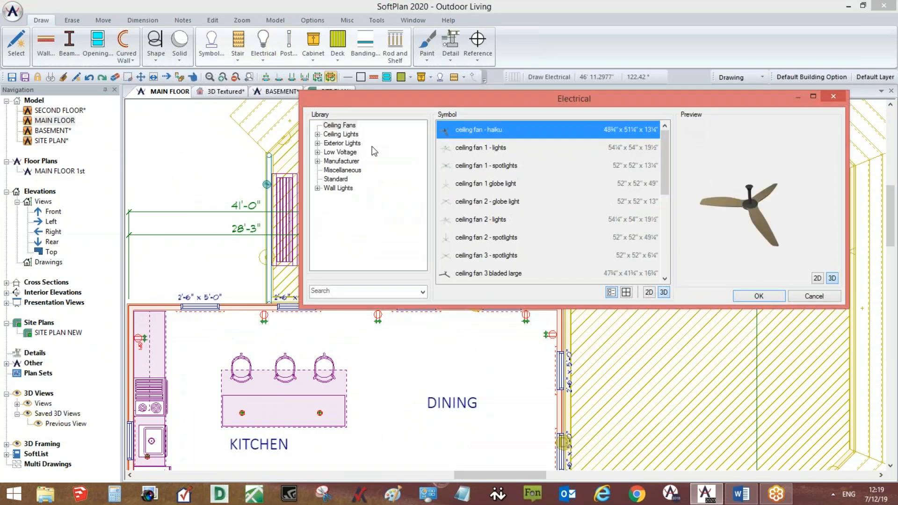
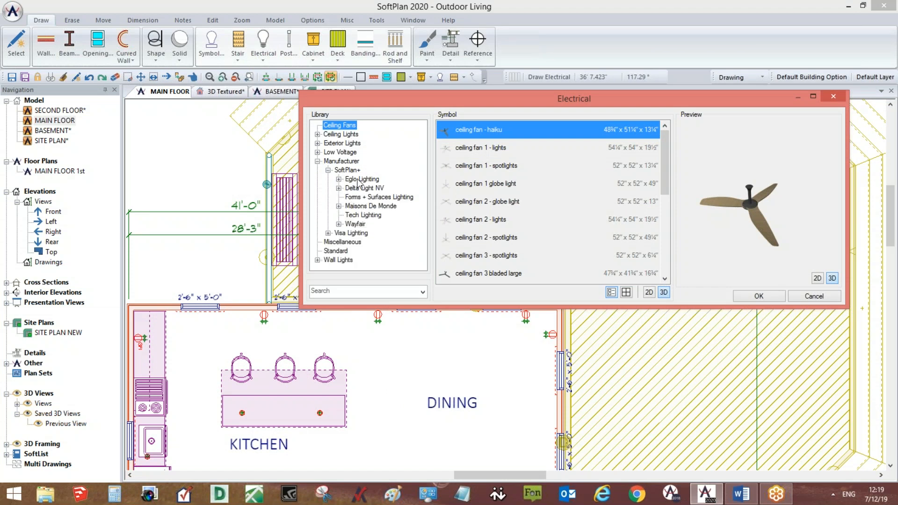
pyautogui.doubleClick(348, 181)
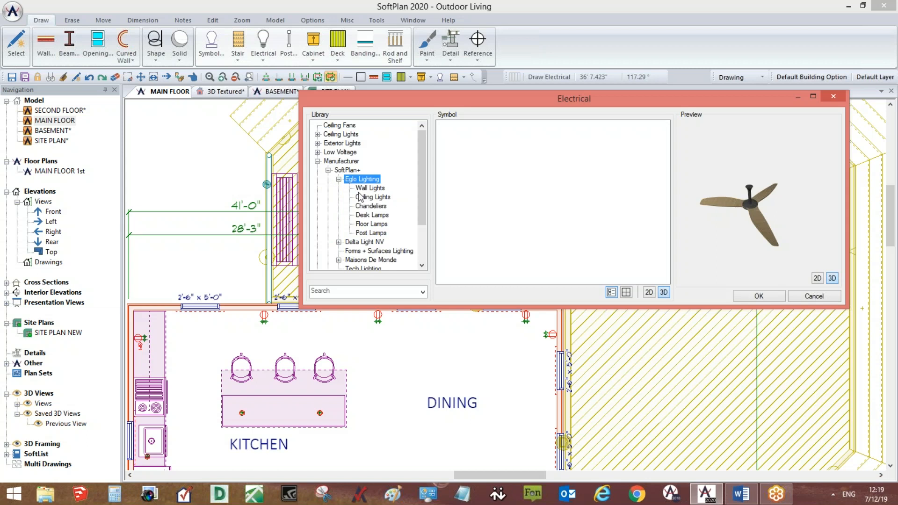
pyautogui.click(372, 233)
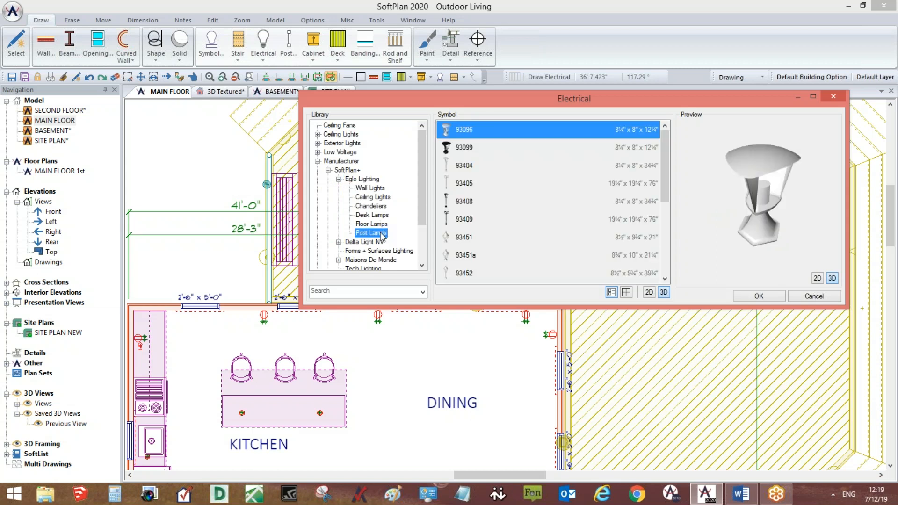
pyautogui.scroll(-2, 664, 202)
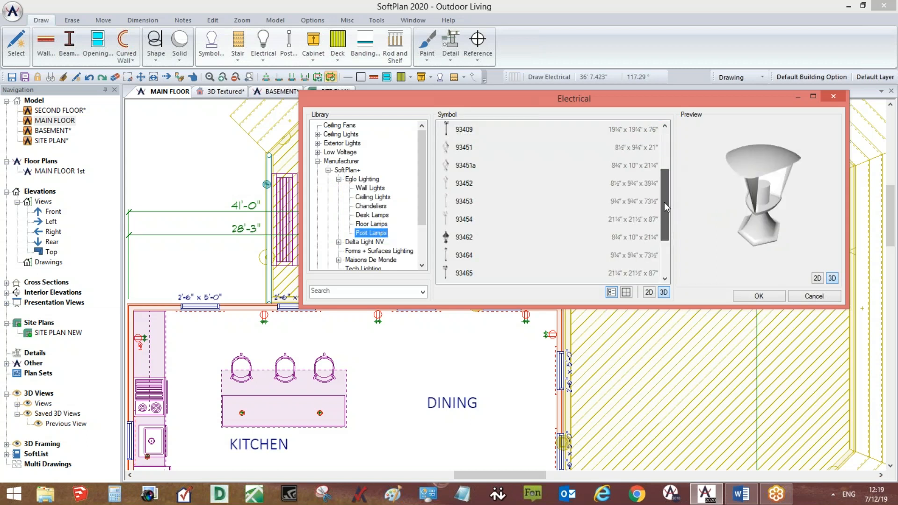
pyautogui.scroll(-2, 663, 213)
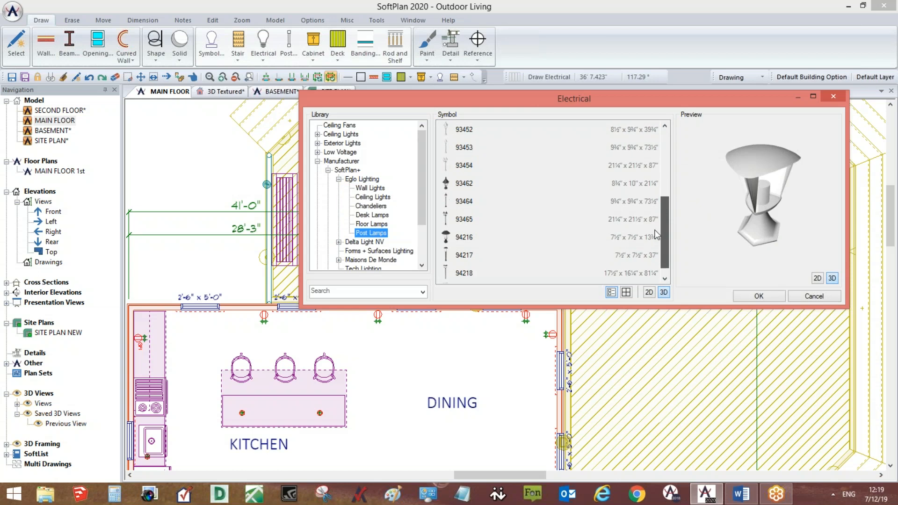
pyautogui.click(496, 237)
pyautogui.click(496, 253)
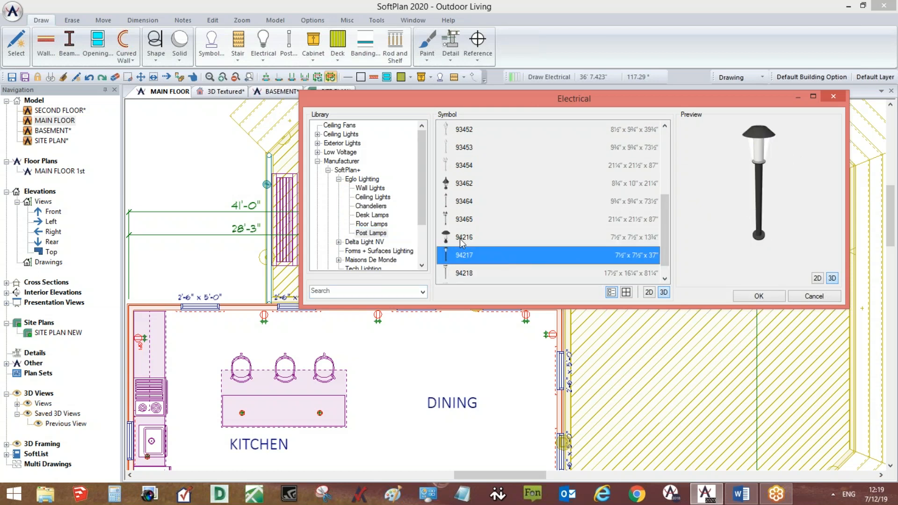
# Search the library for 94217, compare it with lamp 94216, and choose post lamp 94217 for placement.
pyautogui.click(370, 290)
pyautogui.write('94217')
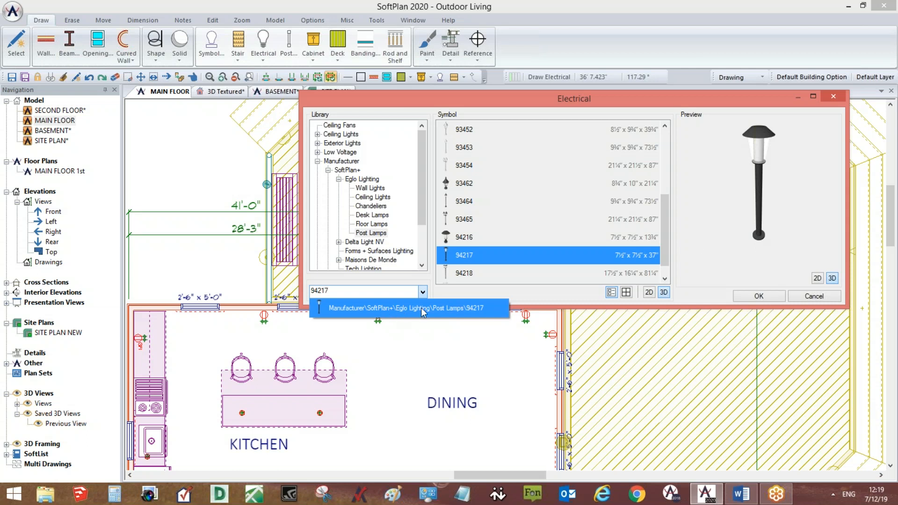
pyautogui.click(470, 239)
pyautogui.click(470, 241)
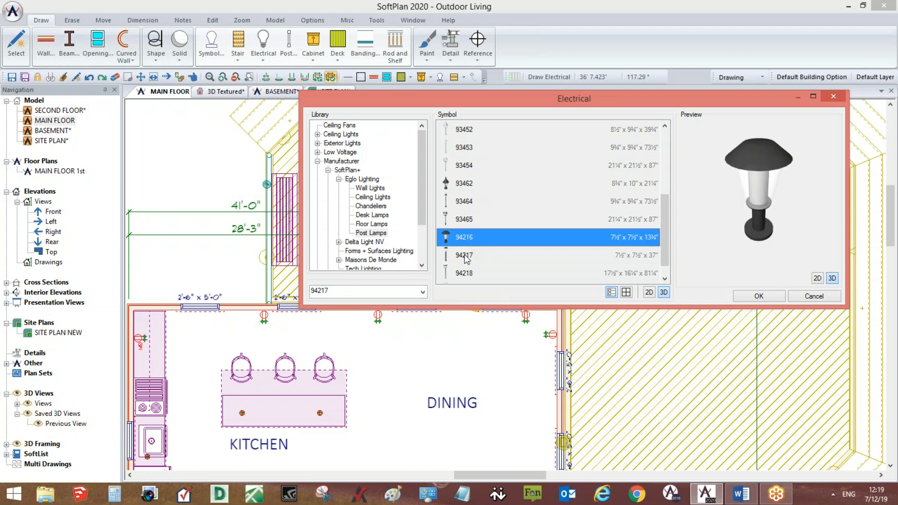
pyautogui.click(467, 259)
pyautogui.click(758, 296)
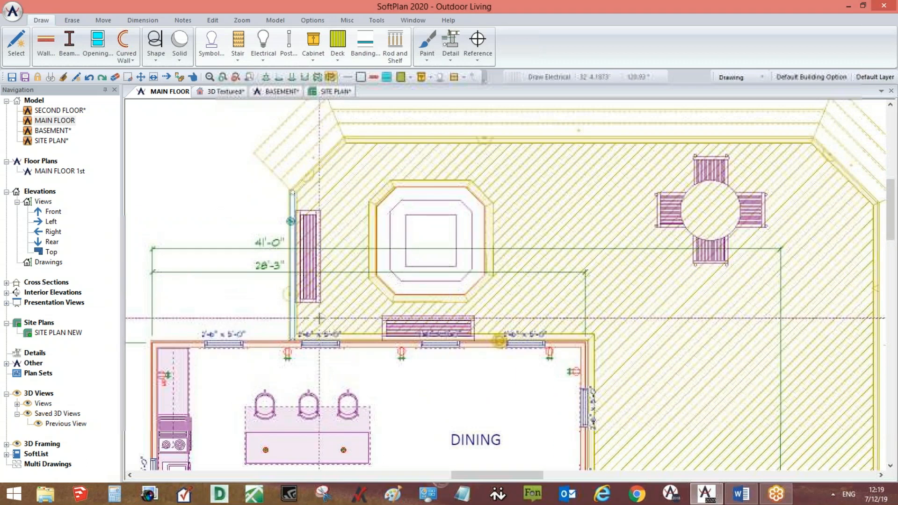
# Place the post lamp at the house end of the hot tub railing, then copy it to the stair ends of both deck railings.
pyautogui.click(313, 320)
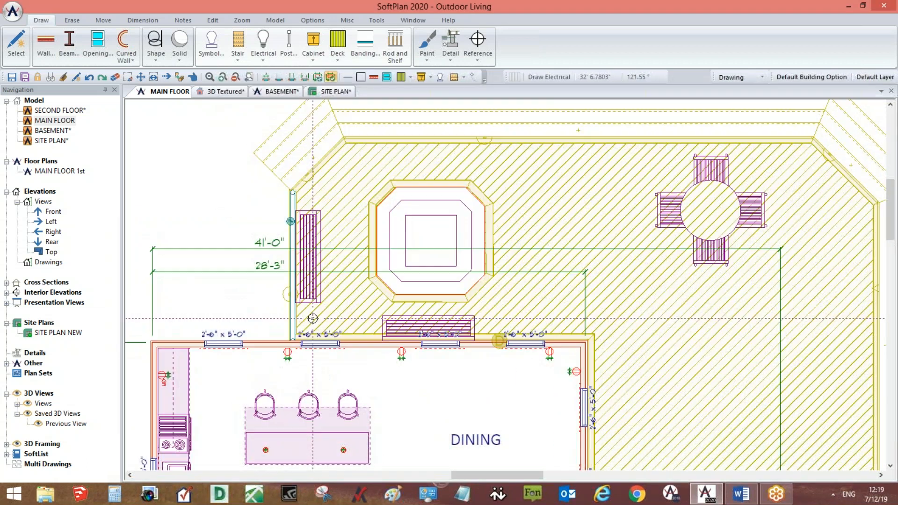
pyautogui.press('c')
pyautogui.click(317, 320)
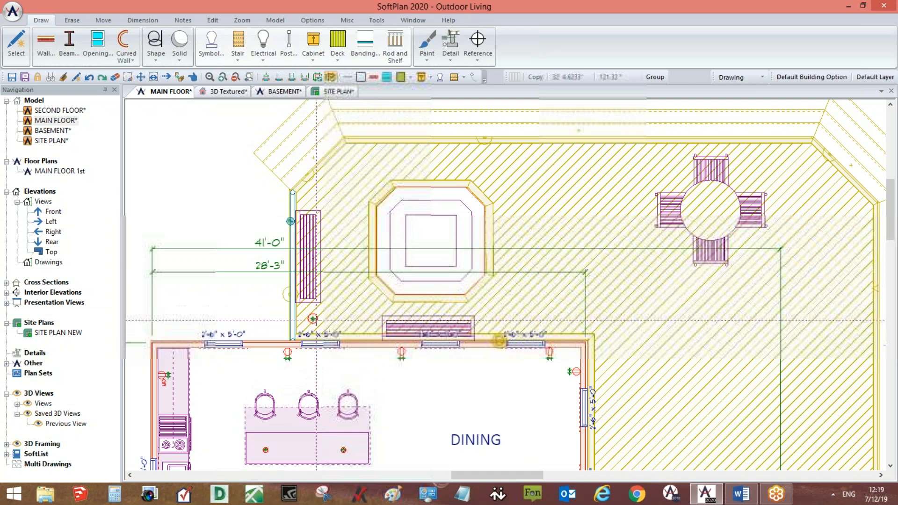
pyautogui.click(313, 196)
pyautogui.click(376, 309)
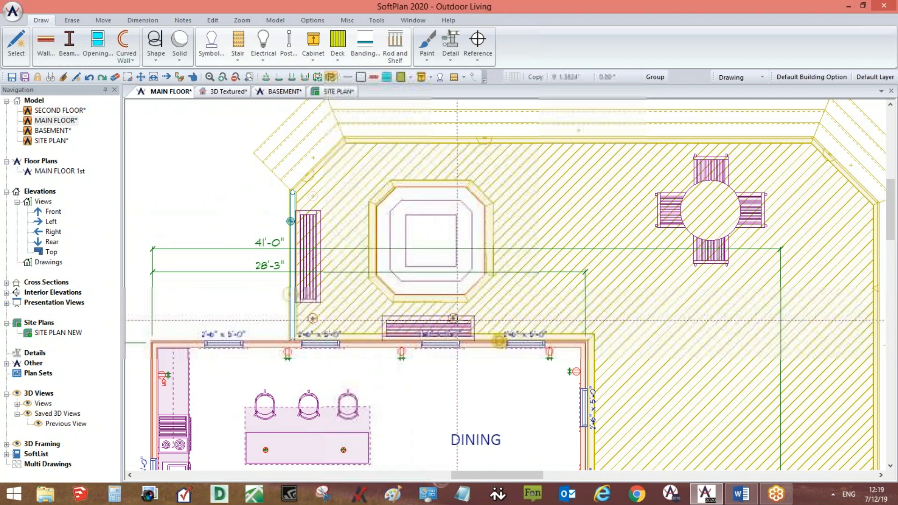
pyautogui.moveTo(670, 372); pyautogui.dragTo(524, 224, button='middle')
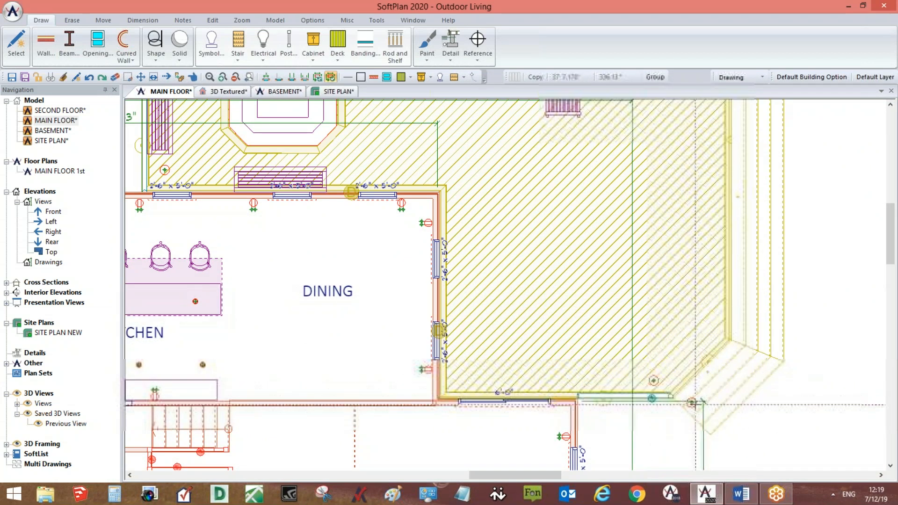
pyautogui.scroll(-3, 513, 277)
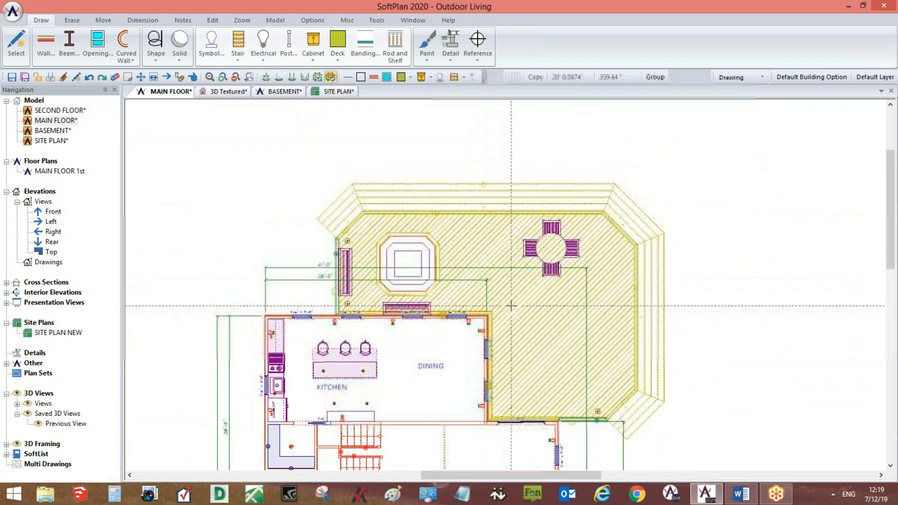
pyautogui.scroll(1, 559, 368)
# In the textured 3D view, set the elevation of the post lamp at the sliding-door railing to Stack.
pyautogui.click(224, 92)
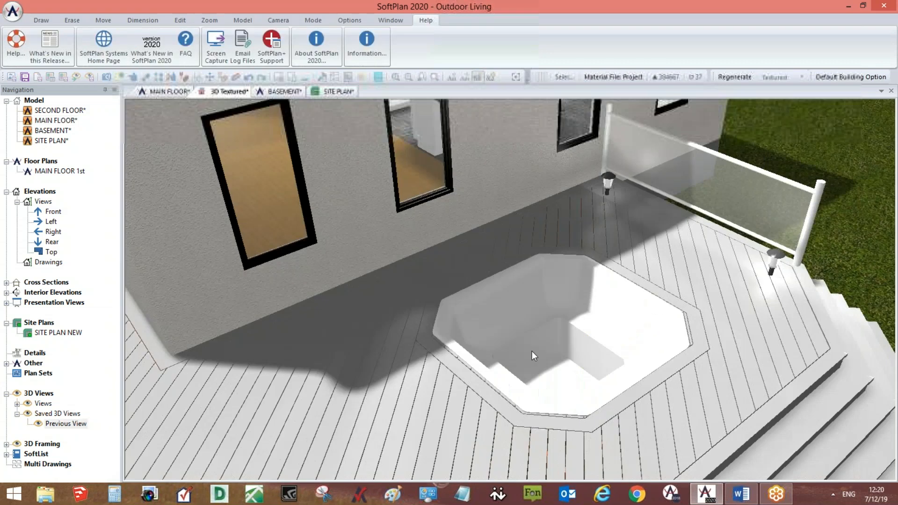
pyautogui.scroll(-2, 494, 339)
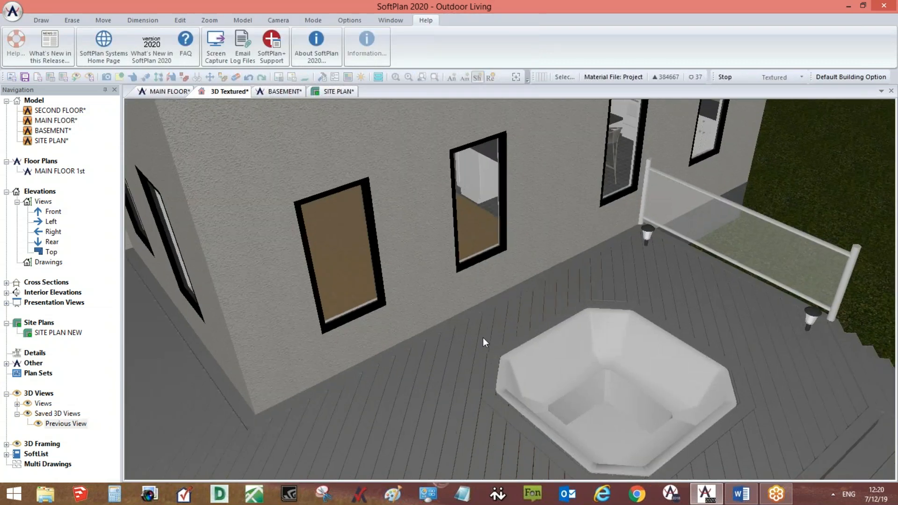
pyautogui.keyDown('alt'); pyautogui.moveTo(476, 319); pyautogui.dragTo(536, 281, button='middle'); pyautogui.keyUp('alt')
pyautogui.scroll(-2, 536, 282)
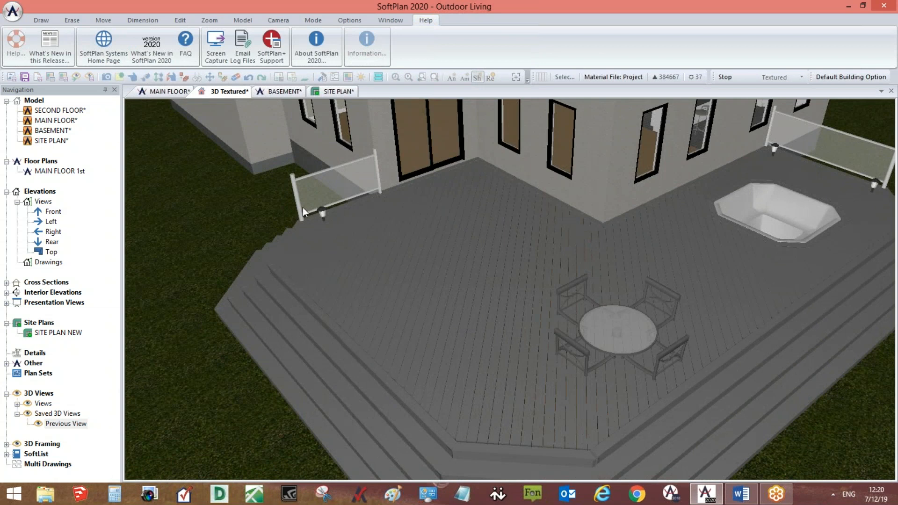
pyautogui.rightClick(323, 213)
pyautogui.click(345, 238)
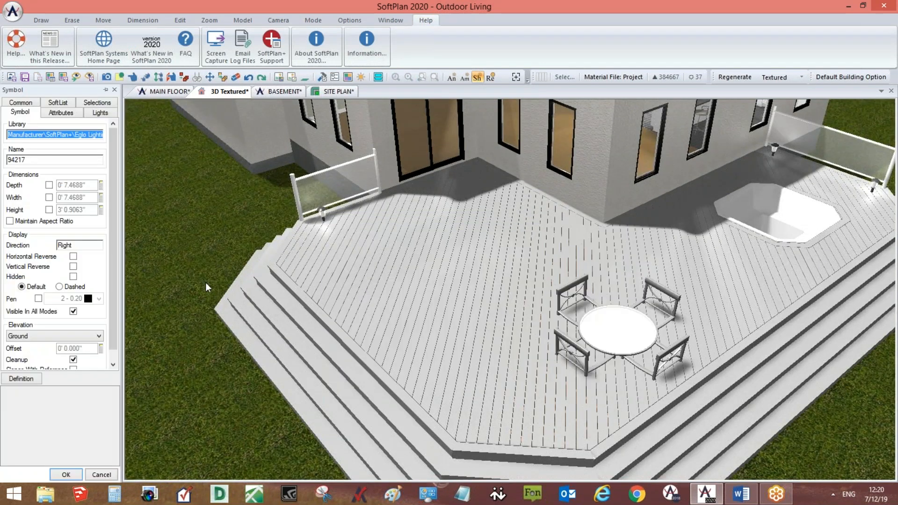
pyautogui.click(65, 337)
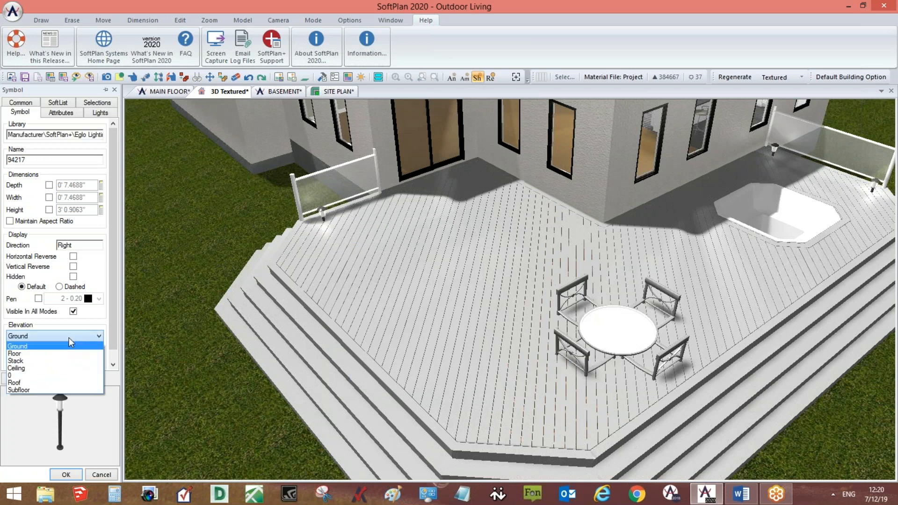
pyautogui.click(59, 363)
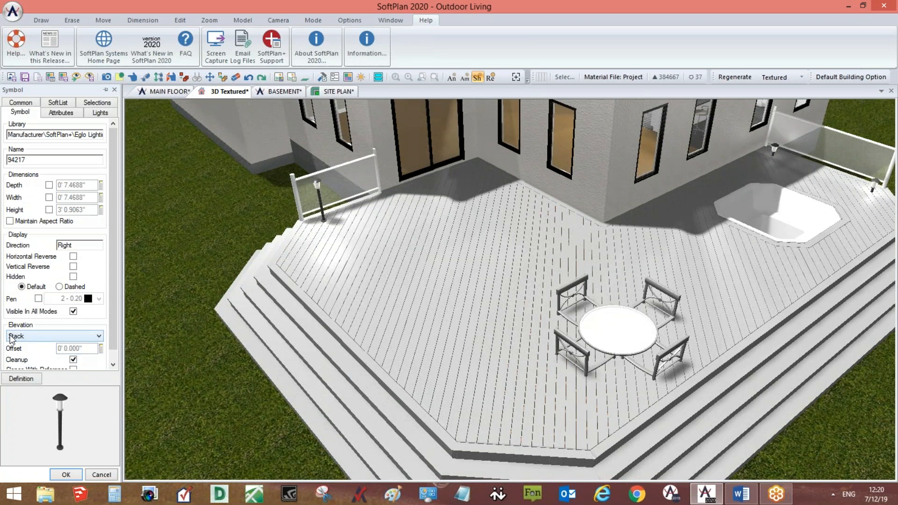
# Set the elevation of the round four-seat patio table to Stack.
pyautogui.rightClick(616, 322)
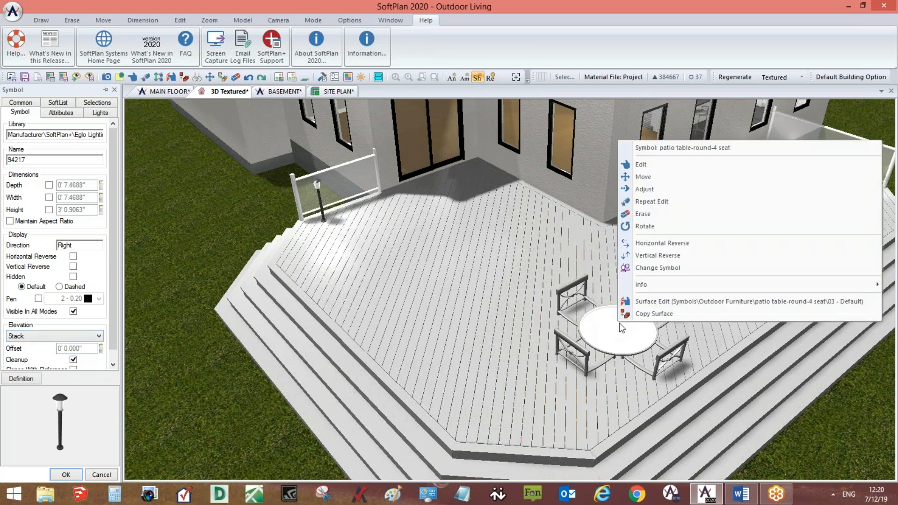
pyautogui.click(625, 166)
pyautogui.click(100, 336)
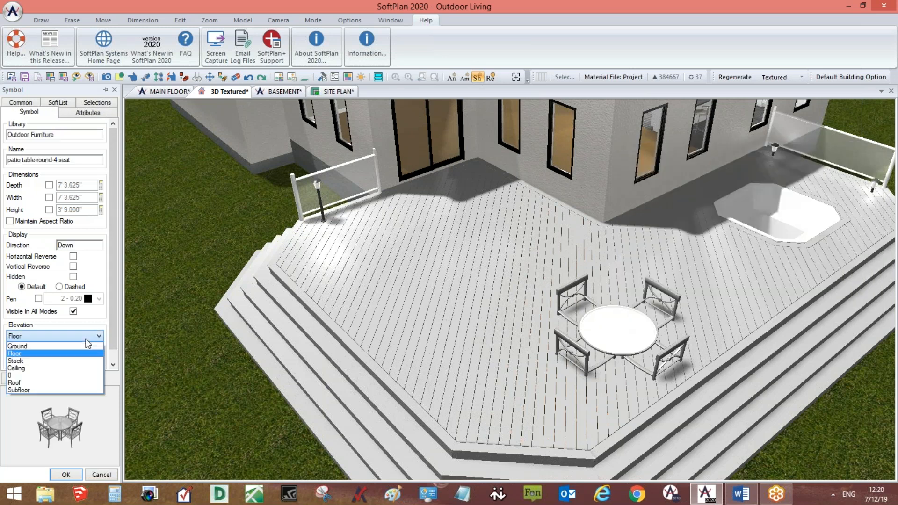
pyautogui.click(75, 361)
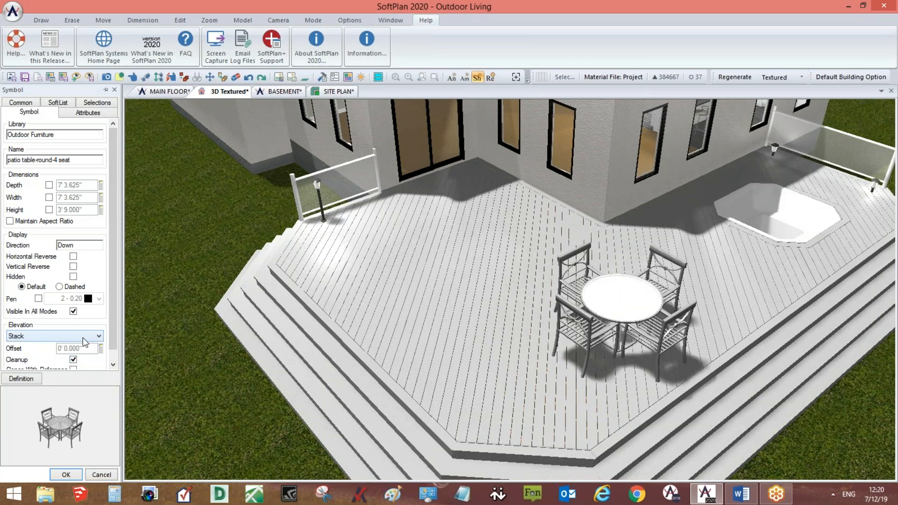
pyautogui.click(41, 338)
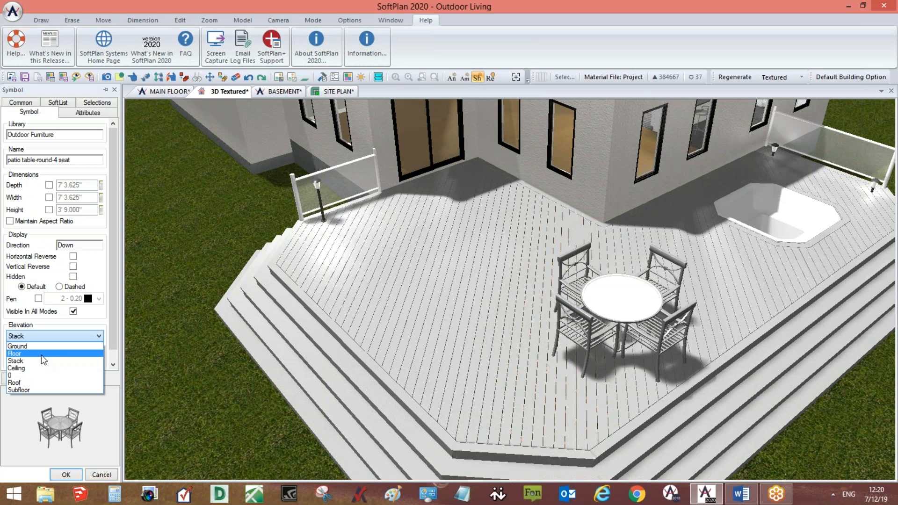
pyautogui.click(71, 480)
pyautogui.click(66, 475)
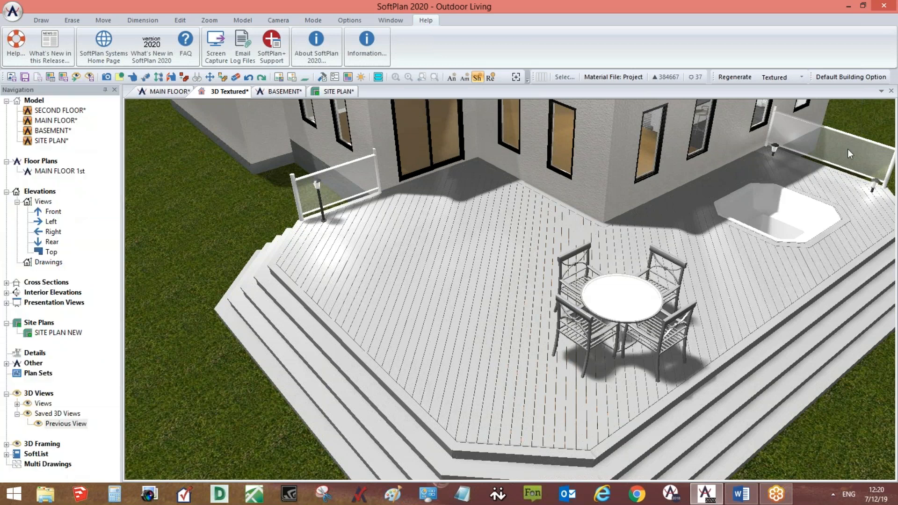
# Set the elevation of the post lamp at the house end of the hot tub railing to Stack.
pyautogui.rightClick(774, 150)
pyautogui.click(774, 151)
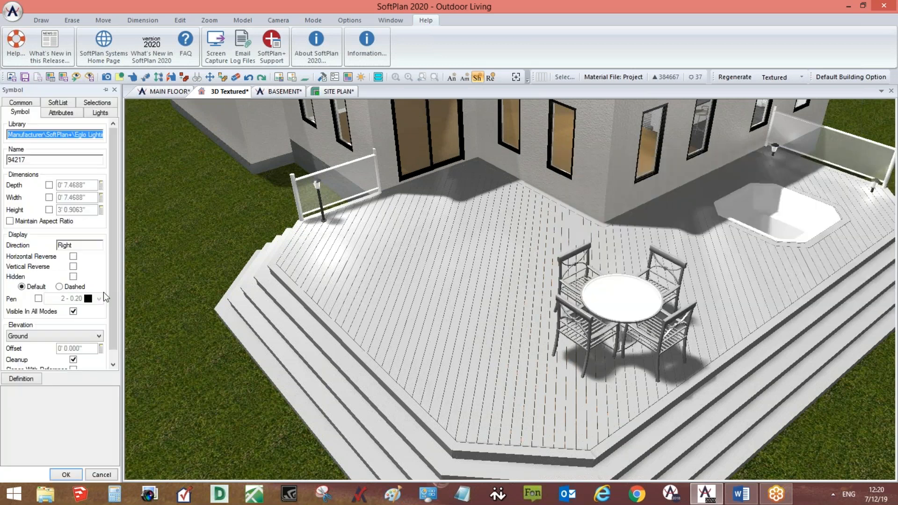
pyautogui.click(37, 336)
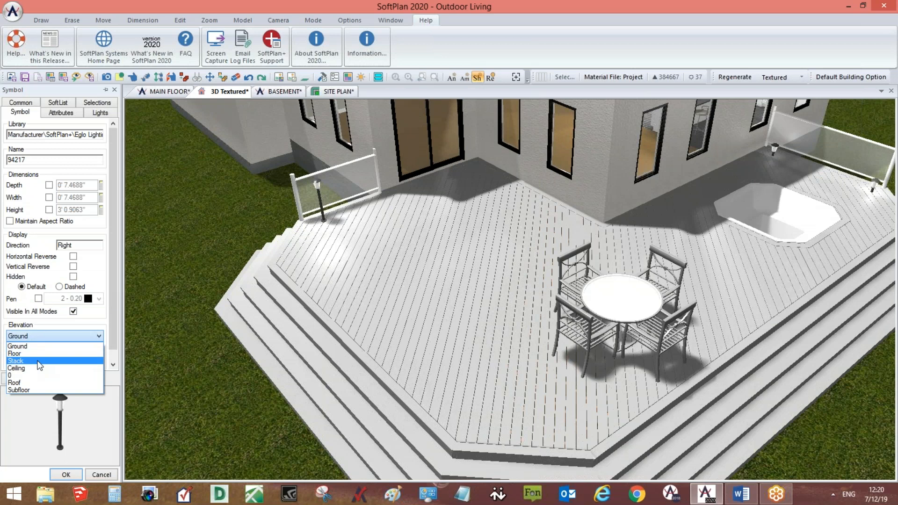
pyautogui.click(40, 353)
# Set the elevation of the post lamp at the stair end of the hot tub railing to Stack.
pyautogui.rightClick(874, 188)
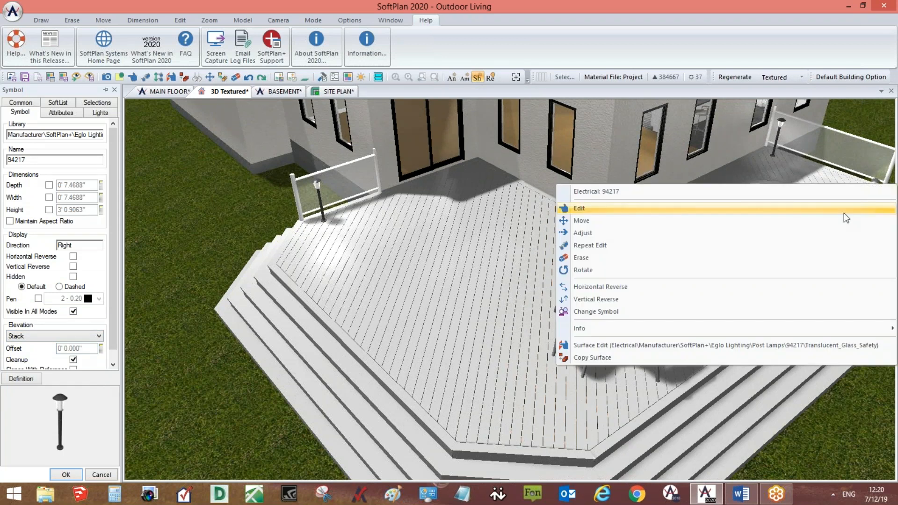
pyautogui.click(816, 248)
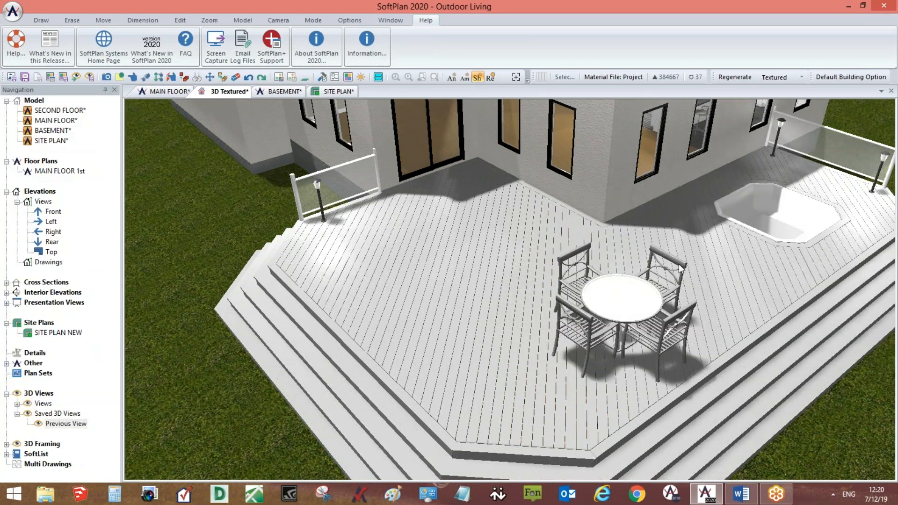
# On the main floor plan, set the elevation of the backless bench along the house wall to Stack.
pyautogui.click(169, 91)
pyautogui.scroll(3, 497, 264)
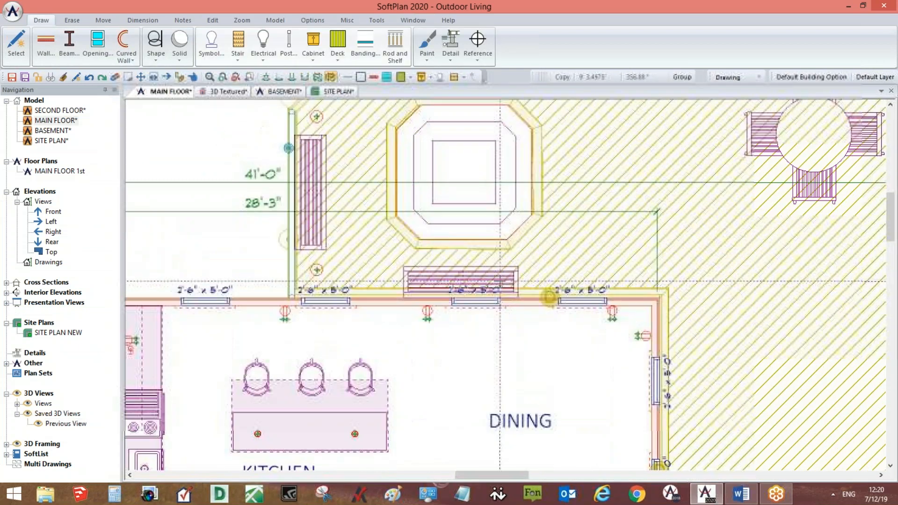
pyautogui.rightClick(524, 274)
pyautogui.click(658, 27)
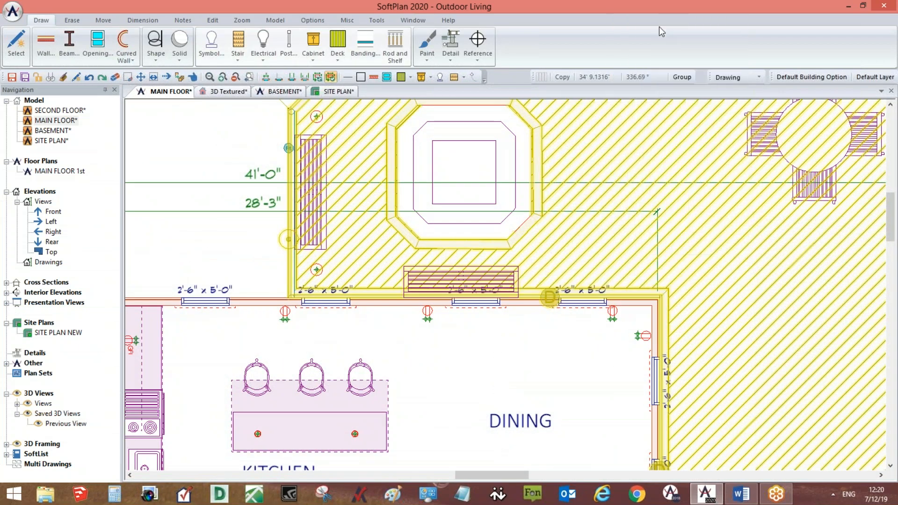
pyautogui.click(55, 336)
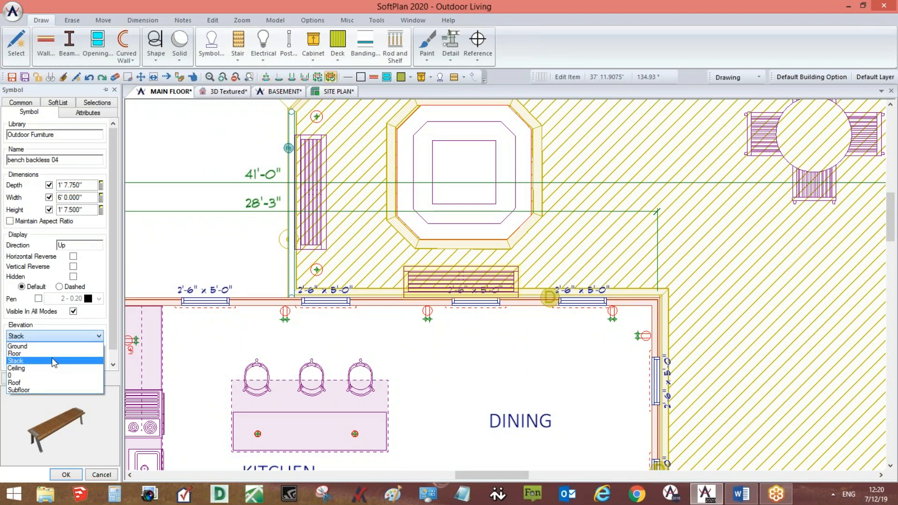
pyautogui.click(19, 359)
# Set the elevation of the backless bench beside the hot tub railing to Stack.
pyautogui.rightClick(317, 234)
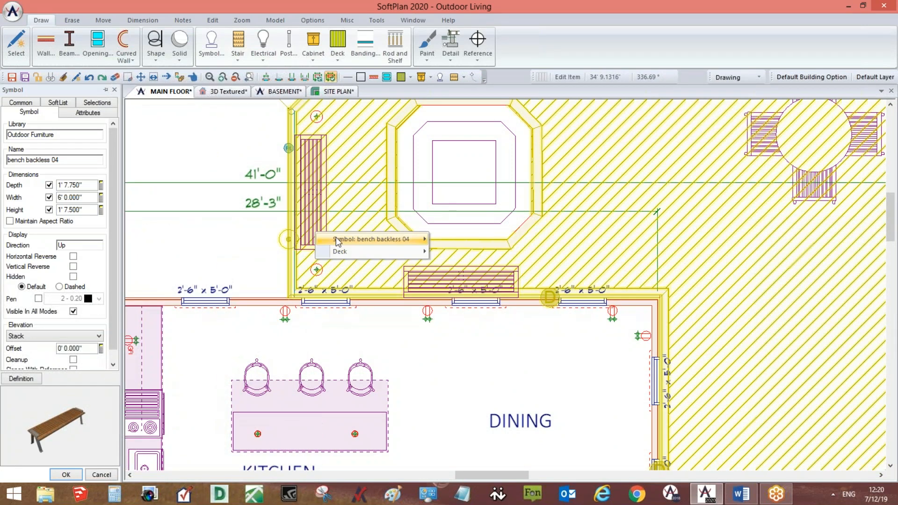
pyautogui.moveTo(336, 239)
pyautogui.click(496, 6)
pyautogui.click(75, 336)
pyautogui.click(61, 364)
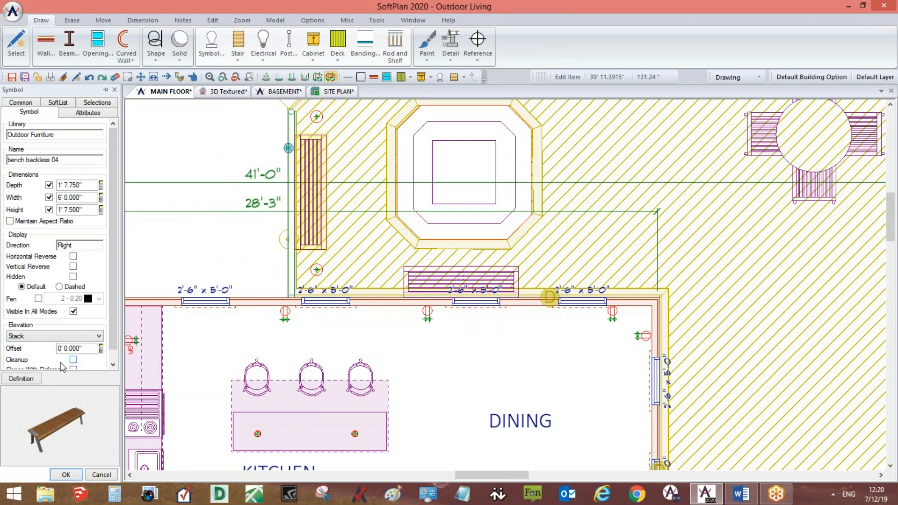
pyautogui.click(70, 475)
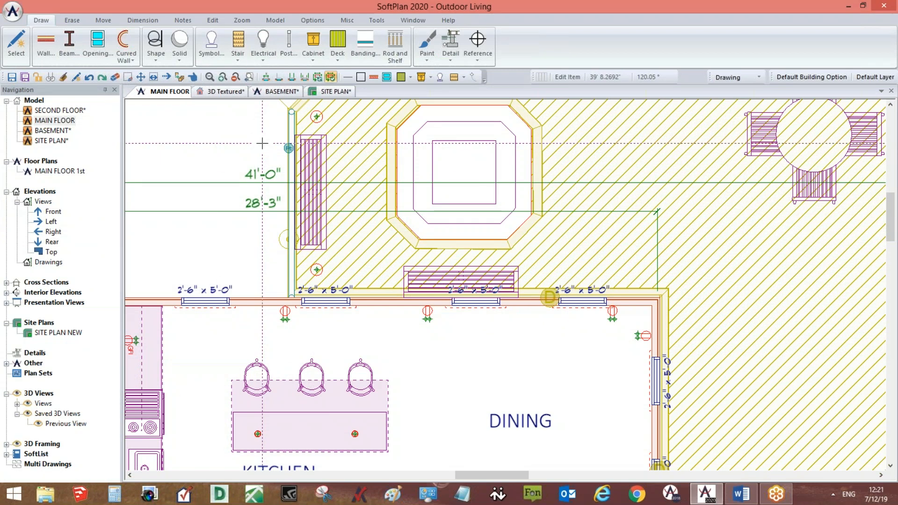
# Draw a 3.5" Screened Wall around the sliding-door area with two angled corners and an outer side about 7'-11" long, and save the plan.
pyautogui.scroll(-4, 421, 229)
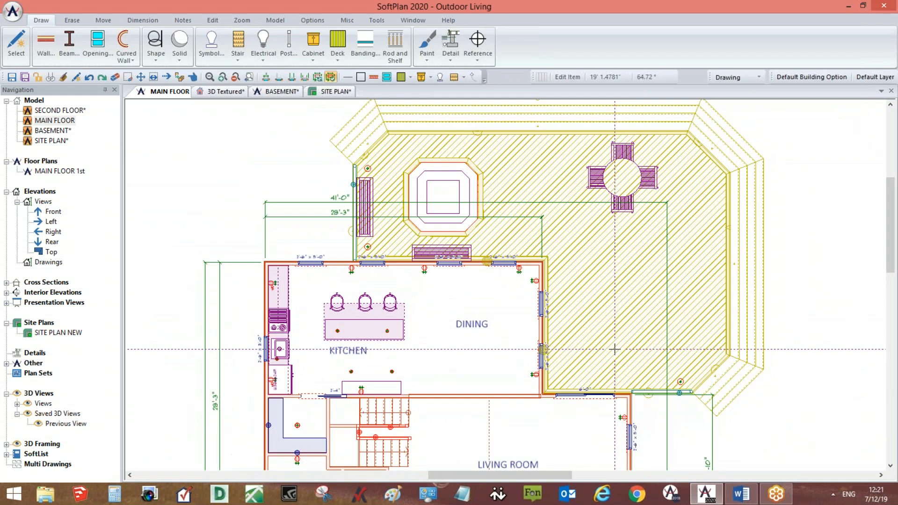
pyautogui.scroll(3, 614, 350)
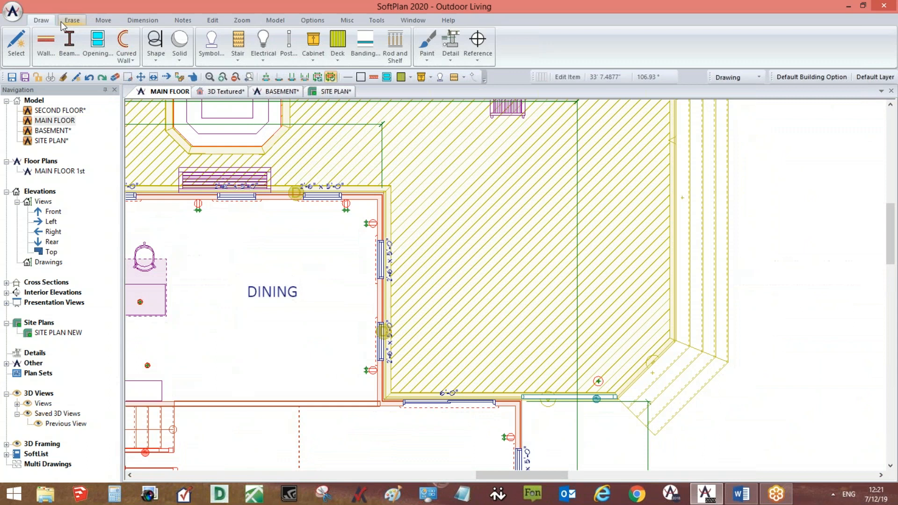
pyautogui.click(46, 45)
pyautogui.moveTo(160, 134); pyautogui.dragTo(162, 235)
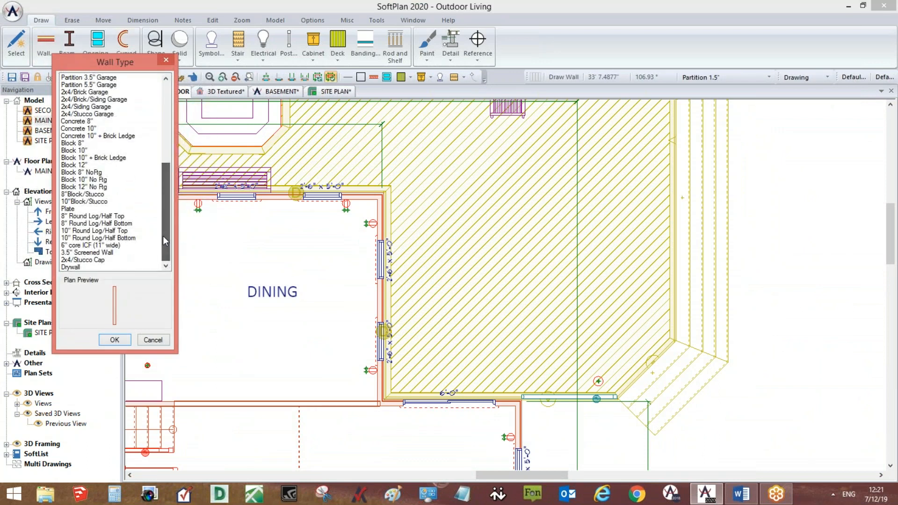
pyautogui.click(103, 253)
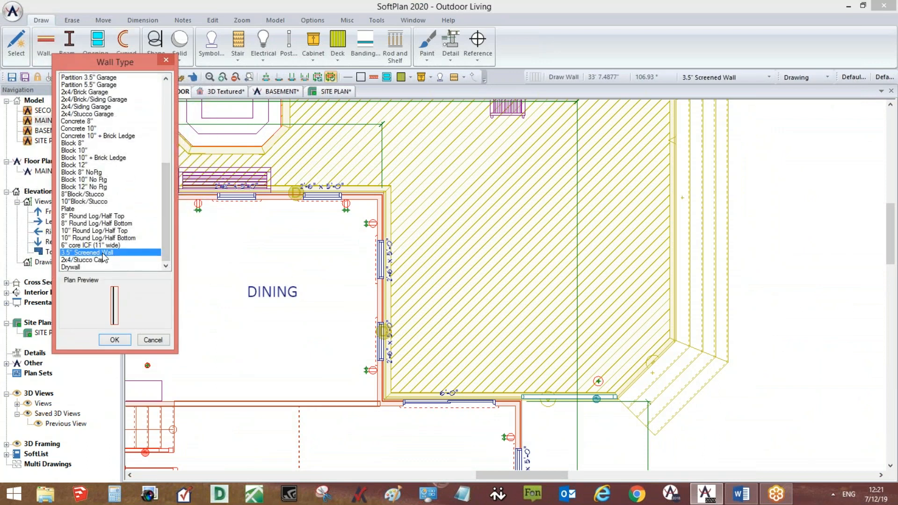
pyautogui.click(120, 341)
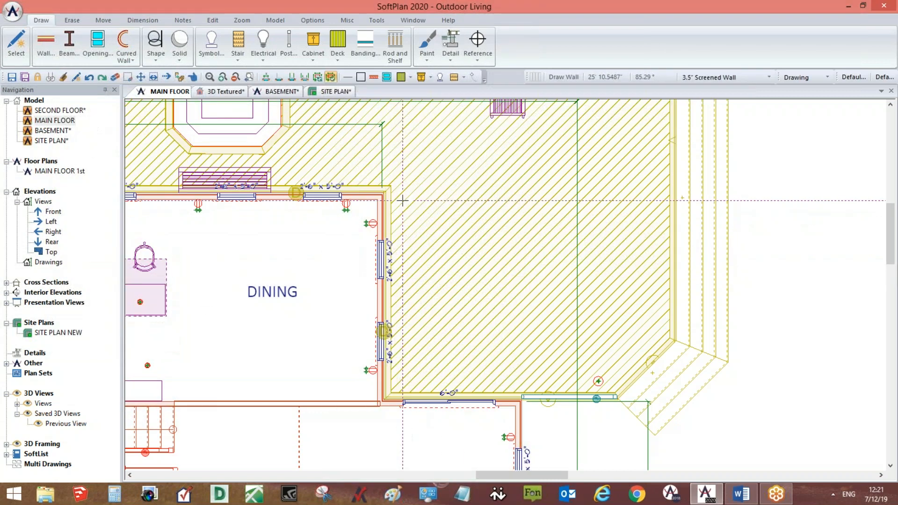
pyautogui.moveTo(441, 225); pyautogui.dragTo(414, 252, button='middle')
pyautogui.scroll(1, 509, 286)
pyautogui.moveTo(509, 285); pyautogui.dragTo(490, 253, button='middle')
pyautogui.scroll(-1, 542, 259)
pyautogui.click(309, 201)
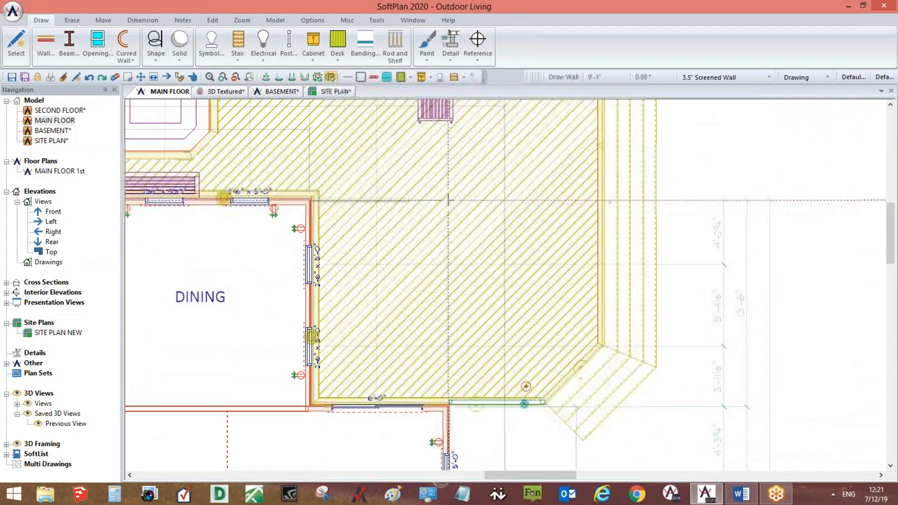
pyautogui.click(448, 202)
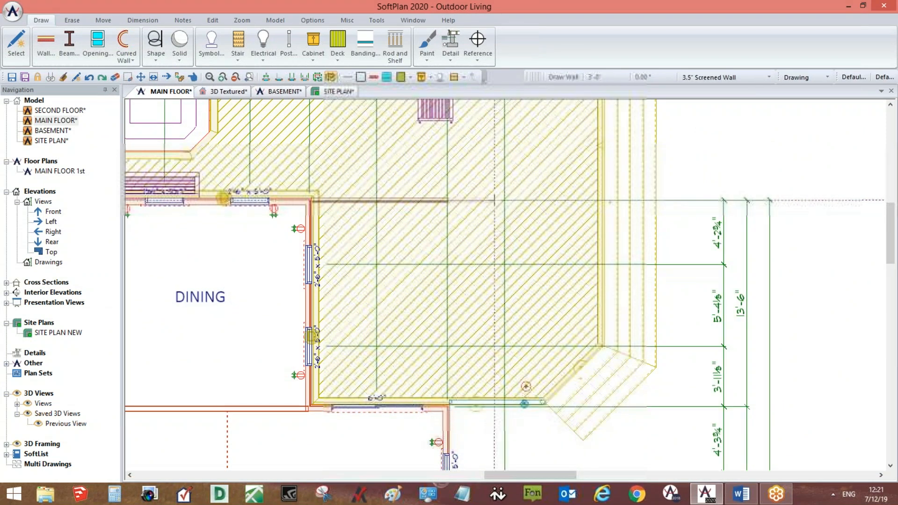
pyautogui.click(489, 240)
pyautogui.click(489, 359)
pyautogui.click(449, 401)
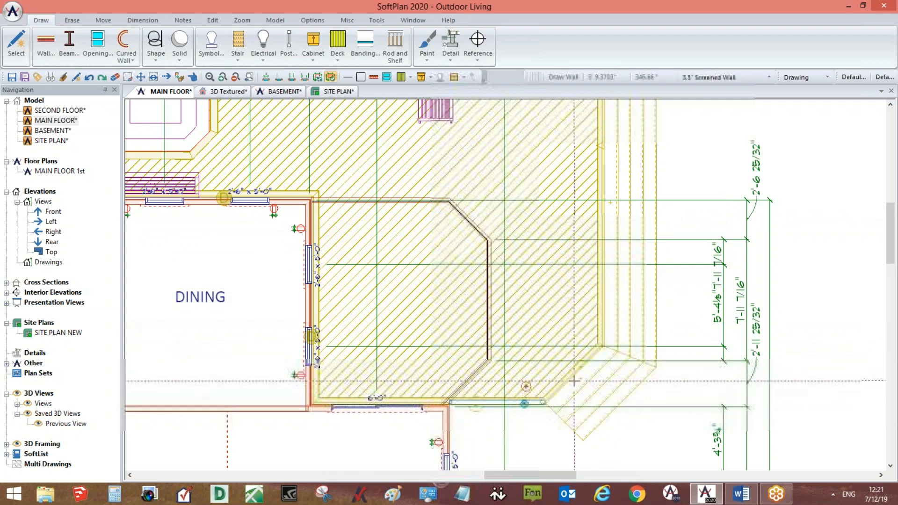
pyautogui.click(12, 79)
# Review the screened enclosure on the rear deck in the textured 3D view.
pyautogui.click(228, 92)
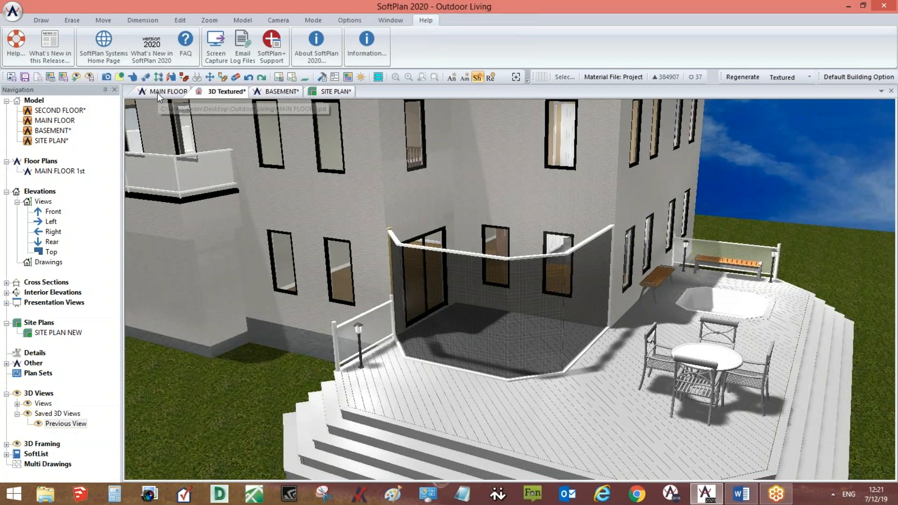
pyautogui.click(158, 93)
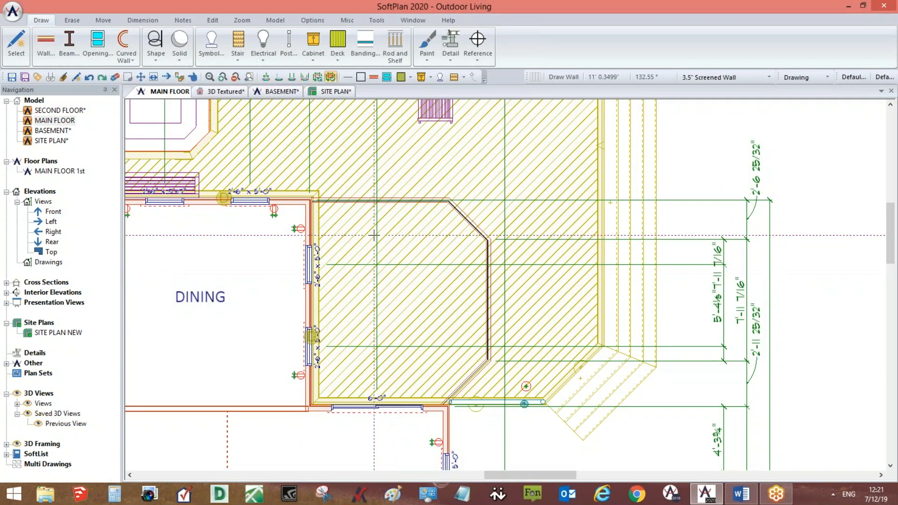
pyautogui.click(226, 92)
pyautogui.rightClick(226, 93)
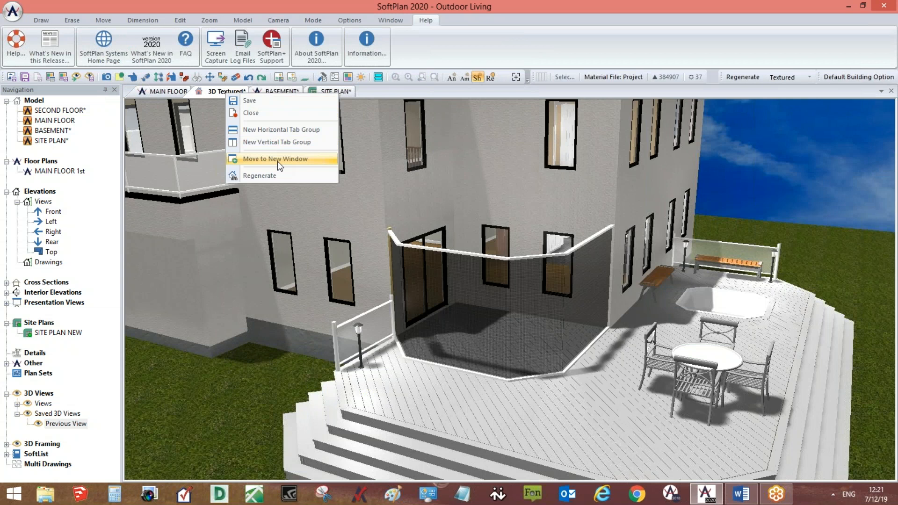
pyautogui.click(444, 20)
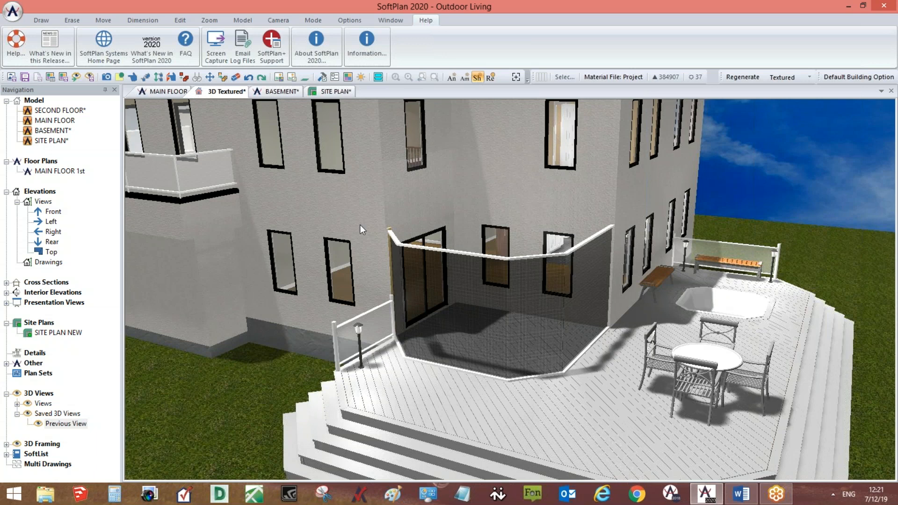
# Examine the material layers in the wall definition of the 3.5" Screened Wall, leaving it without changes.
pyautogui.moveTo(467, 297); pyautogui.dragTo(605, 322)
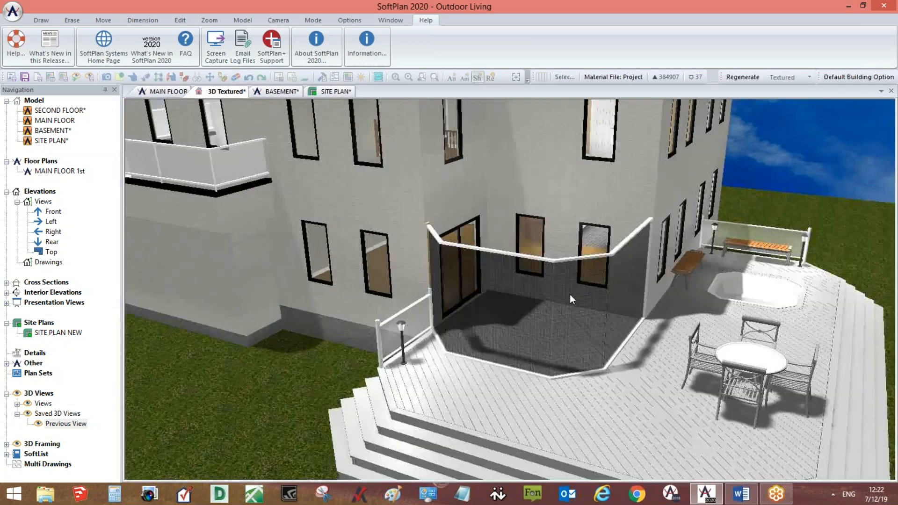
pyautogui.rightClick(570, 294)
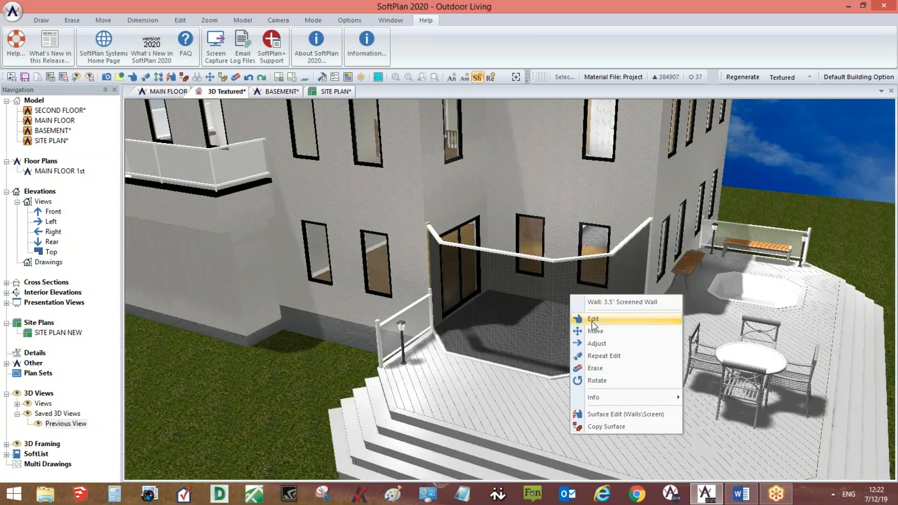
pyautogui.click(592, 321)
pyautogui.click(24, 378)
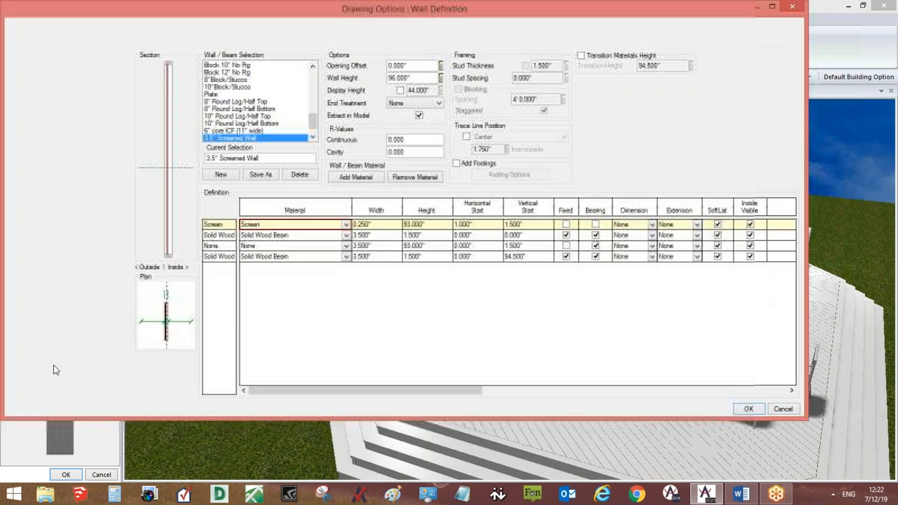
pyautogui.click(289, 247)
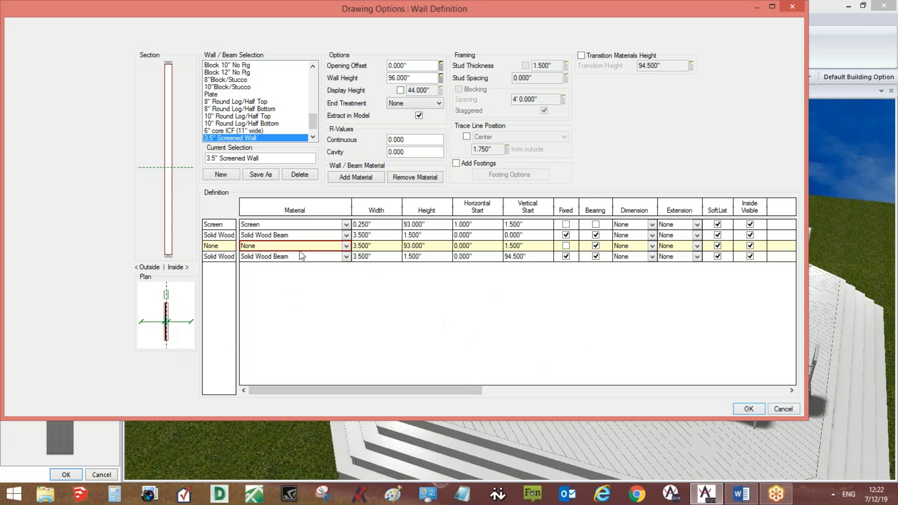
pyautogui.click(259, 227)
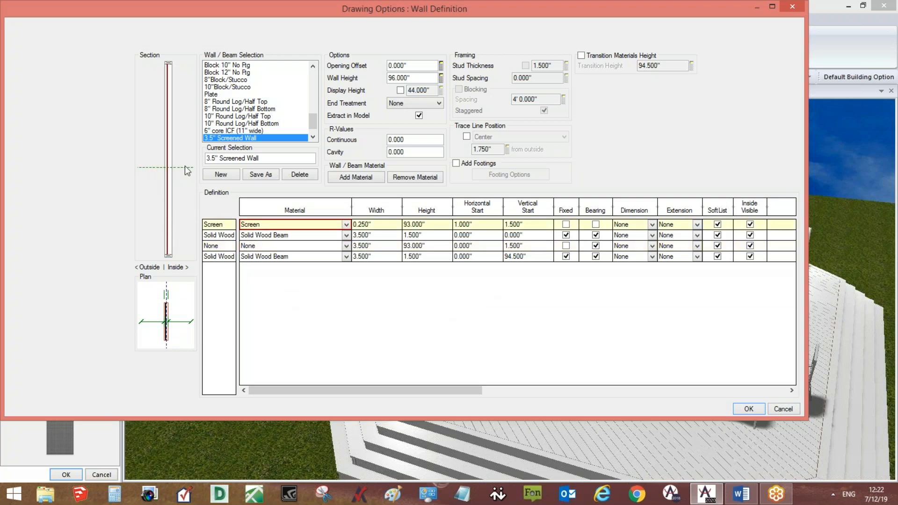
pyautogui.click(777, 409)
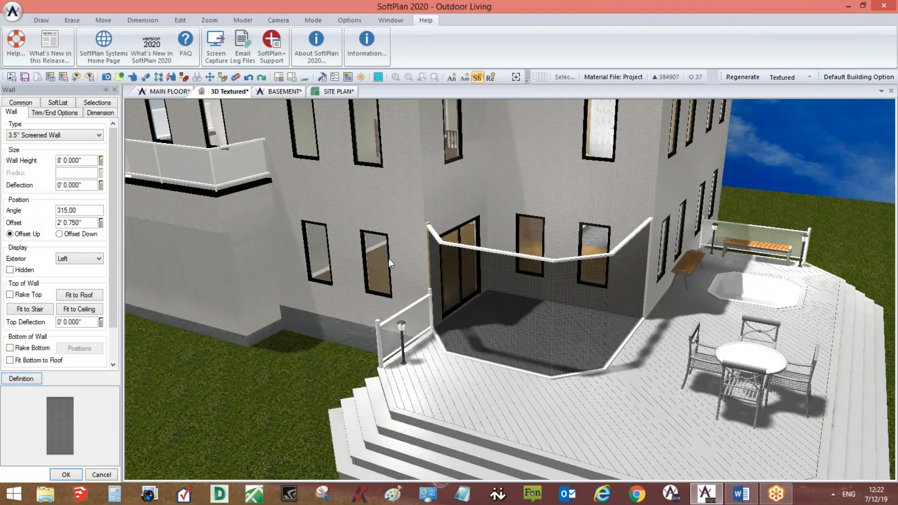
# On the main floor plan, choose the 36x80 METAL SCREEN FH door from the exterior screen door library.
pyautogui.click(174, 92)
pyautogui.scroll(5, 577, 282)
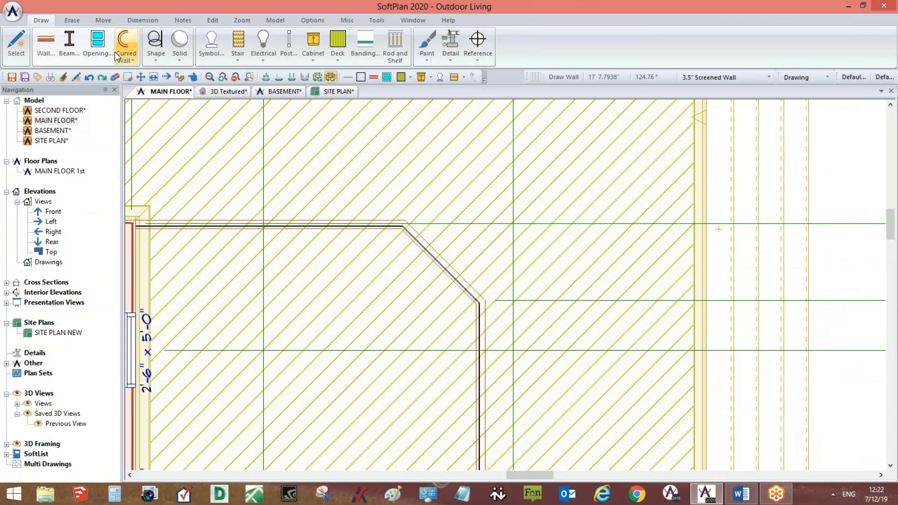
pyautogui.click(99, 48)
pyautogui.click(133, 135)
pyautogui.click(133, 99)
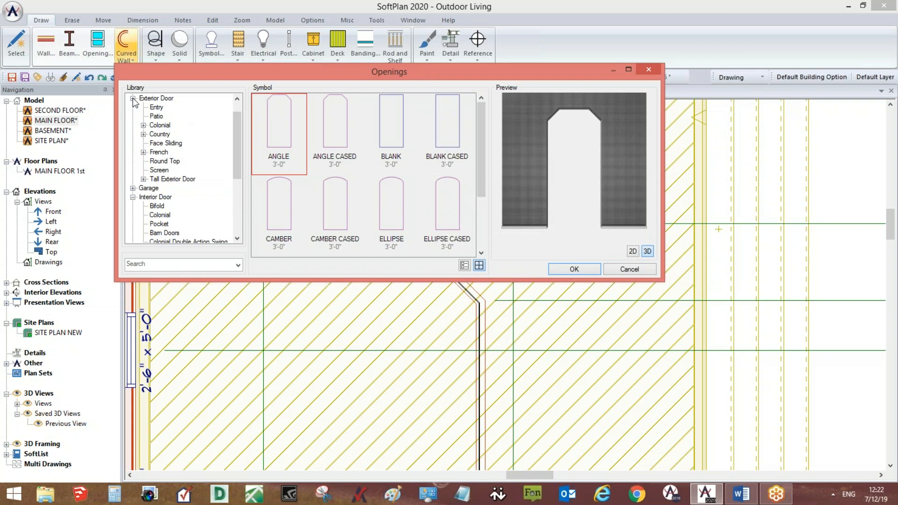
pyautogui.click(163, 170)
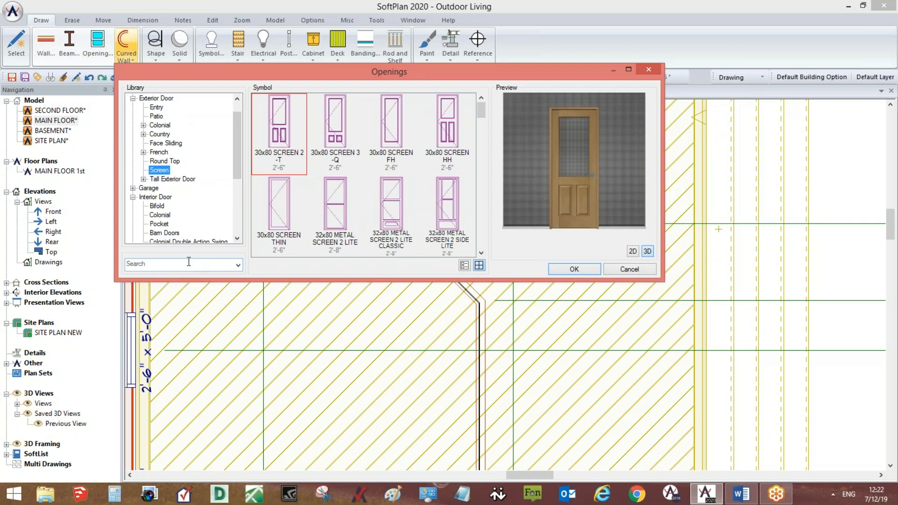
pyautogui.scroll(-3, 483, 117)
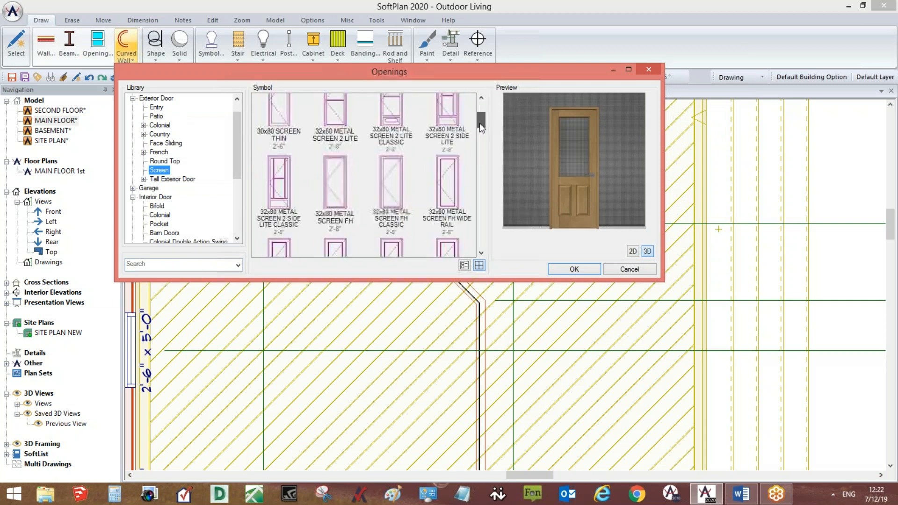
pyautogui.click(208, 264)
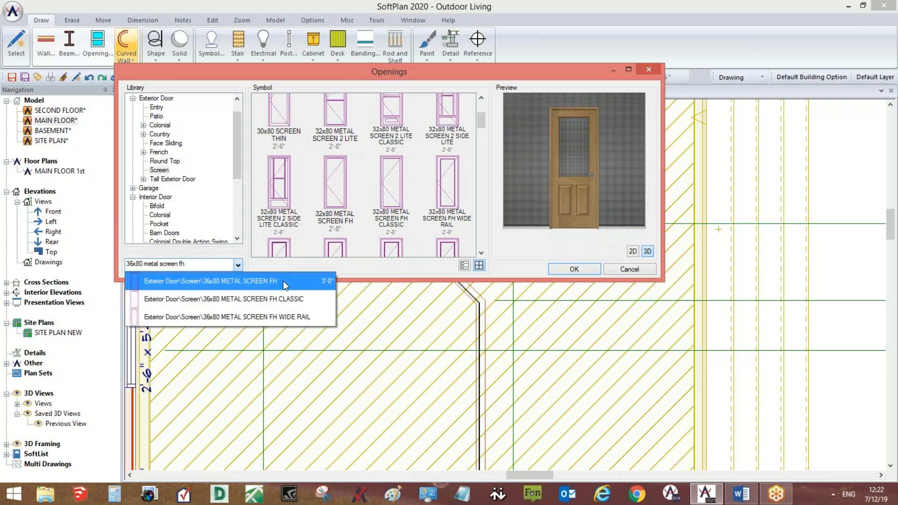
pyautogui.click(283, 280)
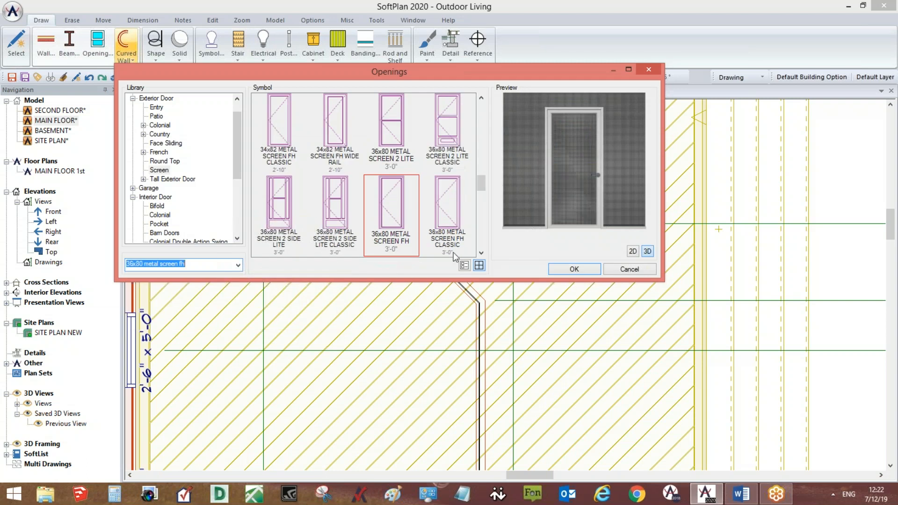
pyautogui.click(591, 274)
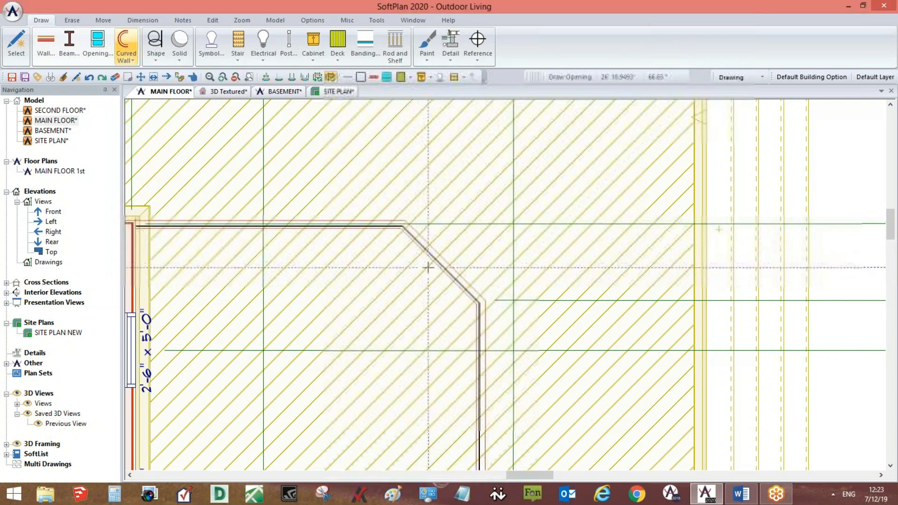
# Place the screen door in the angled screened wall facing the patio table, resizing the opening to fit that wall.
pyautogui.click(432, 263)
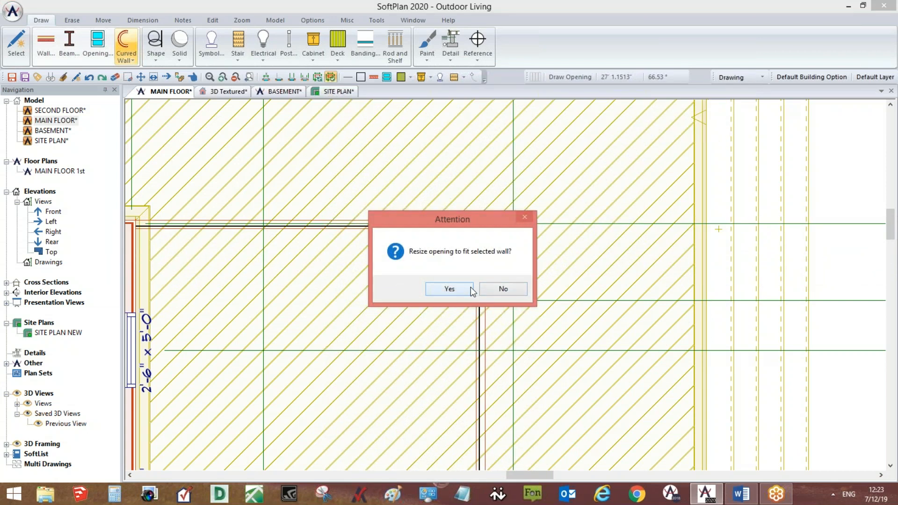
pyautogui.moveTo(435, 219); pyautogui.dragTo(267, 133)
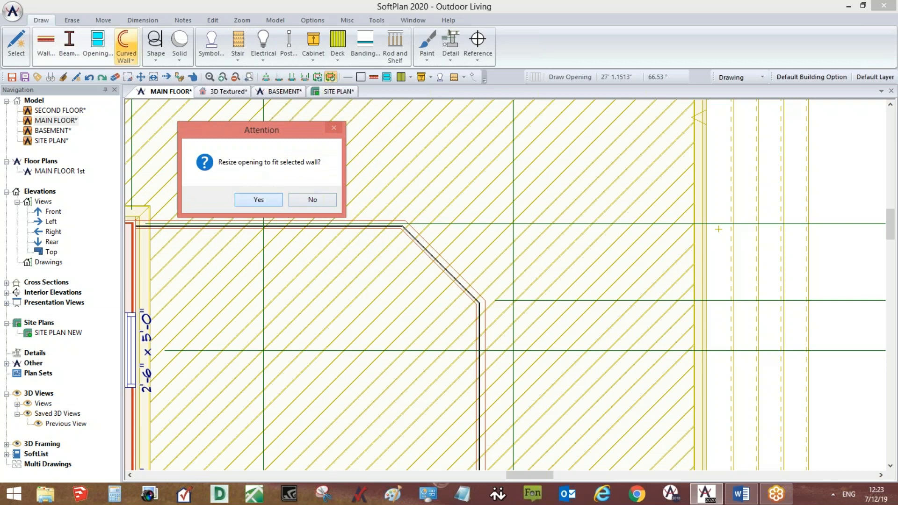
pyautogui.click(260, 200)
pyautogui.scroll(-2, 514, 370)
pyautogui.moveTo(525, 405)
pyautogui.mouseDown(button='middle')
pyautogui.moveTo(532, 341)
pyautogui.moveTo(574, 369)
pyautogui.mouseUp(button='middle')
pyautogui.scroll(-1, 564, 332)
pyautogui.moveTo(570, 290); pyautogui.dragTo(544, 334, button='middle')
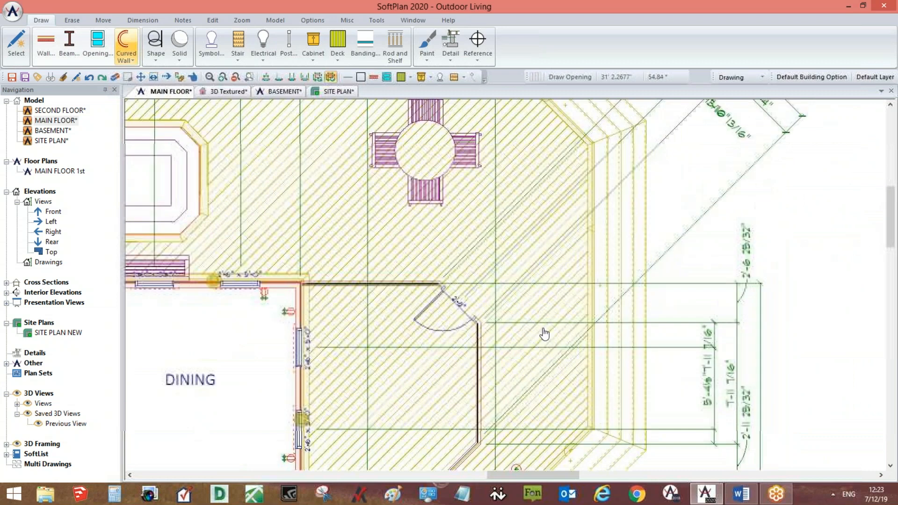
# Erase the diagonal dimensions outside the deck's angled stair corner and save the plan.
pyautogui.scroll(-1, 544, 334)
pyautogui.press('Delete')
pyautogui.click(596, 190)
pyautogui.click(585, 179)
pyautogui.click(591, 191)
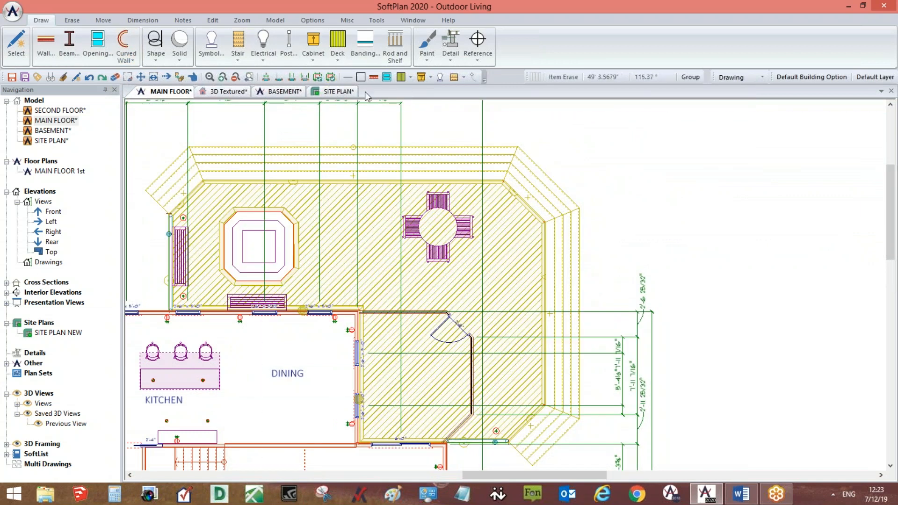
pyautogui.click(330, 77)
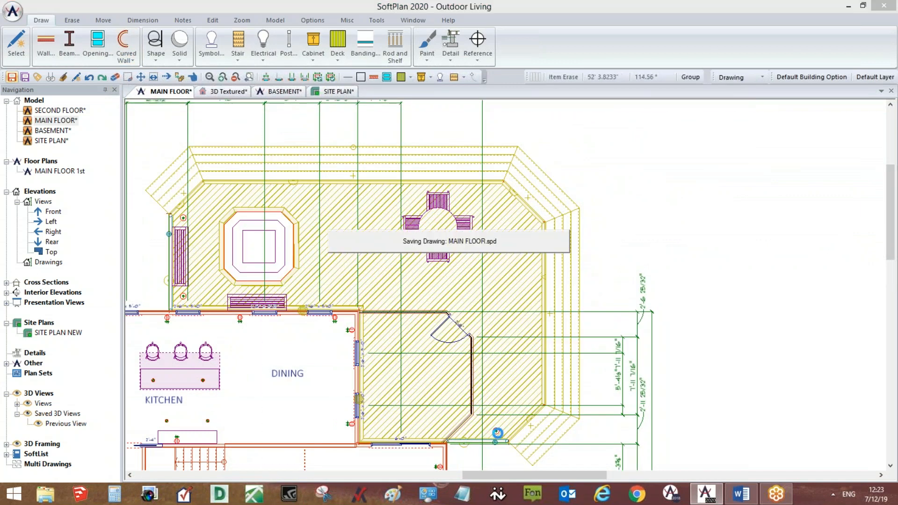
# Erase the vertical dimension strings along the outer side of the deck beside the screened enclosure.
pyautogui.click(604, 338)
pyautogui.click(605, 347)
pyautogui.click(605, 337)
pyautogui.click(609, 313)
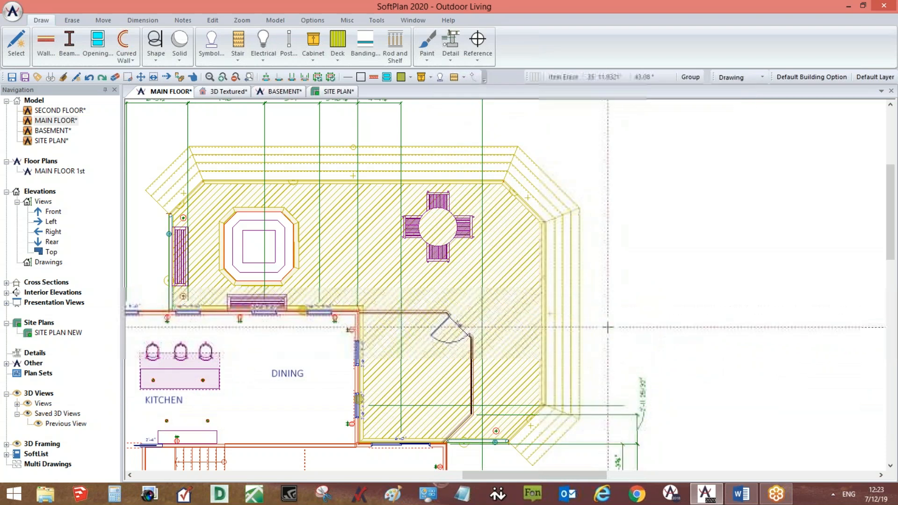
pyautogui.click(604, 405)
pyautogui.click(616, 414)
# Erase the horizontal dimensions and their extension lines above the hot tub and patio table area.
pyautogui.moveTo(530, 368); pyautogui.dragTo(566, 357, button='middle')
pyautogui.click(521, 119)
pyautogui.click(439, 122)
pyautogui.click(396, 125)
# Open the SoftPlan+ outdoor furniture collection in the symbol library.
pyautogui.scroll(1, 470, 381)
pyautogui.scroll(1, 509, 285)
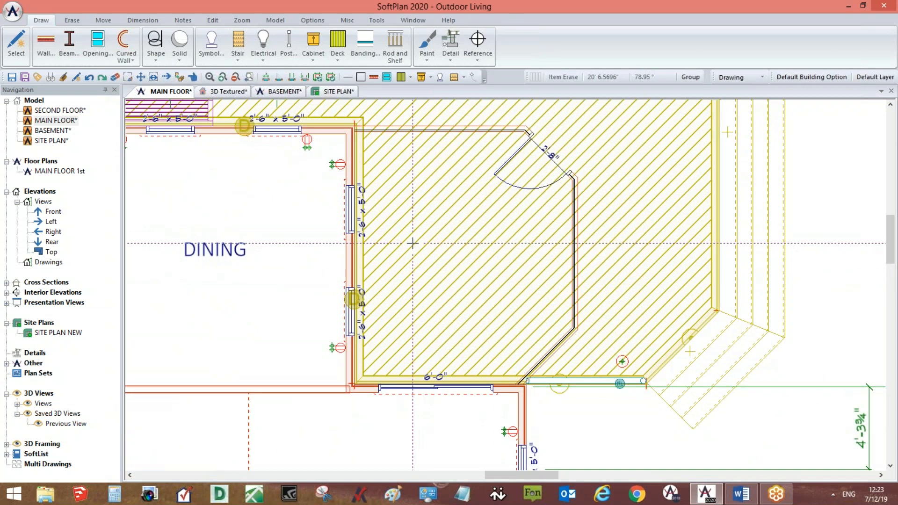
pyautogui.click(206, 47)
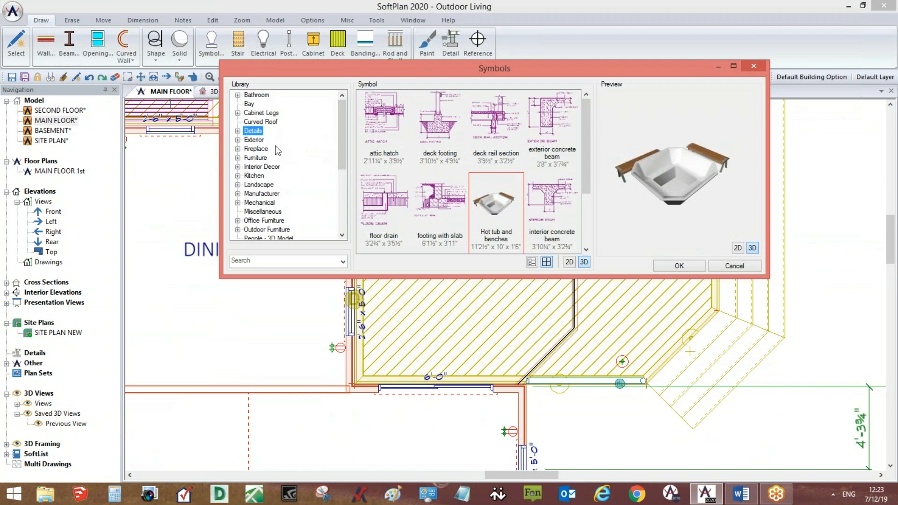
pyautogui.moveTo(340, 154); pyautogui.dragTo(336, 188)
pyautogui.click(237, 167)
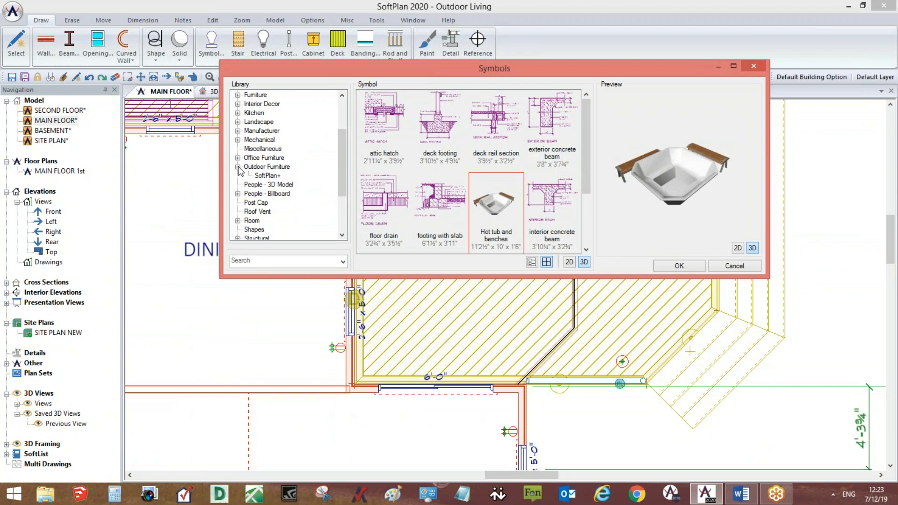
pyautogui.click(264, 176)
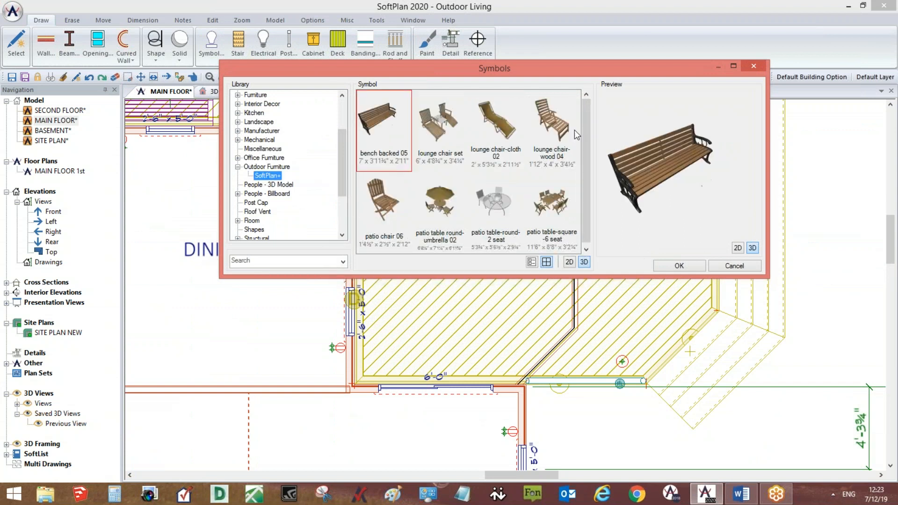
# Place the lounge chair set against the dining room wall inside the screened enclosure, and save the plan for viewing in textured 3D.
pyautogui.moveTo(477, 64); pyautogui.dragTo(393, 22)
pyautogui.moveTo(454, 277); pyautogui.dragTo(503, 388, button='middle')
pyautogui.scroll(-1, 504, 388)
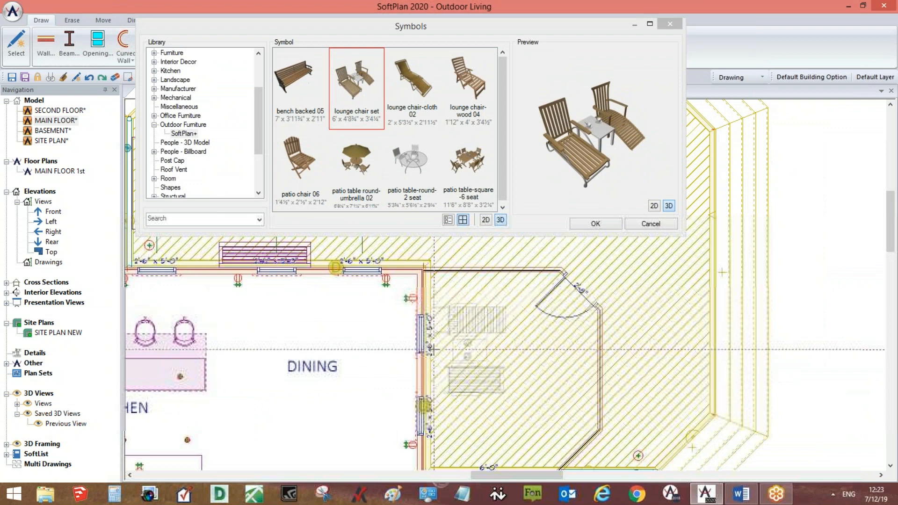
pyautogui.click(423, 349)
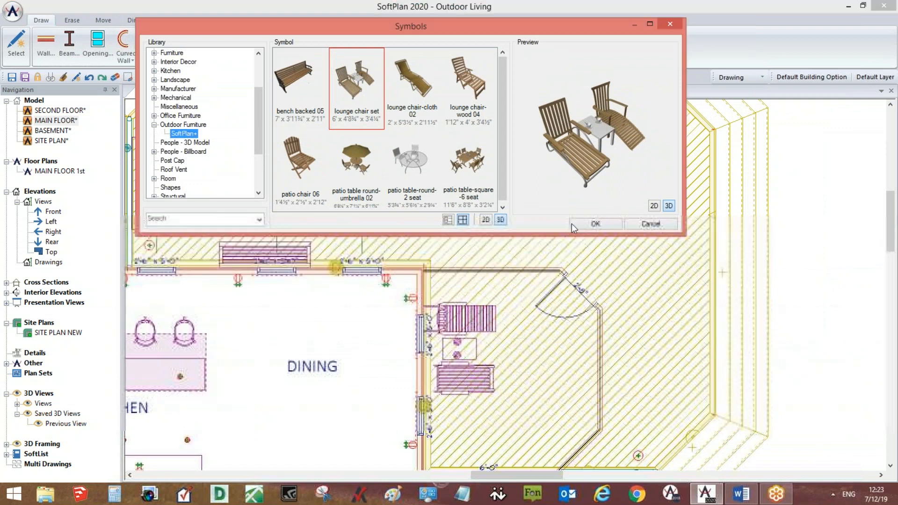
pyautogui.click(595, 224)
pyautogui.hotkey('ctrl', 's')
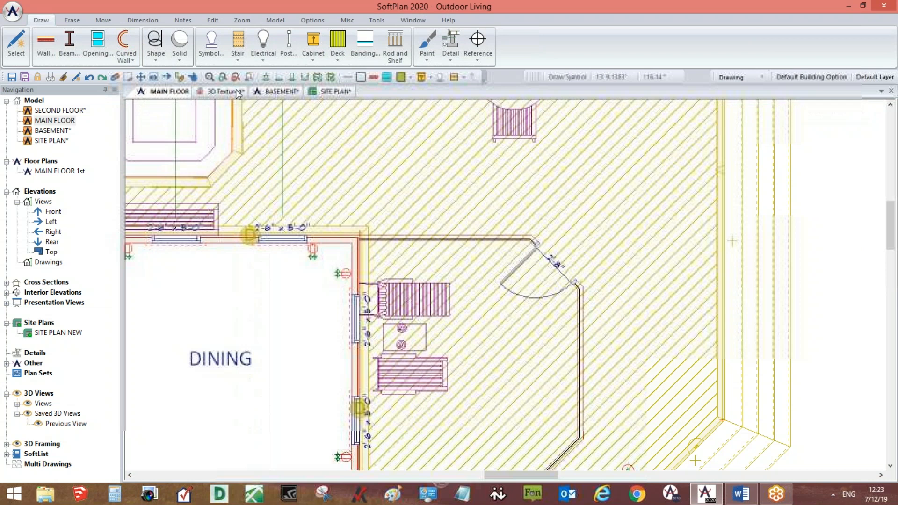
pyautogui.click(236, 91)
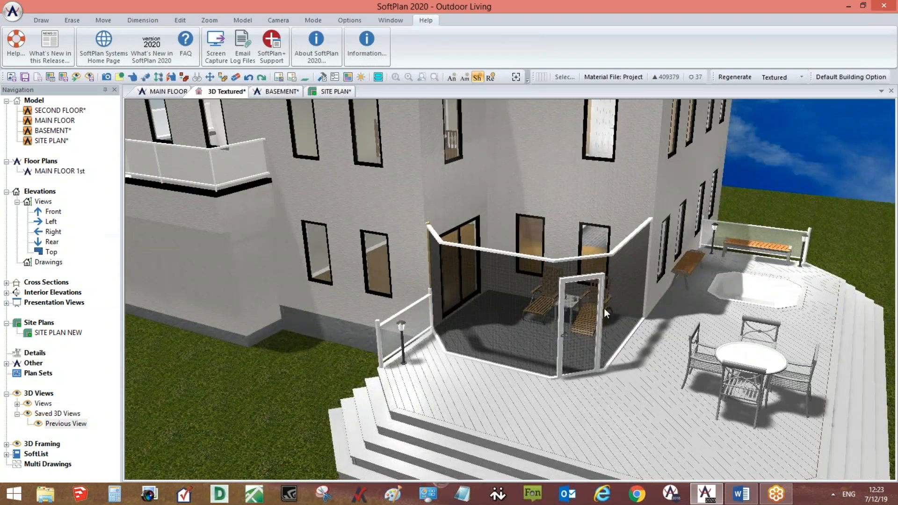
# Change the None layer of the 3.5" Screened Wall definition to Stud and set the stud spacing to 24 inches.
pyautogui.rightClick(515, 318)
pyautogui.click(536, 333)
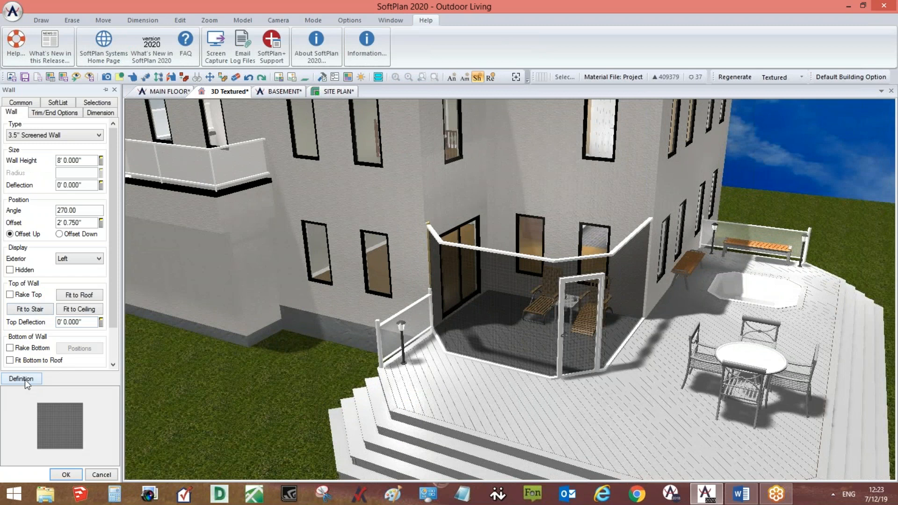
pyautogui.click(23, 379)
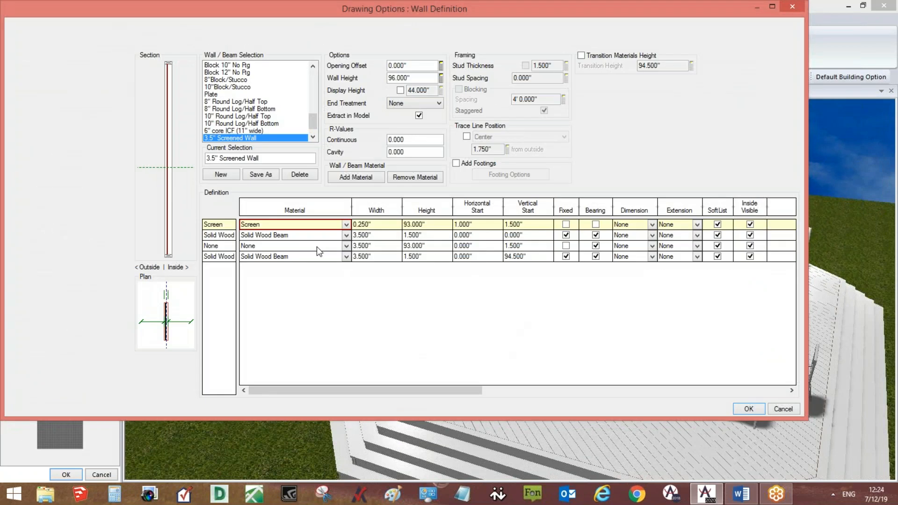
pyautogui.click(346, 247)
pyautogui.moveTo(348, 184); pyautogui.dragTo(346, 220)
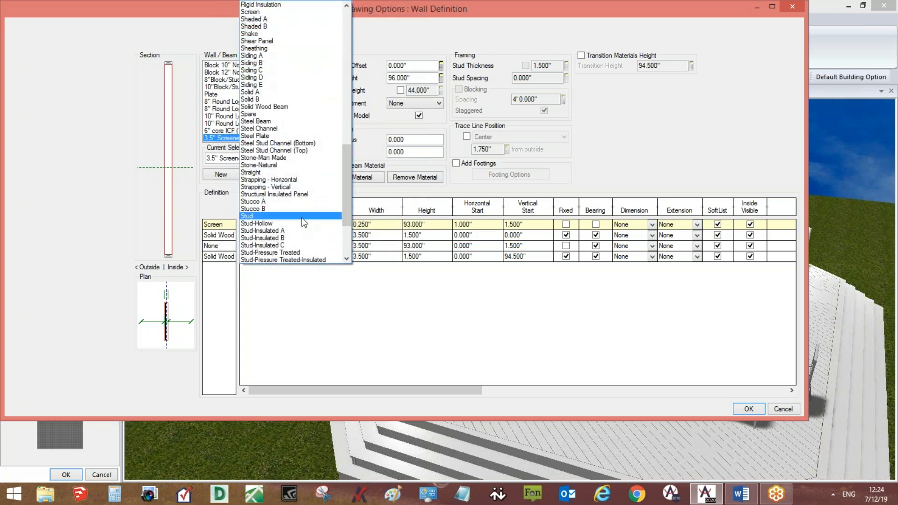
pyautogui.click(303, 218)
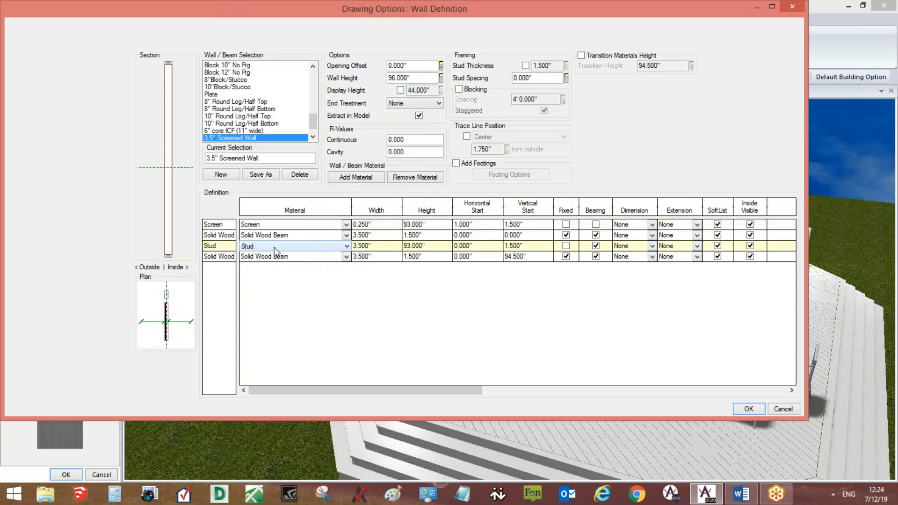
pyautogui.doubleClick(525, 78)
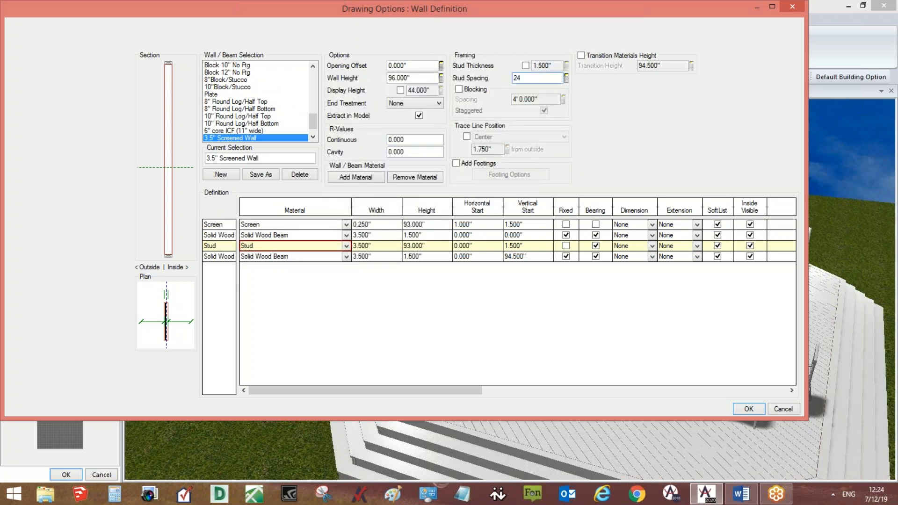
pyautogui.click(748, 409)
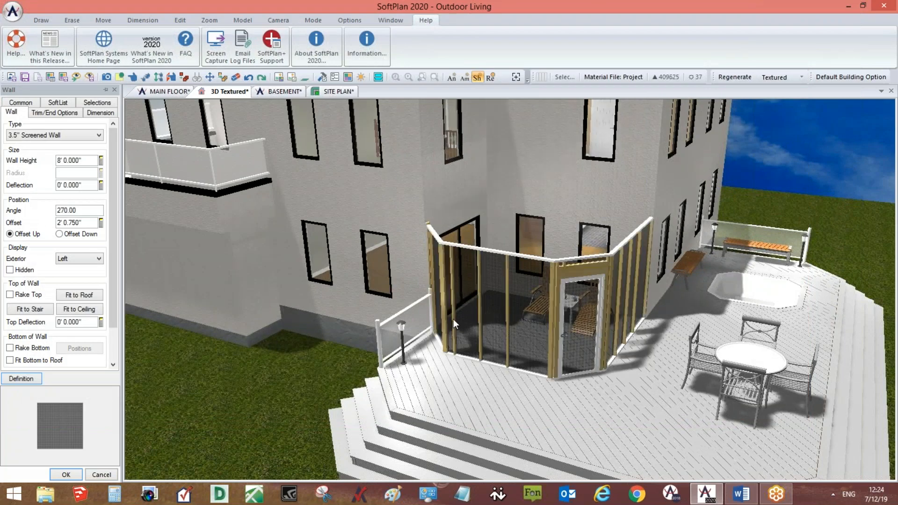
# Turn off the header for the screen door in the porch's screened wall.
pyautogui.moveTo(495, 320)
pyautogui.mouseDown(button='middle')
pyautogui.moveTo(481, 316)
pyautogui.moveTo(490, 317)
pyautogui.mouseUp(button='middle')
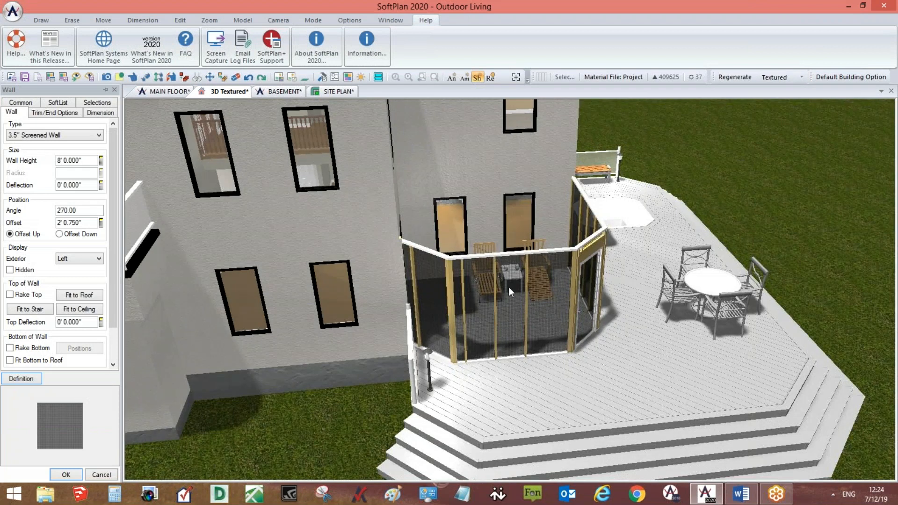
pyautogui.moveTo(552, 306)
pyautogui.mouseDown(button='middle')
pyautogui.moveTo(523, 306)
pyautogui.moveTo(547, 307)
pyautogui.mouseUp(button='middle')
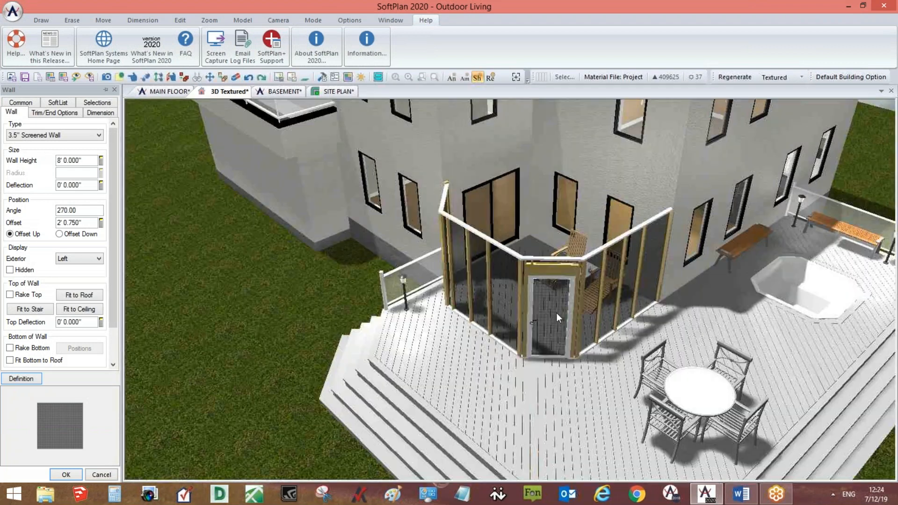
pyautogui.rightClick(555, 313)
pyautogui.click(569, 169)
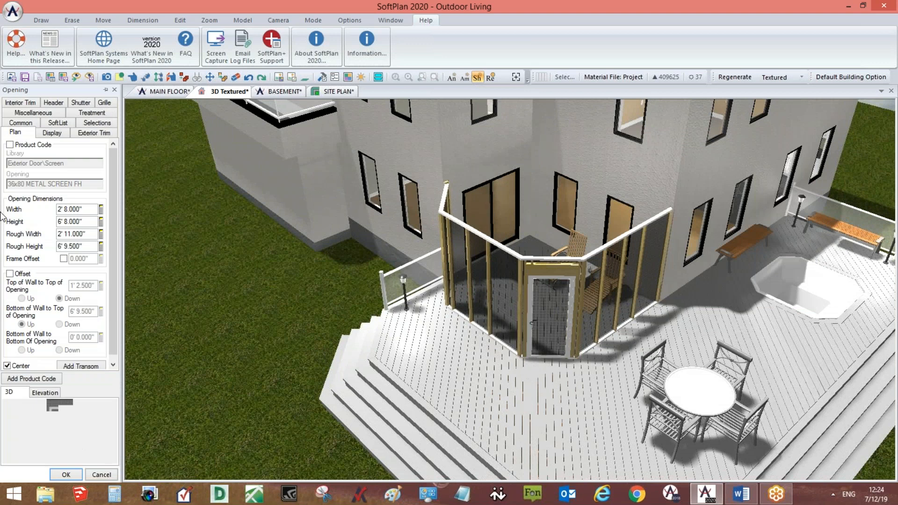
pyautogui.click(53, 103)
pyautogui.click(14, 147)
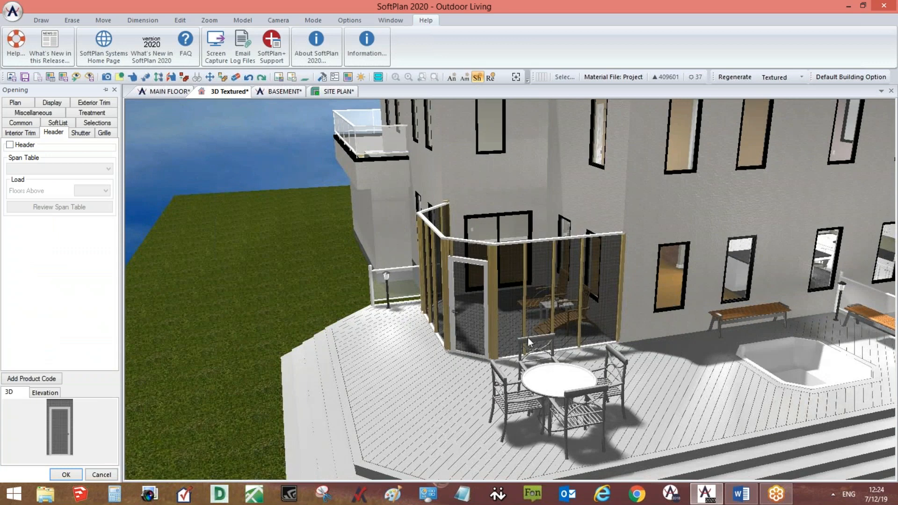
# Set the Stud layer of the 3.5" Screened Wall definition back to the None material.
pyautogui.rightClick(523, 265)
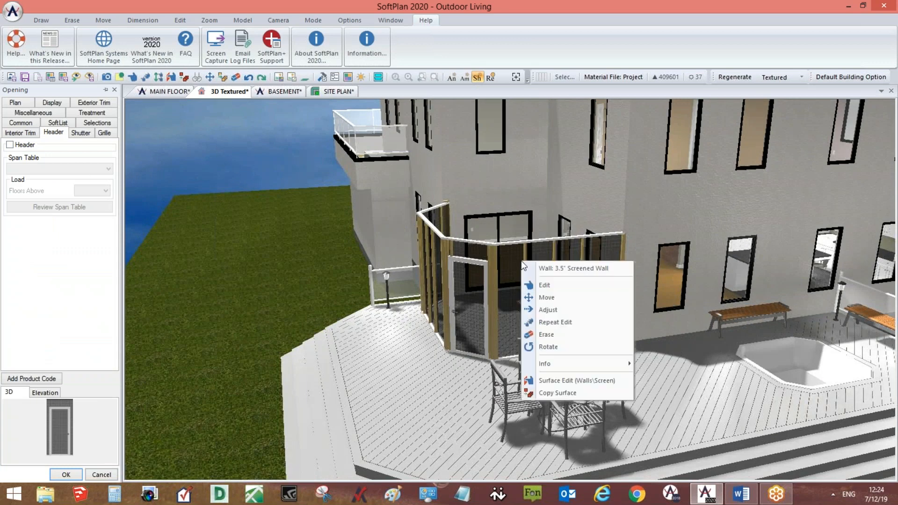
pyautogui.click(542, 286)
pyautogui.click(22, 378)
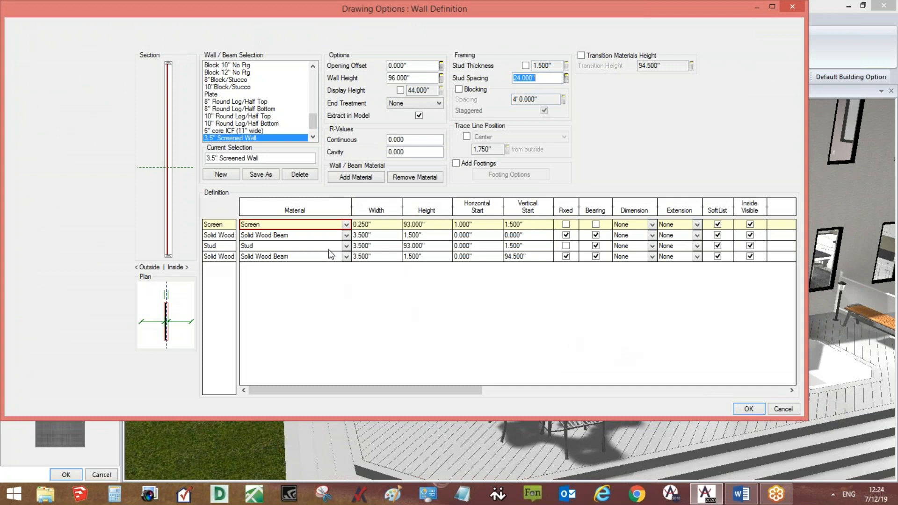
pyautogui.click(346, 246)
pyautogui.scroll(5, 356, 177)
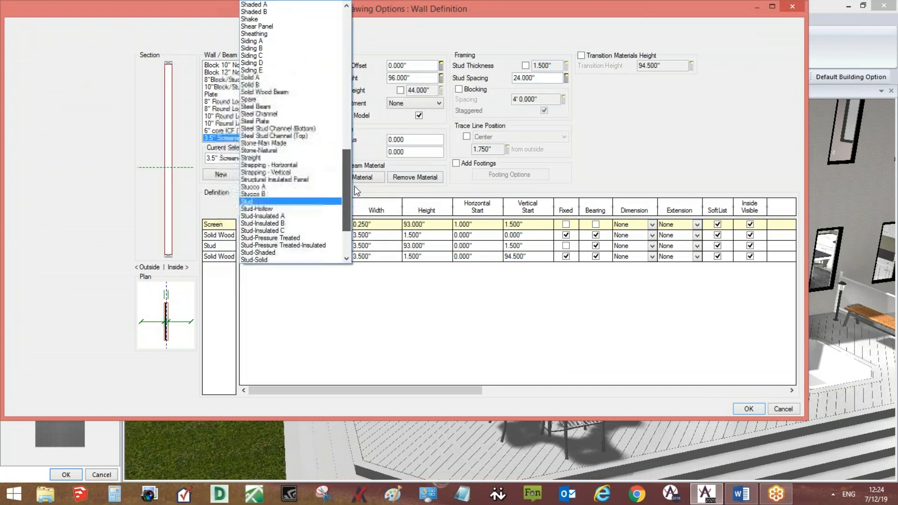
pyautogui.scroll(10, 349, 140)
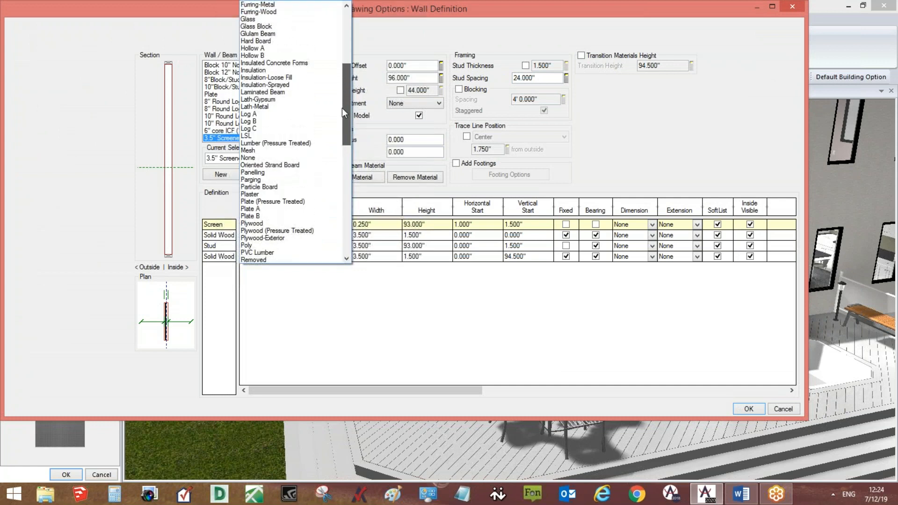
pyautogui.click(304, 153)
pyautogui.click(750, 409)
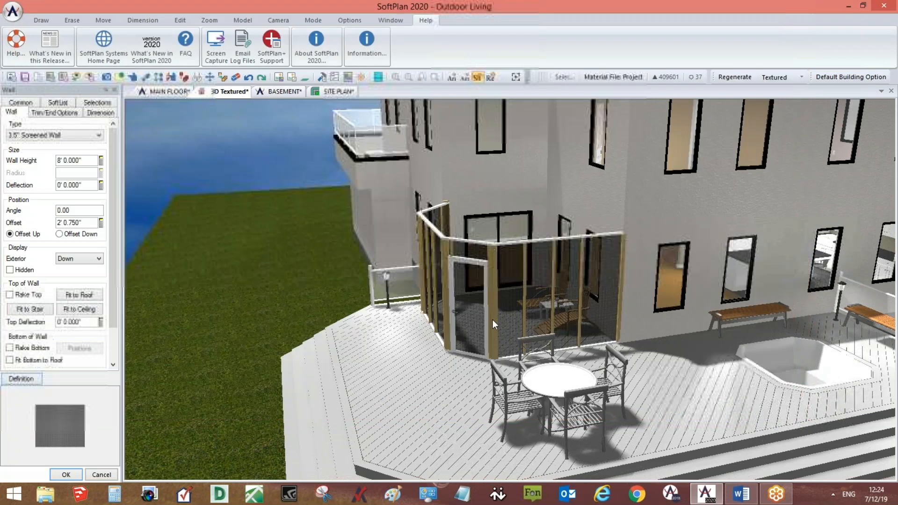
# Save the main floor plan and place a Structural 4x4 pressure treated post in the screened wall at the corner beside the door.
pyautogui.click(167, 92)
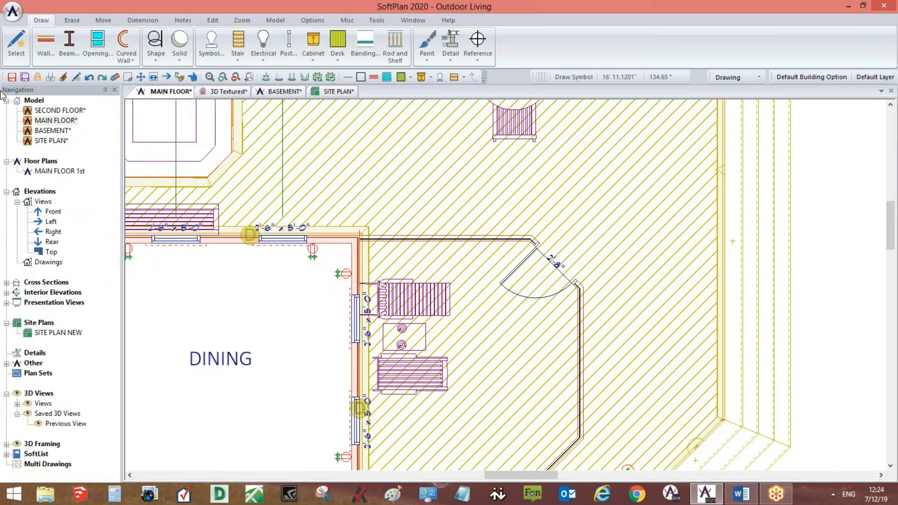
pyautogui.click(11, 78)
pyautogui.click(287, 49)
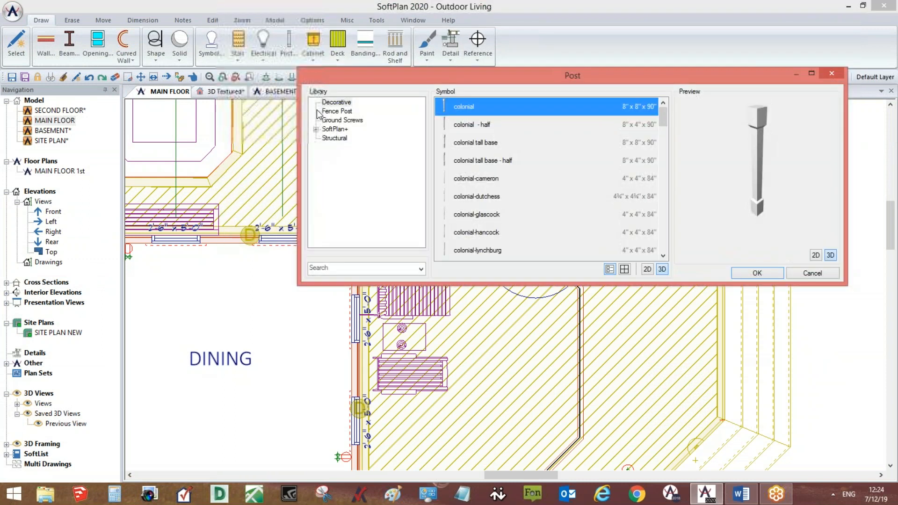
pyautogui.click(334, 139)
pyautogui.moveTo(404, 75); pyautogui.dragTo(193, 25)
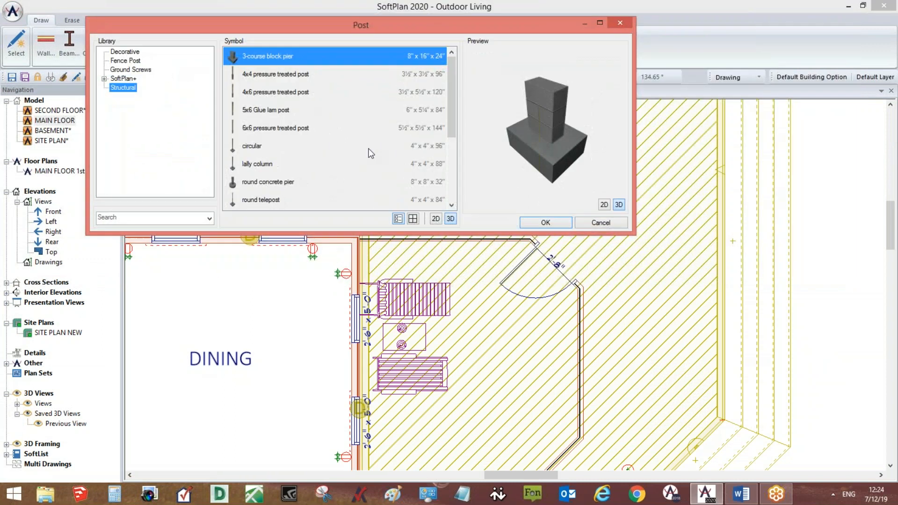
pyautogui.click(299, 89)
pyautogui.click(299, 79)
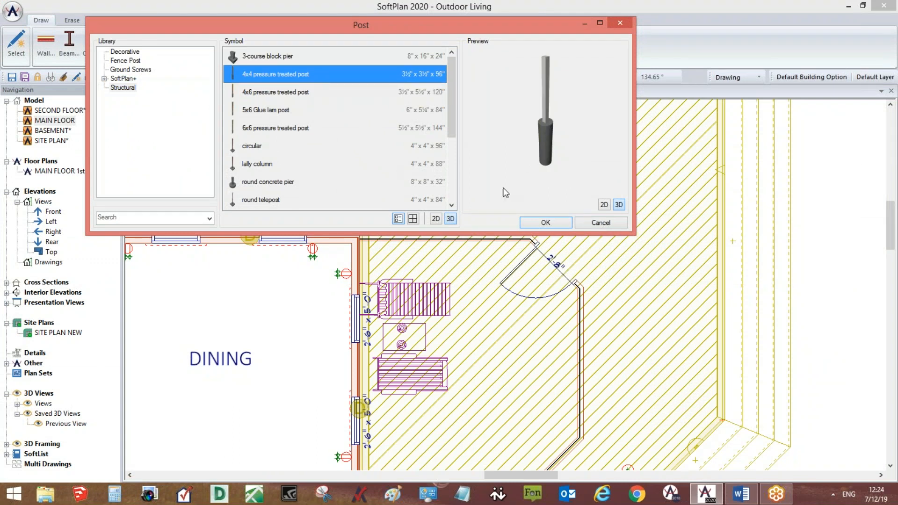
pyautogui.click(545, 222)
pyautogui.scroll(5, 520, 232)
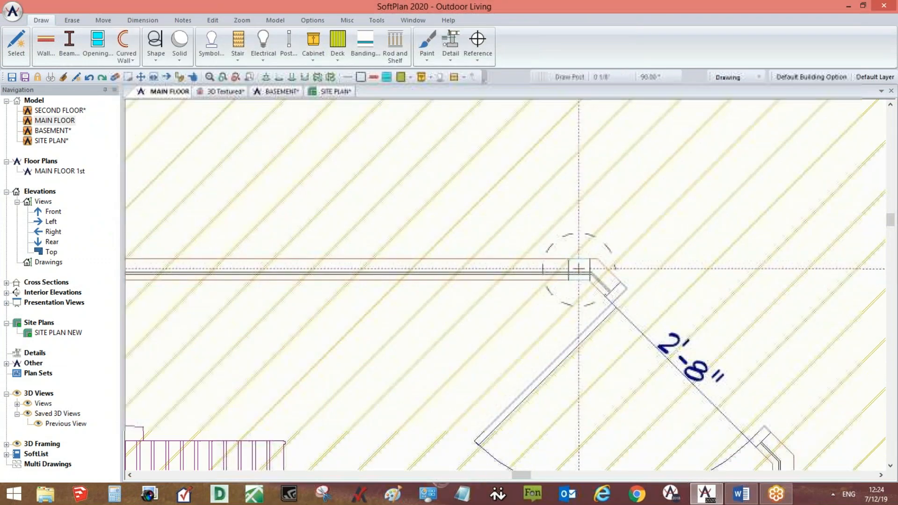
pyautogui.click(579, 269)
# Remove the pad from the new 4x4 post and adjust its elevation offset.
pyautogui.rightClick(576, 268)
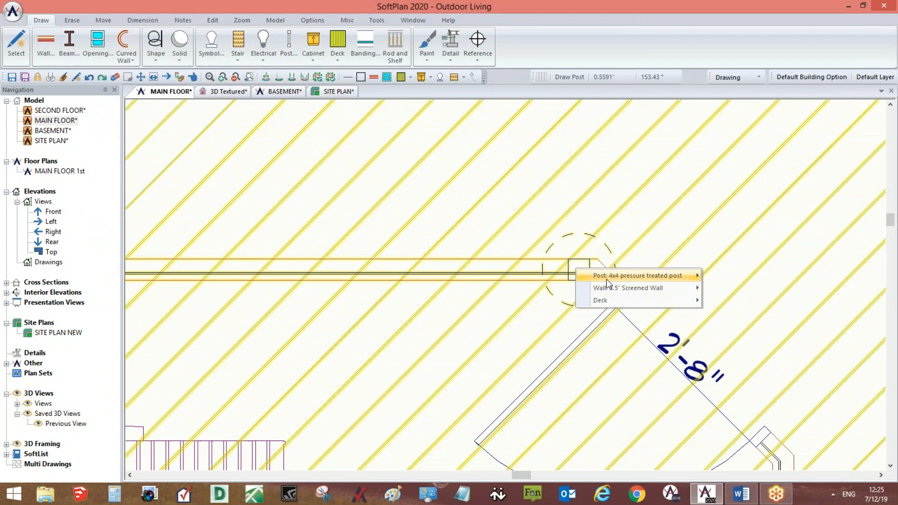
pyautogui.moveTo(606, 279)
pyautogui.click(727, 281)
pyautogui.click(21, 309)
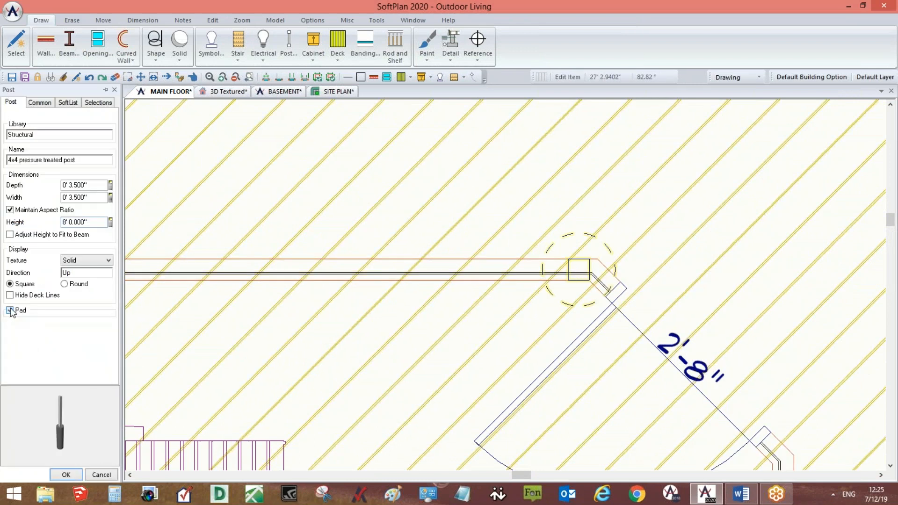
pyautogui.click(40, 104)
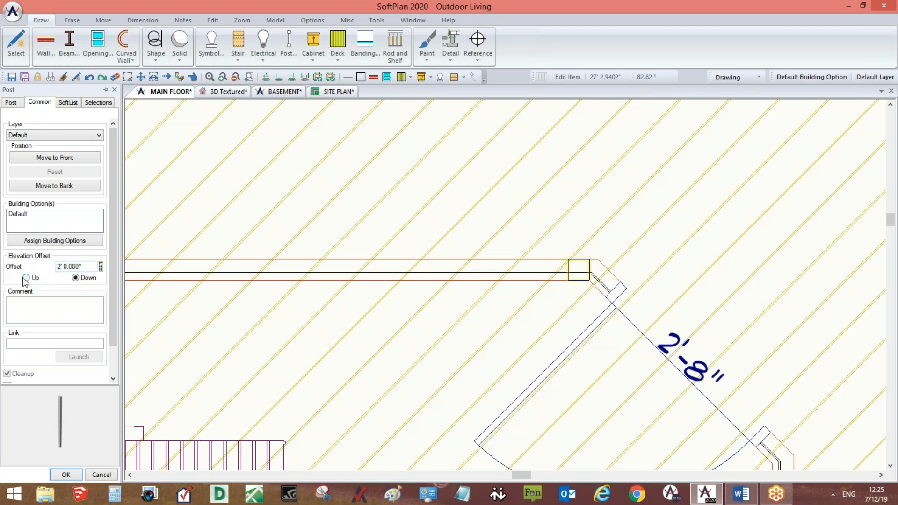
pyautogui.click(65, 475)
# Examine the new post in the textured 3D view and open its surface texture and color settings.
pyautogui.click(229, 92)
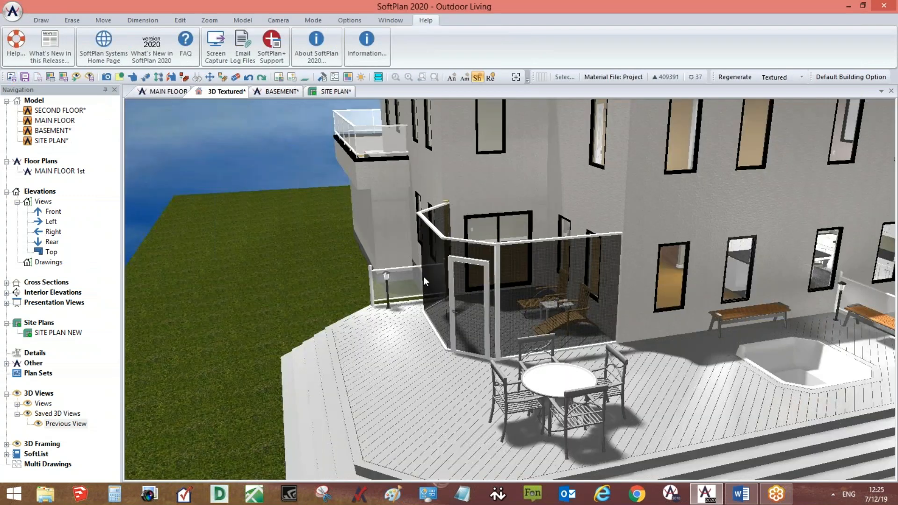
pyautogui.rightClick(502, 287)
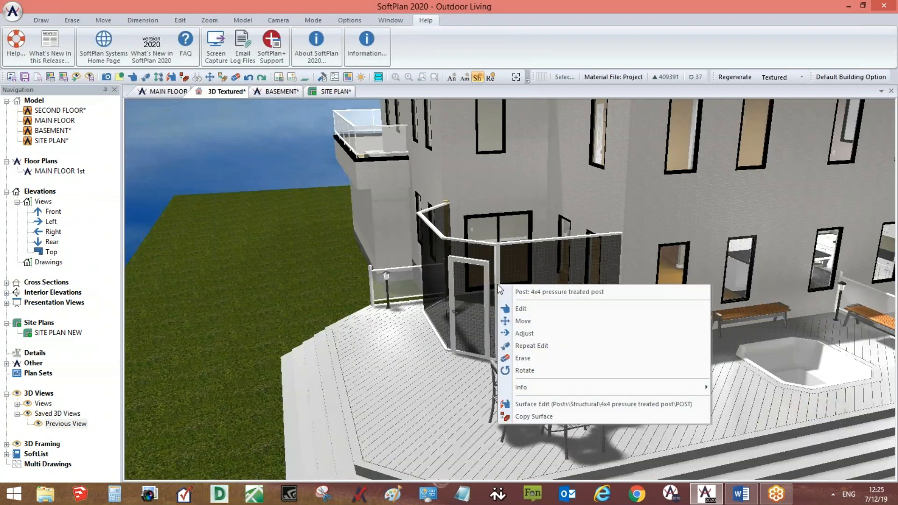
pyautogui.click(540, 404)
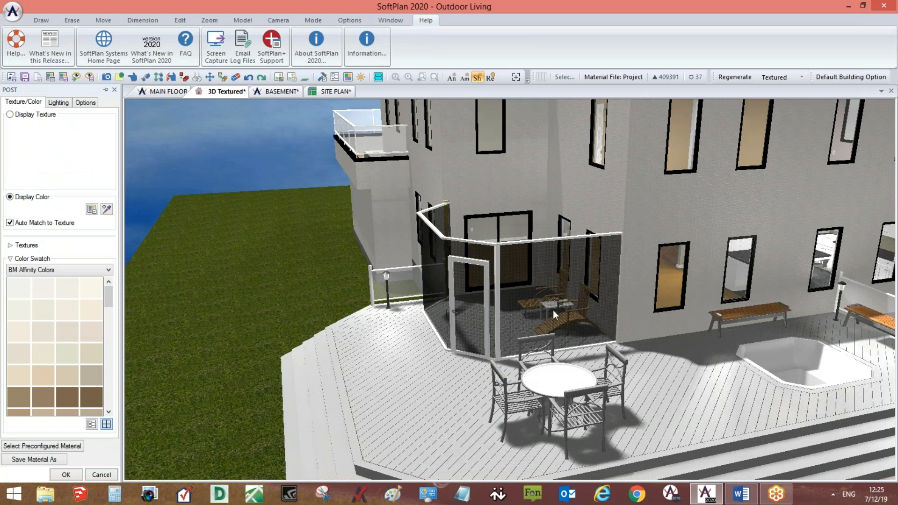
pyautogui.moveTo(553, 310); pyautogui.dragTo(570, 314, button='middle')
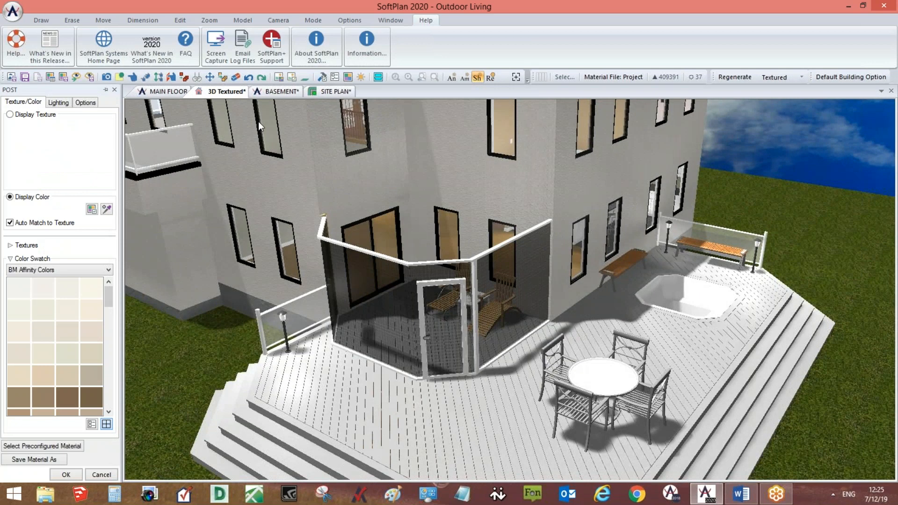
# On the main floor plan, copy the corner 4x4 post along the upper screened wall with multiple placement, ending at the house wall.
pyautogui.click(163, 94)
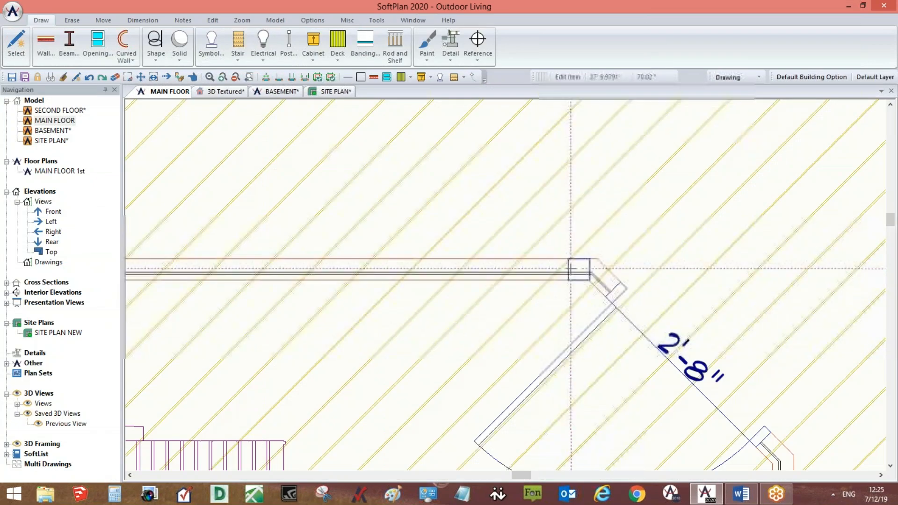
pyautogui.click(578, 269)
pyautogui.rightClick(580, 276)
pyautogui.press('c')
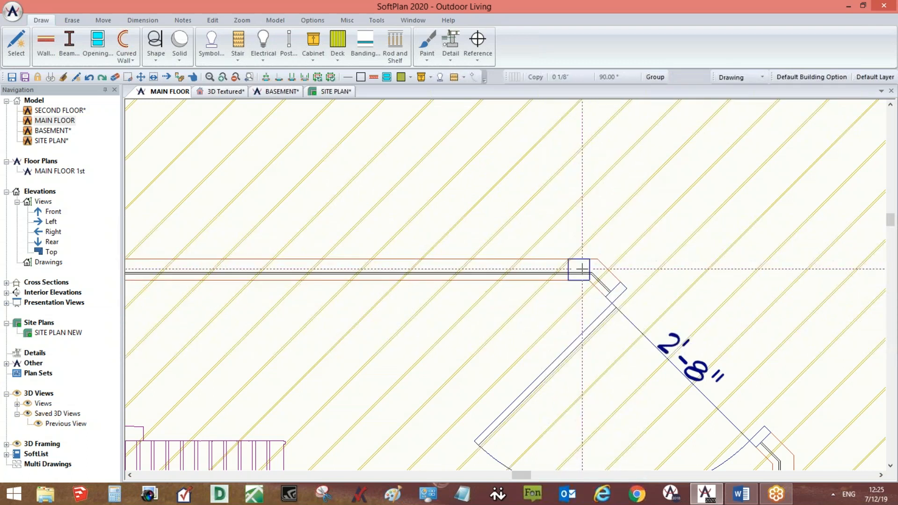
pyautogui.click(580, 271)
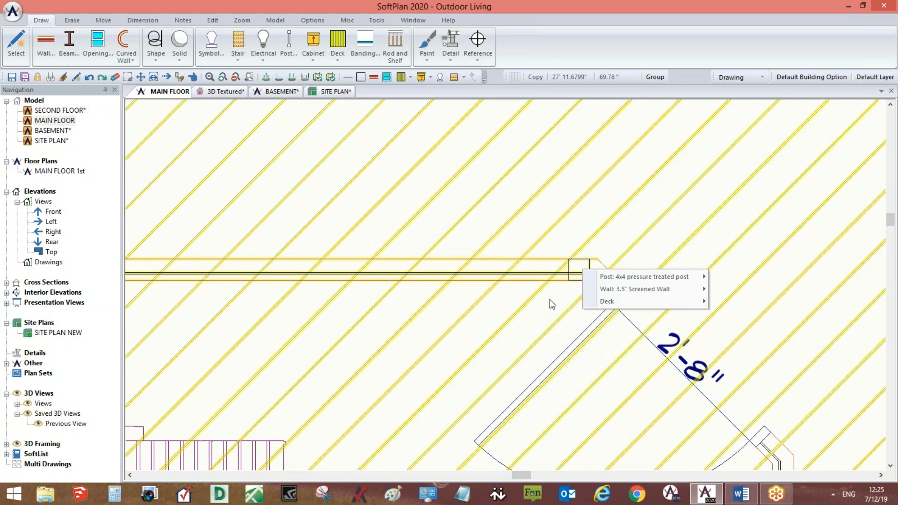
pyautogui.moveTo(608, 282)
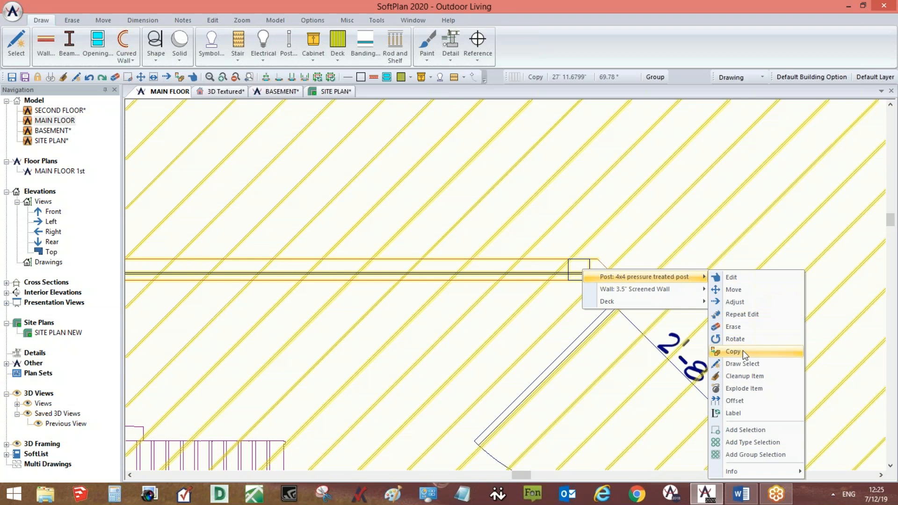
pyautogui.click(743, 350)
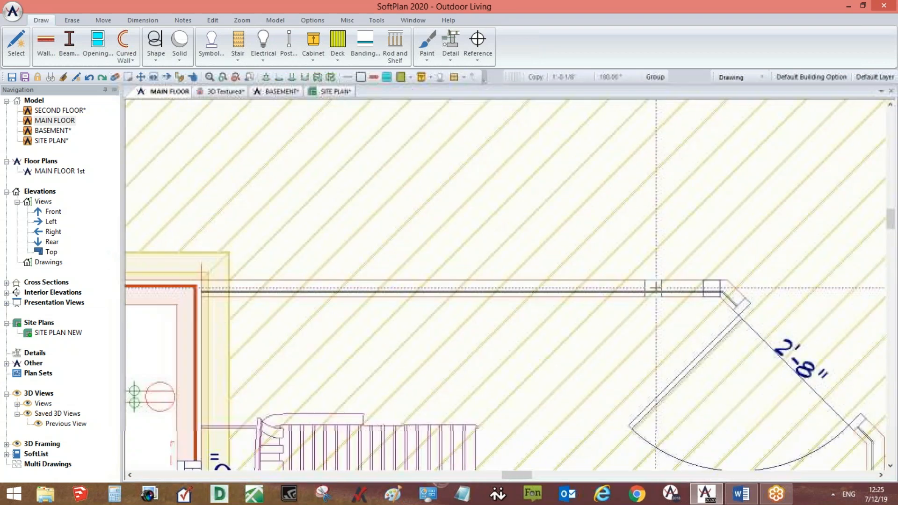
pyautogui.click(560, 288)
pyautogui.click(620, 395)
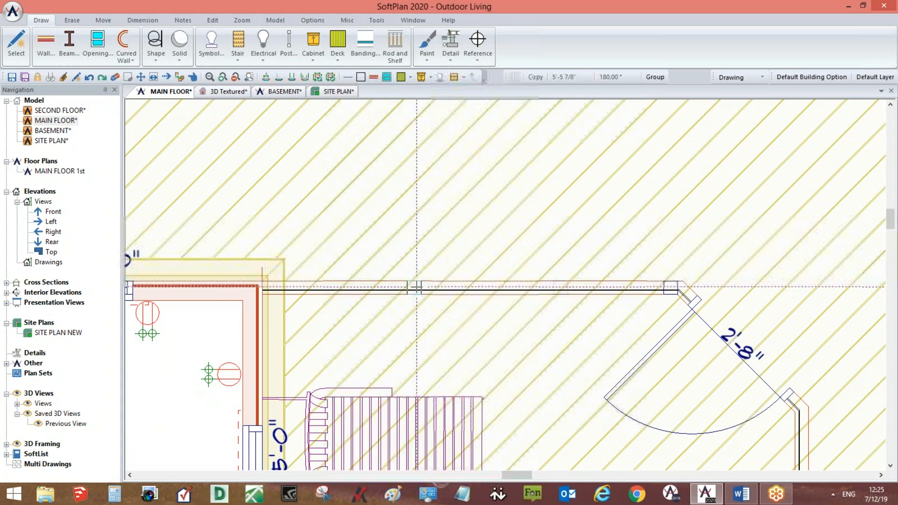
pyautogui.click(272, 287)
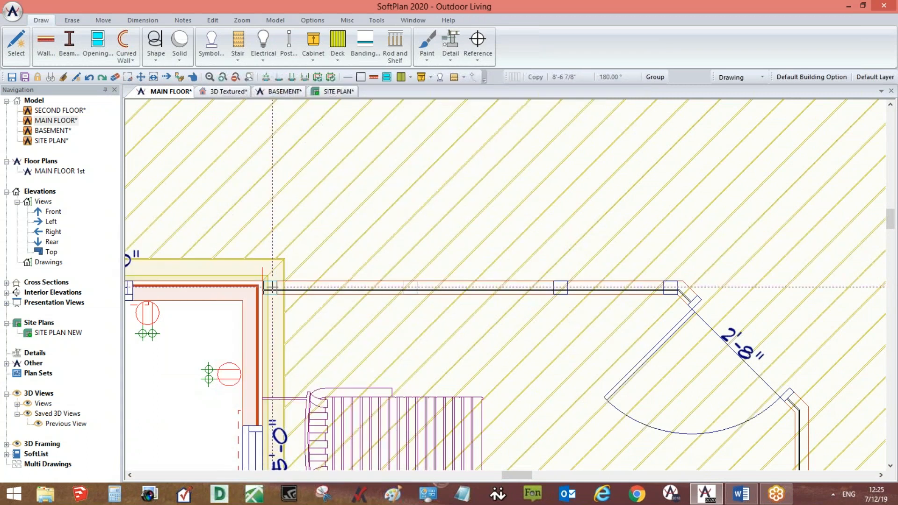
# Copy the 4x4 post to the screened wall corner on the opposite side of the 2'-8" door, using Multiple Placement.
pyautogui.scroll(2, 755, 385)
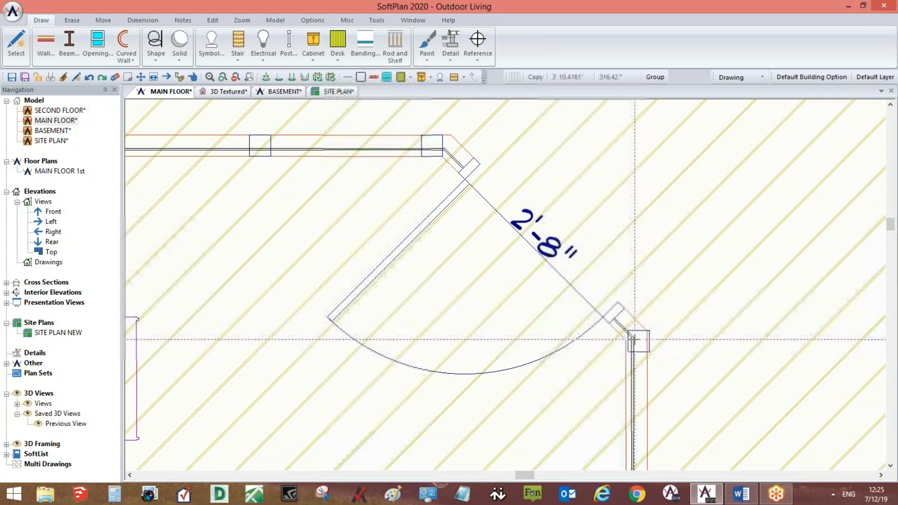
pyautogui.scroll(2, 635, 342)
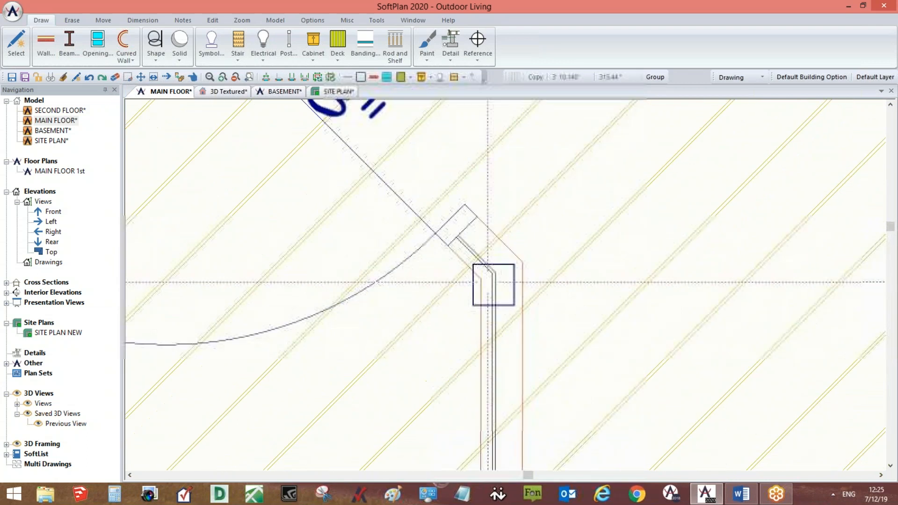
pyautogui.click(497, 280)
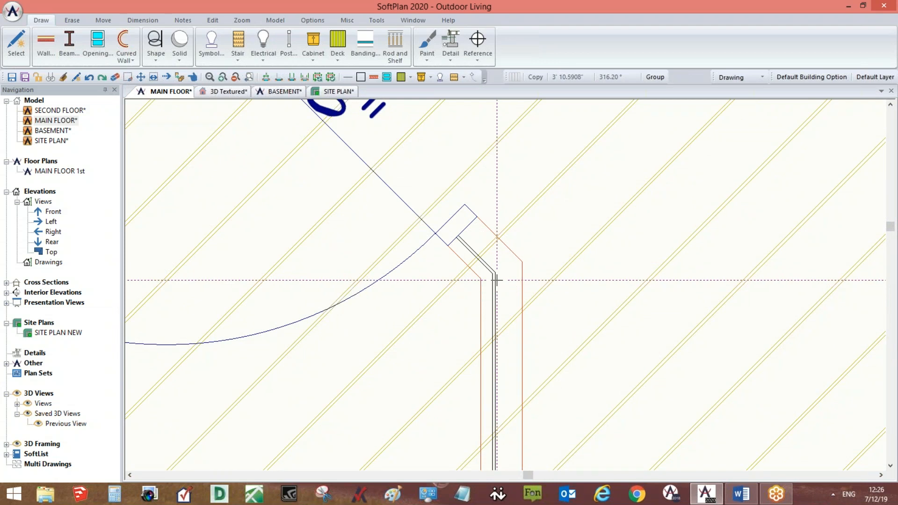
pyautogui.click(496, 280)
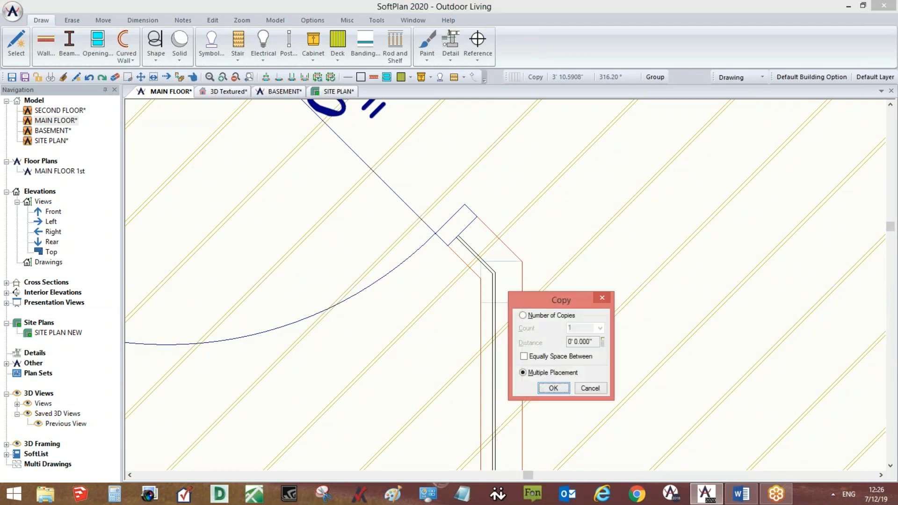
pyautogui.click(544, 385)
pyautogui.scroll(-1, 573, 360)
pyautogui.scroll(-2, 573, 360)
pyautogui.moveTo(574, 358); pyautogui.dragTo(577, 271, button='middle')
pyautogui.scroll(-2, 577, 271)
pyautogui.scroll(1, 513, 191)
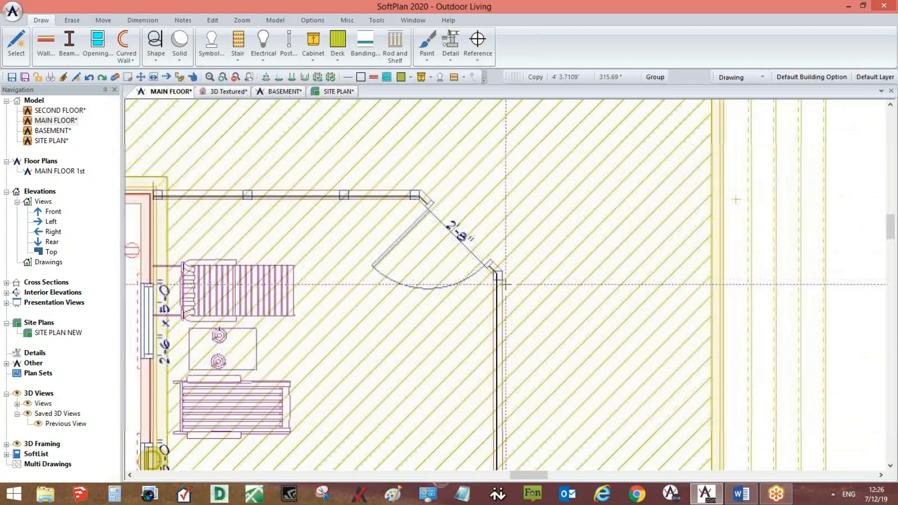
# Copy that corner post down the long straight screened wall to two intermediate positions and the lower bend.
pyautogui.scroll(2, 506, 284)
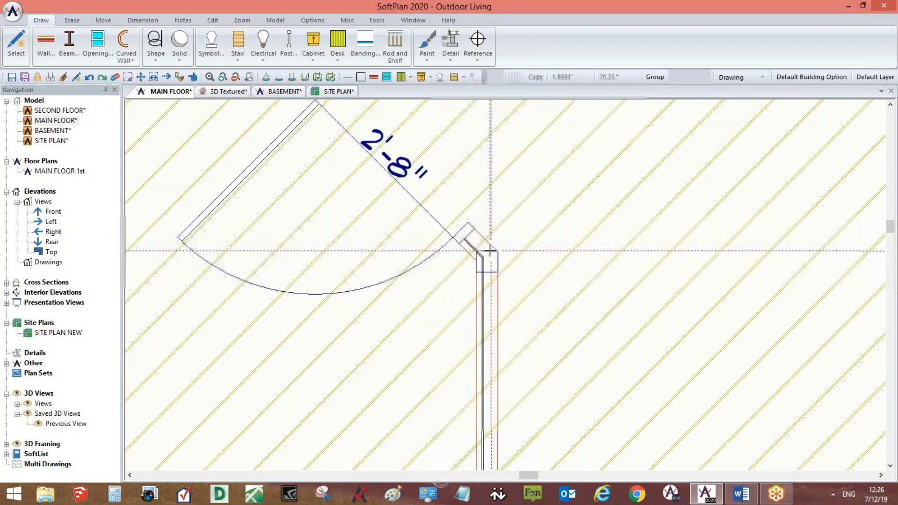
pyautogui.rightClick(494, 268)
pyautogui.moveTo(535, 290)
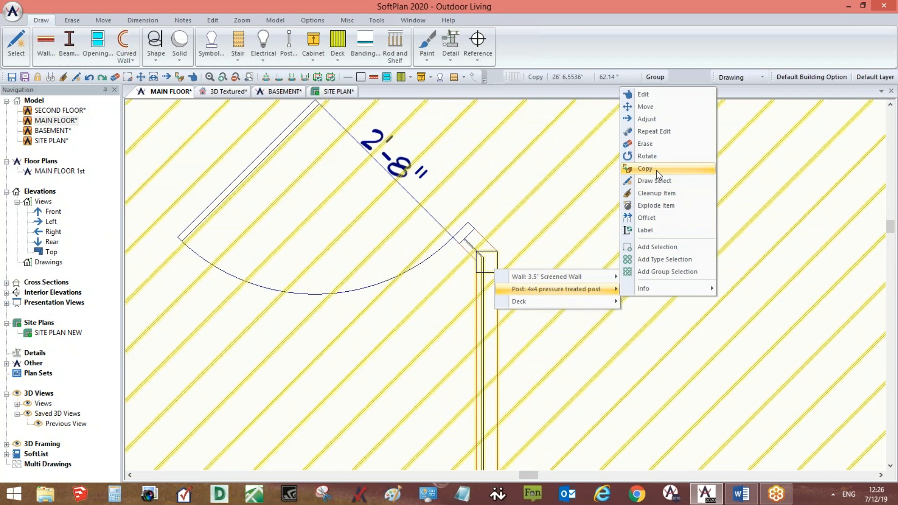
pyautogui.click(656, 170)
pyautogui.scroll(-4, 475, 277)
pyautogui.moveTo(501, 381); pyautogui.dragTo(507, 265, button='middle')
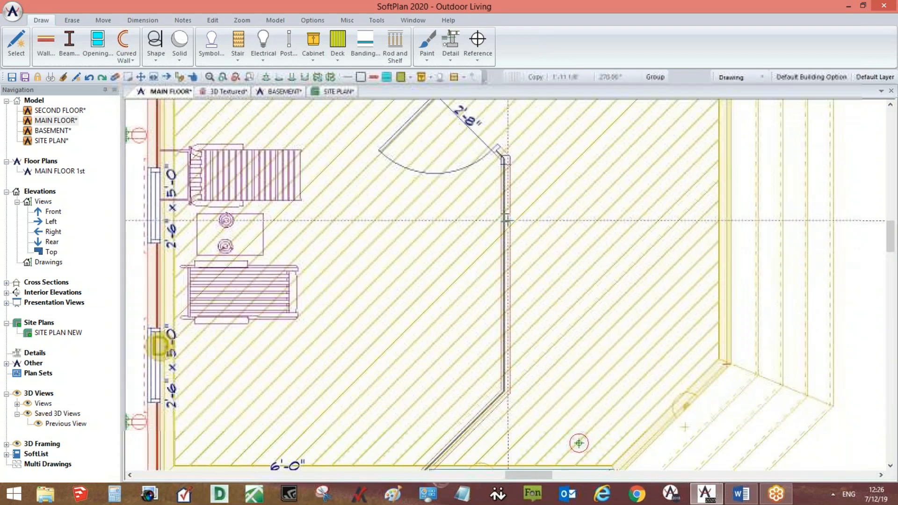
pyautogui.click(515, 272)
pyautogui.click(561, 343)
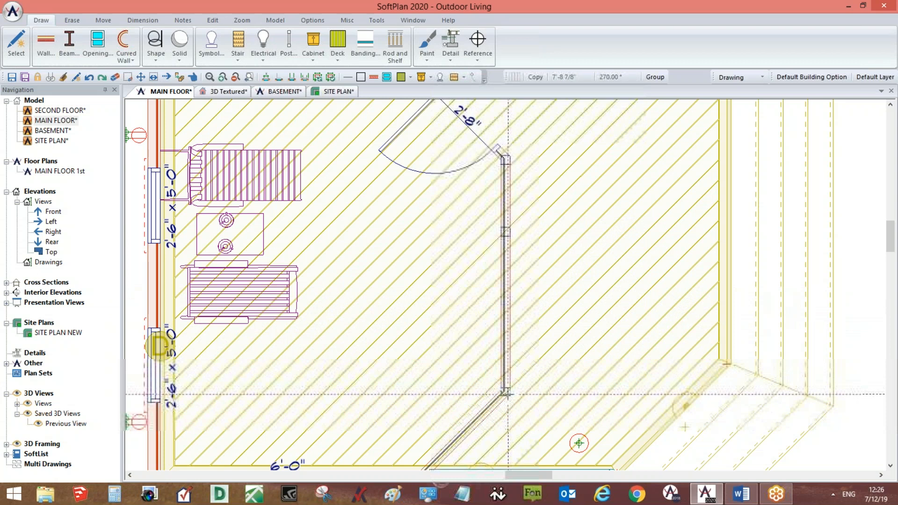
pyautogui.click(508, 392)
# Place another copy of the 4x4 post where the angled screened wall meets the house corner.
pyautogui.moveTo(483, 441); pyautogui.dragTo(502, 397, button='middle')
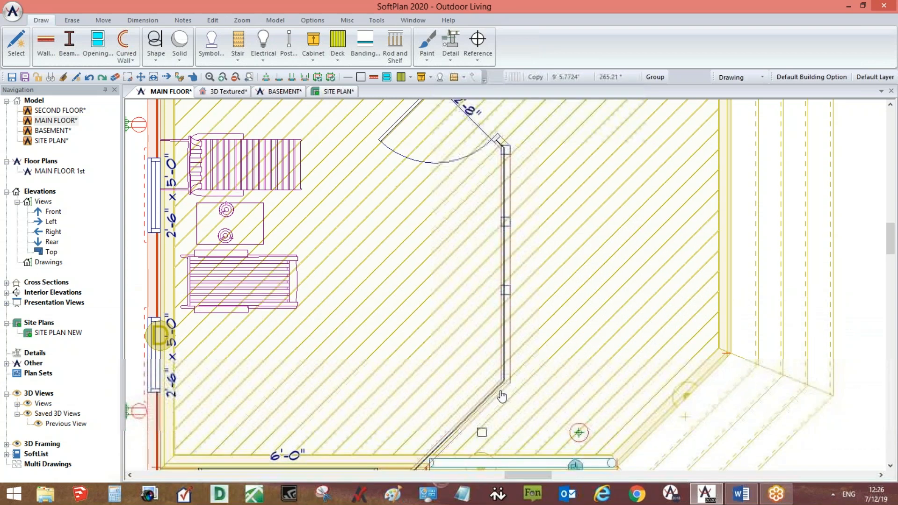
pyautogui.scroll(3, 502, 397)
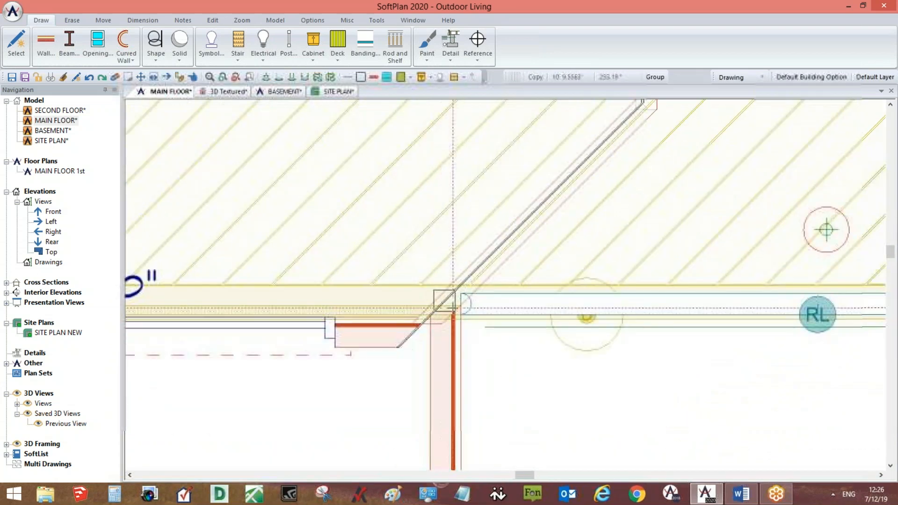
pyautogui.click(456, 303)
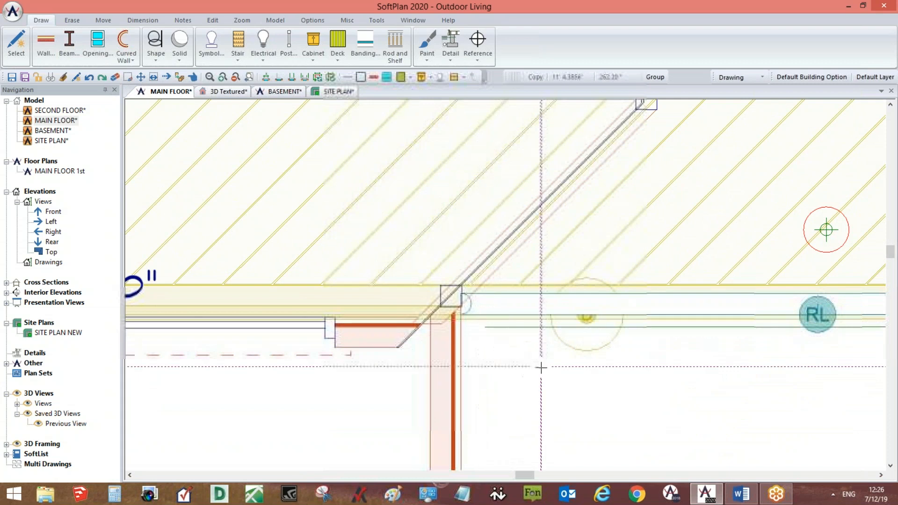
# Check the placed posts in the plan and examine the framed screened porch in the textured 3D view.
pyautogui.scroll(-4, 529, 381)
pyautogui.moveTo(580, 224); pyautogui.dragTo(501, 282, button='middle')
pyautogui.moveTo(514, 240); pyautogui.dragTo(525, 304, button='middle')
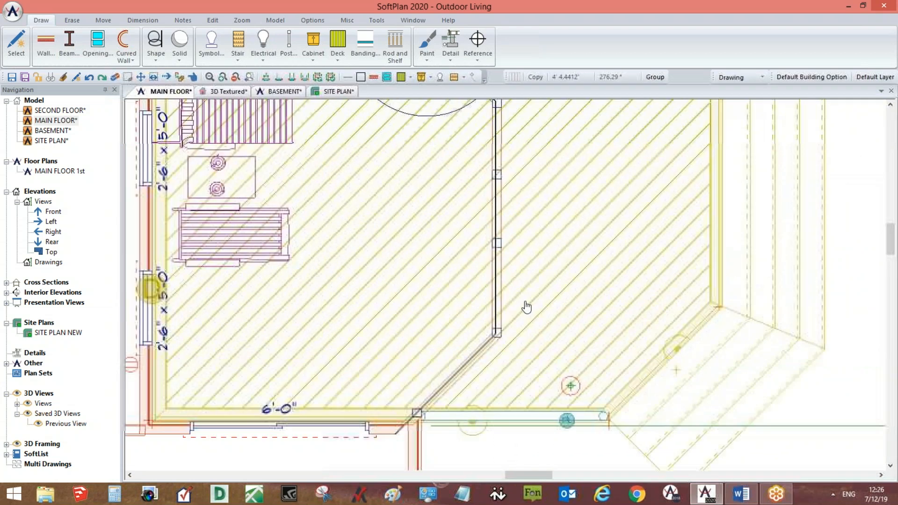
pyautogui.click(212, 91)
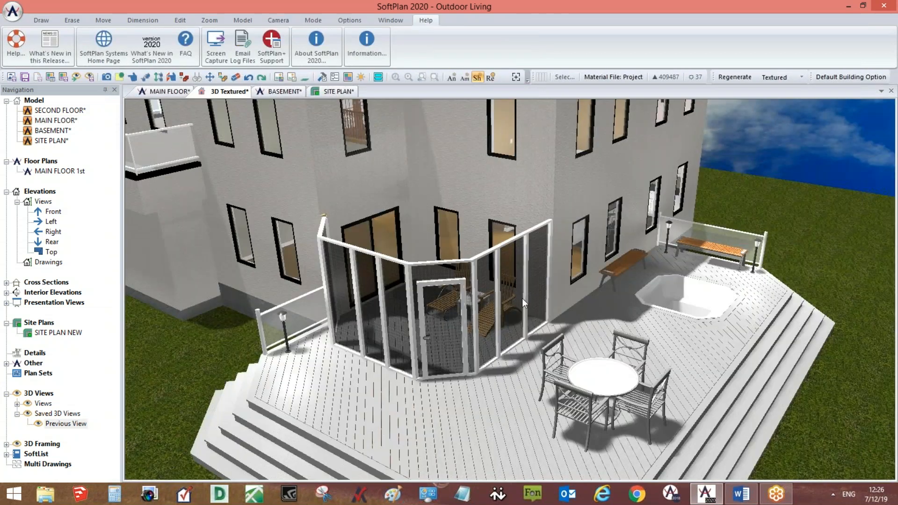
pyautogui.moveTo(478, 289); pyautogui.dragTo(505, 295)
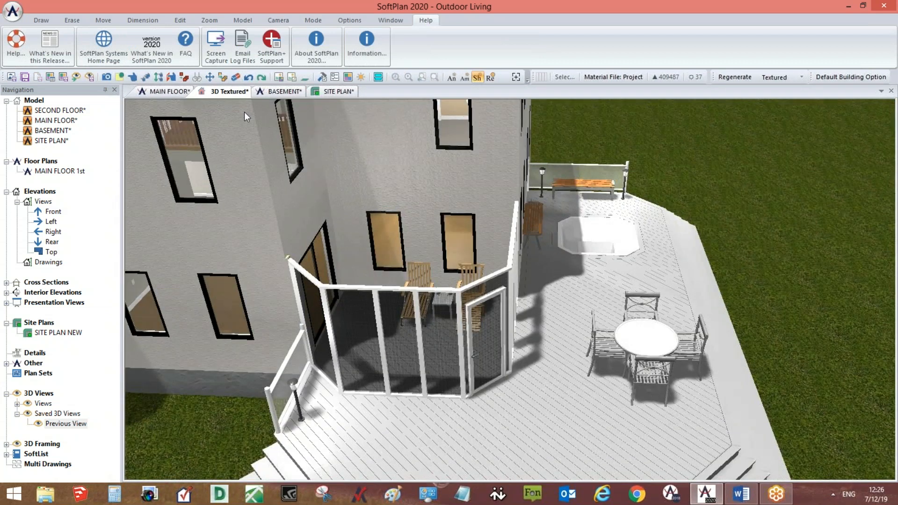
# Return to the main floor plan and switch it from Drawing to Roof mode.
pyautogui.click(174, 92)
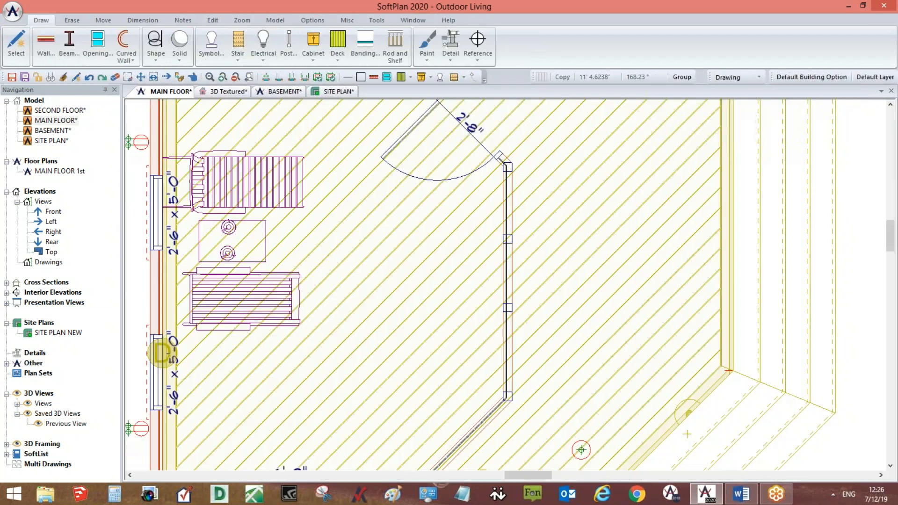
pyautogui.scroll(-2, 730, 187)
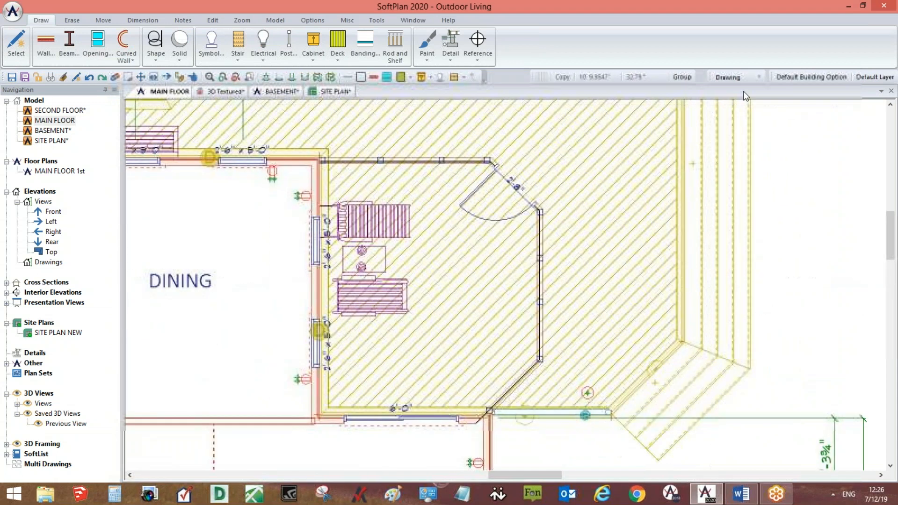
pyautogui.click(738, 77)
pyautogui.click(732, 155)
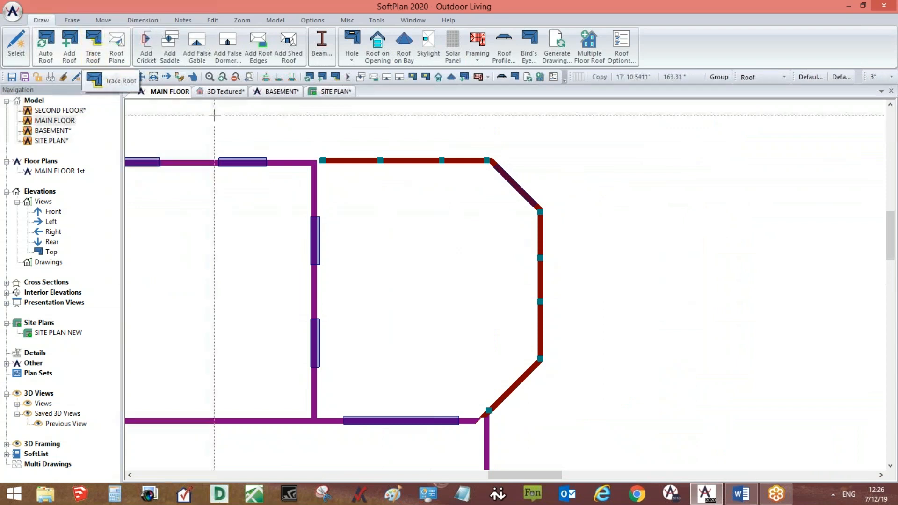
# Review the roof options' pitch, overhang and heel height and accept them.
pyautogui.click(622, 47)
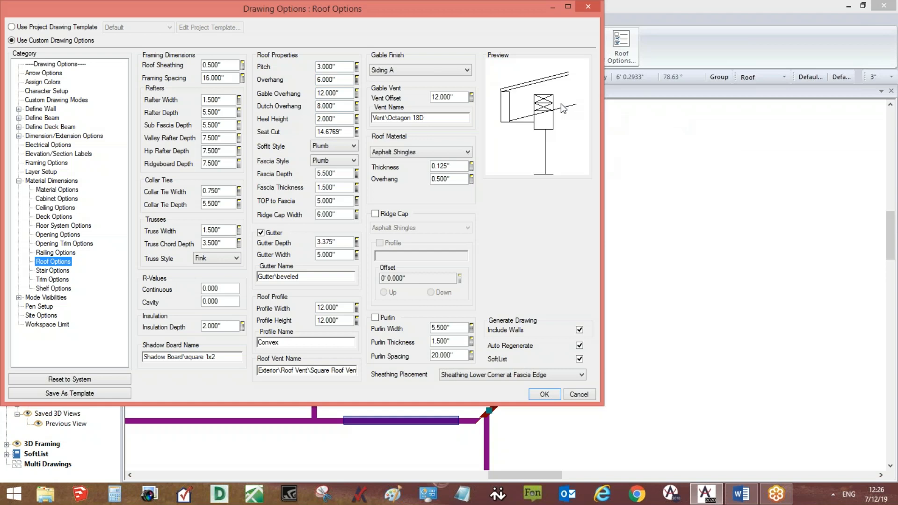
pyautogui.click(339, 65)
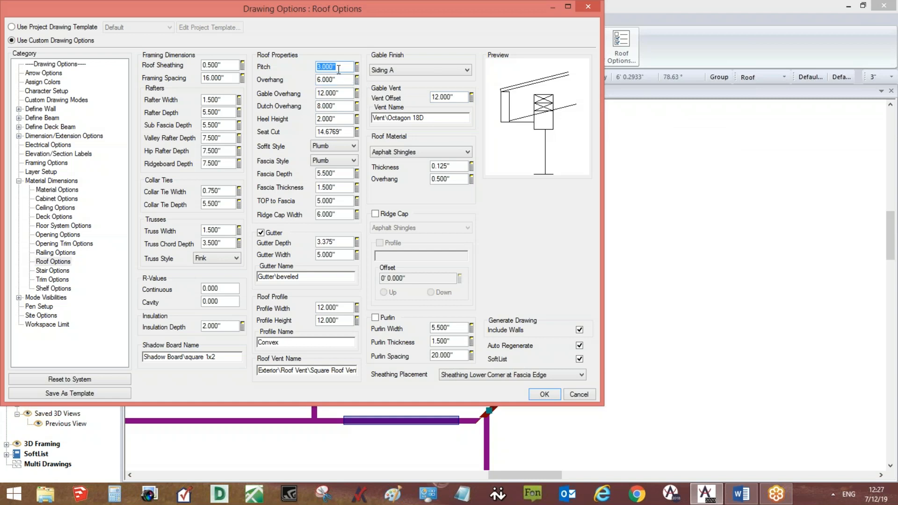
pyautogui.click(343, 82)
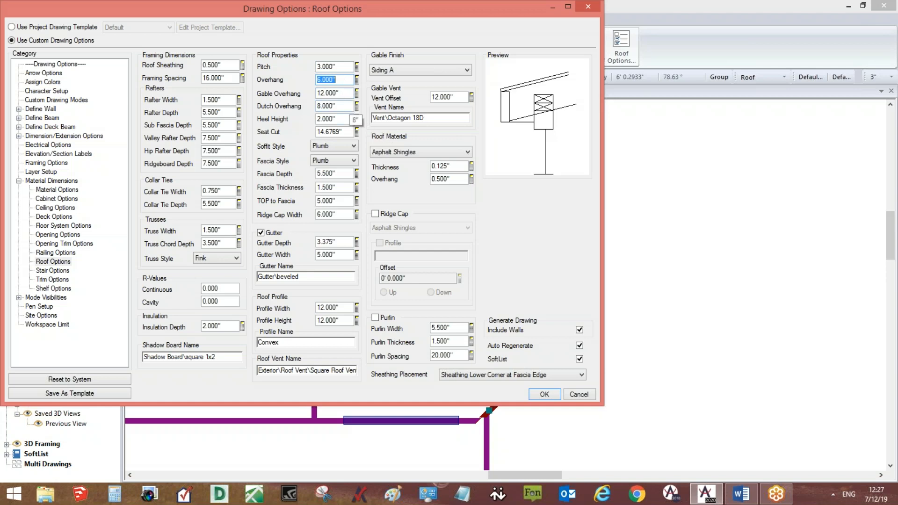
pyautogui.click(344, 118)
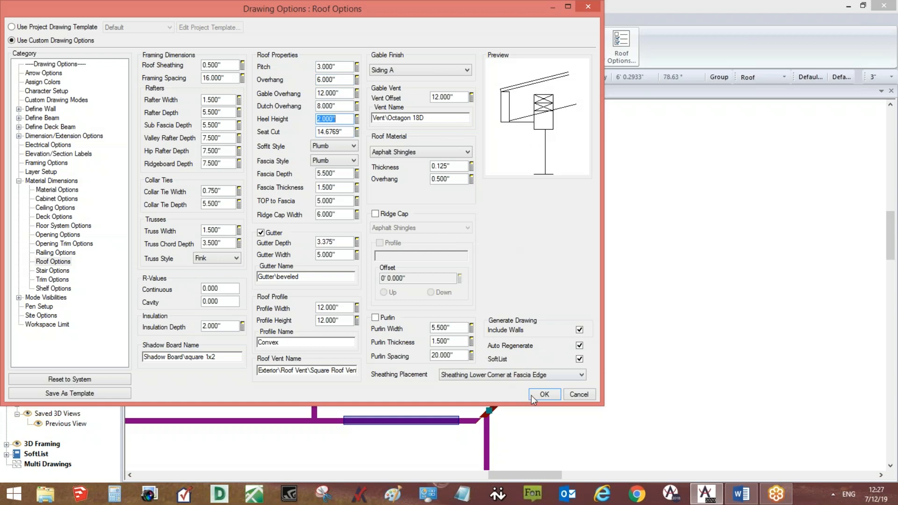
pyautogui.click(545, 394)
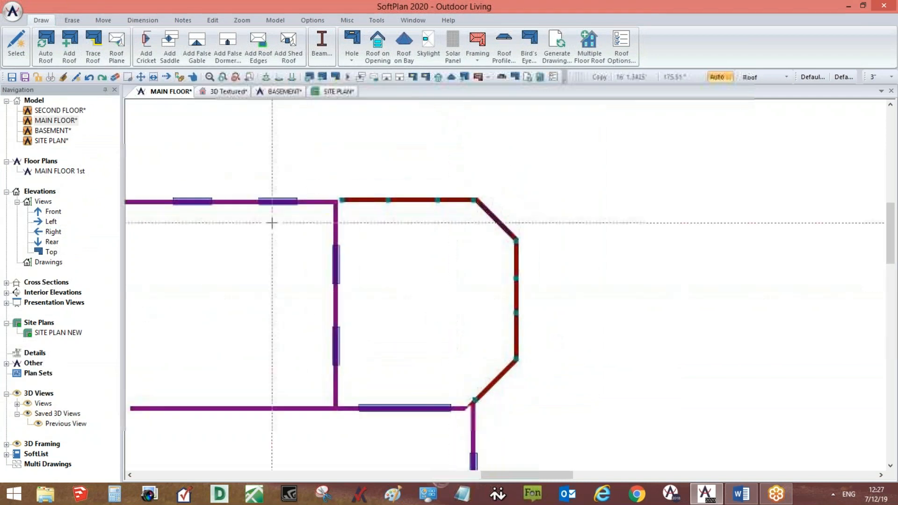
# Trace a roof around the screened porch, following the house walls and the outer corners of the screened wall.
pyautogui.click(89, 49)
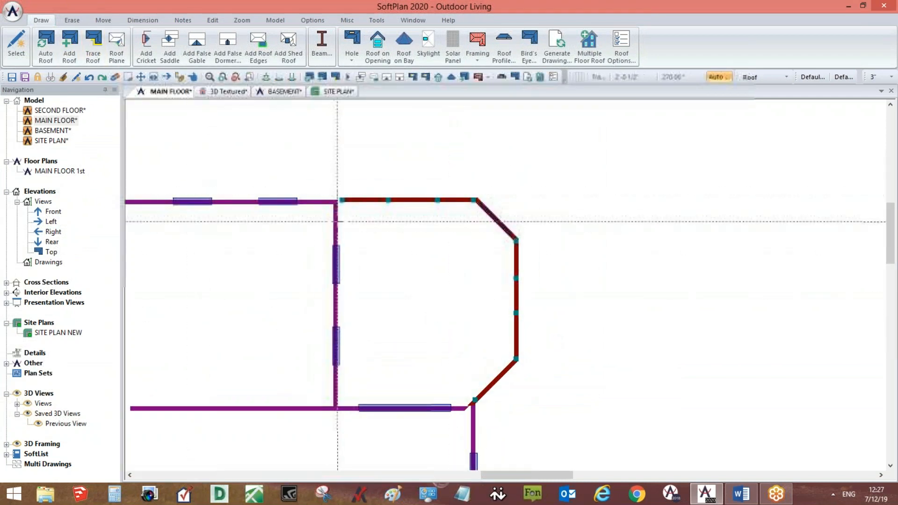
pyautogui.click(474, 403)
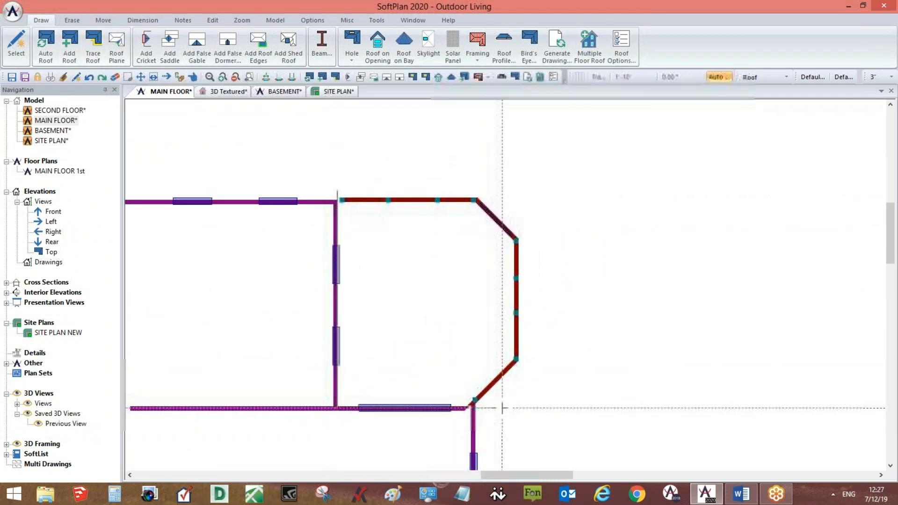
pyautogui.click(521, 361)
pyautogui.click(522, 239)
pyautogui.click(478, 198)
pyautogui.click(338, 196)
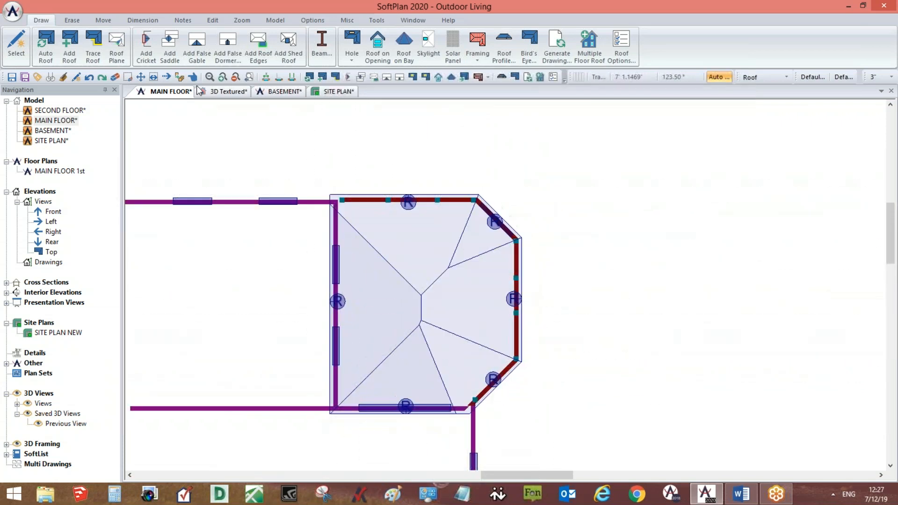
# Open the traced porch roof for editing in the textured 3D view and examine its fascia and soffit settings.
pyautogui.click(224, 91)
pyautogui.moveTo(437, 316); pyautogui.dragTo(453, 330, button='middle')
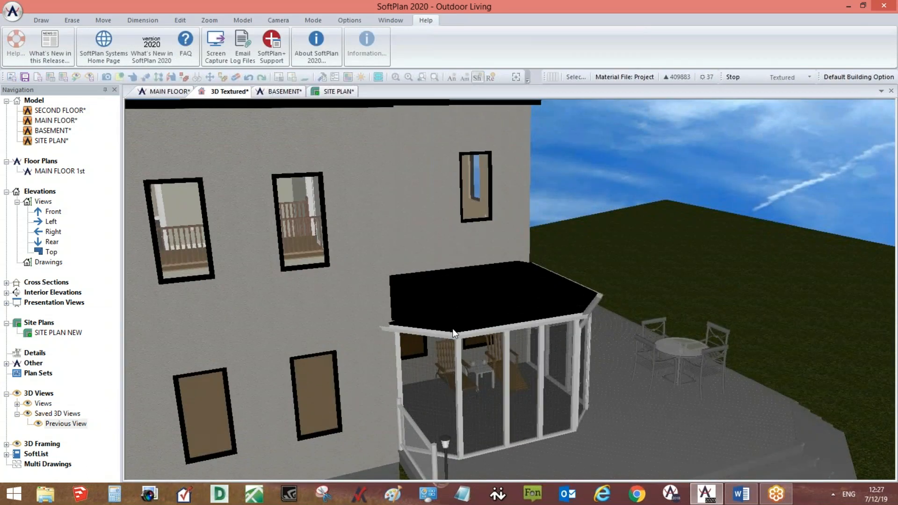
pyautogui.rightClick(471, 314)
pyautogui.click(487, 320)
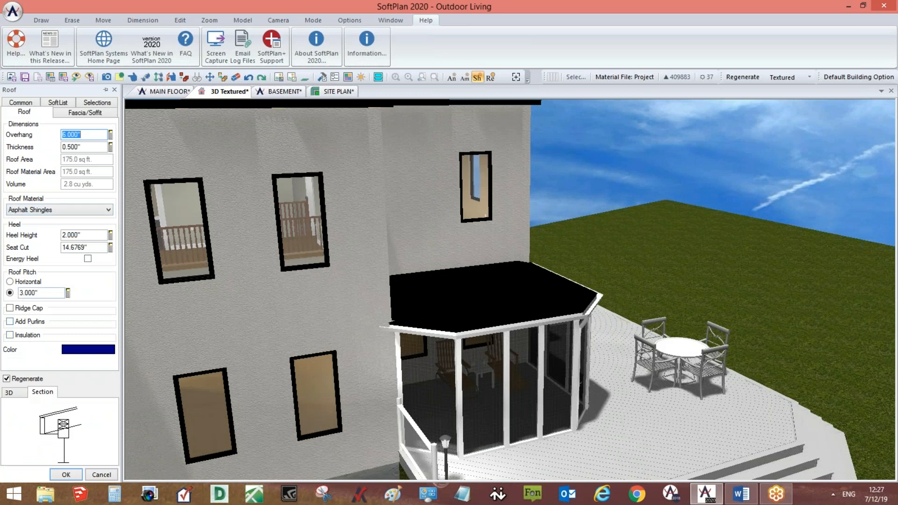
pyautogui.click(75, 112)
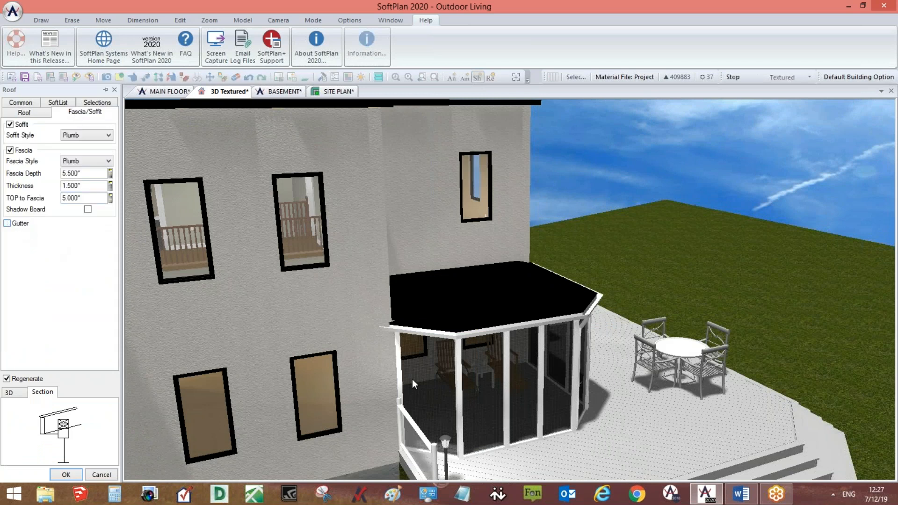
pyautogui.moveTo(488, 360); pyautogui.dragTo(398, 199, button='middle')
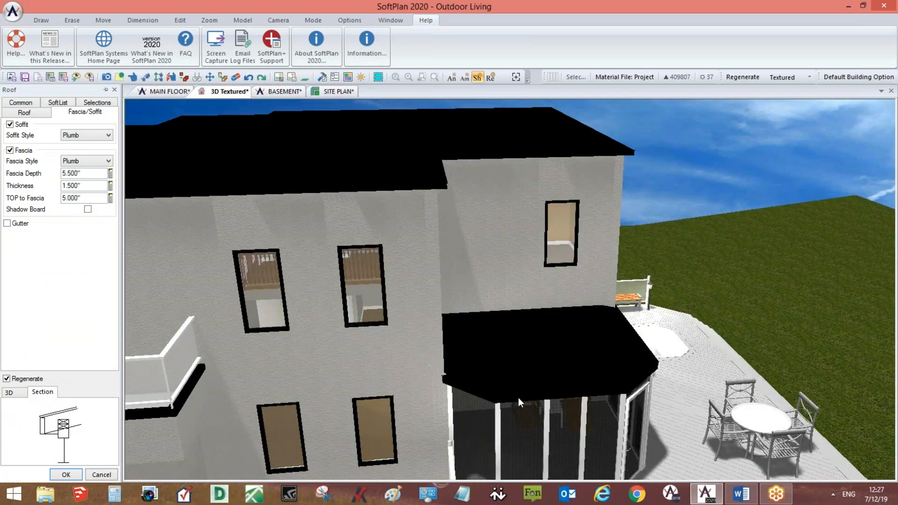
# On the main floor plan, set the porch roof edge along the patio door wall to Intersect with a vertical pitch.
pyautogui.click(170, 92)
pyautogui.rightClick(405, 408)
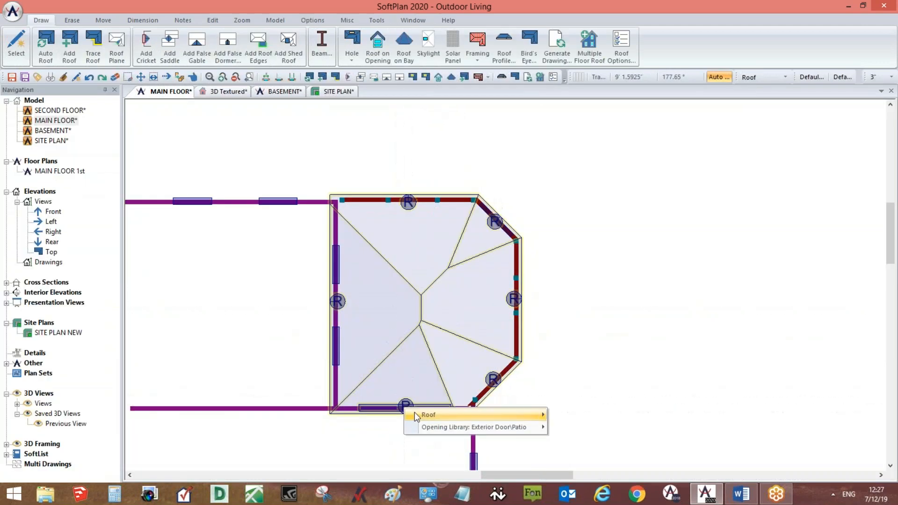
pyautogui.moveTo(416, 416)
pyautogui.click(577, 232)
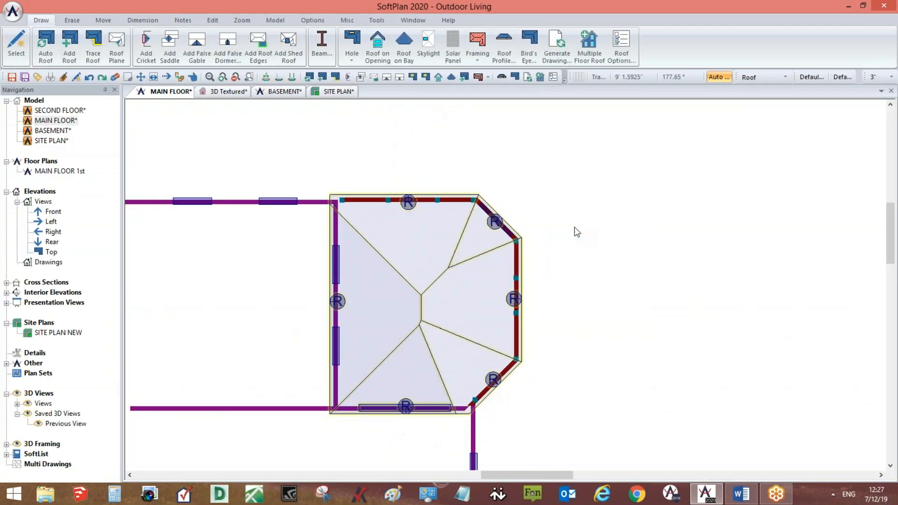
pyautogui.click(88, 117)
pyautogui.click(75, 128)
pyautogui.click(477, 289)
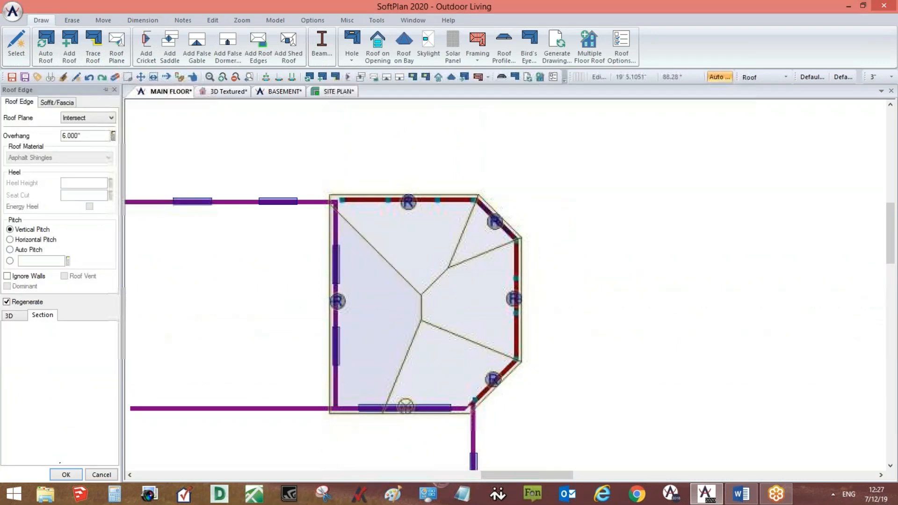
# Set the porch roof edge along the two-window house wall to Intersect with a vertical pitch and 0 overhang.
pyautogui.click(88, 118)
pyautogui.click(89, 128)
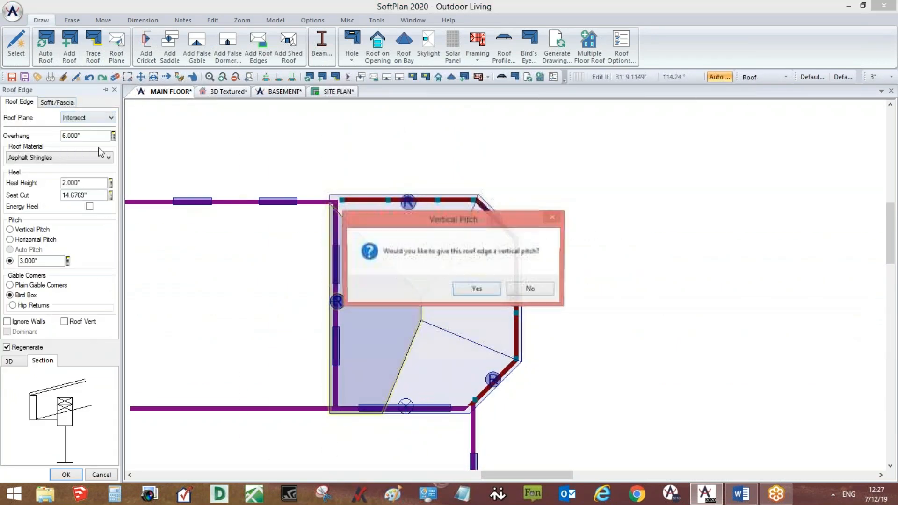
pyautogui.click(477, 289)
pyautogui.doubleClick(93, 133)
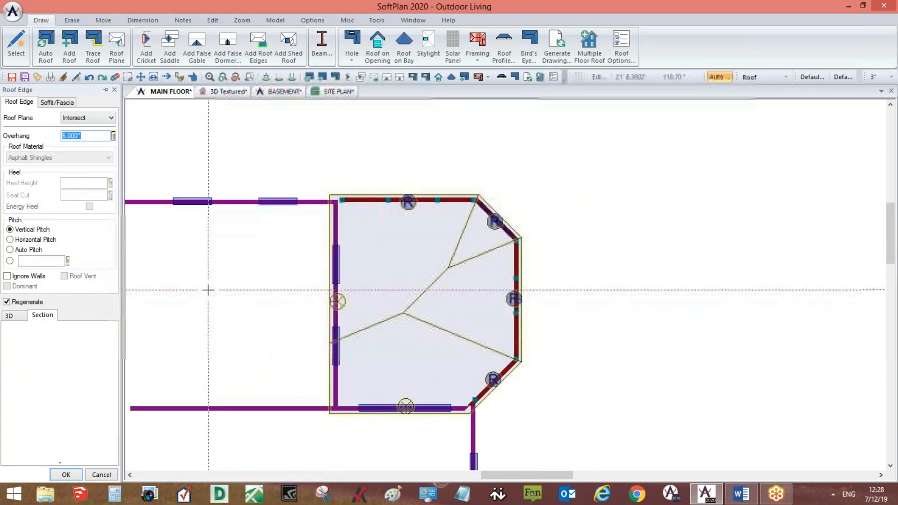
pyautogui.write('0')
pyautogui.press('Return')
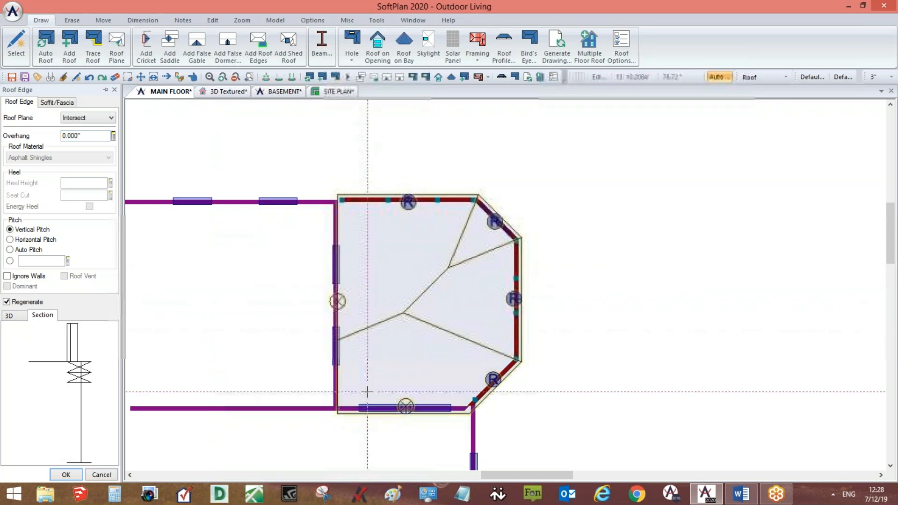
# Set the overhang of the roof edge along the patio door wall to 0 and save the main floor drawing.
pyautogui.click(402, 406)
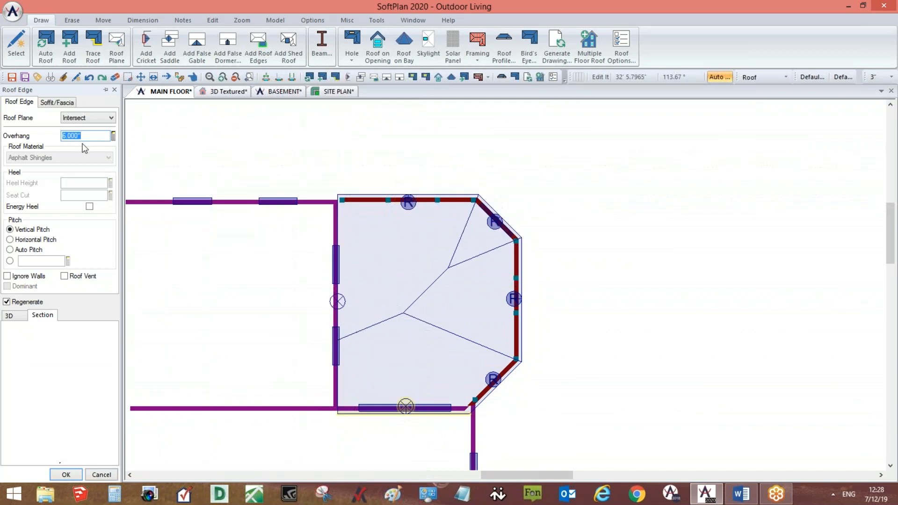
pyautogui.write('0')
pyautogui.press('Tab')
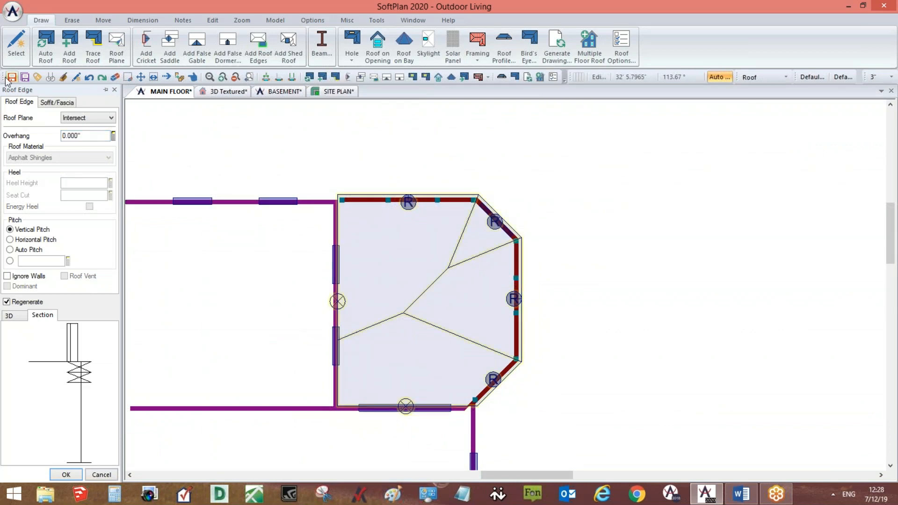
pyautogui.click(79, 473)
pyautogui.click(12, 78)
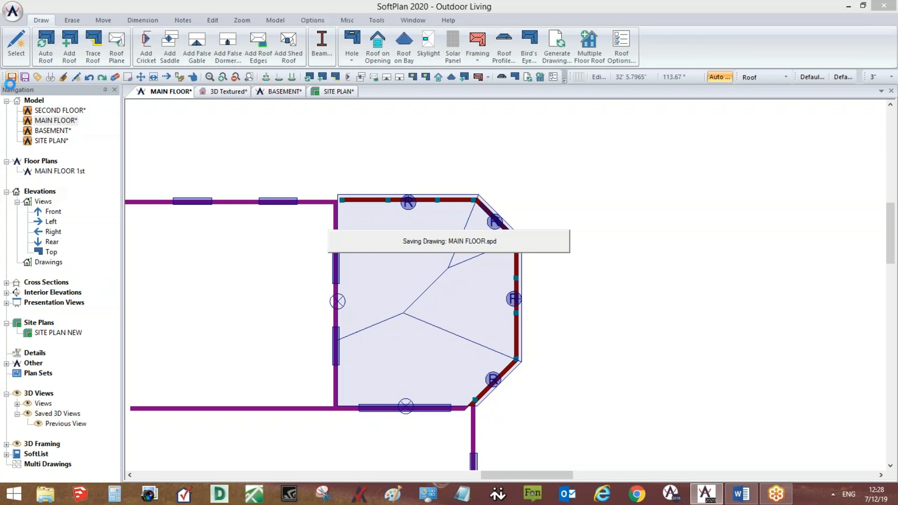
# Change the porch roof's material to Standing Seam Metal in the textured 3D view.
pyautogui.click(220, 91)
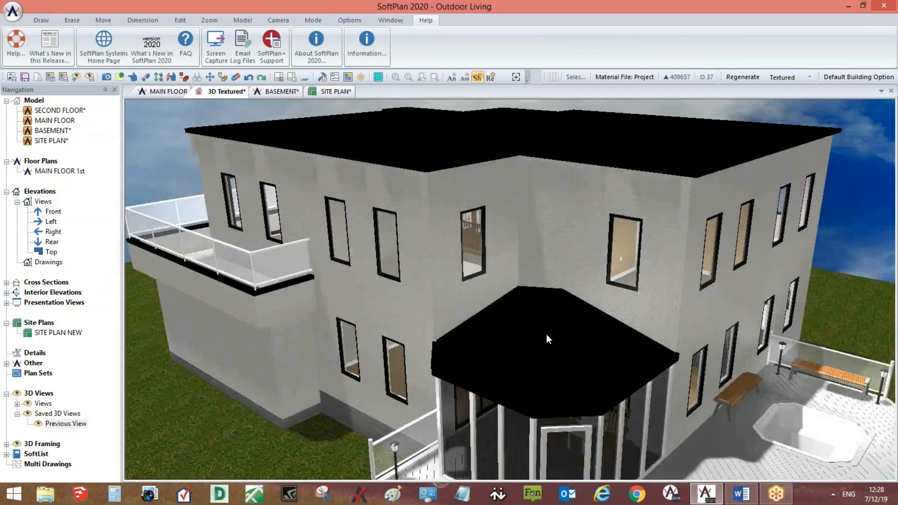
pyautogui.rightClick(547, 335)
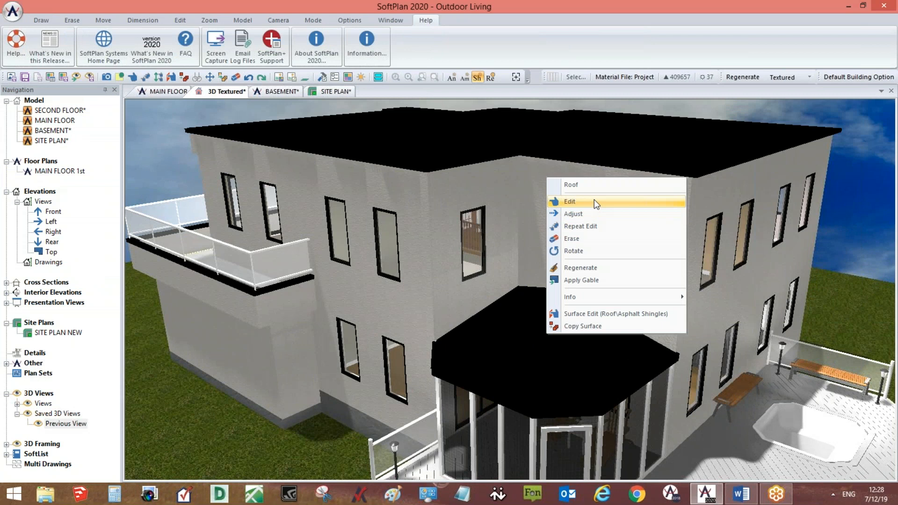
pyautogui.click(594, 200)
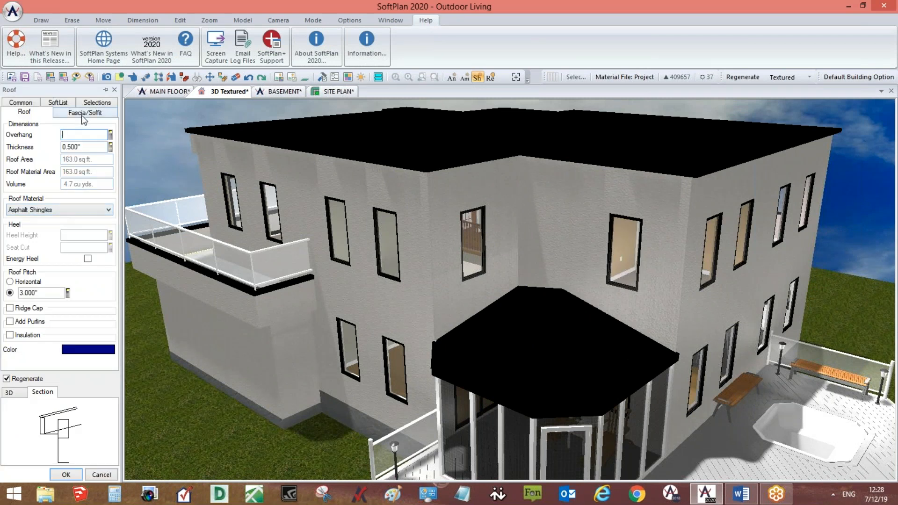
pyautogui.click(55, 210)
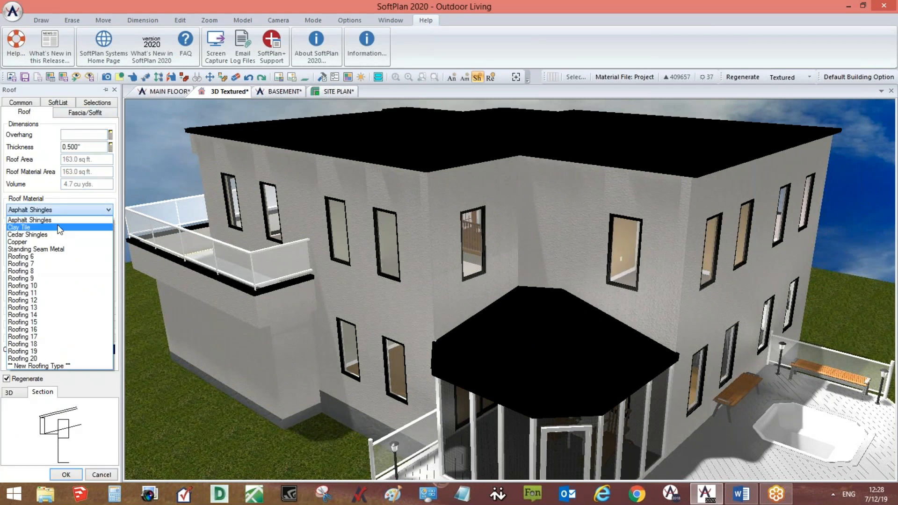
pyautogui.click(62, 249)
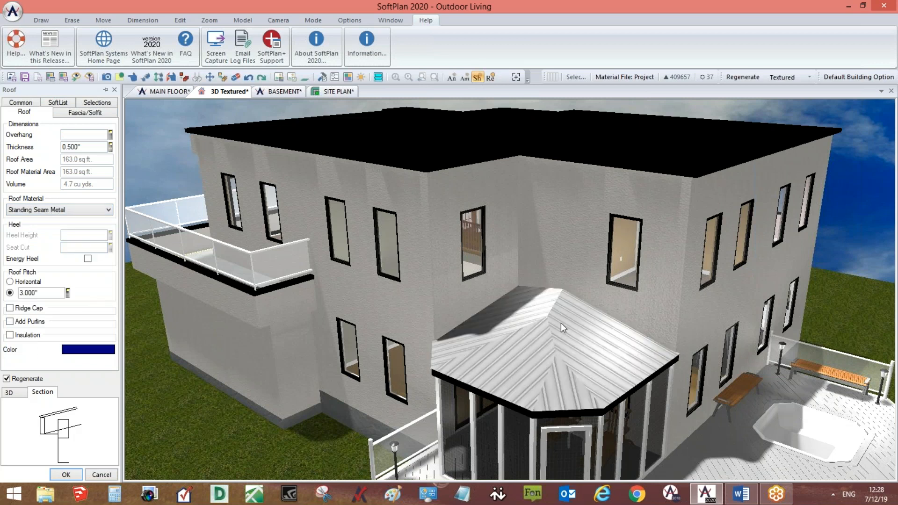
# Compare the settings of the porch roof's angled fascia edge with those of the whole roof.
pyautogui.moveTo(577, 377); pyautogui.dragTo(305, 453)
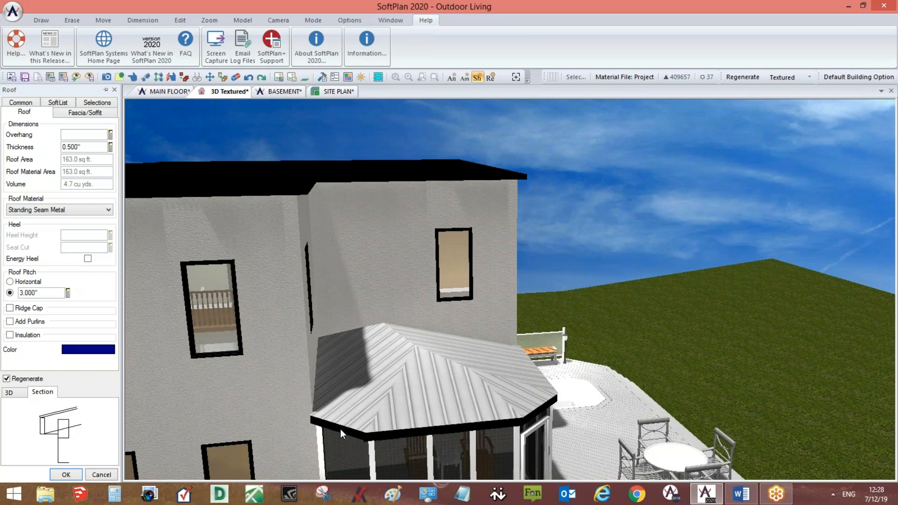
pyautogui.rightClick(340, 428)
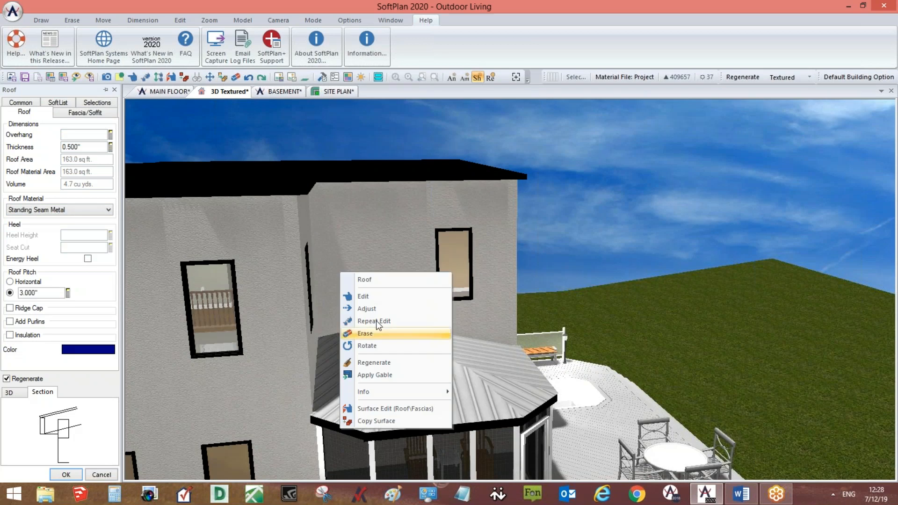
pyautogui.click(380, 298)
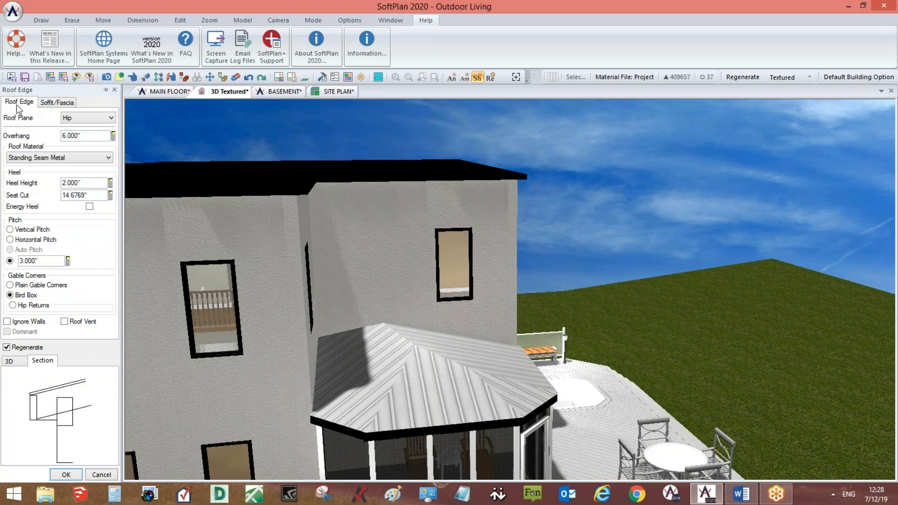
pyautogui.rightClick(446, 333)
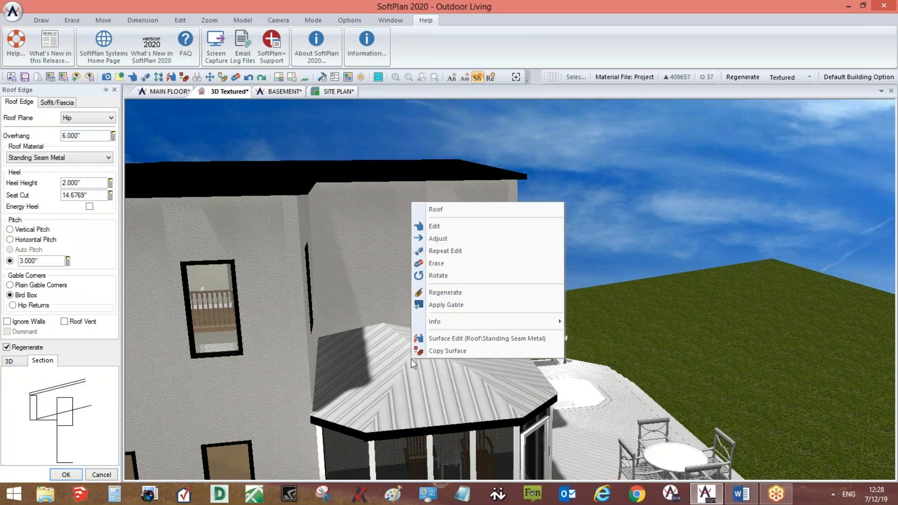
pyautogui.click(458, 229)
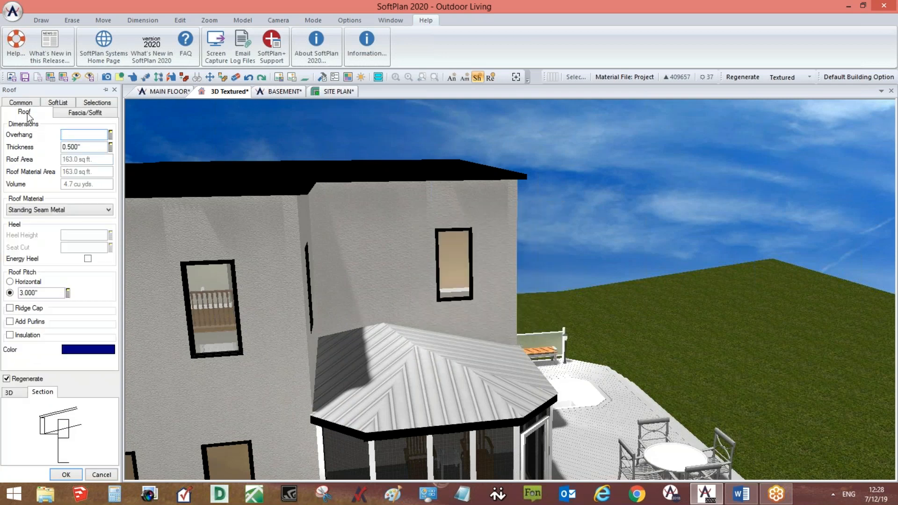
# Change the roof plane of the angled porch roof edge near the house wall to Gable and examine the porch in 3D.
pyautogui.rightClick(340, 426)
pyautogui.click(377, 295)
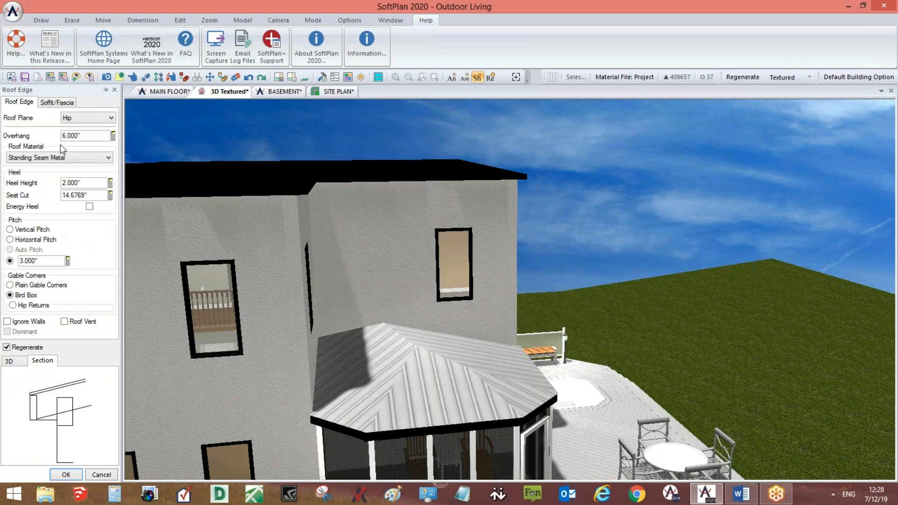
pyautogui.click(69, 120)
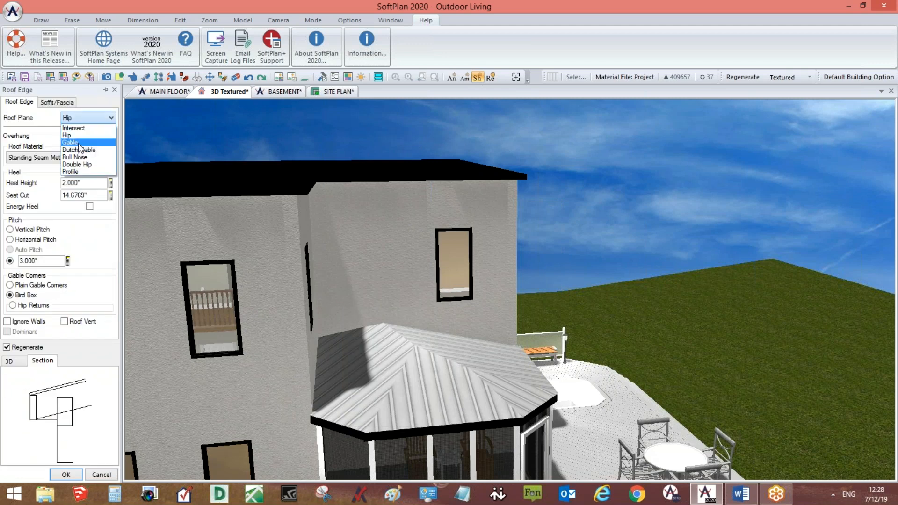
pyautogui.click(70, 134)
pyautogui.moveTo(361, 348); pyautogui.dragTo(503, 297, button='middle')
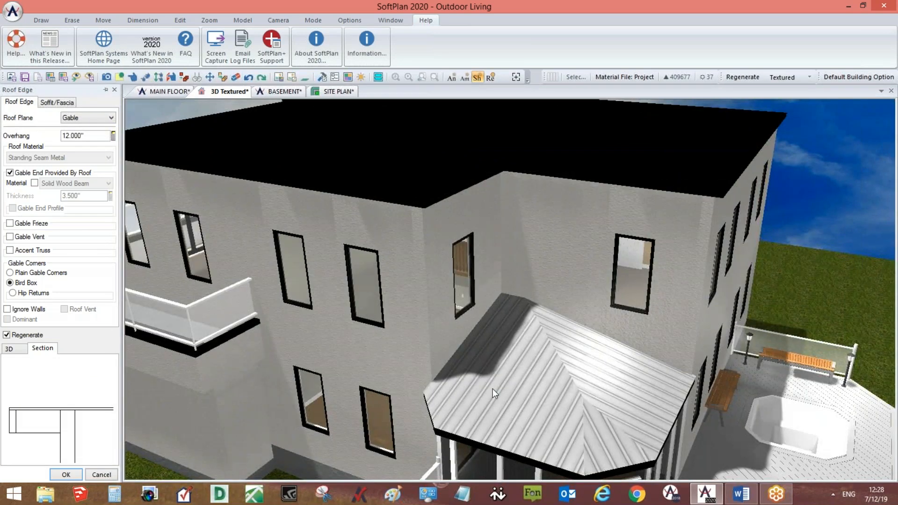
pyautogui.moveTo(633, 407); pyautogui.dragTo(500, 407, button='middle')
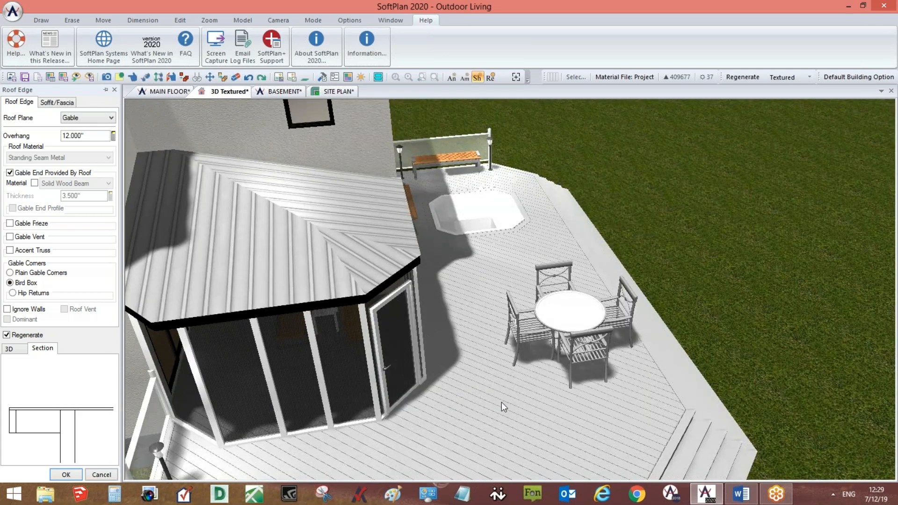
# Open the site plan and examine the house outline on the lot.
pyautogui.click(326, 92)
pyautogui.scroll(2, 421, 281)
pyautogui.scroll(1, 512, 288)
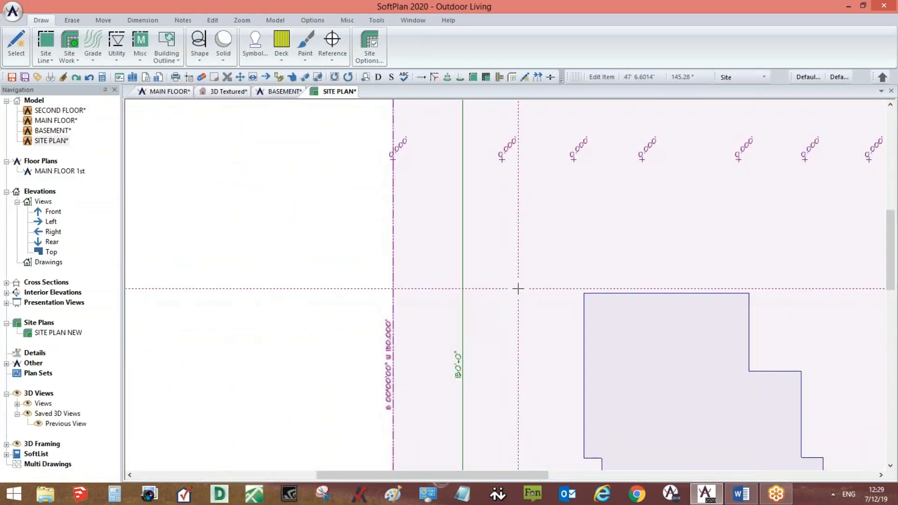
pyautogui.scroll(-2, 555, 337)
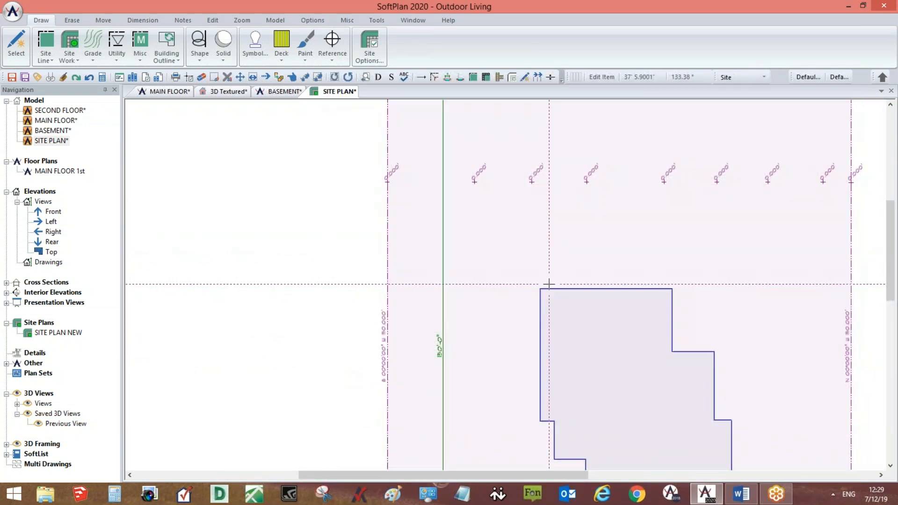
pyautogui.scroll(-2, 595, 321)
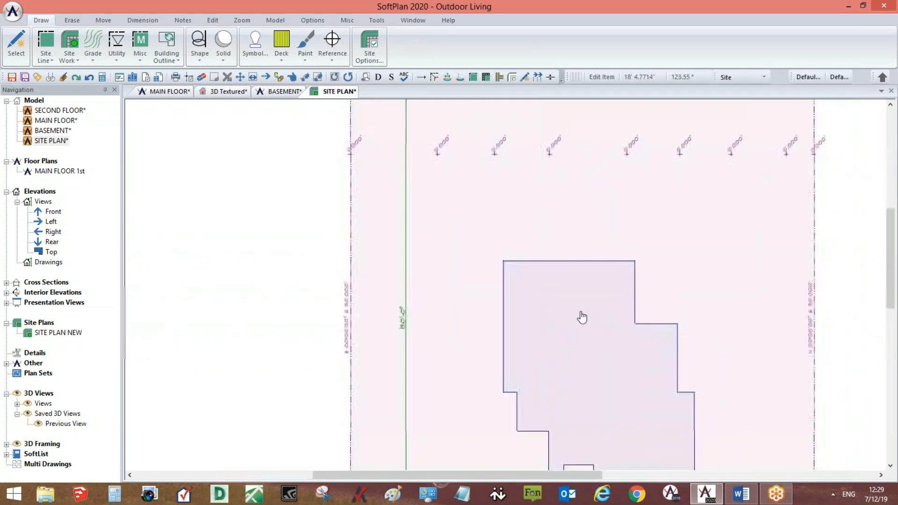
# Save the main floor plan and switch it from Roof to Drawing mode.
pyautogui.click(164, 91)
pyautogui.click(12, 77)
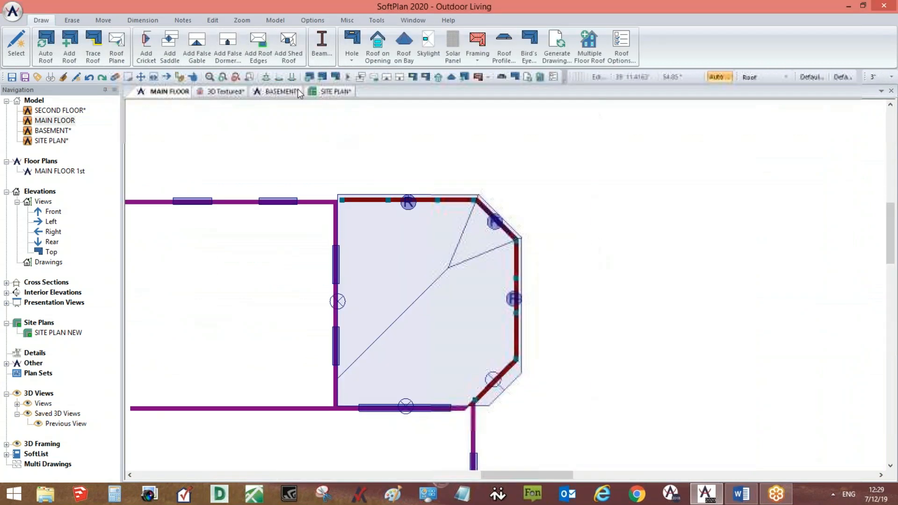
pyautogui.click(770, 77)
pyautogui.click(767, 103)
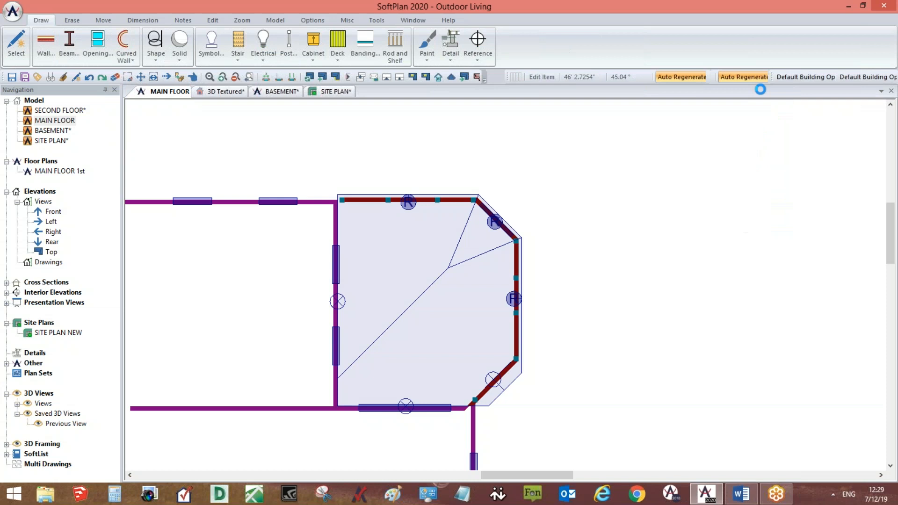
# Overlay the MAIN FLOOR.spd drawing on the site plan.
pyautogui.click(338, 92)
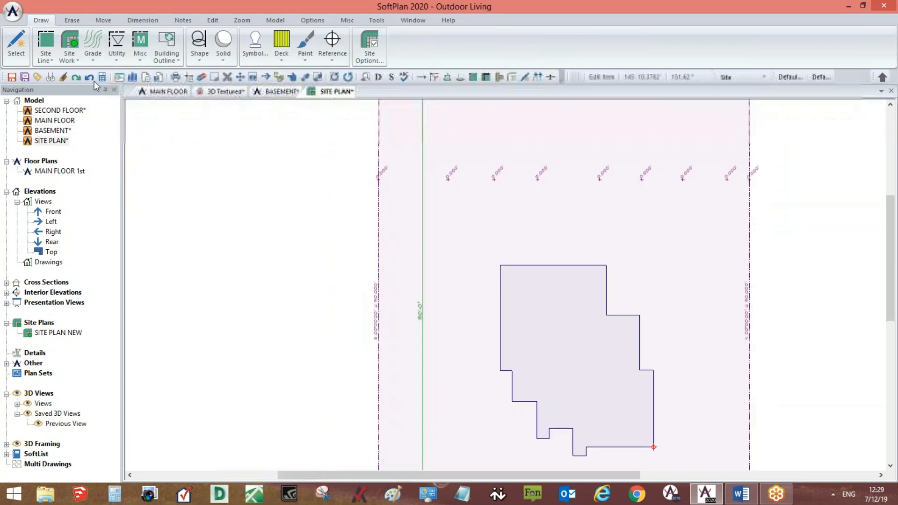
pyautogui.click(13, 11)
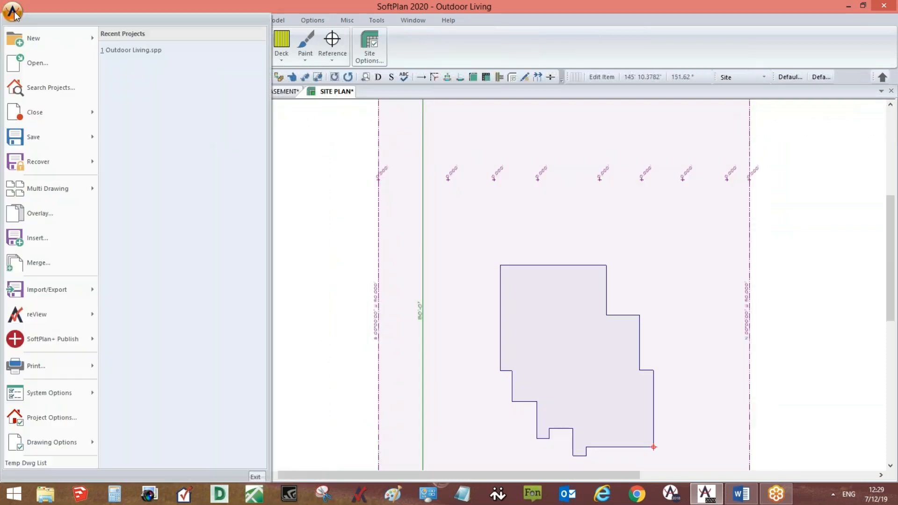
pyautogui.click(64, 214)
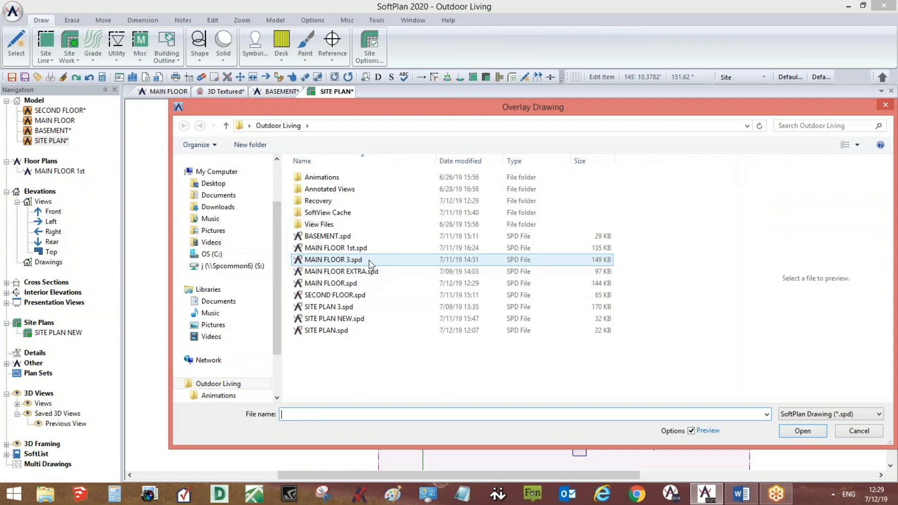
pyautogui.click(330, 283)
pyautogui.click(803, 431)
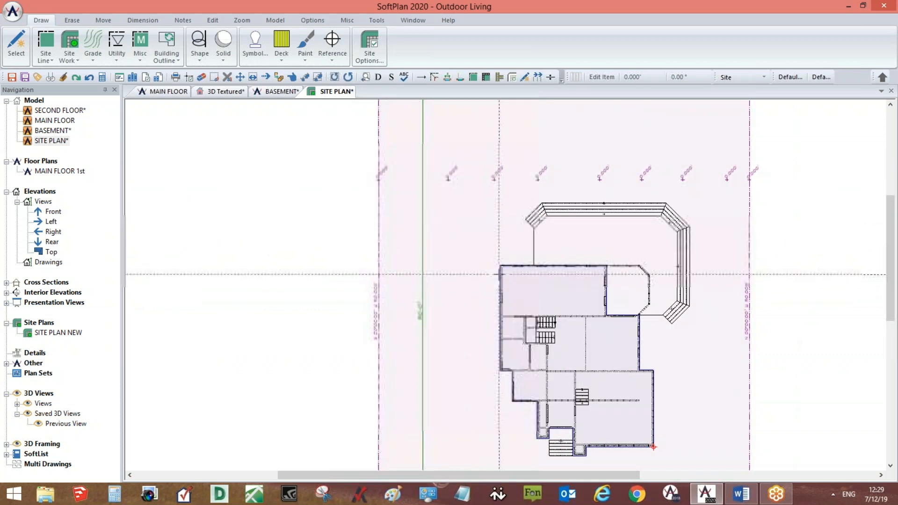
# Draw a closed kidney-shaped Water Feature with the Spline method between the west property line and the house.
pyautogui.scroll(2, 498, 271)
pyautogui.moveTo(556, 301); pyautogui.dragTo(515, 305, button='middle')
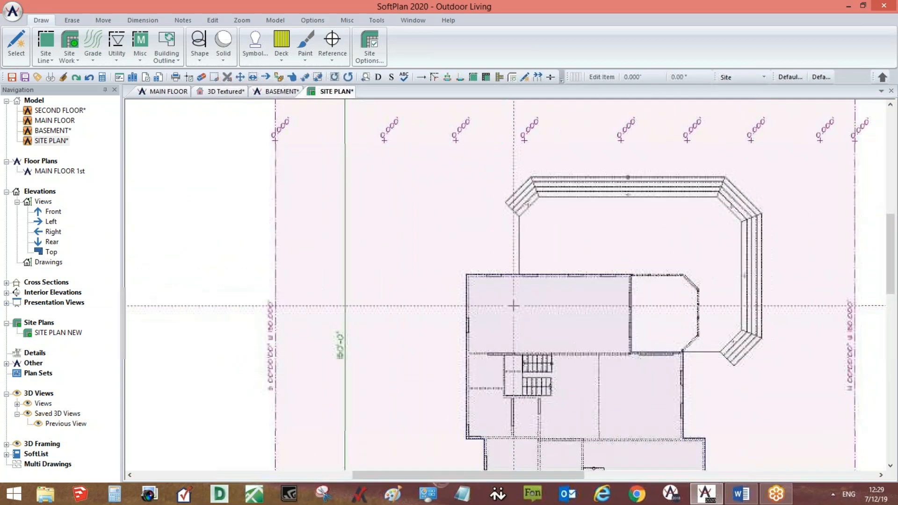
pyautogui.click(45, 50)
pyautogui.click(65, 54)
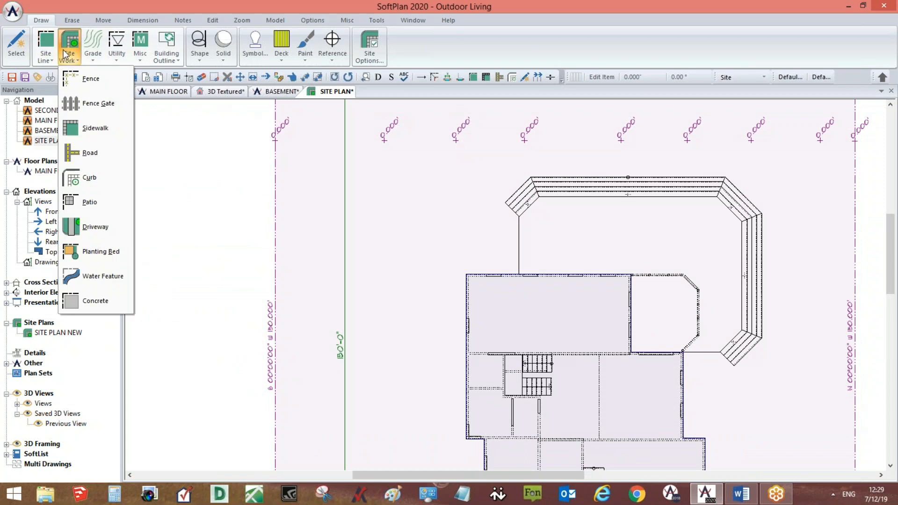
pyautogui.click(119, 275)
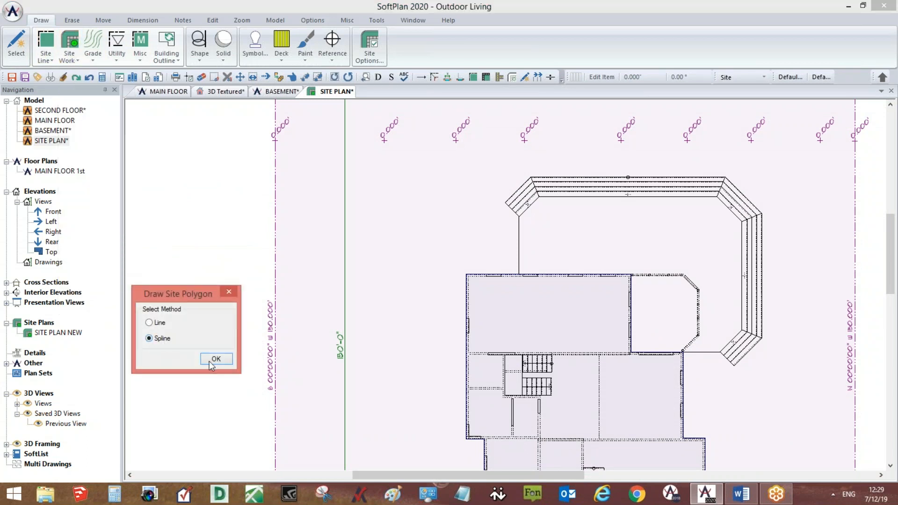
pyautogui.click(216, 361)
pyautogui.click(332, 198)
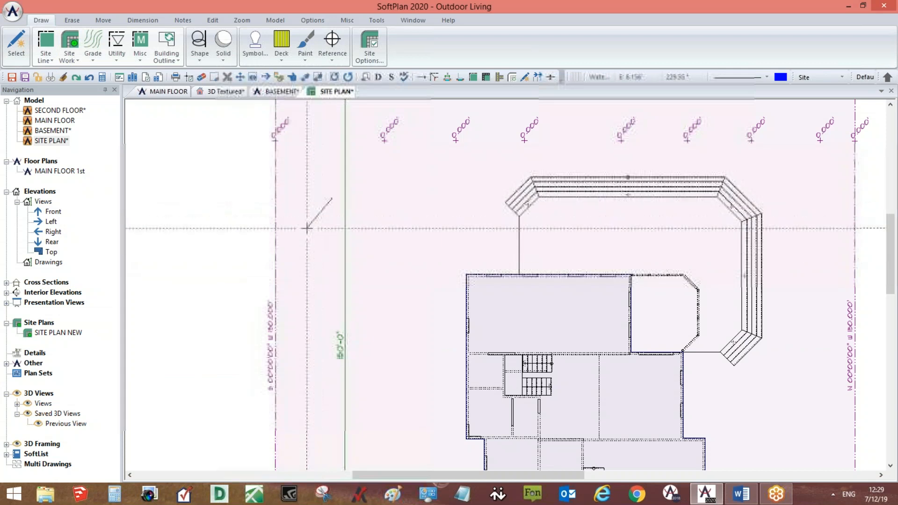
pyautogui.click(303, 261)
pyautogui.click(320, 357)
pyautogui.click(395, 354)
pyautogui.click(412, 277)
pyautogui.click(428, 192)
pyautogui.click(364, 175)
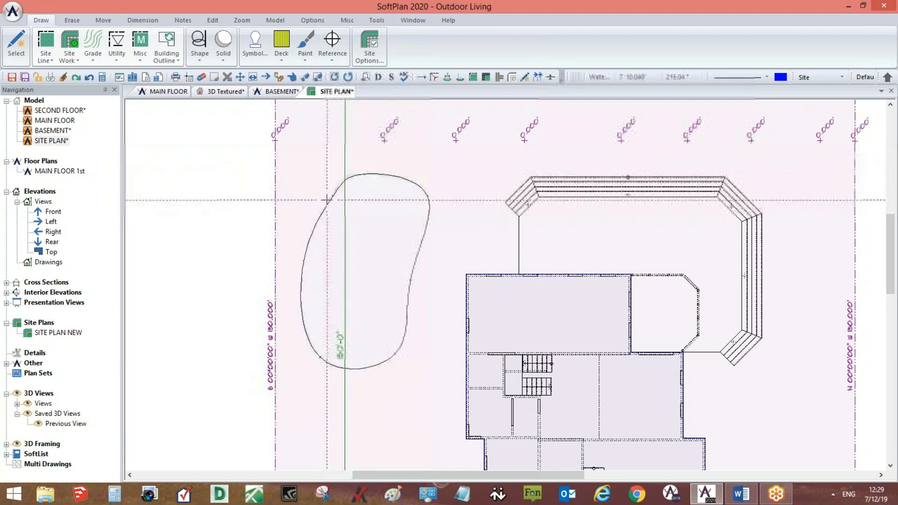
pyautogui.click(327, 204)
pyautogui.scroll(1, 376, 295)
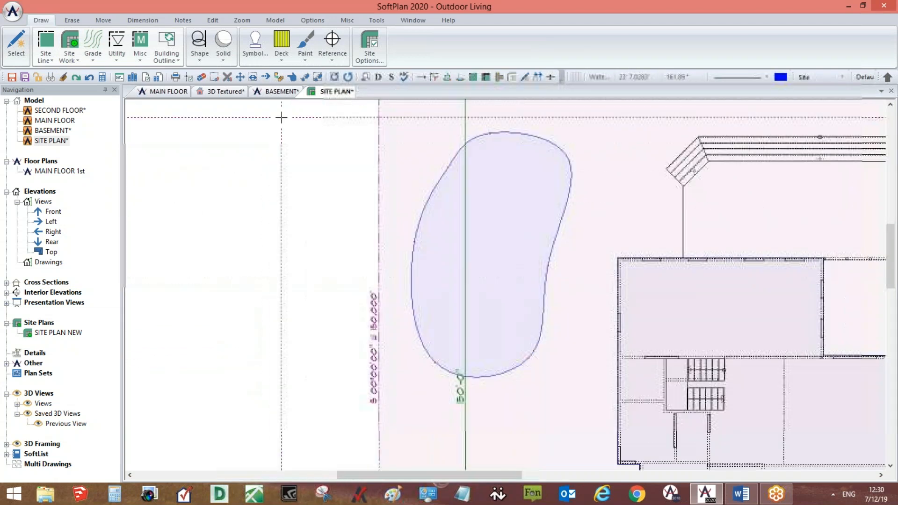
# Examine the new water feature beside the house in the textured 3D view.
pyautogui.click(230, 92)
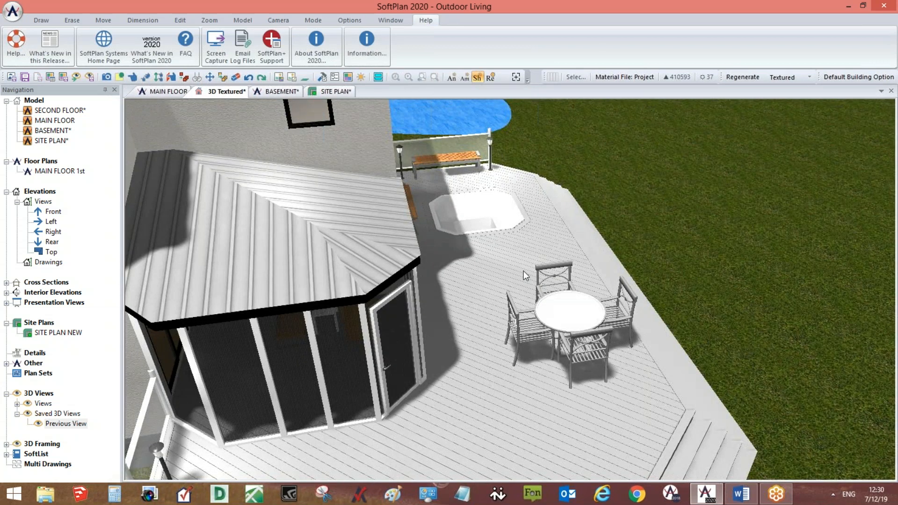
pyautogui.moveTo(514, 198); pyautogui.dragTo(506, 200, button='middle')
pyautogui.moveTo(513, 293); pyautogui.dragTo(513, 291)
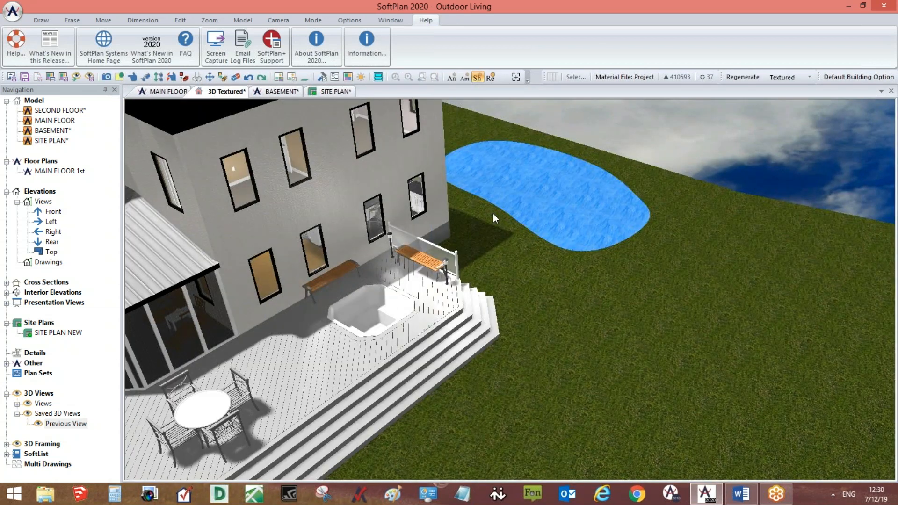
pyautogui.click(279, 21)
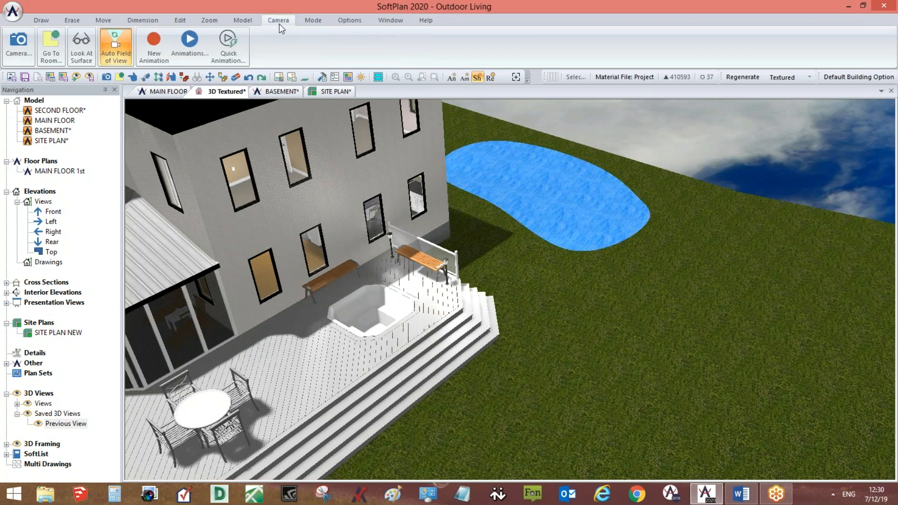
pyautogui.click(81, 47)
pyautogui.click(554, 205)
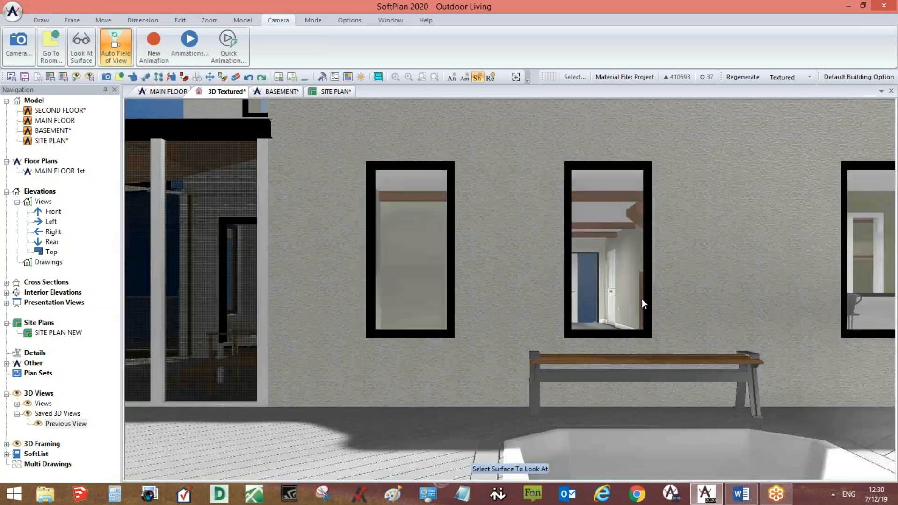
pyautogui.click(652, 336)
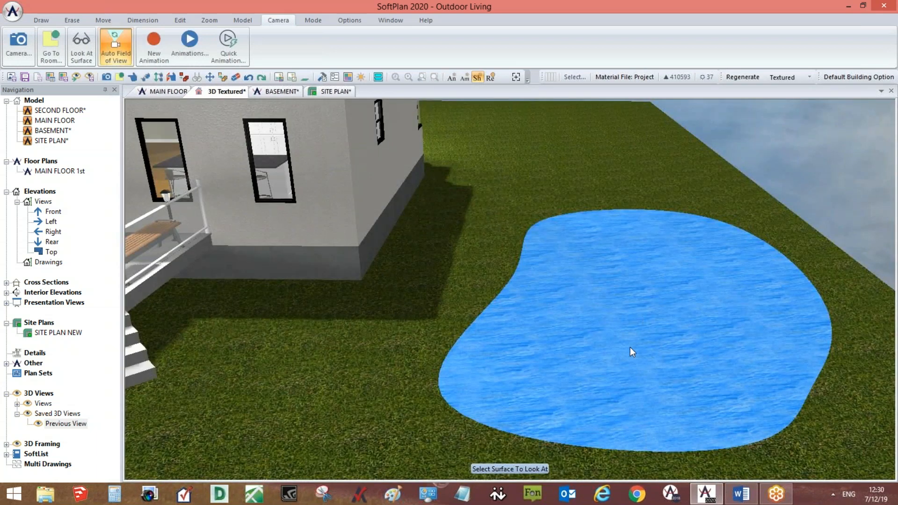
# Turn off Cuts for the water feature, examine the surface in 3D, and turn Cuts back on for Ground.
pyautogui.rightClick(615, 318)
pyautogui.click(641, 342)
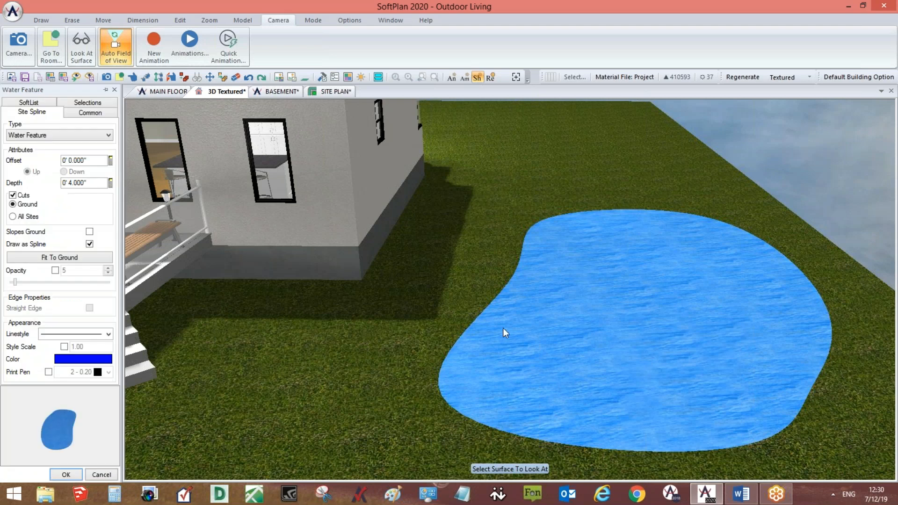
pyautogui.click(13, 195)
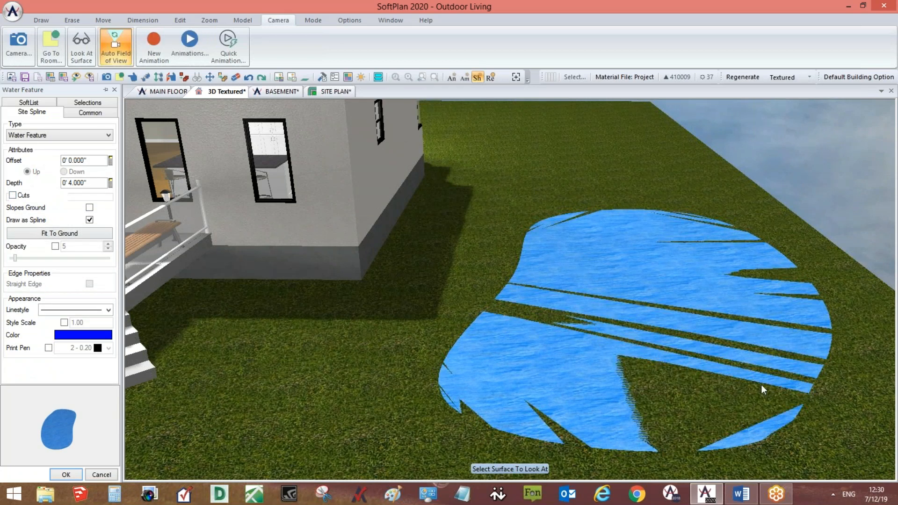
pyautogui.click(681, 360)
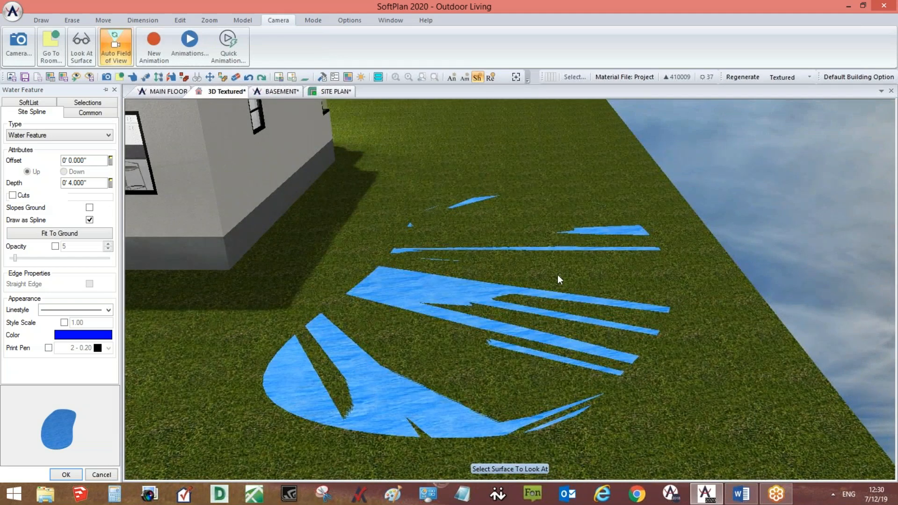
pyautogui.click(22, 196)
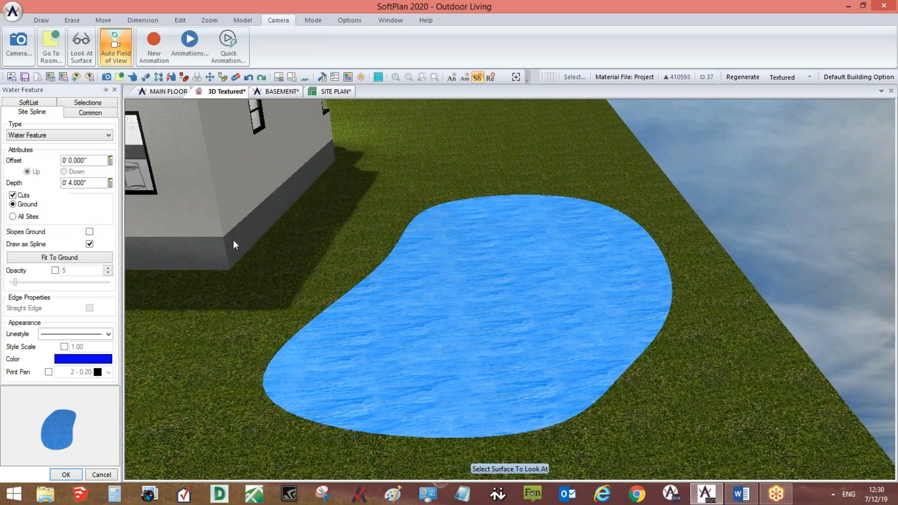
pyautogui.click(13, 205)
pyautogui.click(99, 183)
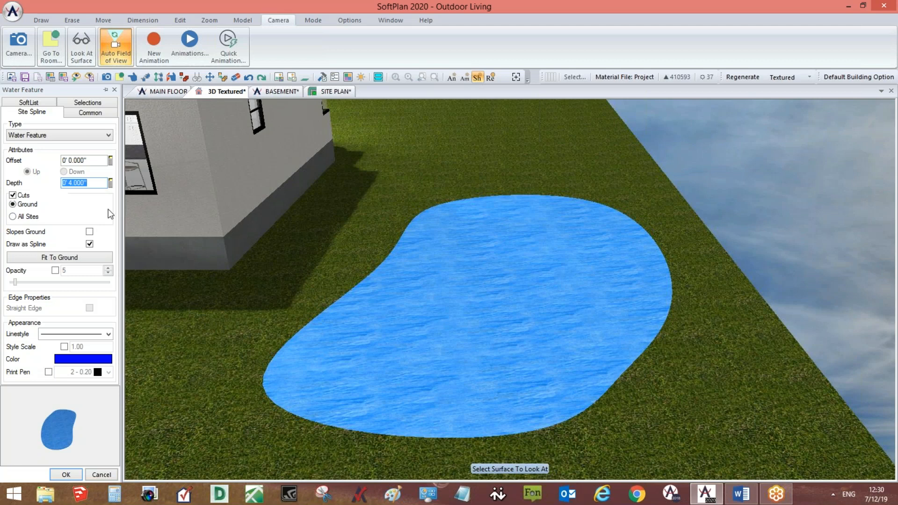
# Set the relief depth of the water feature's surface material to 0.
pyautogui.rightClick(436, 288)
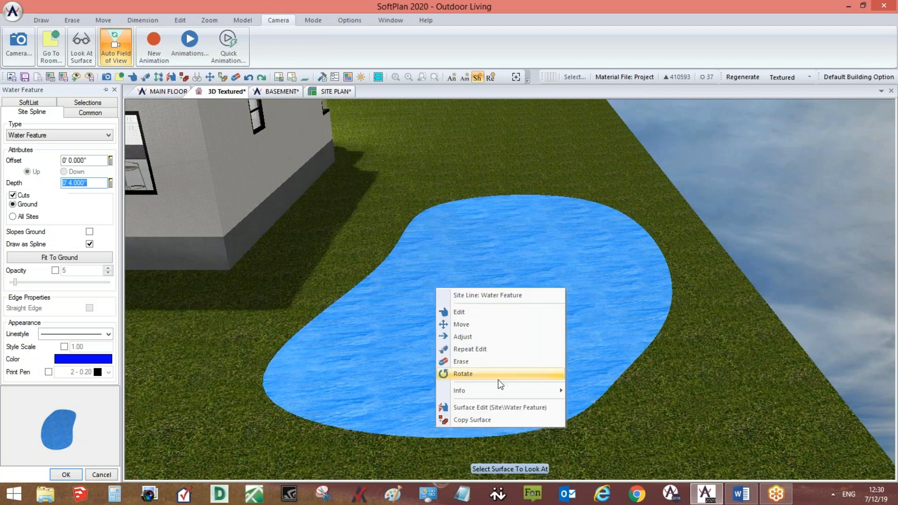
pyautogui.click(499, 408)
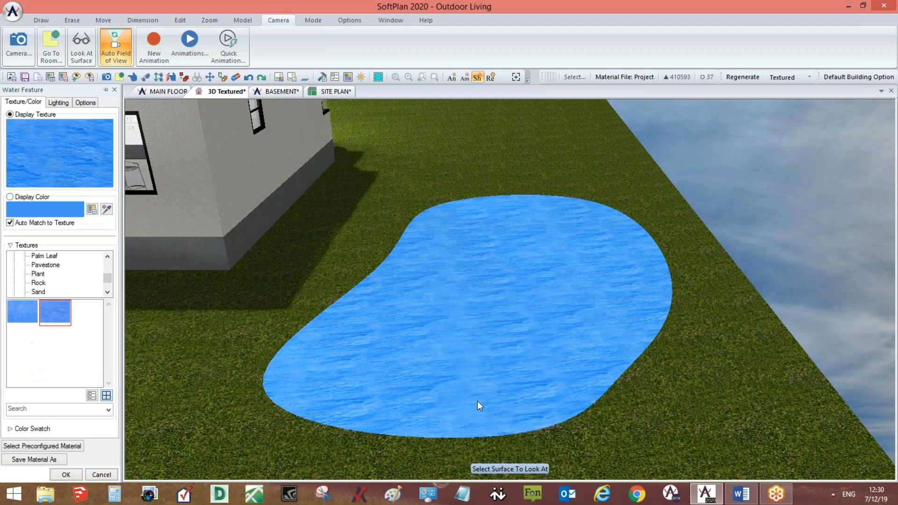
pyautogui.click(59, 102)
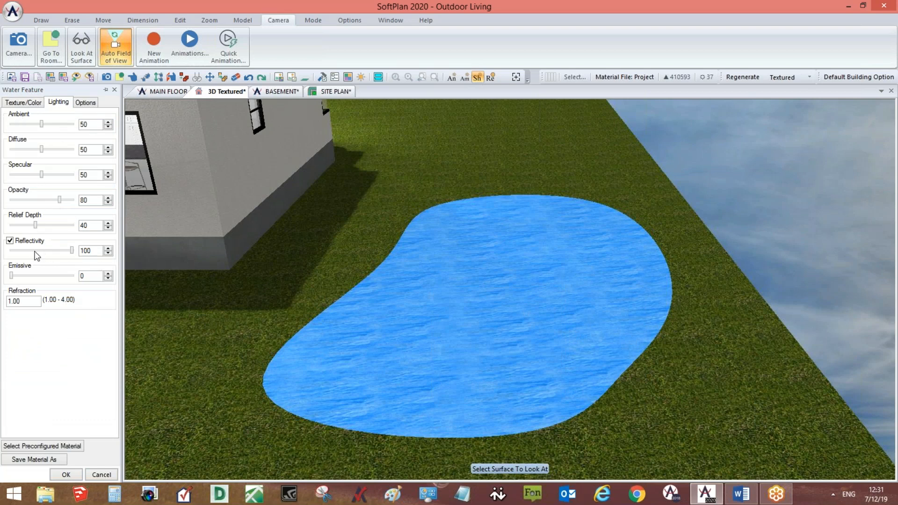
pyautogui.moveTo(36, 225); pyautogui.dragTo(6, 228)
pyautogui.click(66, 475)
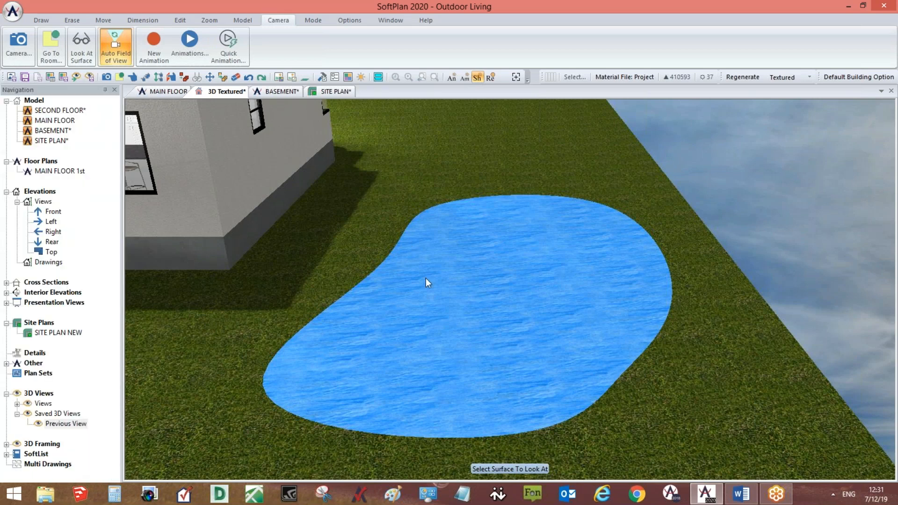
# Enable Reflections in the 3D face options and regenerate the view of the pond and house.
pyautogui.click(420, 254)
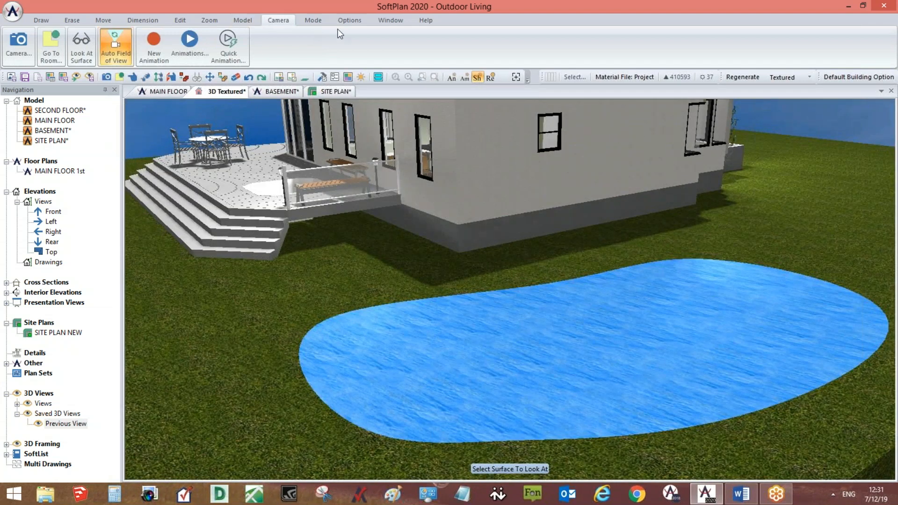
pyautogui.click(349, 20)
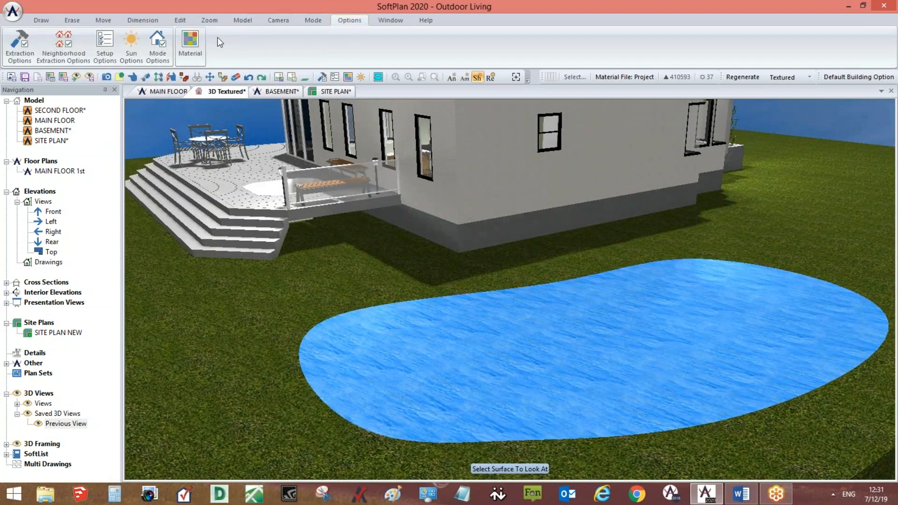
pyautogui.click(165, 44)
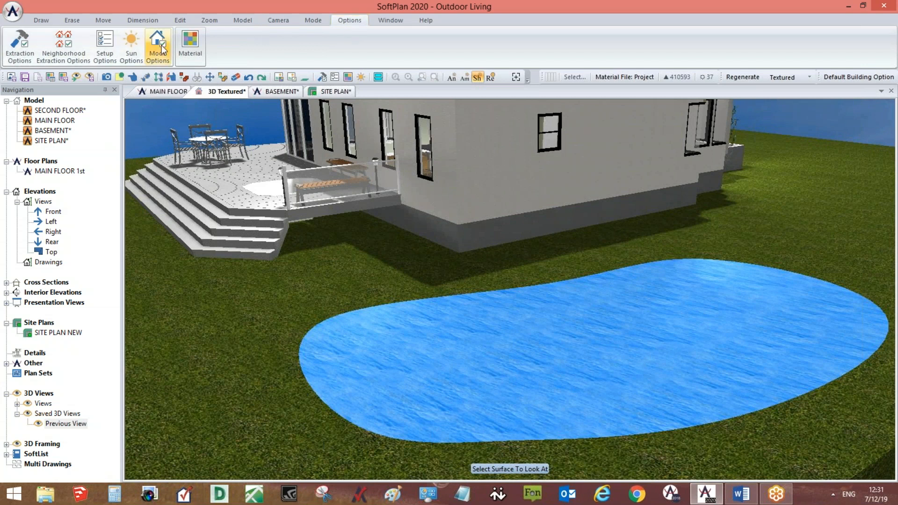
pyautogui.click(103, 113)
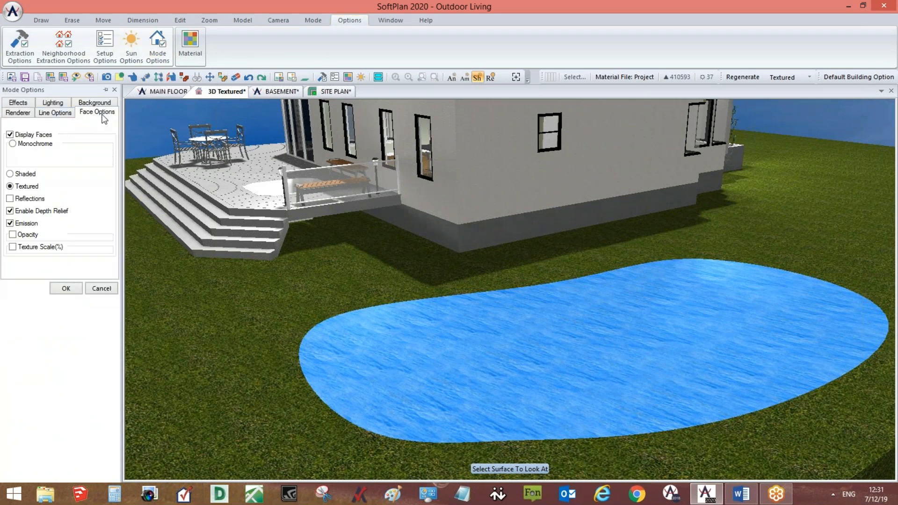
pyautogui.click(12, 202)
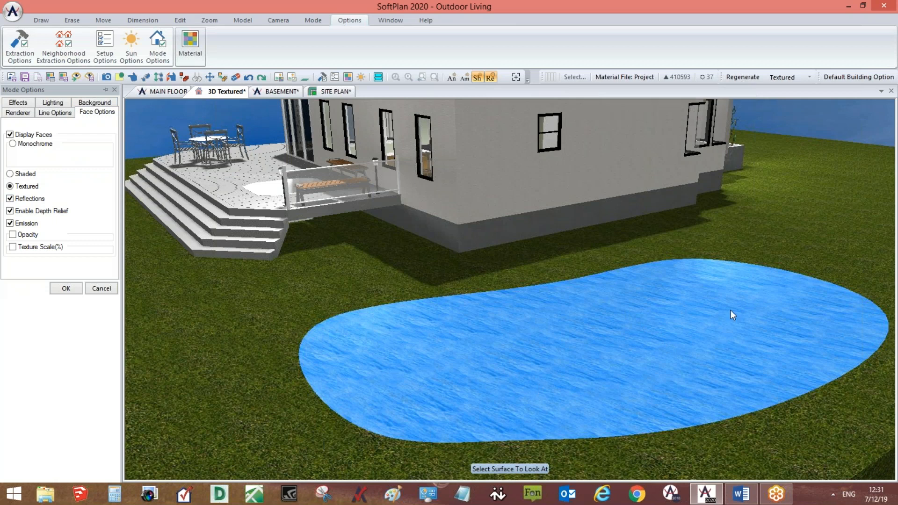
pyautogui.click(742, 77)
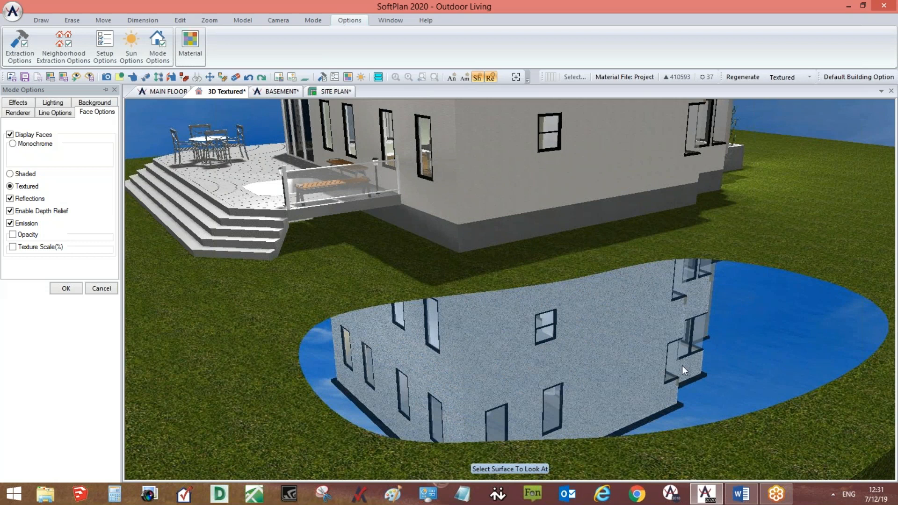
# Set the water surface's relief depth to 40 and opacity to 60, regenerating the 3D view after each change.
pyautogui.rightClick(580, 336)
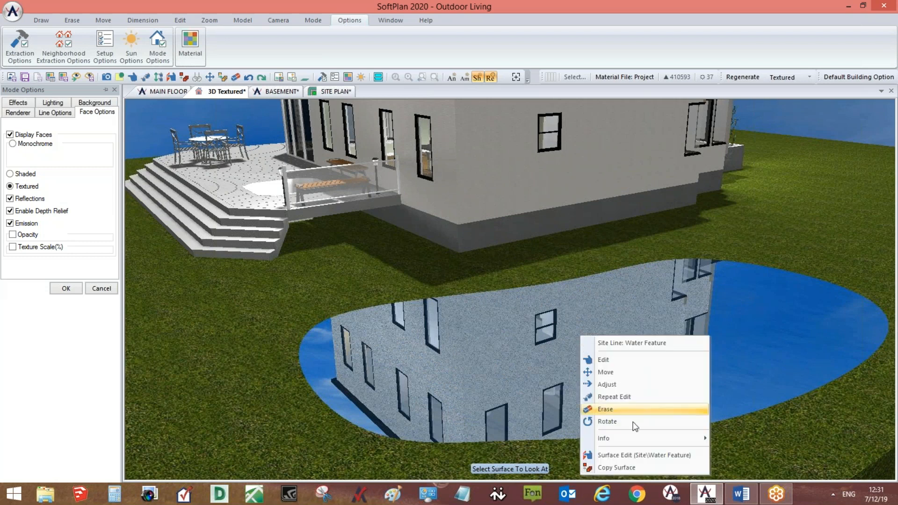
pyautogui.click(639, 454)
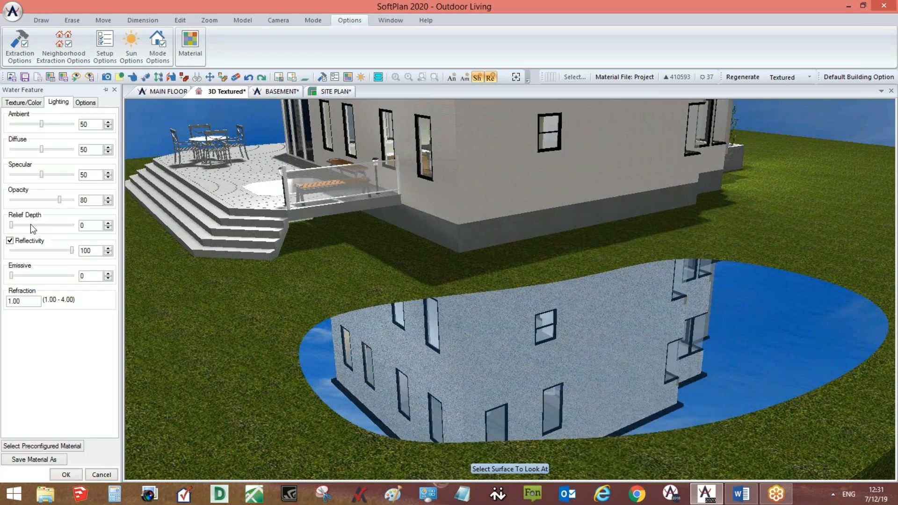
pyautogui.moveTo(27, 226); pyautogui.dragTo(35, 225)
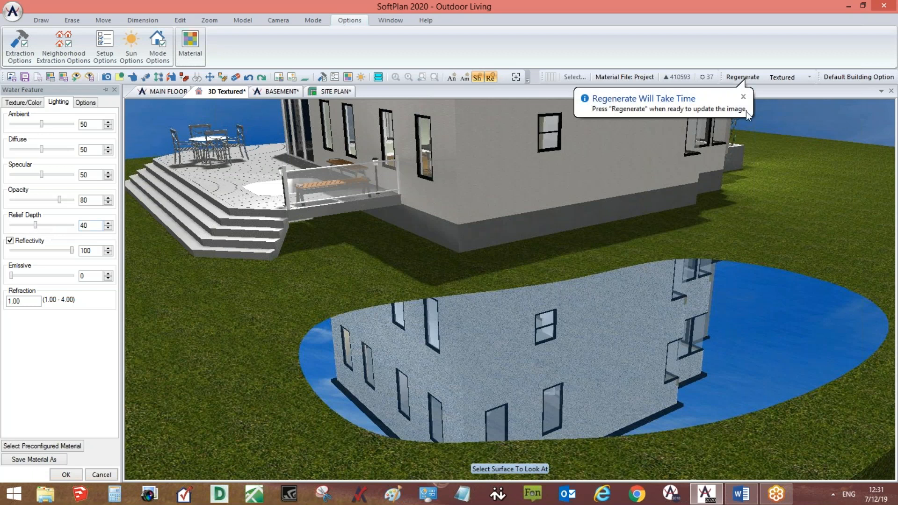
pyautogui.click(744, 77)
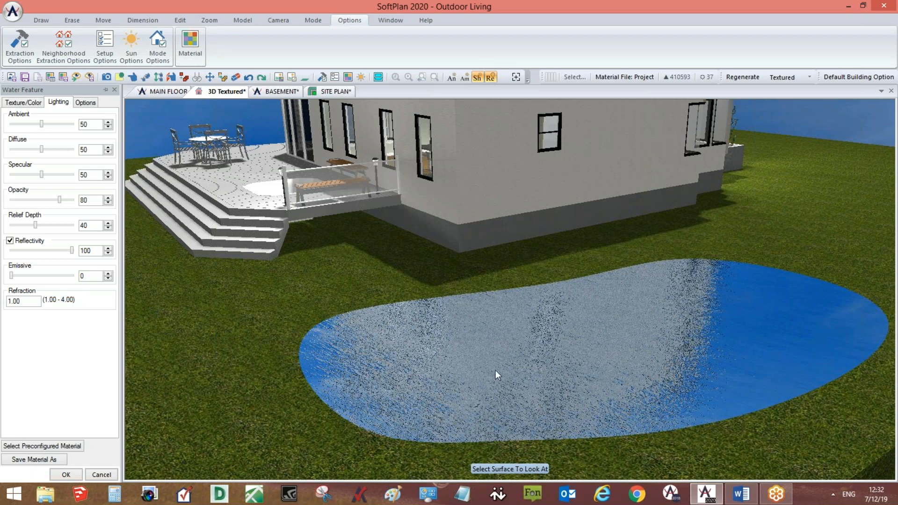
pyautogui.moveTo(60, 200); pyautogui.dragTo(48, 200)
pyautogui.click(743, 77)
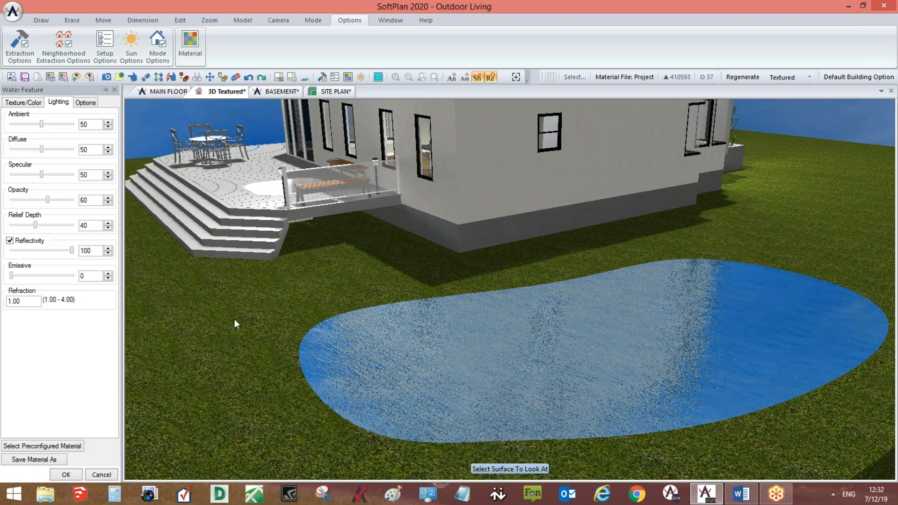
# Turn off Reflections in the 3D face options and apply the change.
pyautogui.click(164, 49)
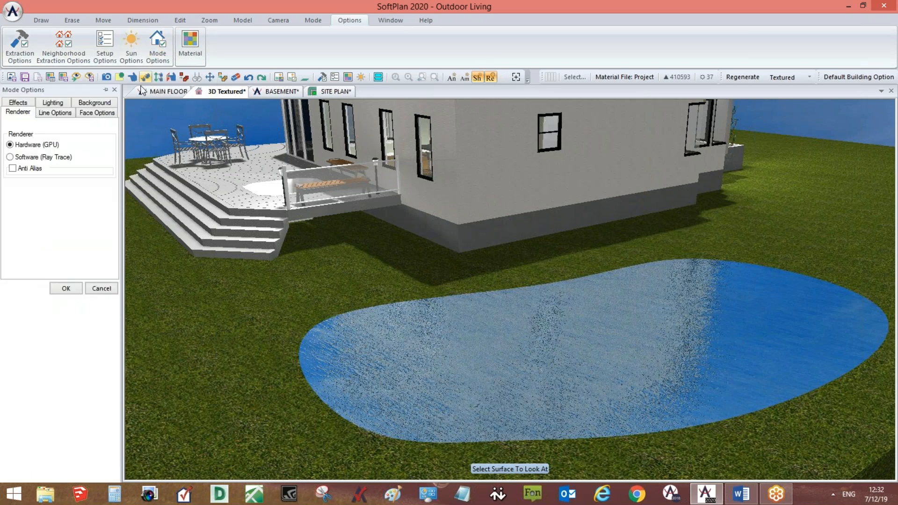
pyautogui.click(88, 113)
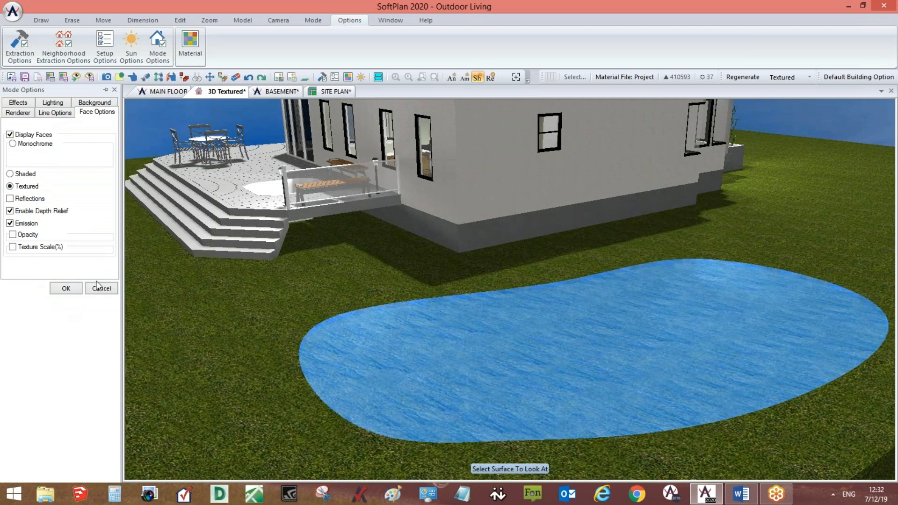
pyautogui.click(63, 288)
pyautogui.click(69, 289)
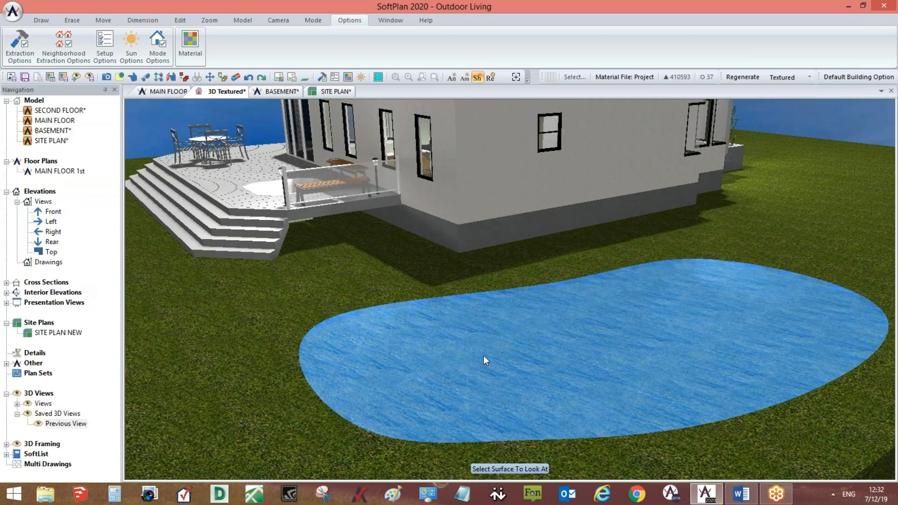
# Enable skirting on the deck edge facing the pond and set its height to 3'.
pyautogui.click(448, 269)
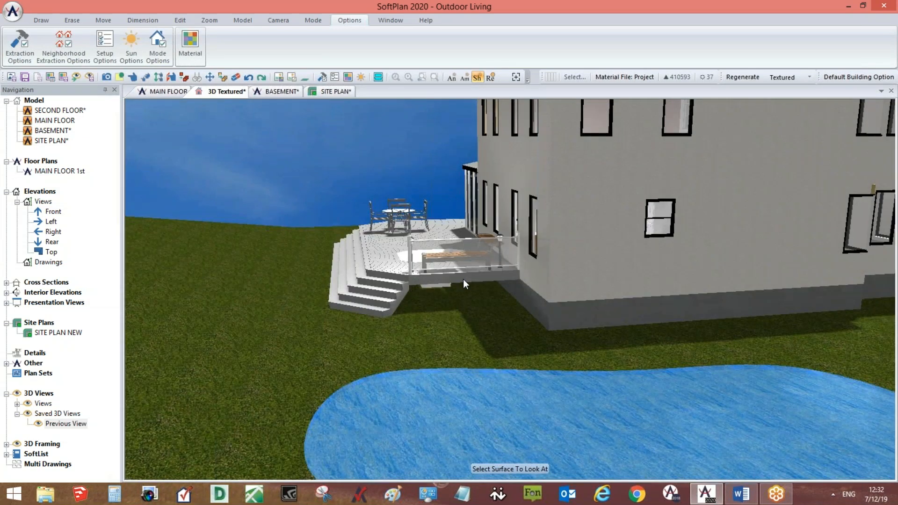
pyautogui.rightClick(463, 279)
pyautogui.rightClick(452, 278)
pyautogui.rightClick(452, 278)
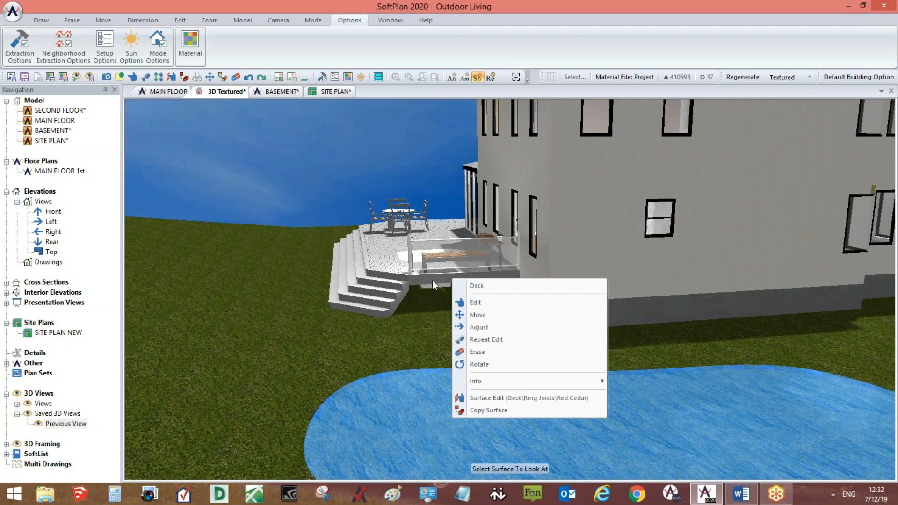
pyautogui.click(464, 304)
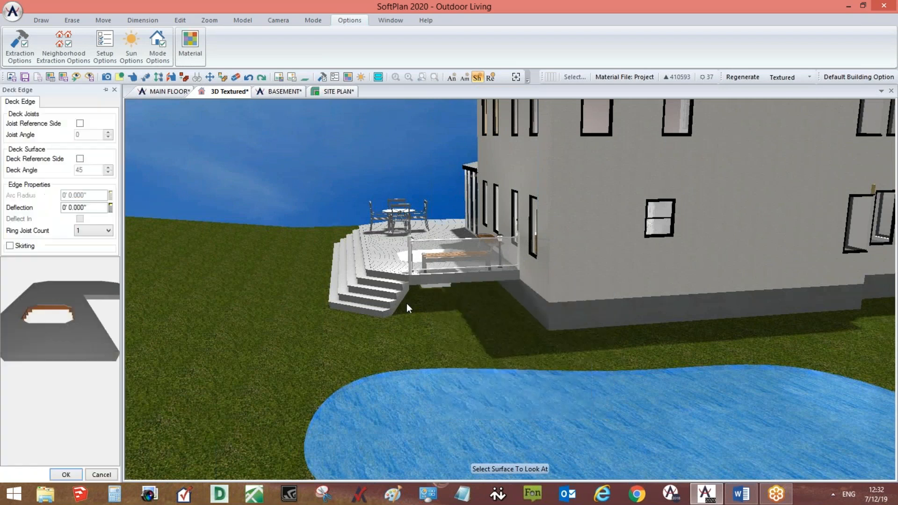
pyautogui.click(10, 246)
pyautogui.doubleClick(104, 256)
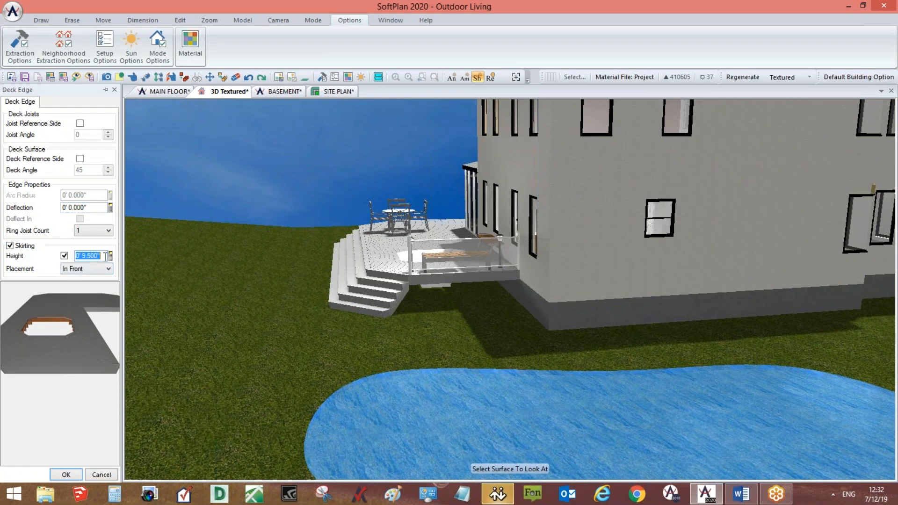
pyautogui.write('3')
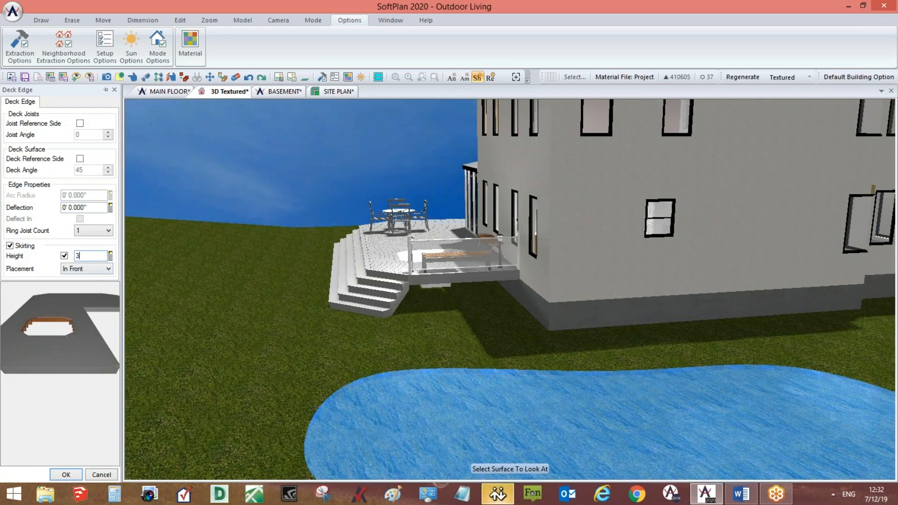
pyautogui.press('Tab')
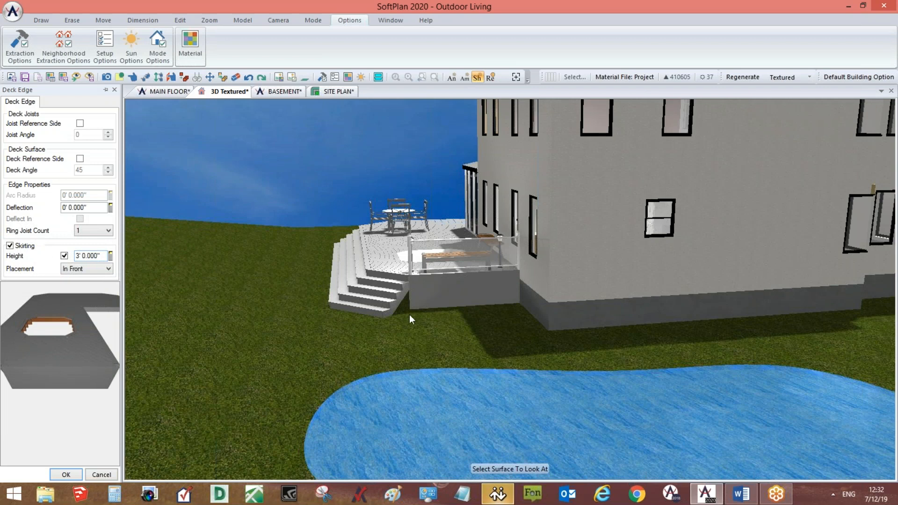
# Edit the wrap-around deck stair and enable Show Skirt to close in its open side.
pyautogui.click(431, 302)
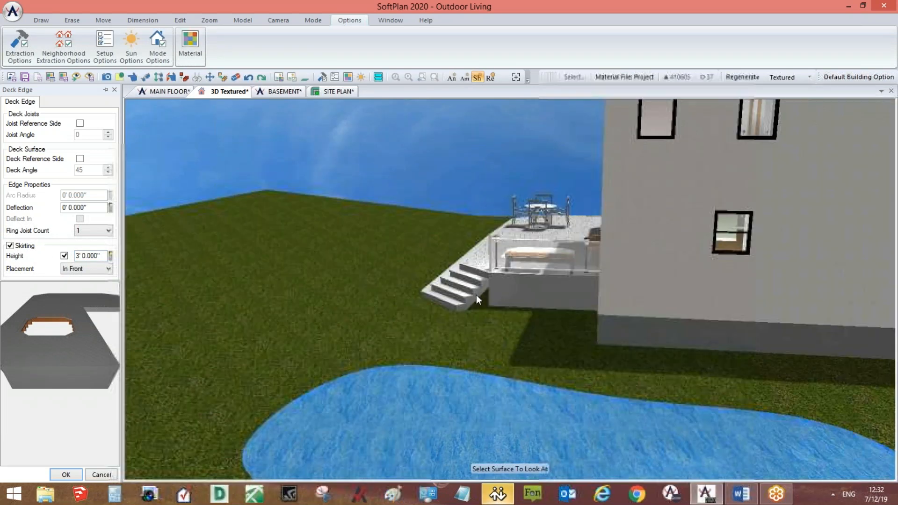
pyautogui.rightClick(476, 294)
pyautogui.click(499, 319)
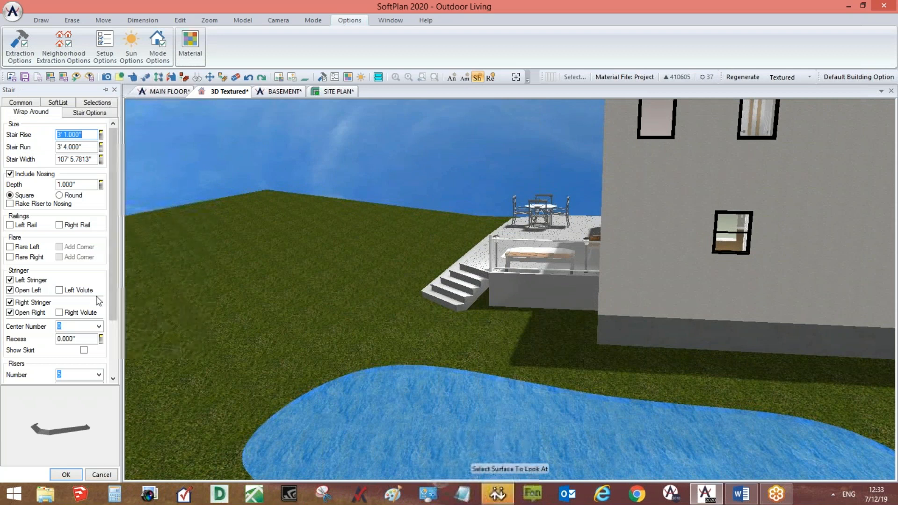
pyautogui.click(84, 350)
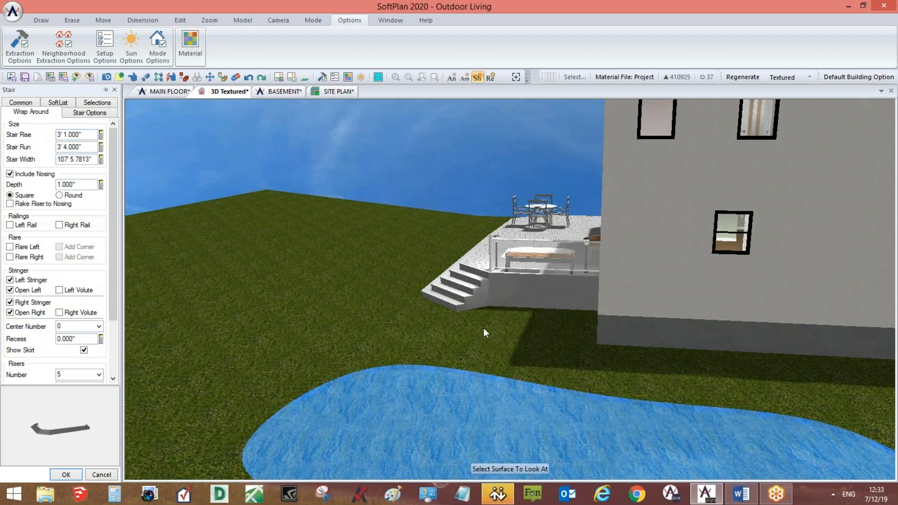
# Add skirting 3' high to the deck edge beneath the railing beside the enclosed porch.
pyautogui.click(484, 256)
pyautogui.moveTo(501, 257); pyautogui.dragTo(577, 308)
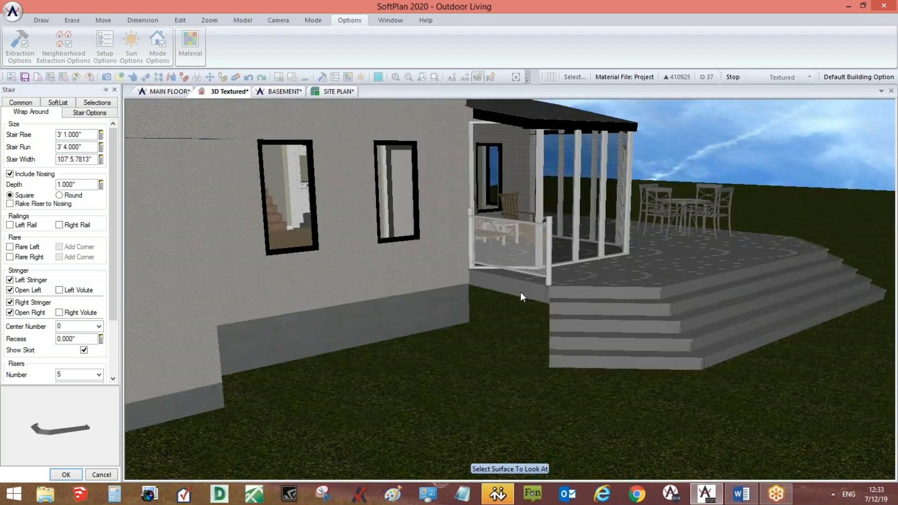
pyautogui.rightClick(517, 292)
pyautogui.click(533, 309)
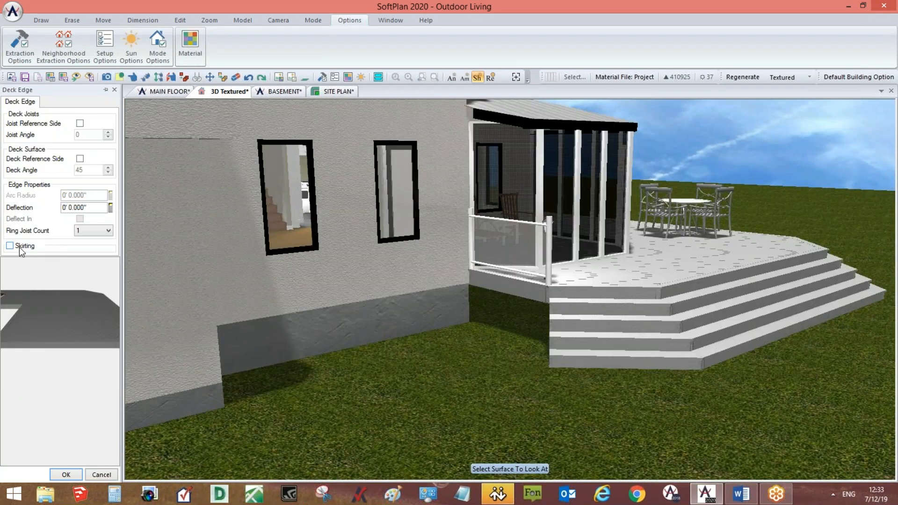
pyautogui.click(18, 246)
pyautogui.doubleClick(89, 257)
pyautogui.write('3')
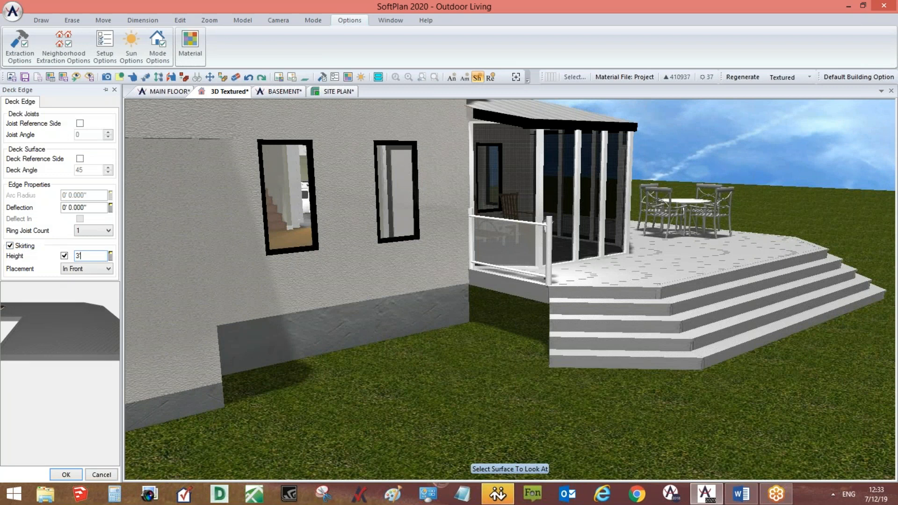
pyautogui.press('Return')
# Open the wrap-around stair's properties from the porch side and examine how its skirt meets the deck skirting.
pyautogui.moveTo(621, 319); pyautogui.dragTo(605, 330)
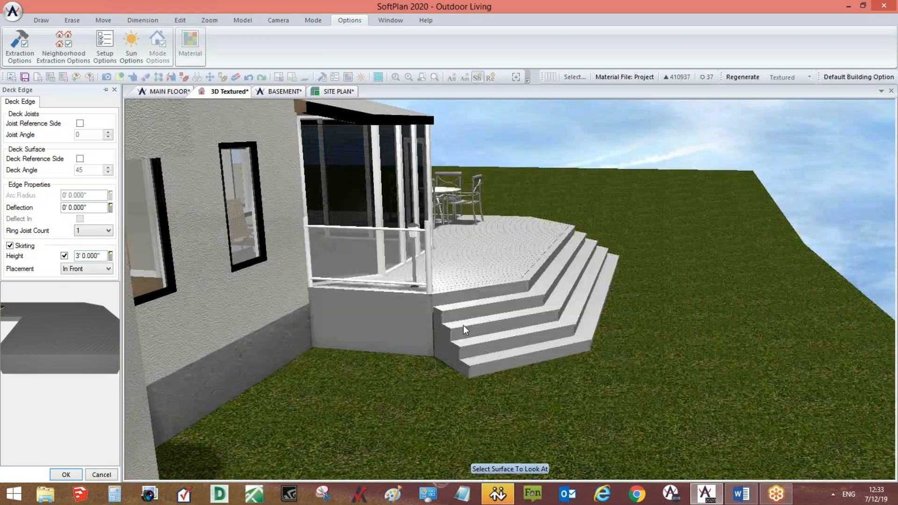
pyautogui.rightClick(495, 325)
pyautogui.click(532, 346)
pyautogui.moveTo(461, 346); pyautogui.dragTo(491, 345)
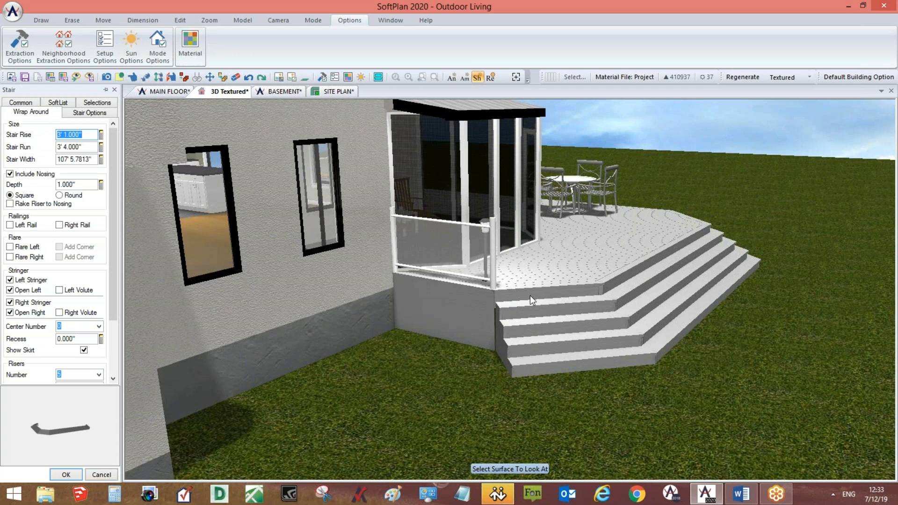
# Use Surface Copy/Paste to apply a white surface material to the wooden benches on the deck near the hot tub.
pyautogui.click(180, 21)
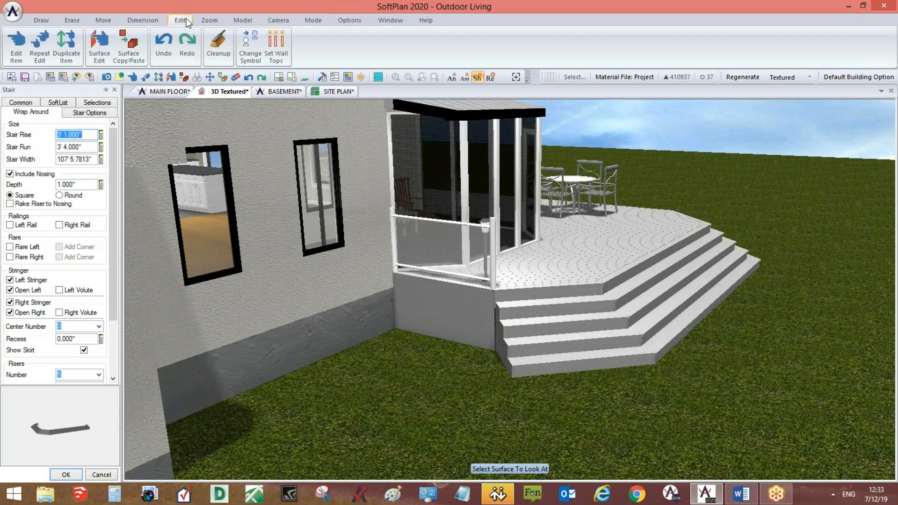
pyautogui.click(128, 46)
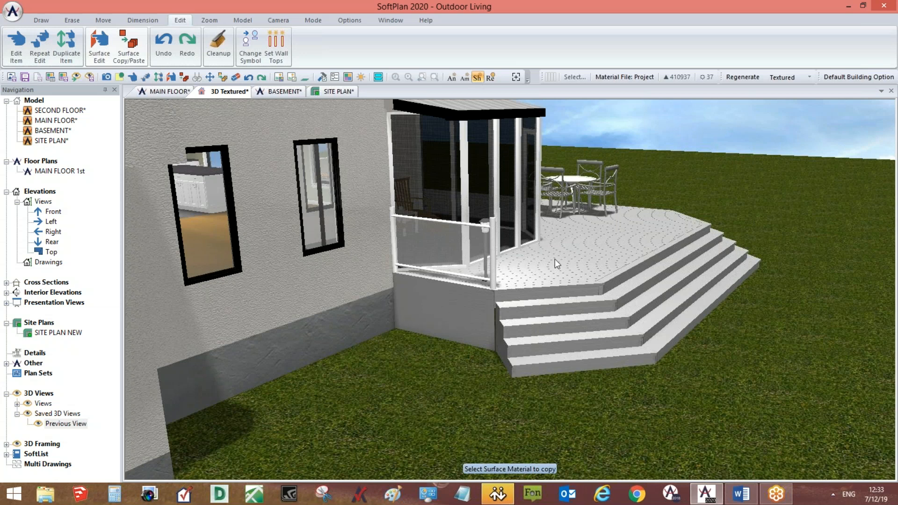
pyautogui.moveTo(544, 274); pyautogui.dragTo(506, 275, button='middle')
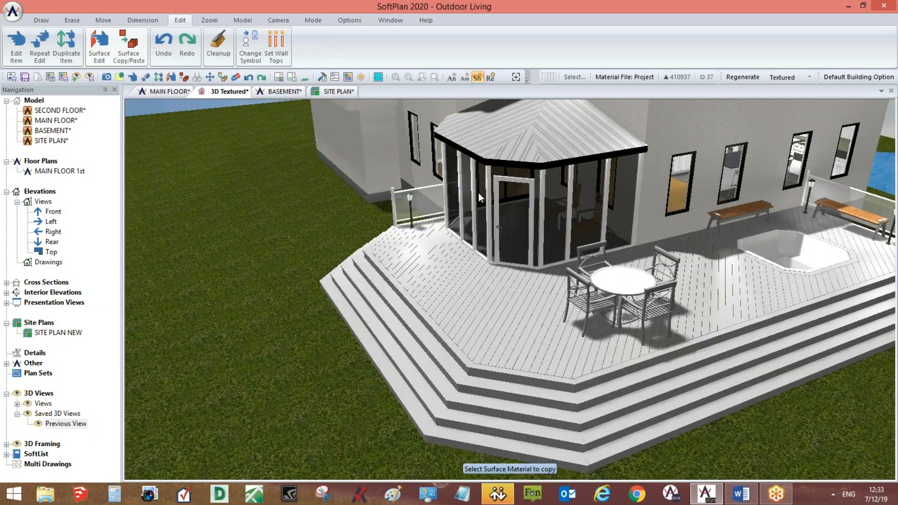
pyautogui.click(129, 47)
pyautogui.click(734, 210)
pyautogui.moveTo(776, 232); pyautogui.dragTo(579, 343, button='middle')
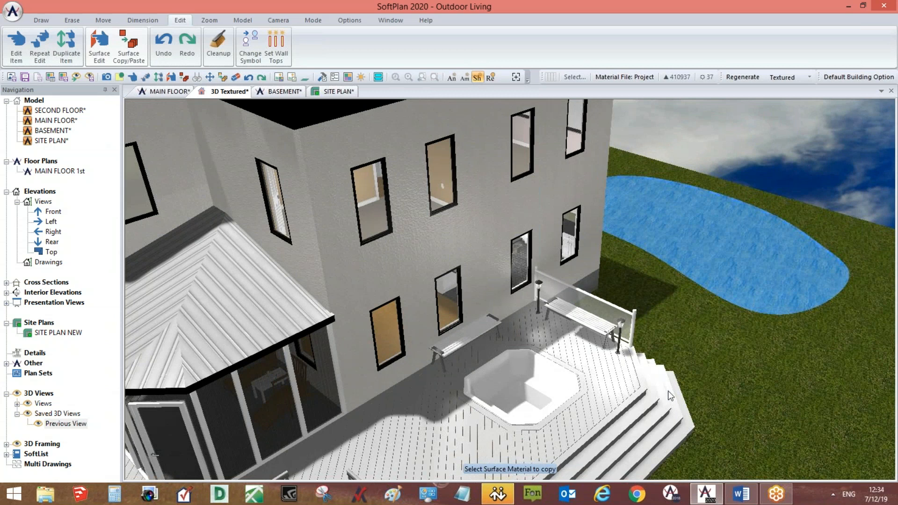
pyautogui.moveTo(632, 397); pyautogui.dragTo(617, 334, button='middle')
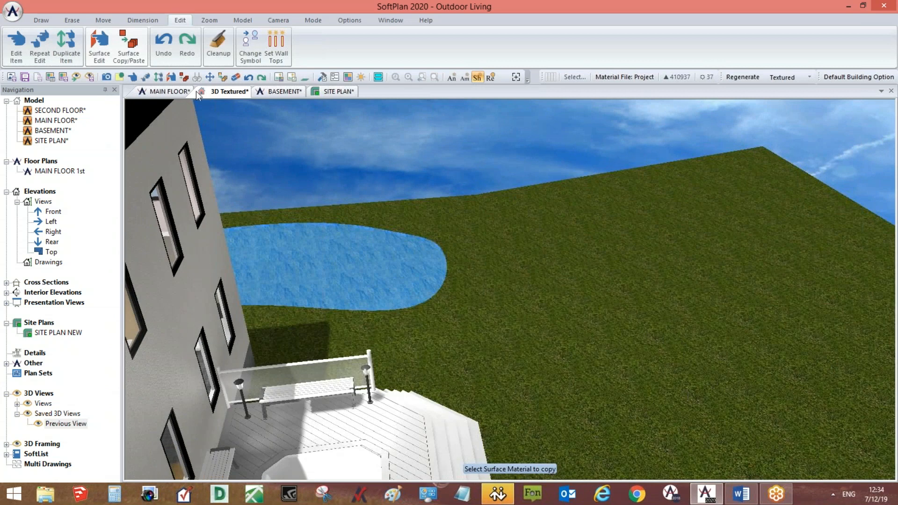
# Switch to the MAIN FLOOR drawing and save it.
pyautogui.click(179, 92)
pyautogui.click(12, 78)
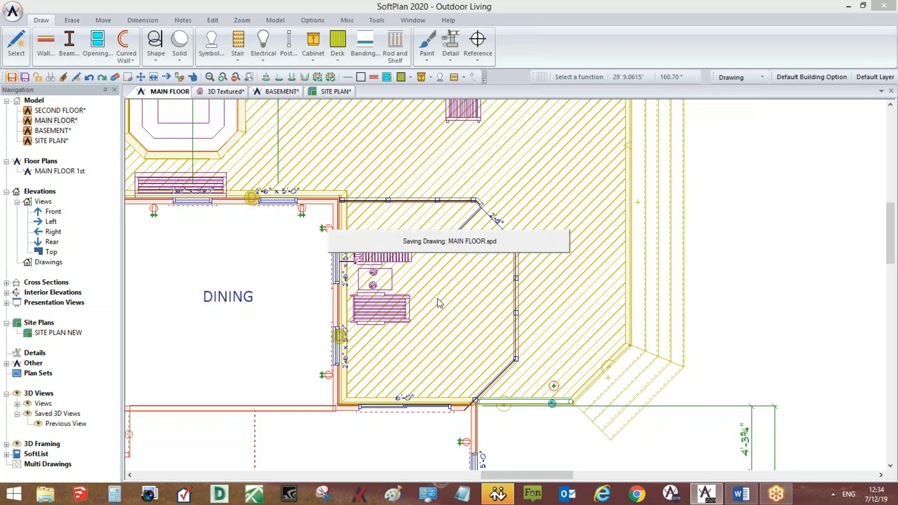
pyautogui.scroll(-5, 575, 339)
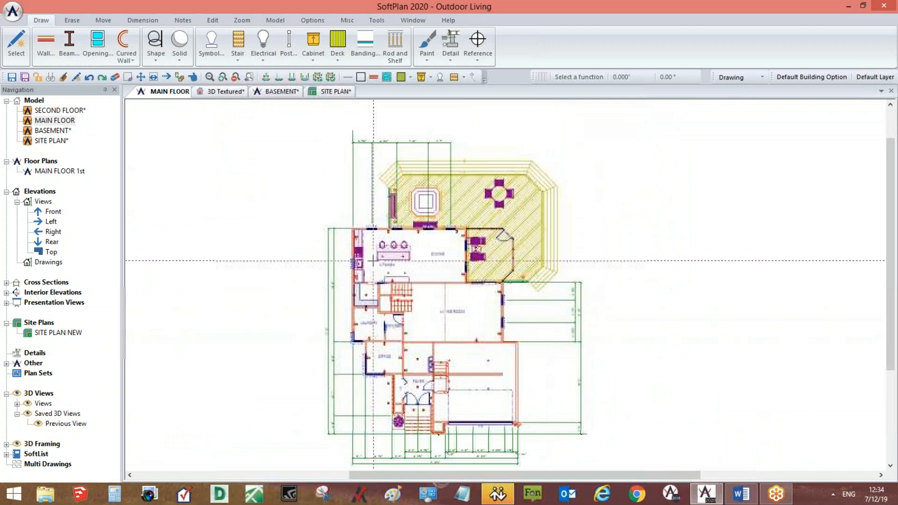
# Start a fence on the site plan and open the Wood Fences library.
pyautogui.click(316, 93)
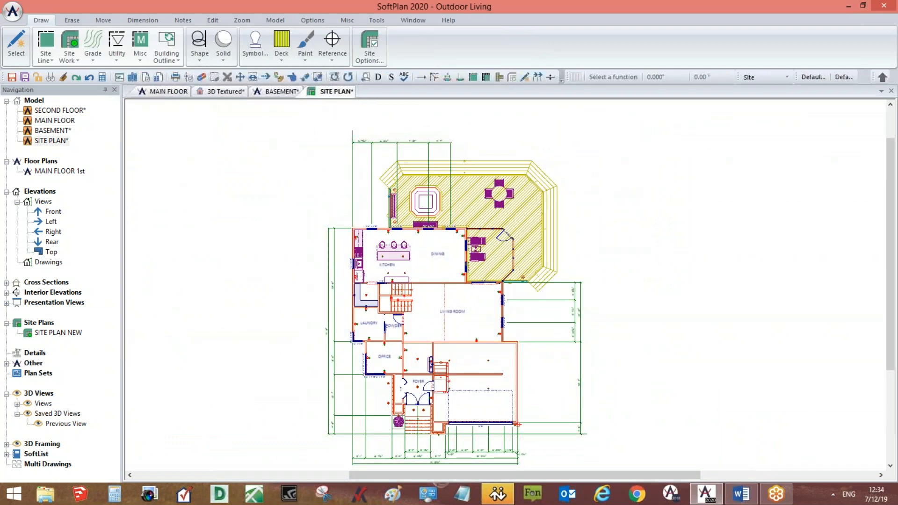
pyautogui.moveTo(617, 354); pyautogui.dragTo(587, 415, button='middle')
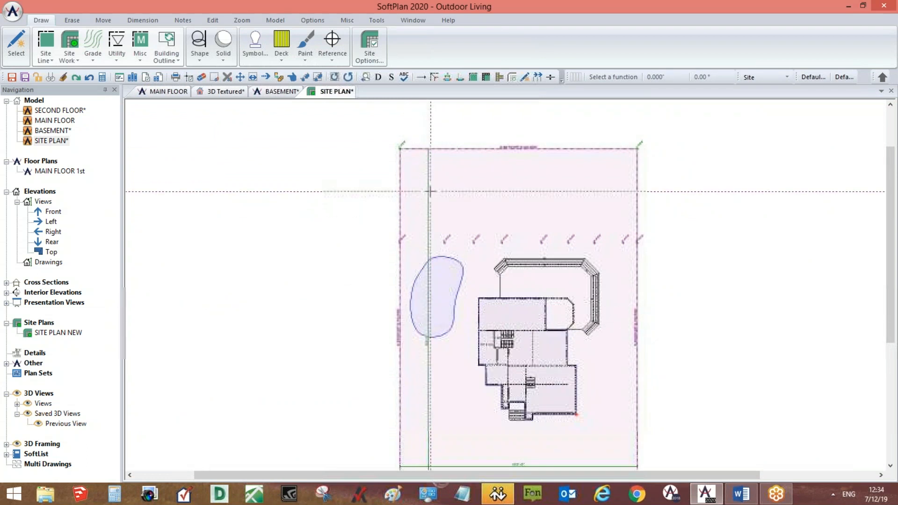
pyautogui.click(66, 52)
pyautogui.click(83, 73)
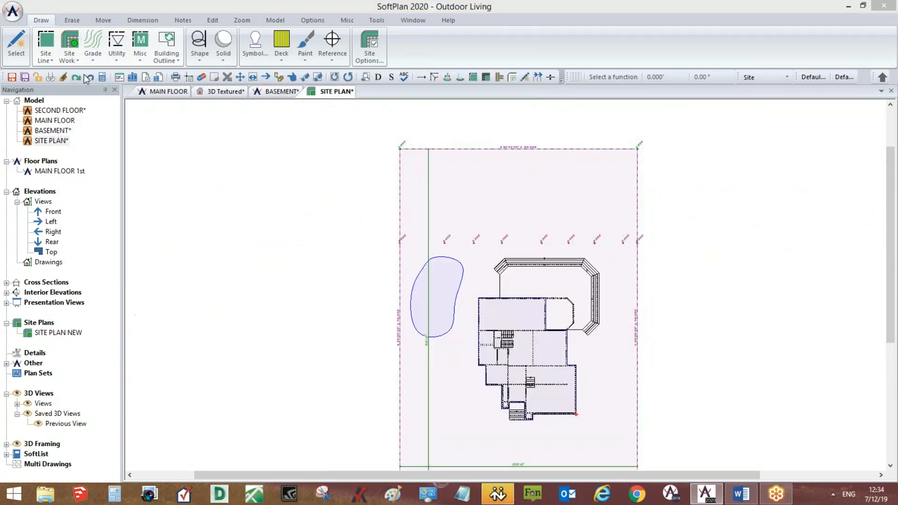
pyautogui.click(140, 139)
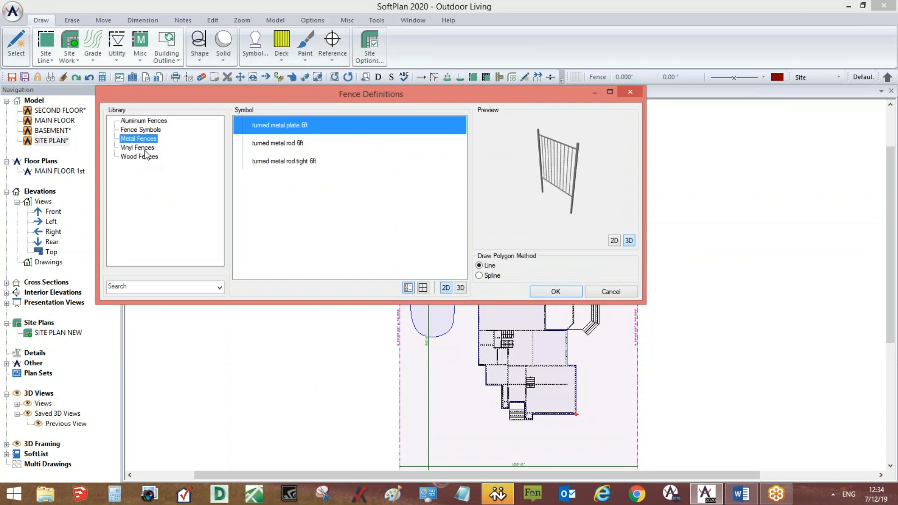
pyautogui.click(146, 157)
# Compare the wood fence previews and choose the picket alternate panel 6ft fence, keeping the Line drawing method.
pyautogui.click(351, 145)
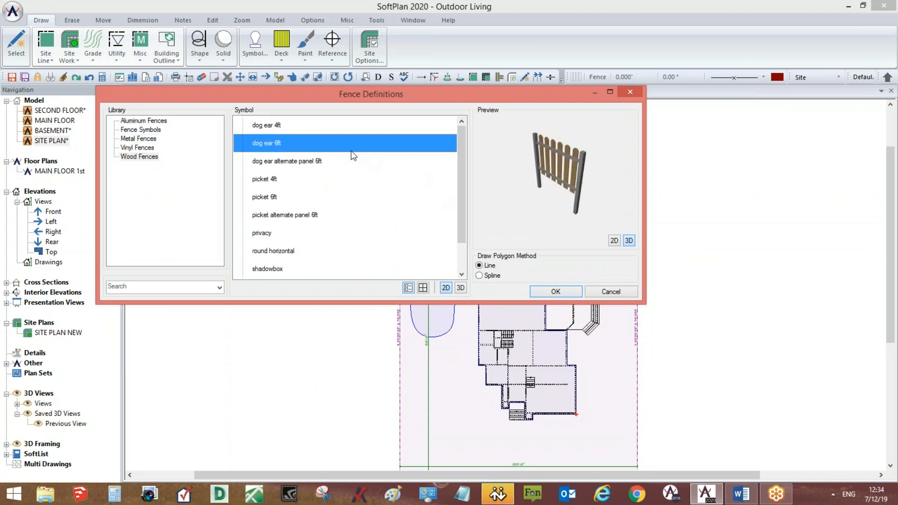
pyautogui.click(344, 164)
pyautogui.click(333, 182)
pyautogui.click(321, 198)
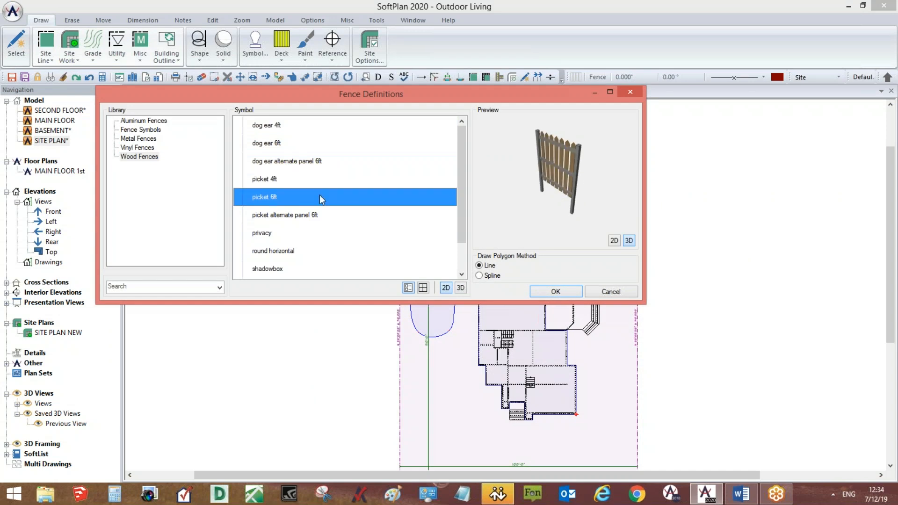
pyautogui.click(315, 215)
pyautogui.click(313, 231)
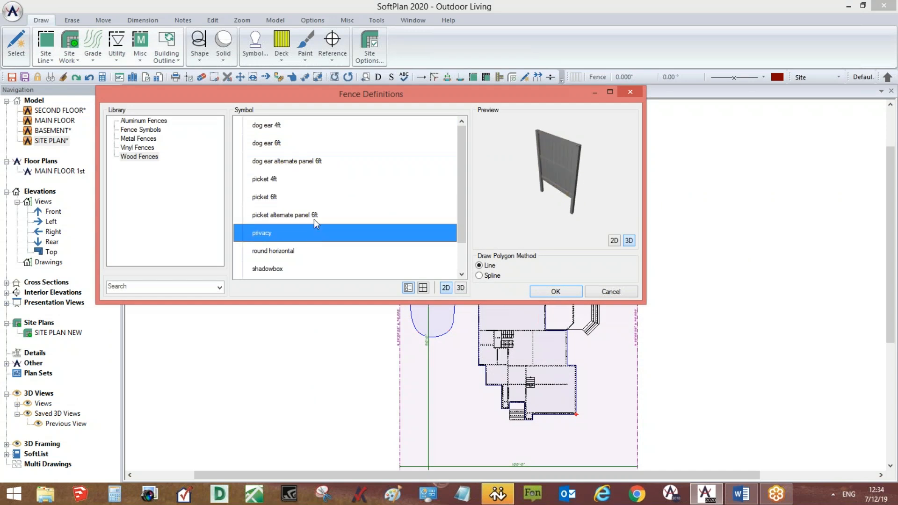
pyautogui.click(315, 248)
pyautogui.click(323, 216)
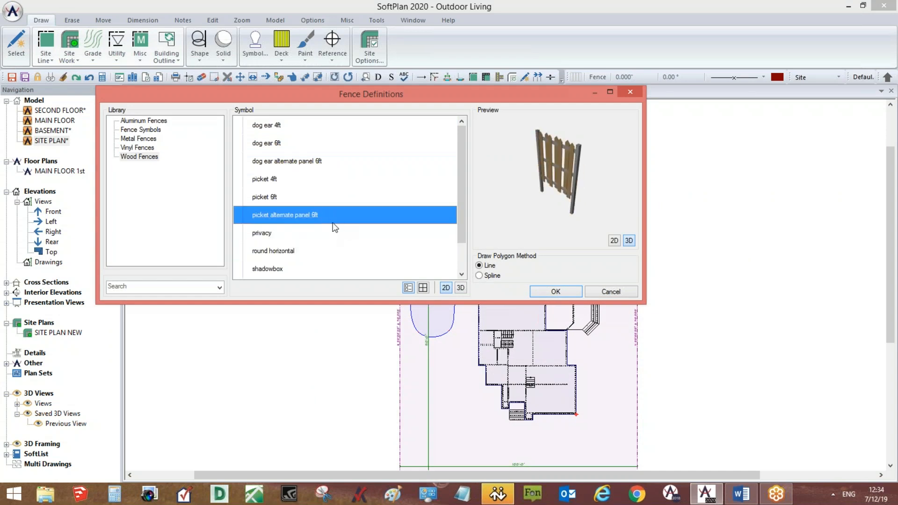
pyautogui.click(555, 292)
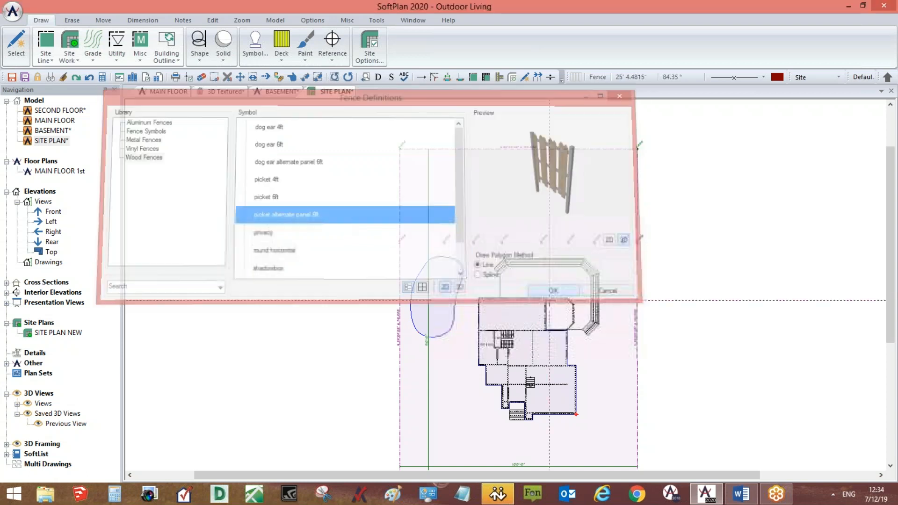
# Draw the fence from the garage side wall, diagonally out to the side property line, then along it and across the rear yard.
pyautogui.scroll(4, 529, 405)
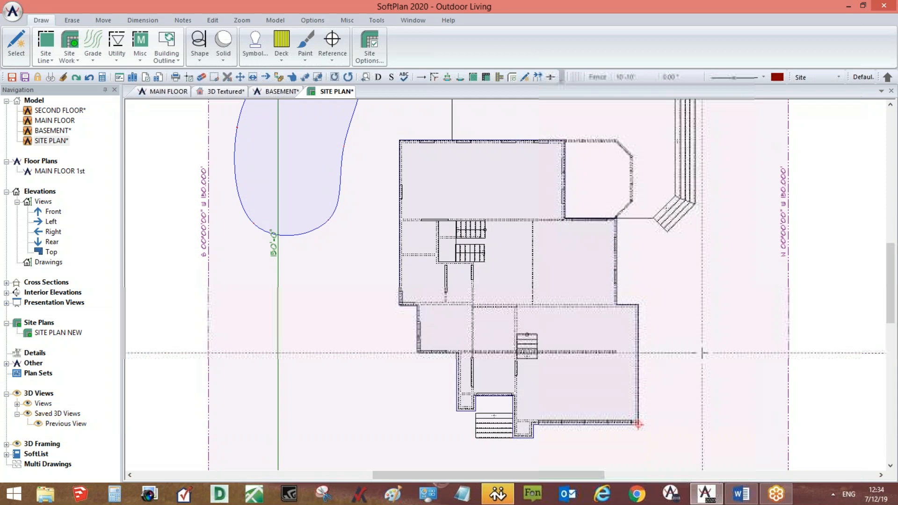
pyautogui.moveTo(720, 354); pyautogui.dragTo(675, 385, button='middle')
pyautogui.click(669, 384)
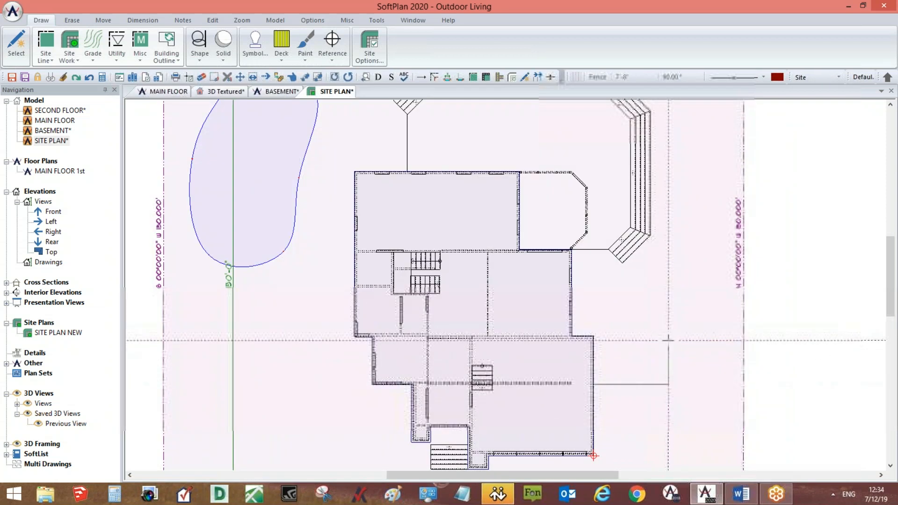
pyautogui.click(722, 333)
pyautogui.moveTo(722, 226); pyautogui.dragTo(722, 339, button='middle')
pyautogui.scroll(-1, 721, 342)
pyautogui.scroll(-1, 719, 344)
pyautogui.moveTo(637, 192); pyautogui.dragTo(652, 313, button='middle')
pyautogui.click(653, 186)
pyautogui.click(308, 186)
# Continue the fence along the pool side of the yard, angle it inward, and end it at the house wall.
pyautogui.moveTo(320, 310); pyautogui.dragTo(340, 104, button='middle')
pyautogui.click(329, 298)
pyautogui.click(358, 327)
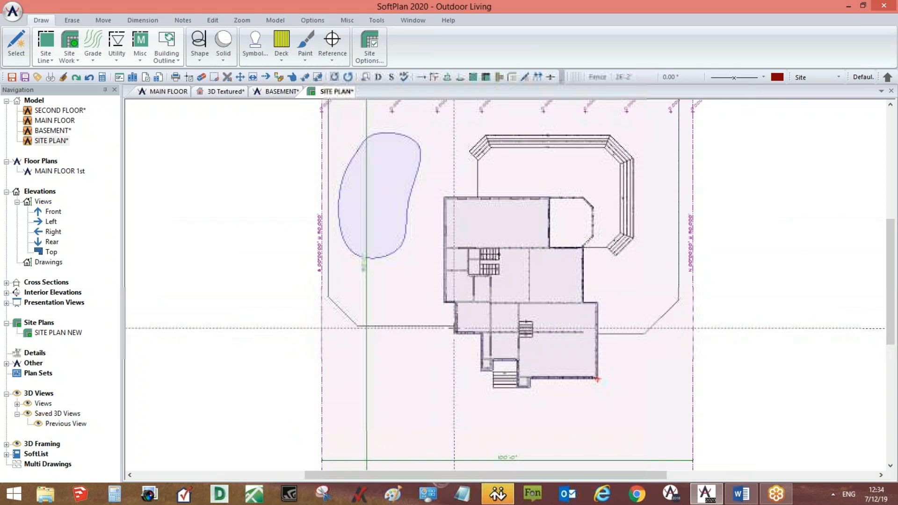
pyautogui.click(454, 327)
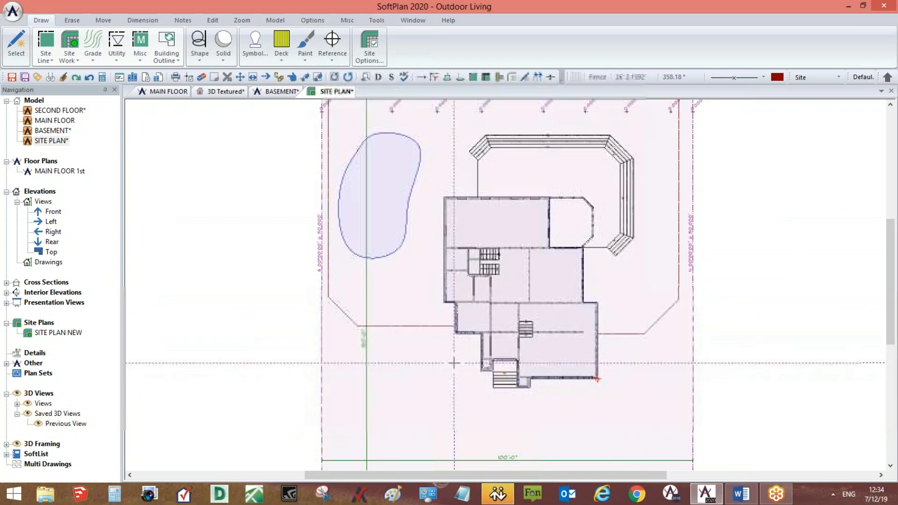
# Inspect the fence around the yard and pool in the textured 3D view.
pyautogui.click(226, 91)
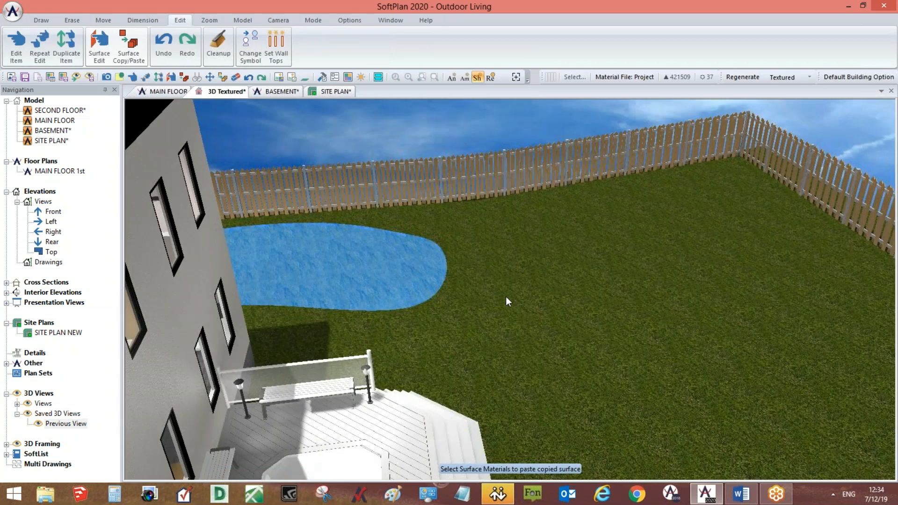
pyautogui.moveTo(512, 268); pyautogui.dragTo(460, 223, button='middle')
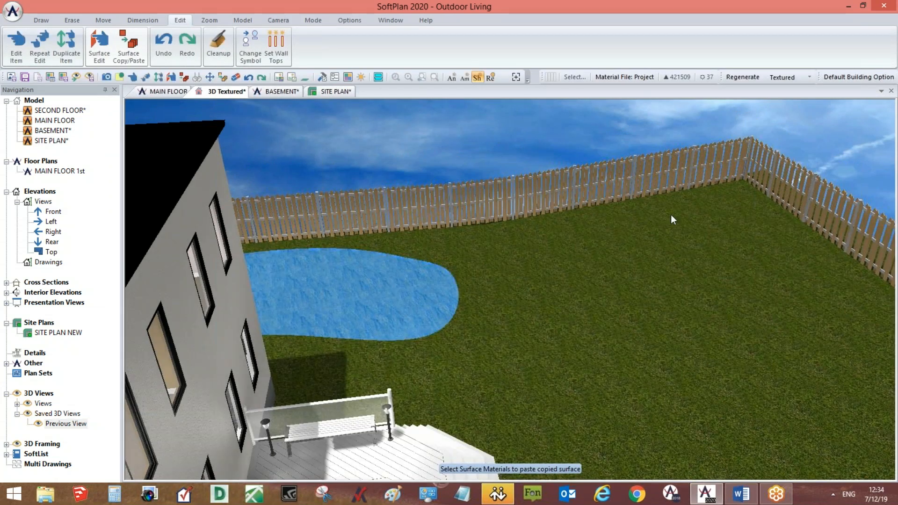
pyautogui.moveTo(671, 214); pyautogui.dragTo(600, 225, button='middle')
pyautogui.moveTo(374, 184); pyautogui.dragTo(447, 372, button='middle')
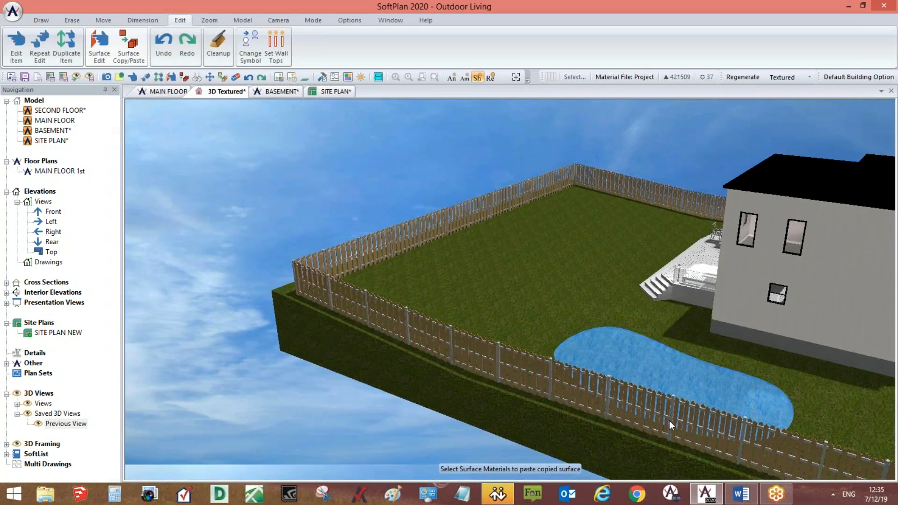
pyautogui.moveTo(711, 384); pyautogui.dragTo(686, 395, button='middle')
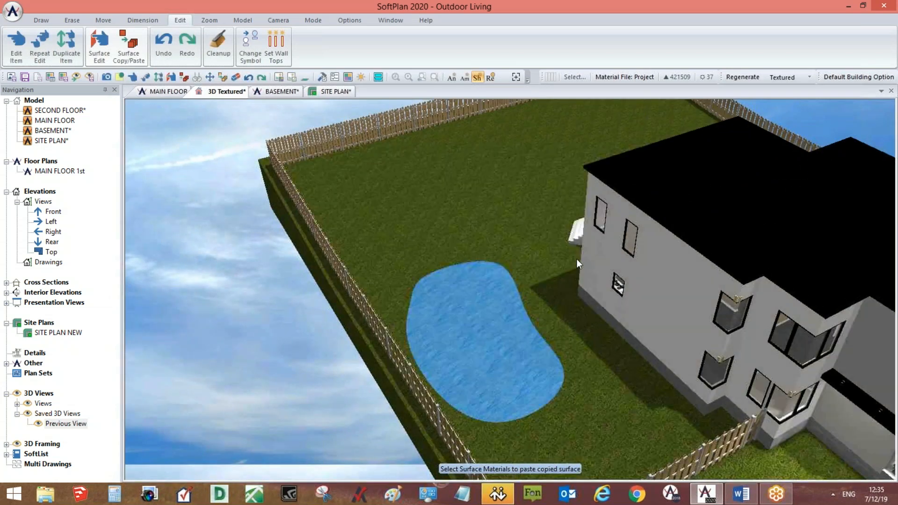
# Place a fence gate about 5.6 feet wide in the straight fence section beside the garage on the site plan.
pyautogui.click(337, 92)
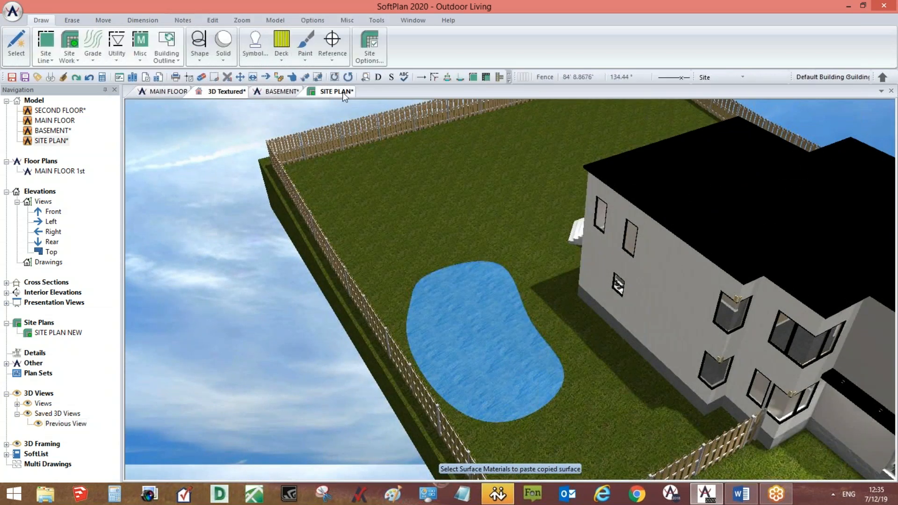
pyautogui.scroll(3, 459, 351)
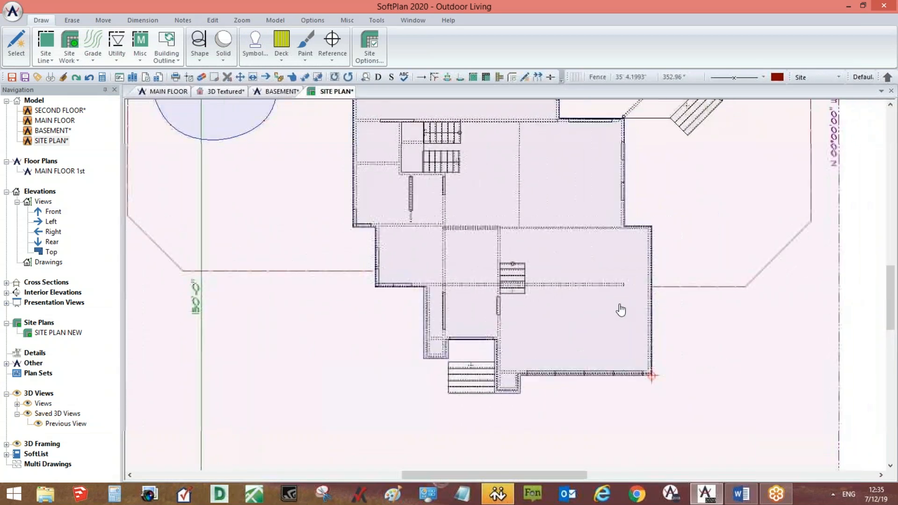
pyautogui.scroll(2, 645, 377)
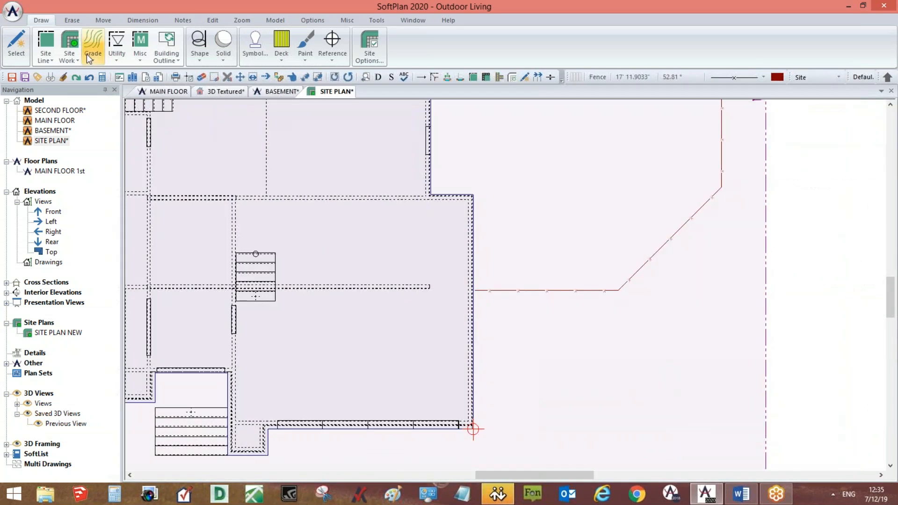
pyautogui.click(72, 56)
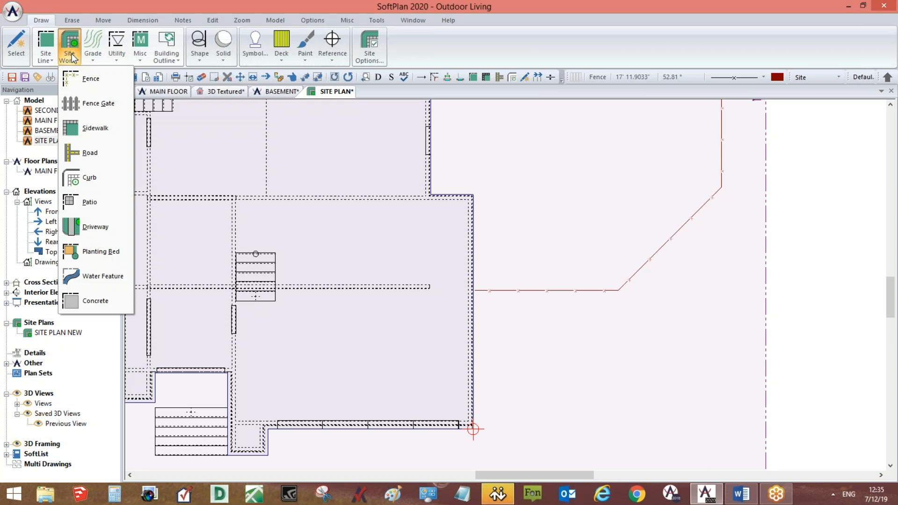
pyautogui.click(89, 107)
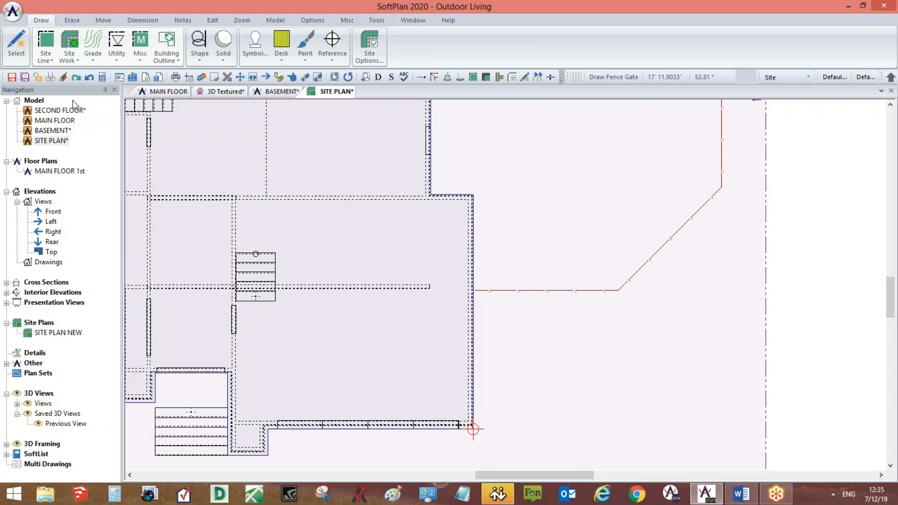
pyautogui.click(518, 292)
pyautogui.click(581, 291)
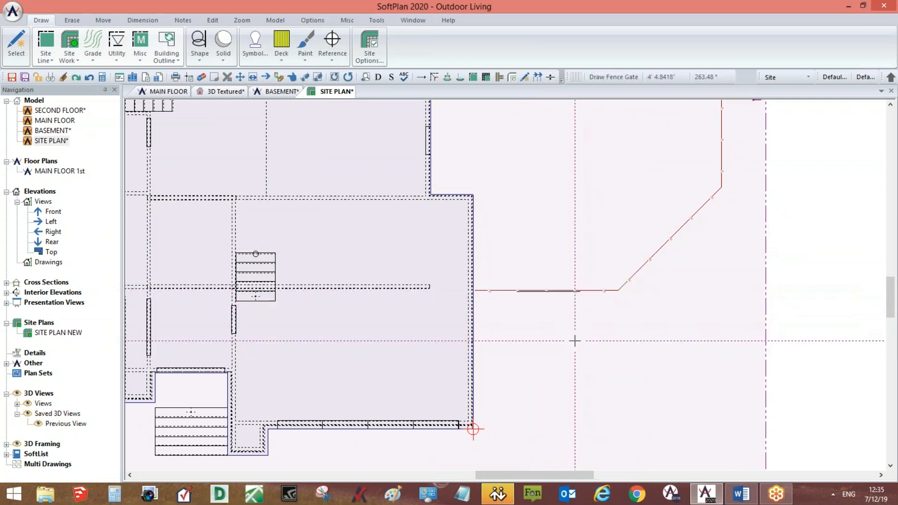
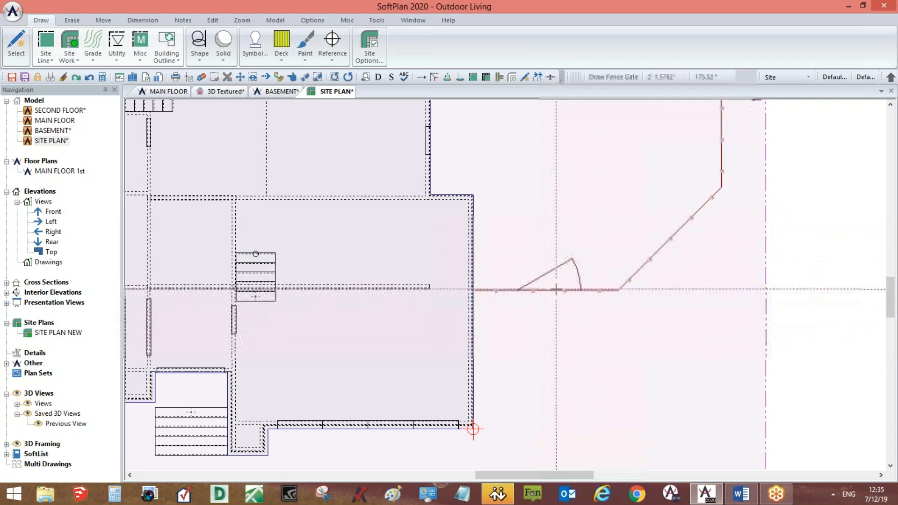
# Edit the fence gate to be a double gate, open in the model, with a gate width of 6 feet.
pyautogui.rightClick(555, 290)
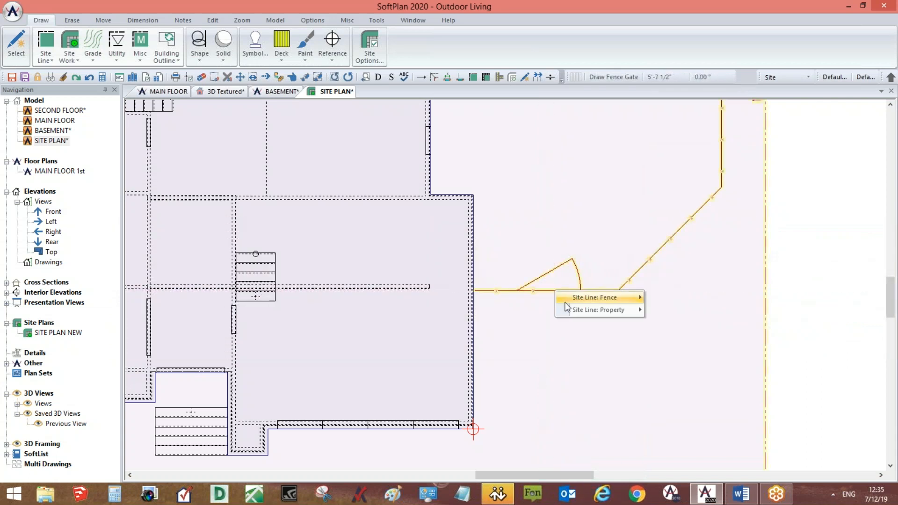
pyautogui.moveTo(591, 301)
pyautogui.click(671, 116)
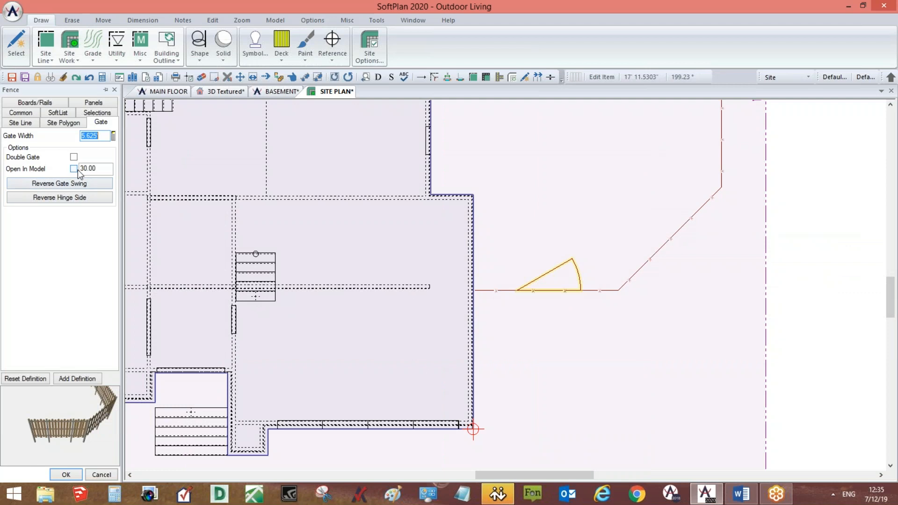
pyautogui.click(74, 157)
pyautogui.scroll(3, 481, 301)
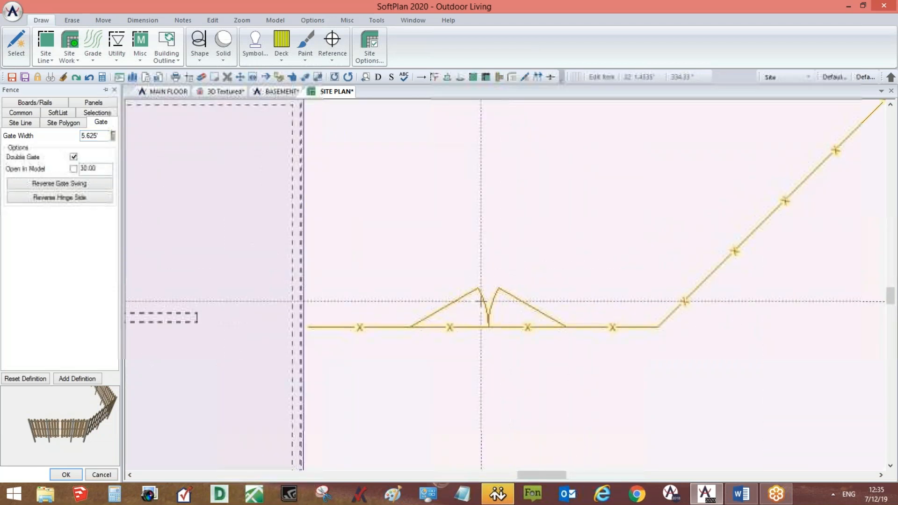
pyautogui.click(74, 168)
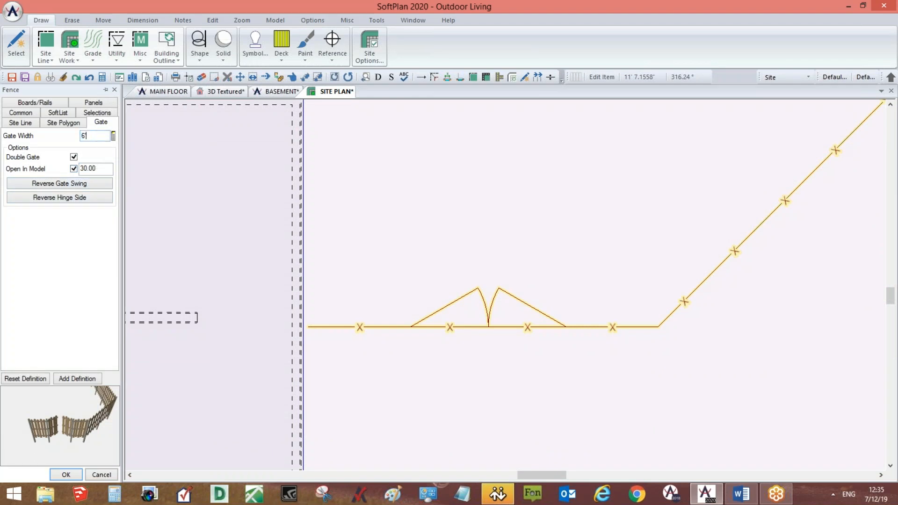
pyautogui.write('6')
pyautogui.press('Return')
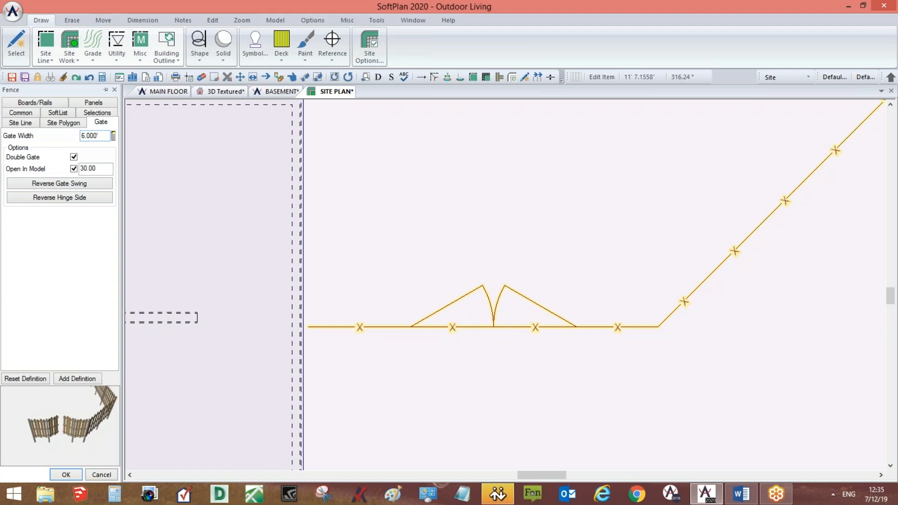
pyautogui.click(66, 475)
# Examine the open double gate and the fenced yard in the textured 3D view.
pyautogui.click(238, 91)
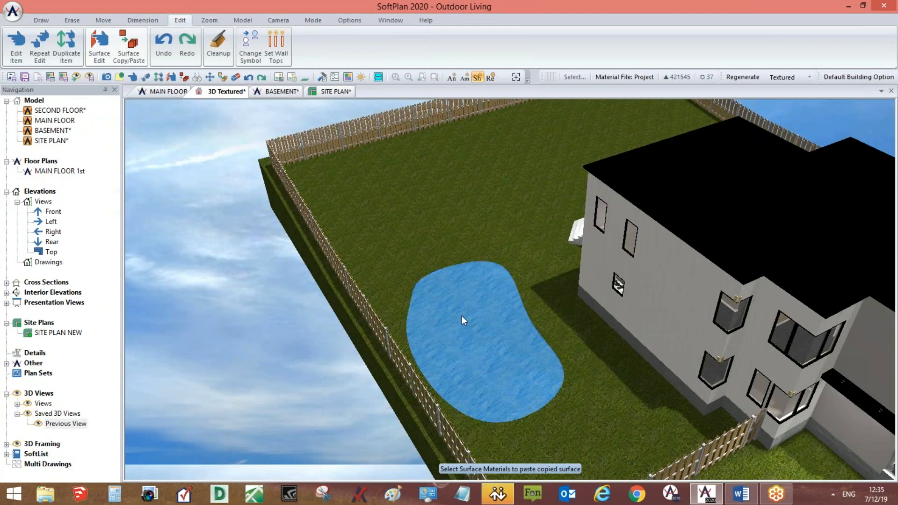
pyautogui.moveTo(680, 372); pyautogui.dragTo(455, 340, button='middle')
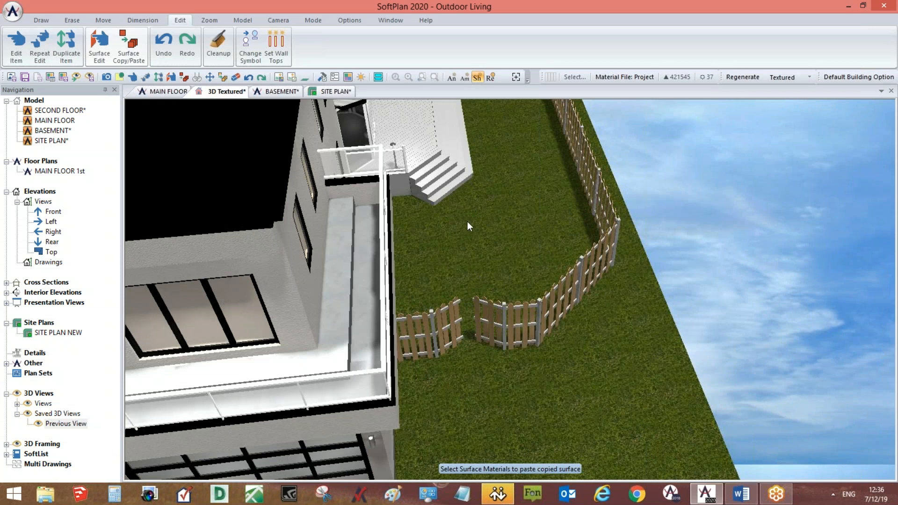
pyautogui.moveTo(473, 241); pyautogui.dragTo(276, 98, button='middle')
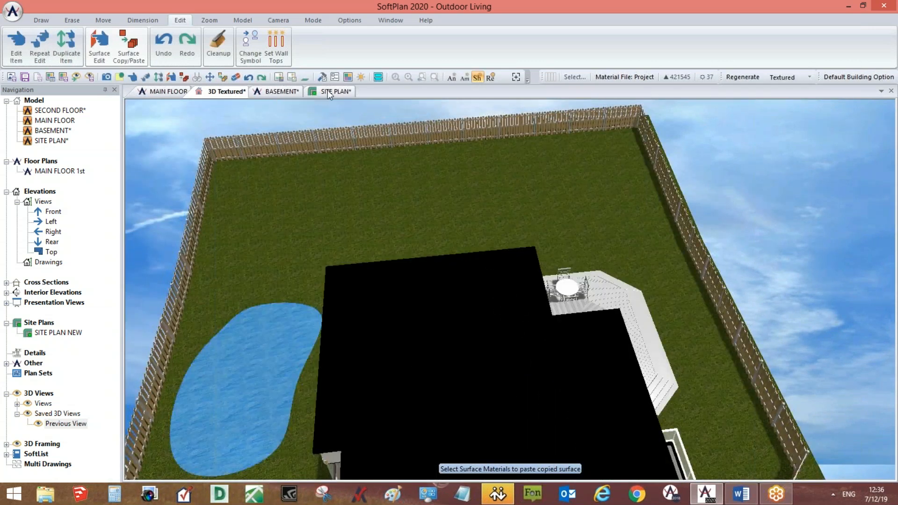
# Return to the site plan and switch it from Site mode to Drawing mode.
pyautogui.click(329, 91)
pyautogui.scroll(-4, 510, 282)
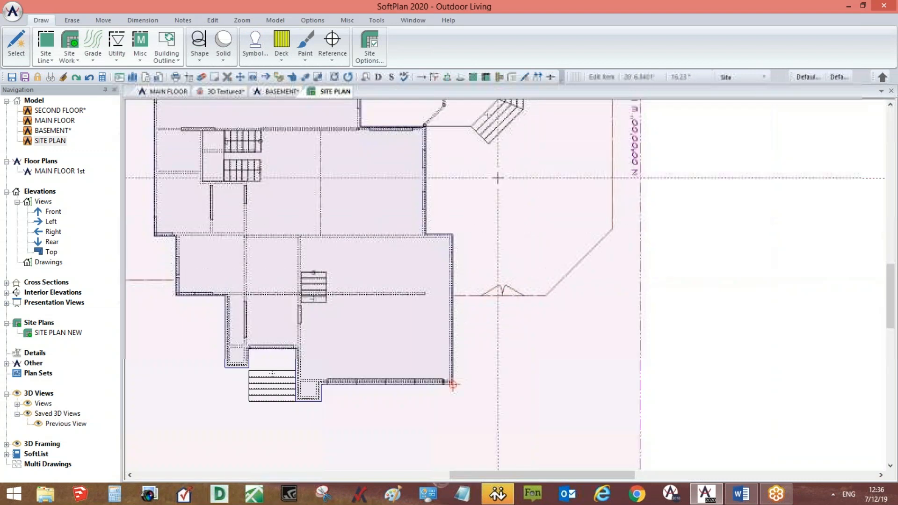
pyautogui.moveTo(497, 176); pyautogui.dragTo(527, 365, button='middle')
pyautogui.moveTo(511, 247); pyautogui.dragTo(560, 372, button='middle')
pyautogui.moveTo(528, 214); pyautogui.dragTo(594, 378, button='middle')
pyautogui.scroll(-1, 594, 377)
pyautogui.moveTo(546, 306); pyautogui.dragTo(574, 314, button='middle')
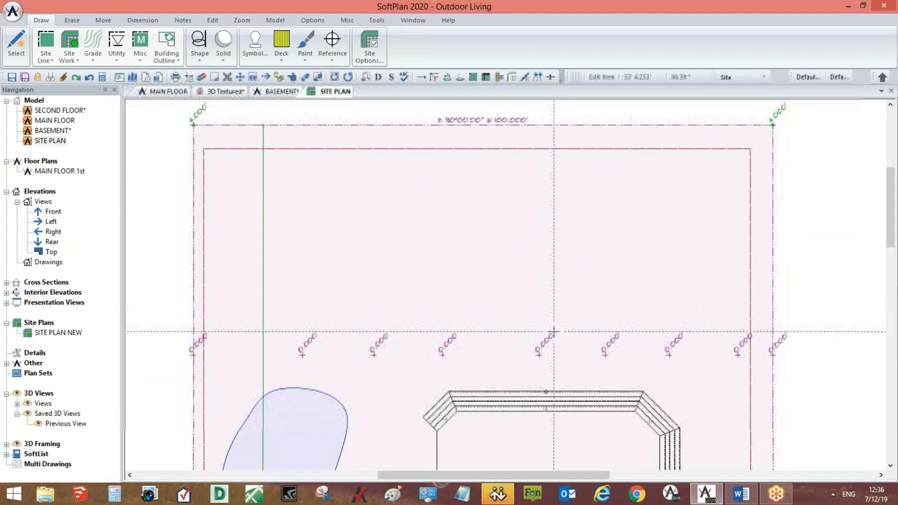
pyautogui.click(754, 75)
pyautogui.click(747, 89)
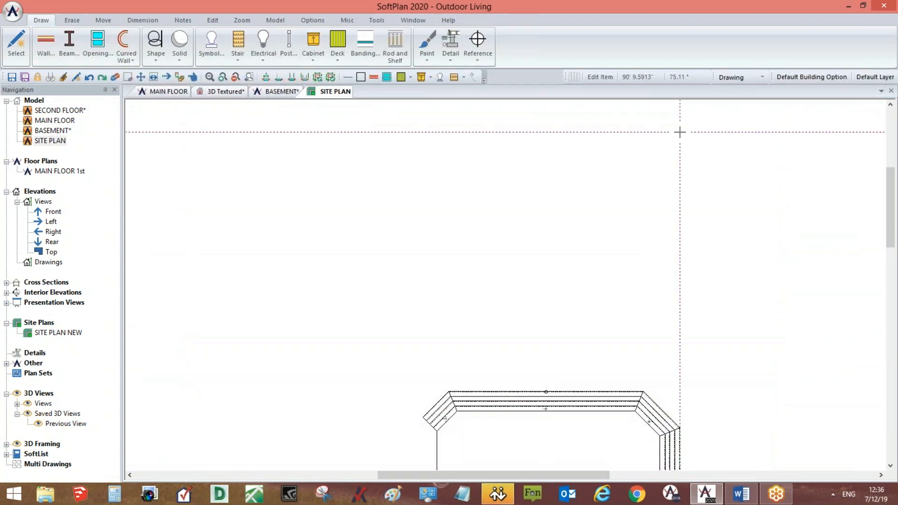
# Turn on the Property and Shot Points site items in the Drawing mode visibilities of the site plan.
pyautogui.scroll(-2, 696, 298)
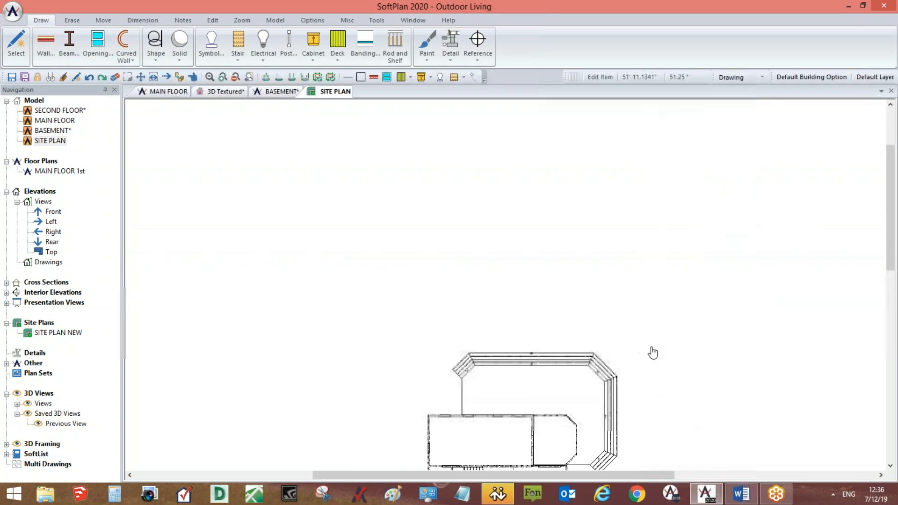
pyautogui.moveTo(652, 353); pyautogui.dragTo(643, 254, button='middle')
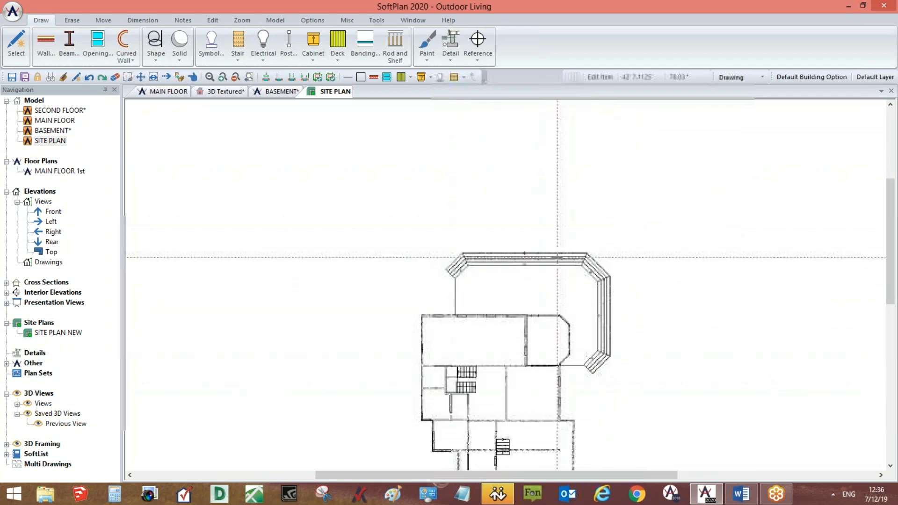
pyautogui.click(305, 21)
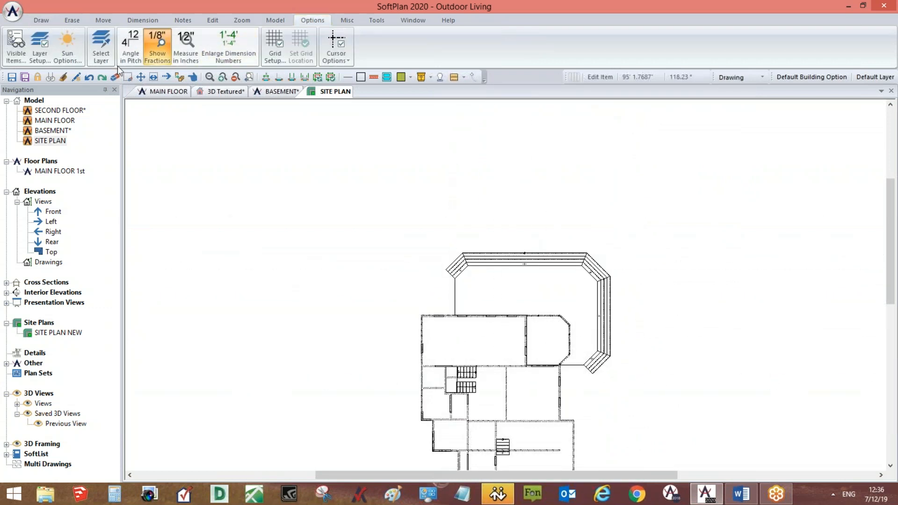
pyautogui.click(18, 55)
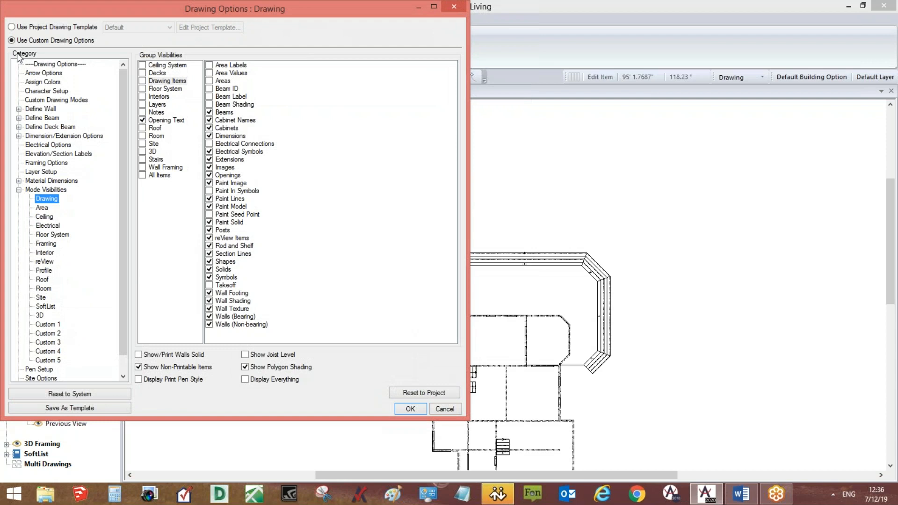
pyautogui.moveTo(166, 8); pyautogui.dragTo(232, 48)
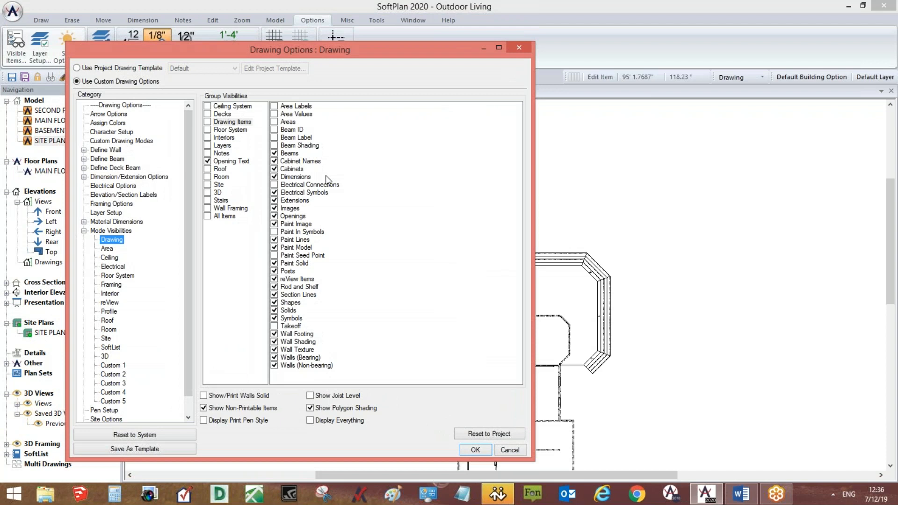
pyautogui.click(219, 185)
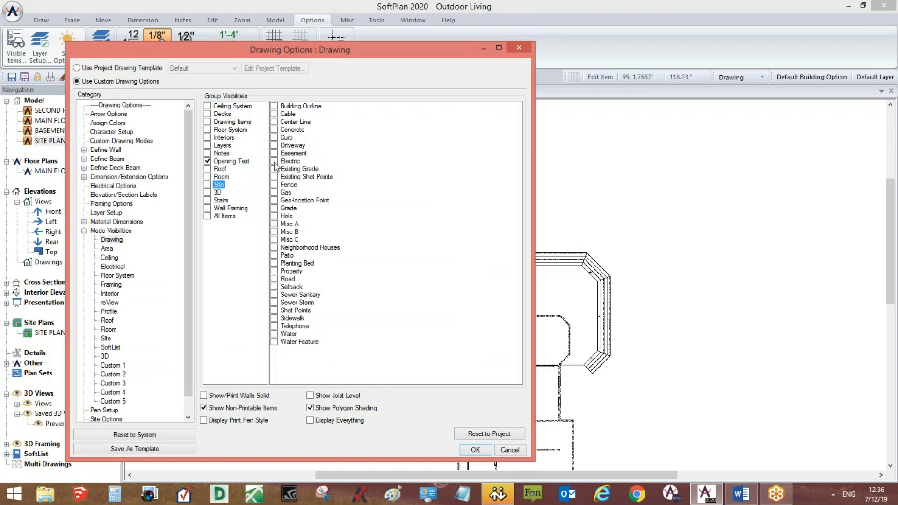
pyautogui.click(274, 272)
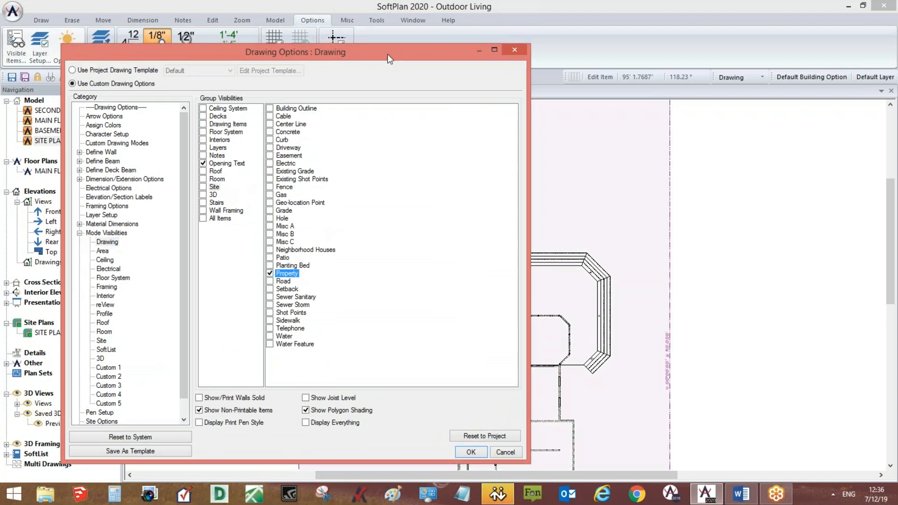
pyautogui.moveTo(388, 54); pyautogui.dragTo(286, 47)
pyautogui.click(174, 304)
pyautogui.click(375, 441)
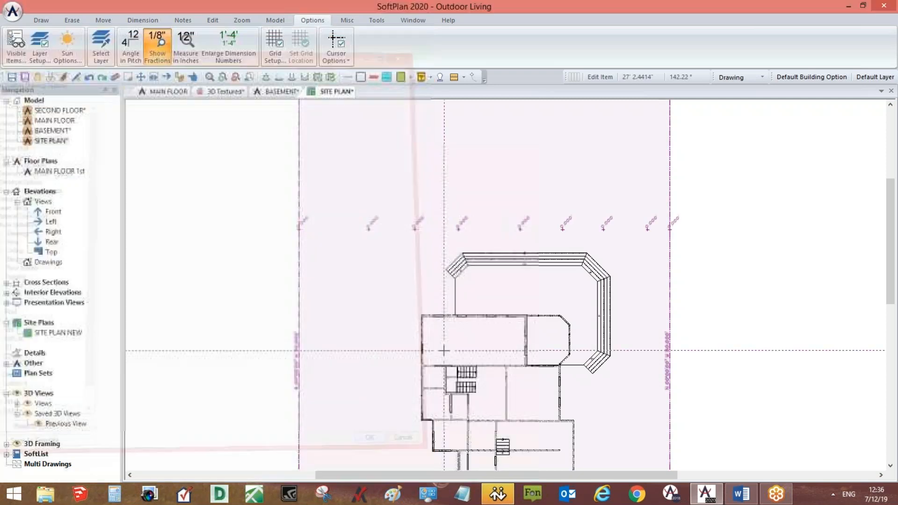
pyautogui.scroll(3, 506, 284)
pyautogui.scroll(-3, 506, 284)
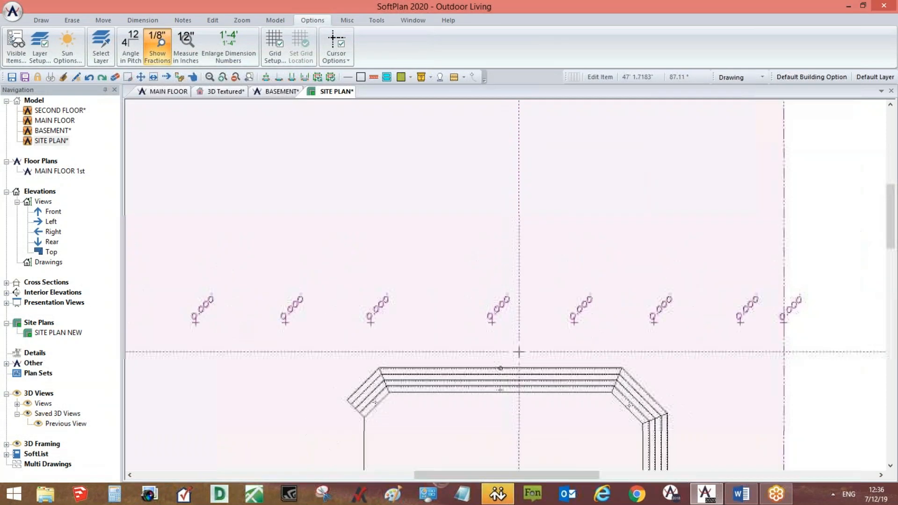
# Draw a straight Concrete 10" wall across the yard between the rear property line and the row of 0.000' shot points.
pyautogui.click(42, 20)
pyautogui.click(46, 44)
pyautogui.moveTo(167, 226); pyautogui.dragTo(172, 195)
pyautogui.click(104, 191)
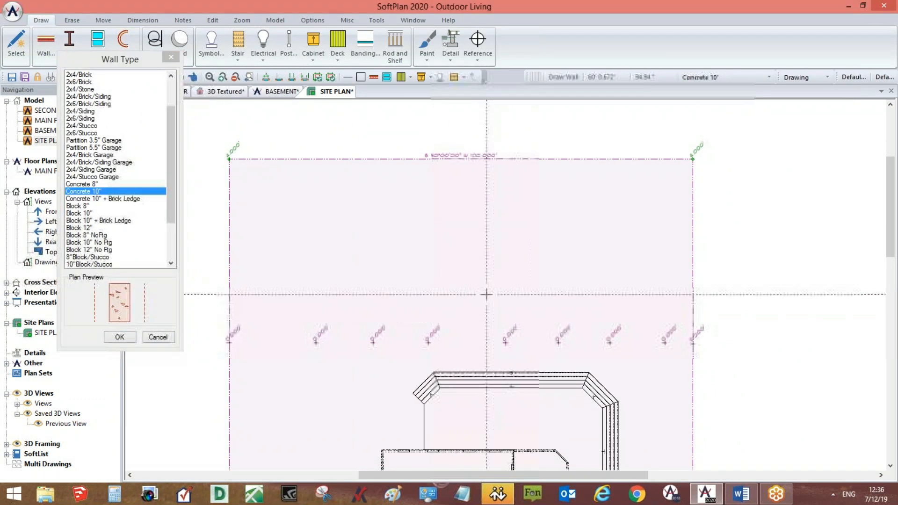
pyautogui.moveTo(575, 271); pyautogui.dragTo(586, 271)
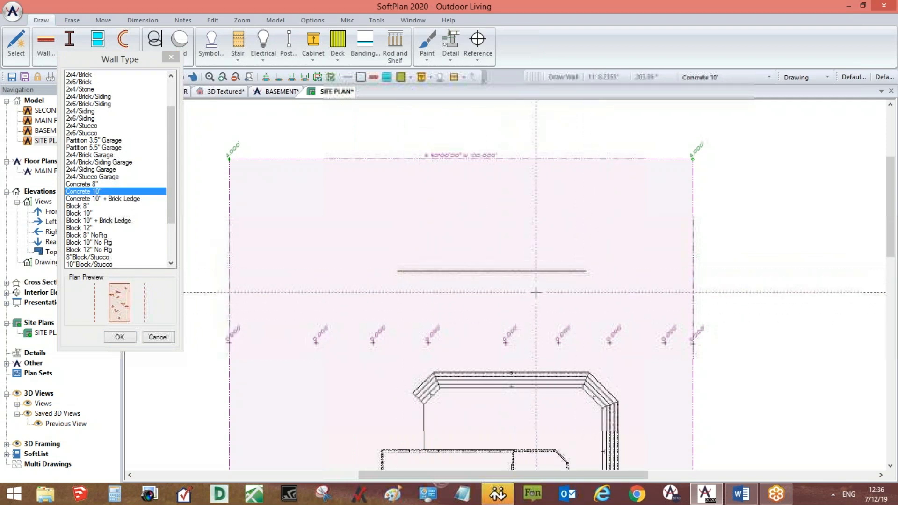
pyautogui.rightClick(586, 325)
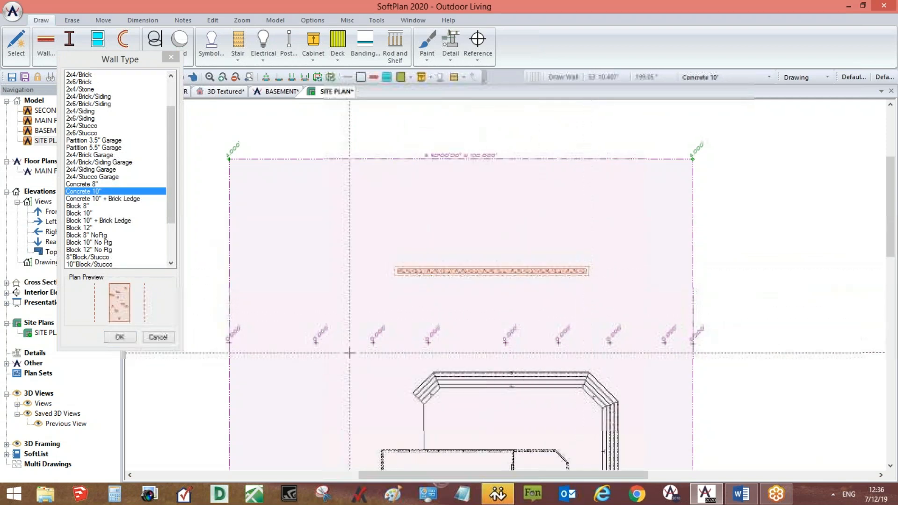
pyautogui.click(119, 337)
pyautogui.scroll(2, 492, 302)
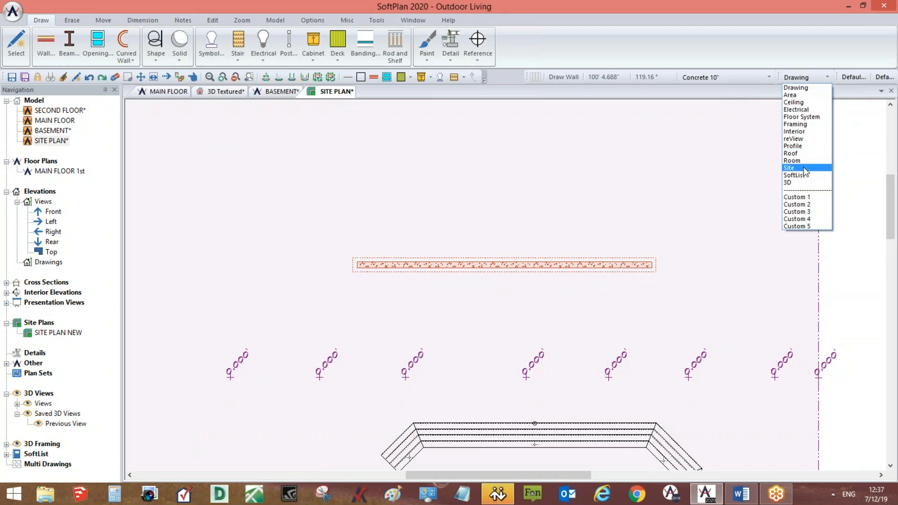
# Switch the site plan from Drawing mode to Site mode.
pyautogui.click(804, 172)
pyautogui.scroll(3, 514, 272)
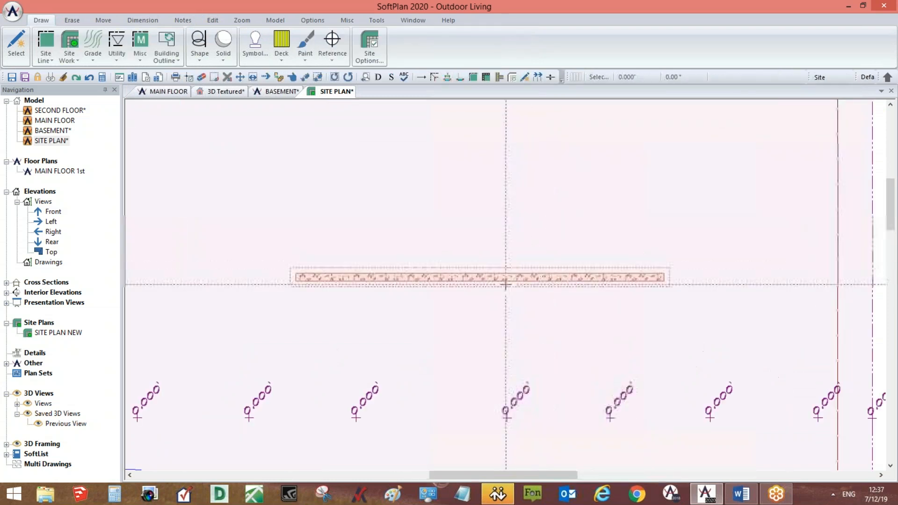
pyautogui.click(96, 48)
pyautogui.click(145, 126)
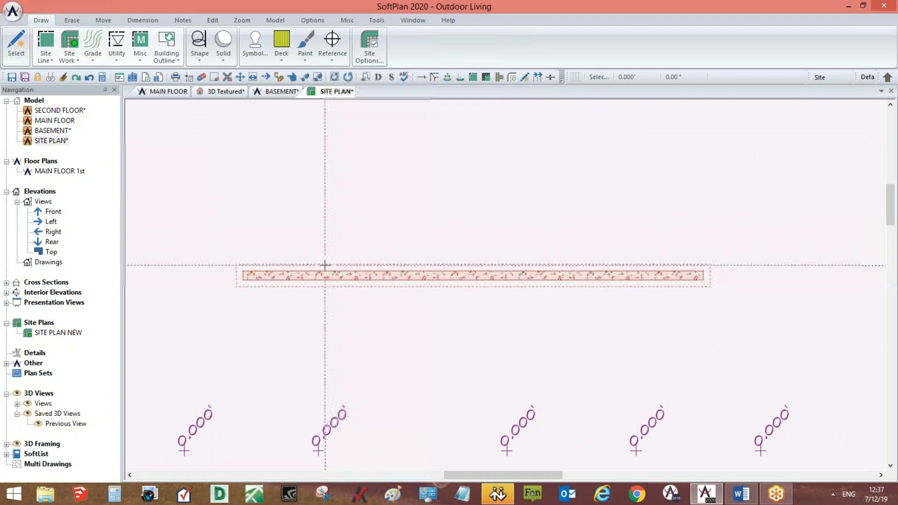
# Open the Concrete 10" wall for editing, check its height settings and accept them.
pyautogui.click(337, 280)
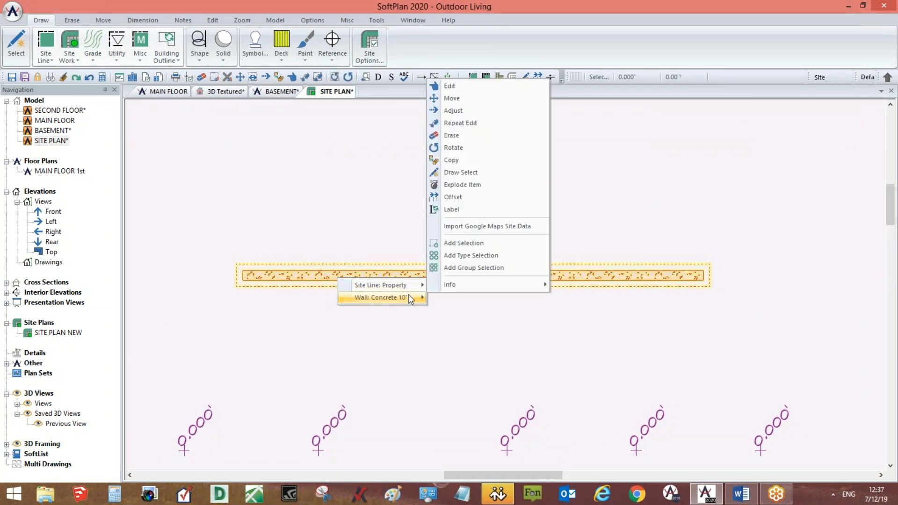
pyautogui.moveTo(408, 296)
pyautogui.click(456, 298)
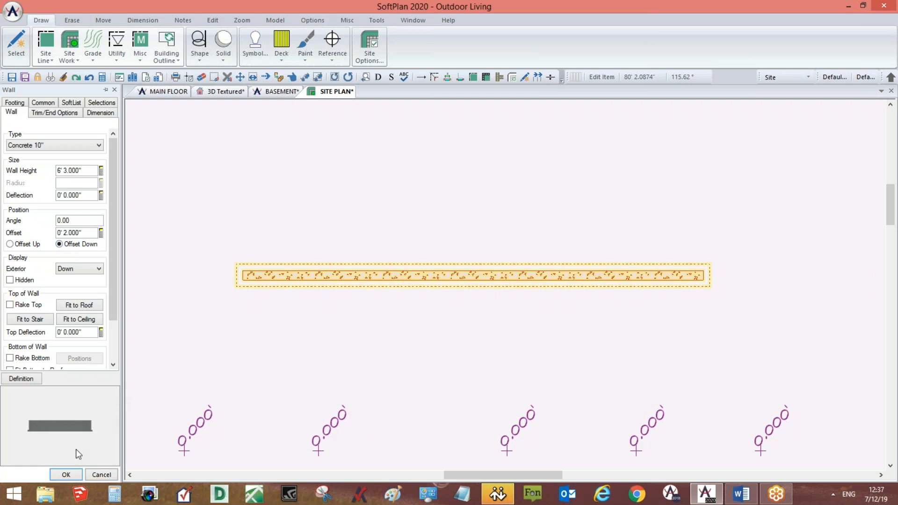
pyautogui.click(67, 474)
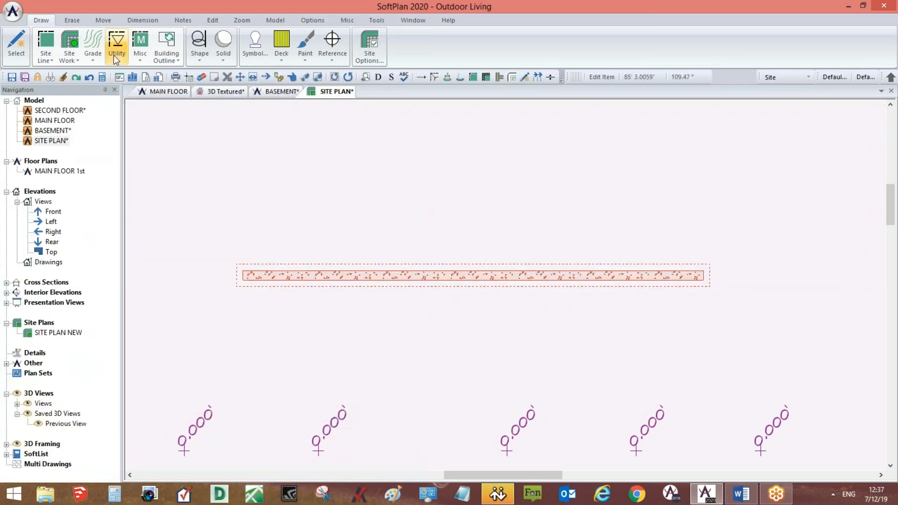
# Place thirteen new-point shots with the elevation set up 4.000' along the rear face of the concrete wall, from end to end.
pyautogui.click(93, 50)
pyautogui.click(109, 127)
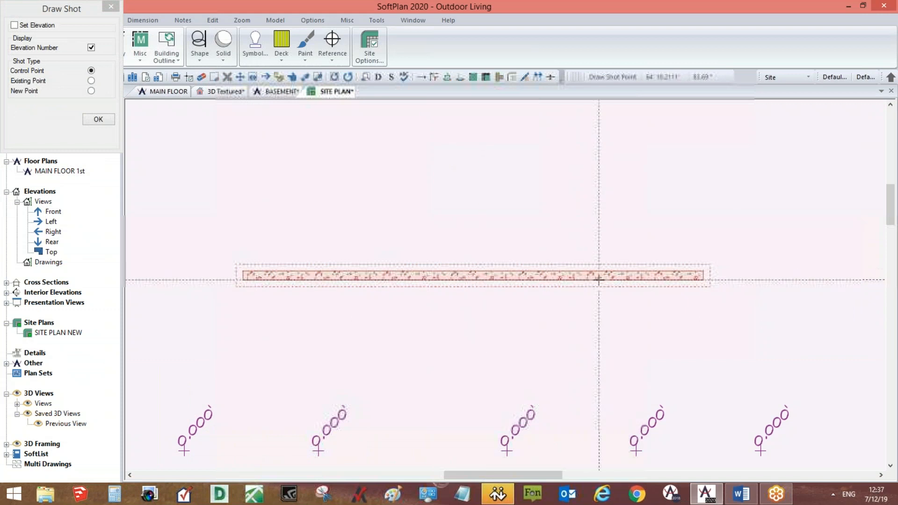
pyautogui.scroll(-3, 616, 315)
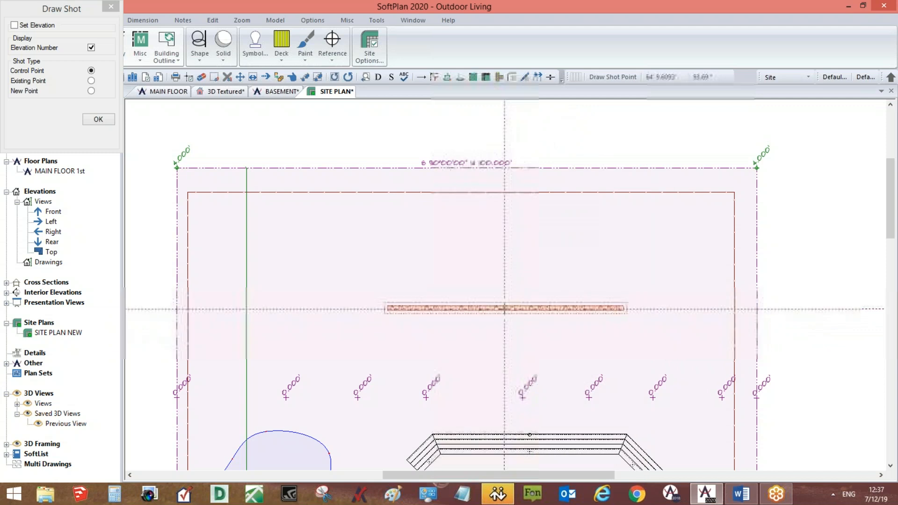
pyautogui.scroll(3, 517, 311)
pyautogui.scroll(2, 456, 265)
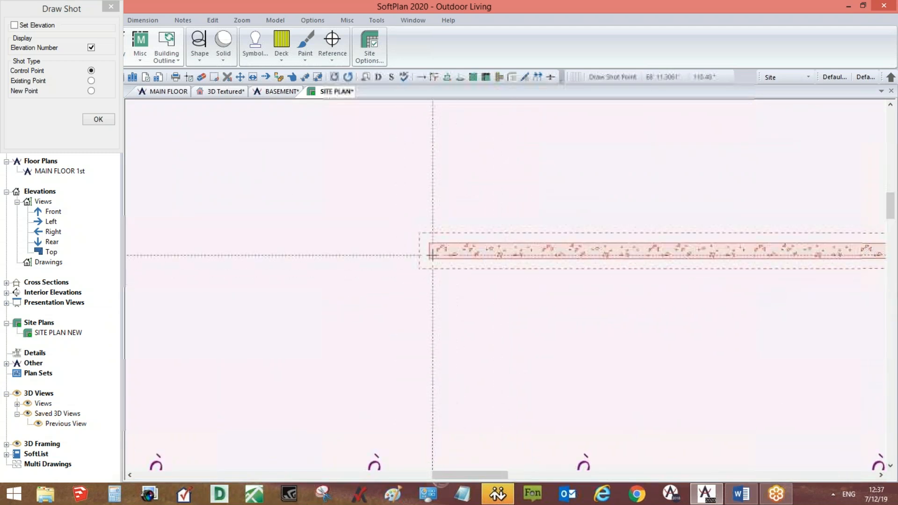
pyautogui.click(20, 25)
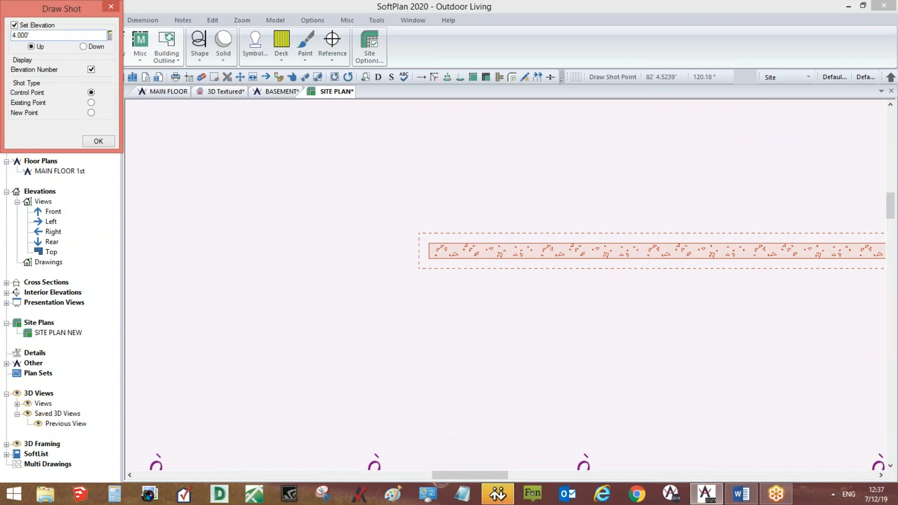
pyautogui.click(91, 113)
pyautogui.click(100, 141)
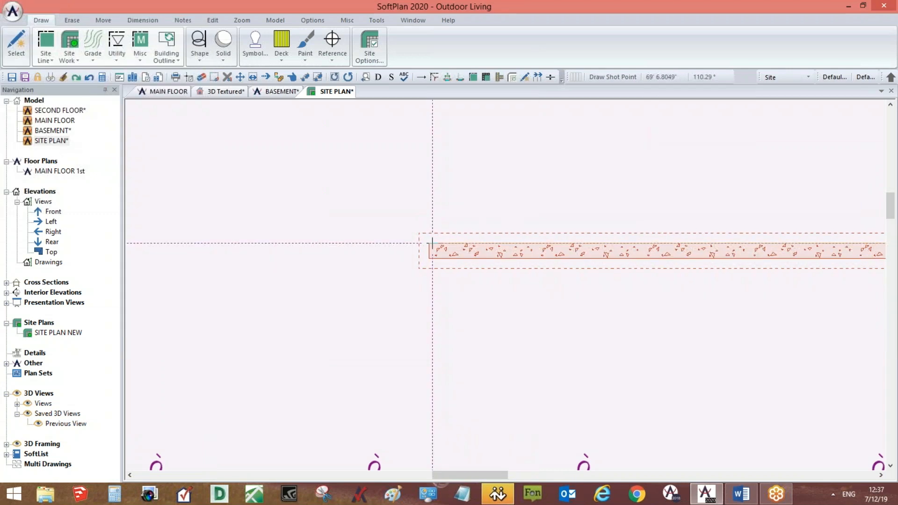
pyautogui.click(425, 232)
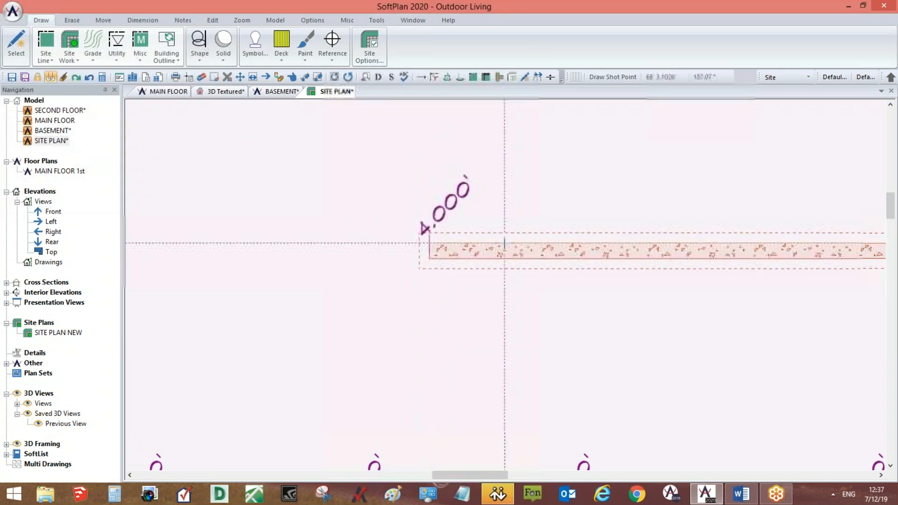
pyautogui.click(485, 233)
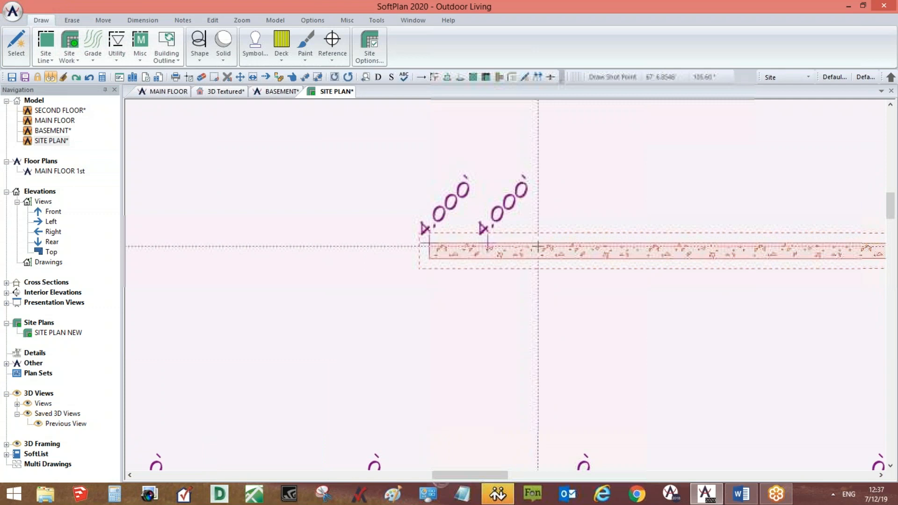
pyautogui.click(581, 243)
pyautogui.click(654, 243)
pyautogui.moveTo(742, 267); pyautogui.dragTo(446, 281, button='middle')
pyautogui.click(442, 281)
pyautogui.click(521, 280)
pyautogui.click(574, 281)
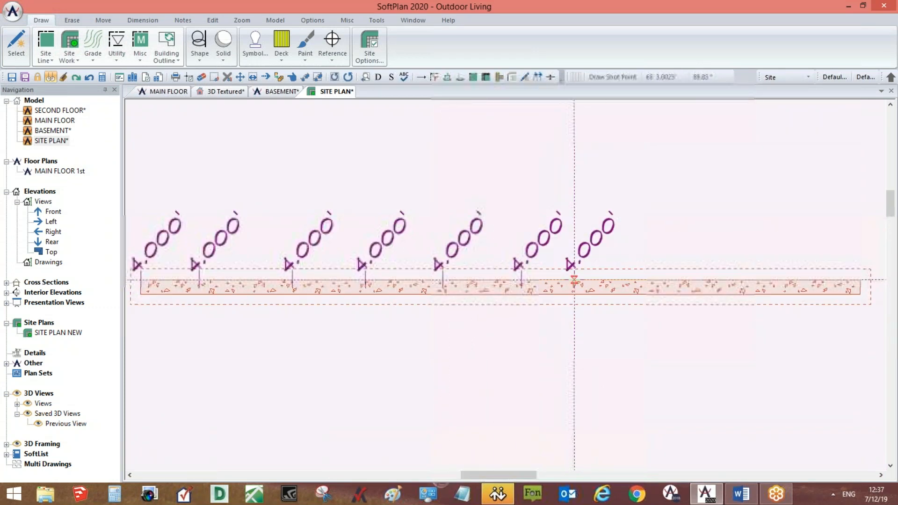
pyautogui.click(619, 281)
pyautogui.click(667, 281)
pyautogui.click(713, 280)
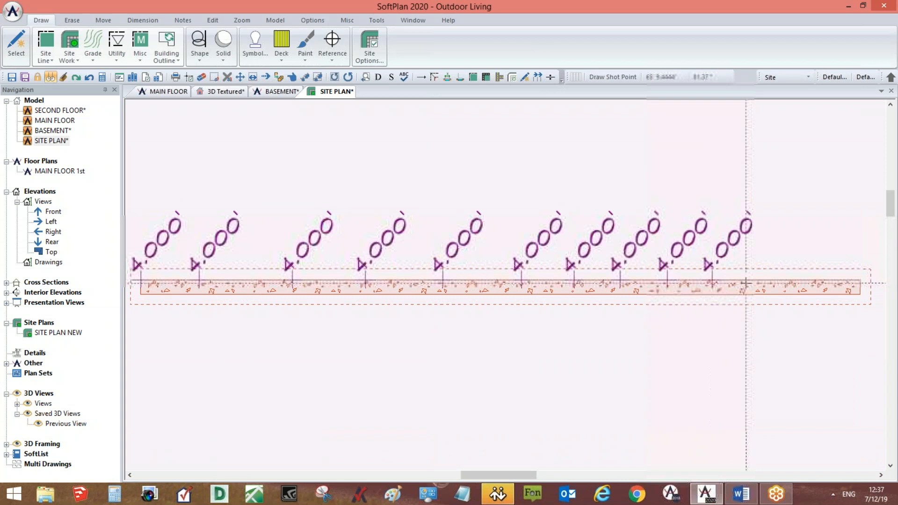
pyautogui.click(766, 281)
pyautogui.click(814, 281)
pyautogui.click(860, 281)
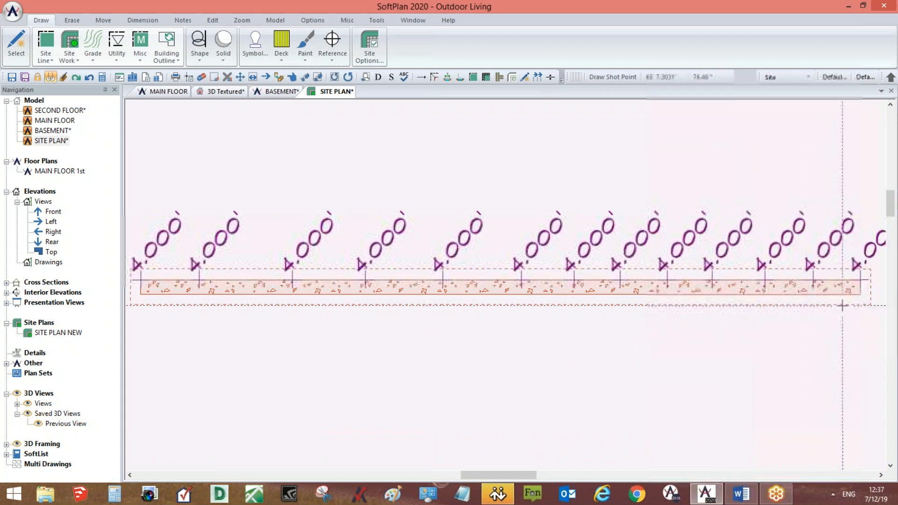
# Place a row of shot points at elevation 0.000' along the front face of the concrete wall, from end to end.
pyautogui.scroll(-1, 605, 355)
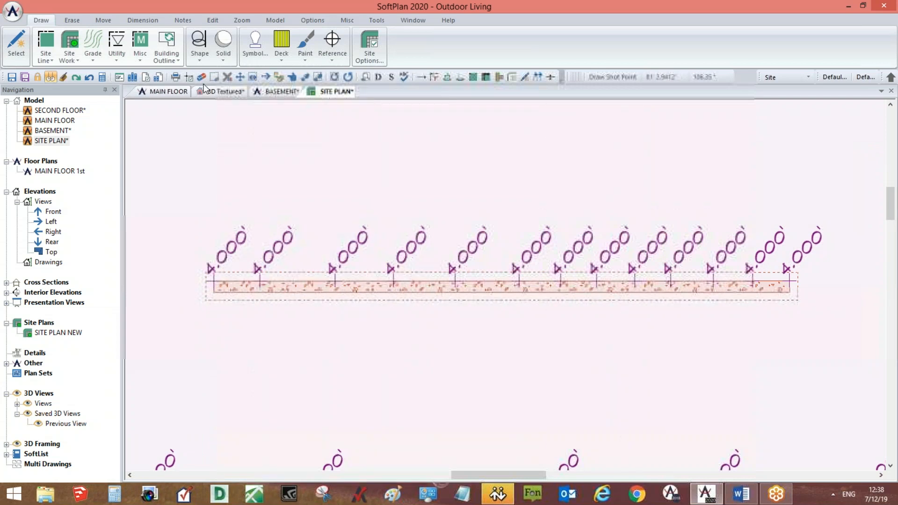
pyautogui.click(98, 59)
pyautogui.click(117, 130)
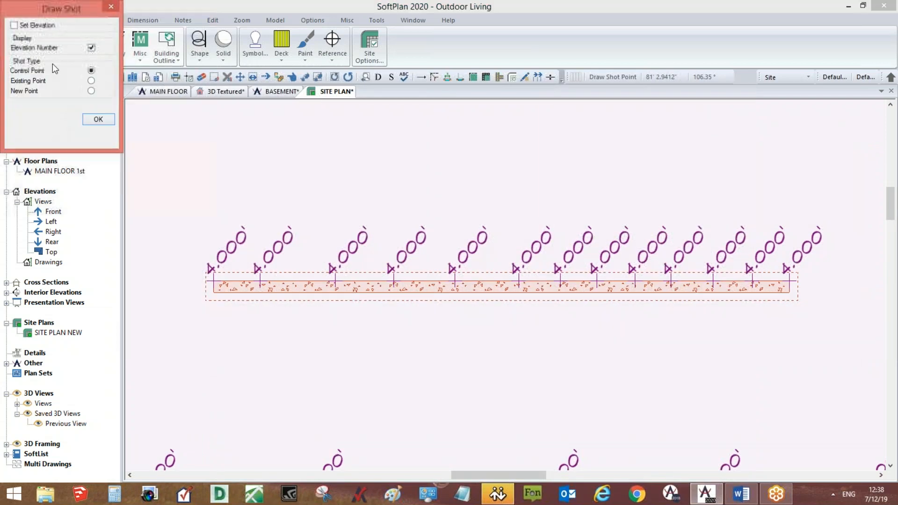
pyautogui.click(23, 26)
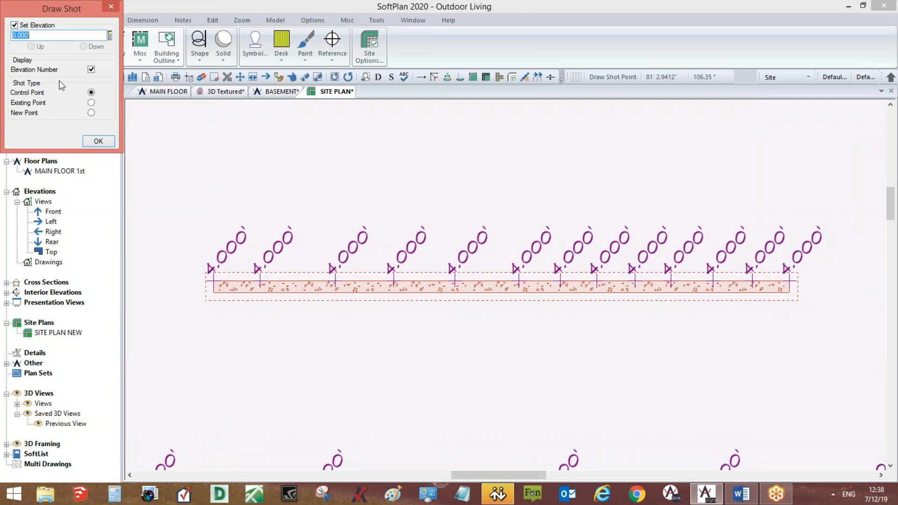
pyautogui.click(99, 142)
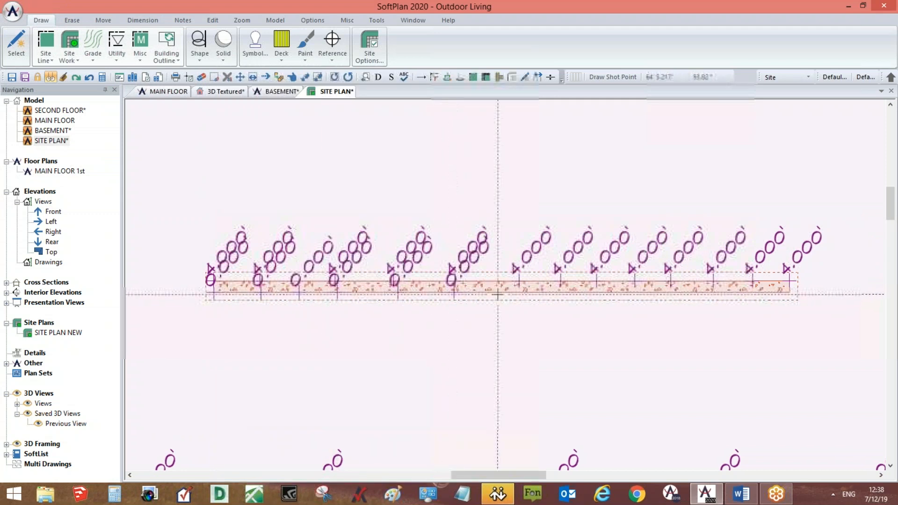
pyautogui.click(519, 292)
pyautogui.click(627, 295)
pyautogui.click(674, 291)
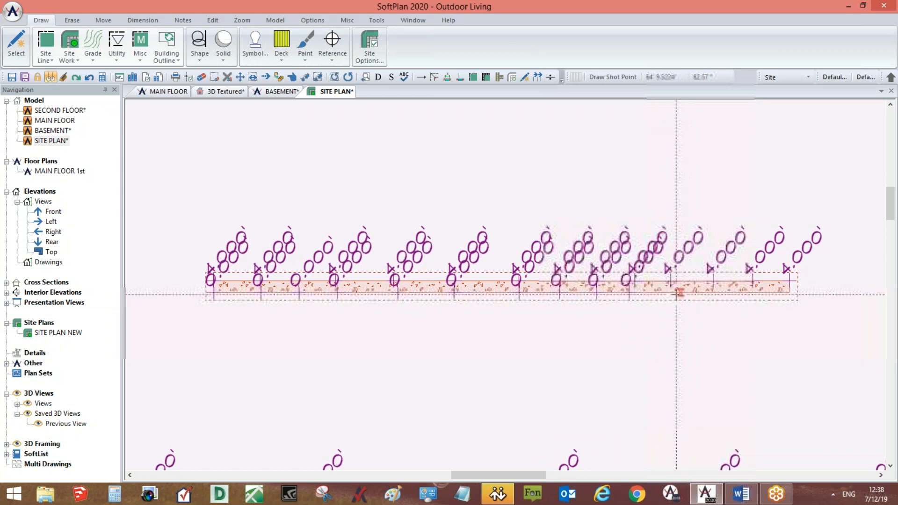
pyautogui.click(713, 292)
pyautogui.click(749, 292)
pyautogui.click(787, 293)
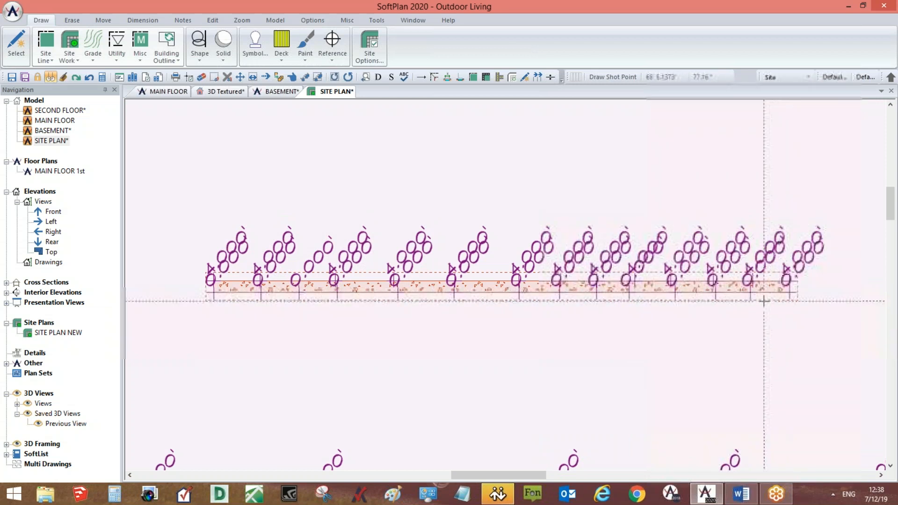
# Place two new-point shots with the elevation set up 2.000' beyond each end of the concrete wall, in line with it.
pyautogui.scroll(-1, 684, 340)
pyautogui.moveTo(684, 340); pyautogui.dragTo(507, 317, button='middle')
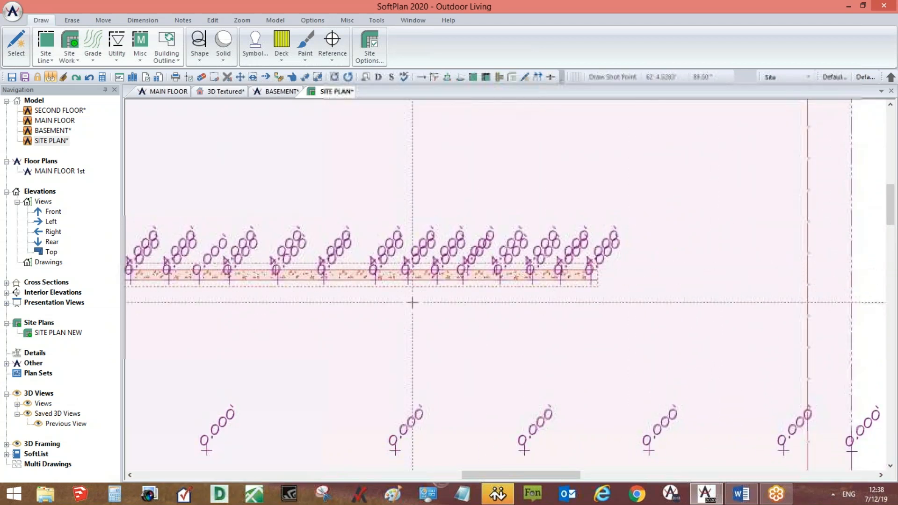
pyautogui.click(93, 61)
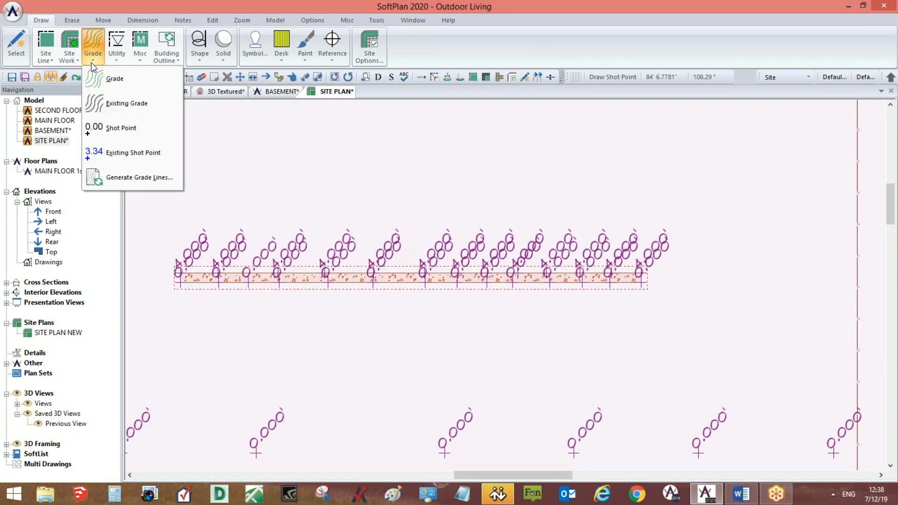
pyautogui.click(116, 131)
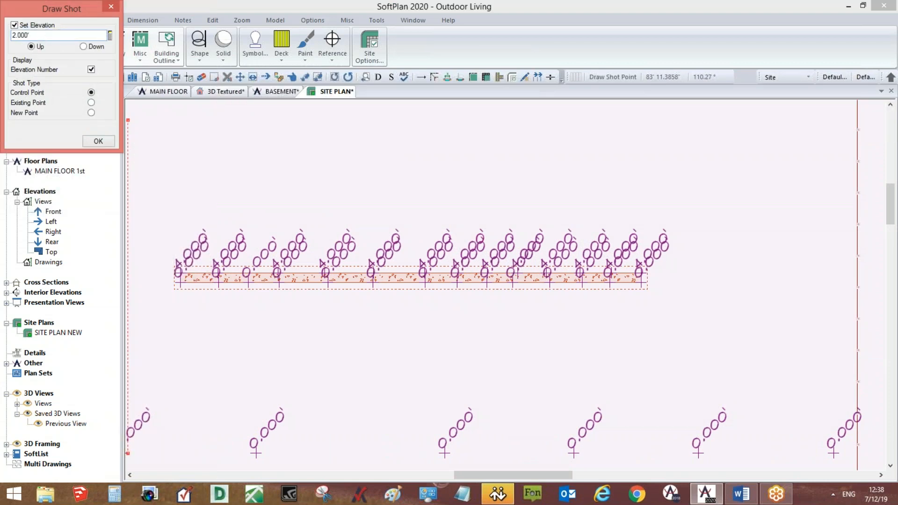
pyautogui.click(92, 114)
pyautogui.click(111, 141)
pyautogui.click(284, 285)
pyautogui.click(206, 288)
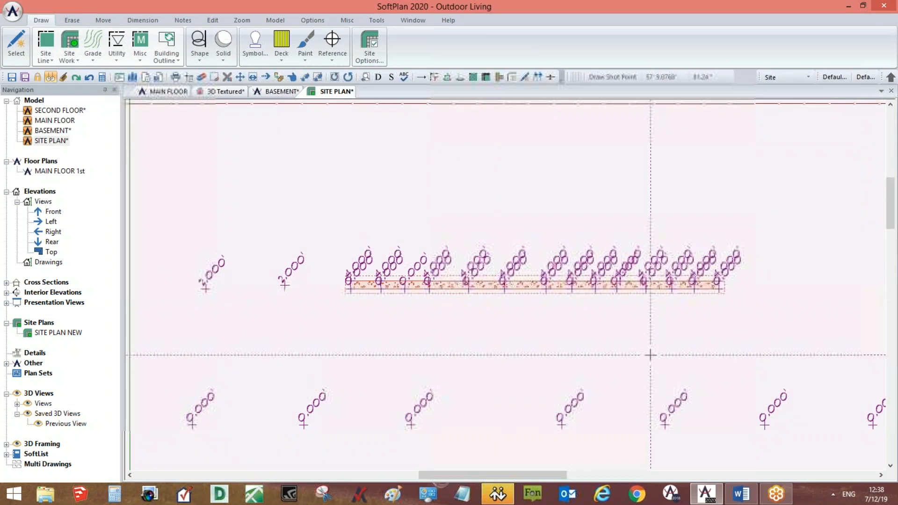
pyautogui.press('Right')
pyautogui.click(477, 289)
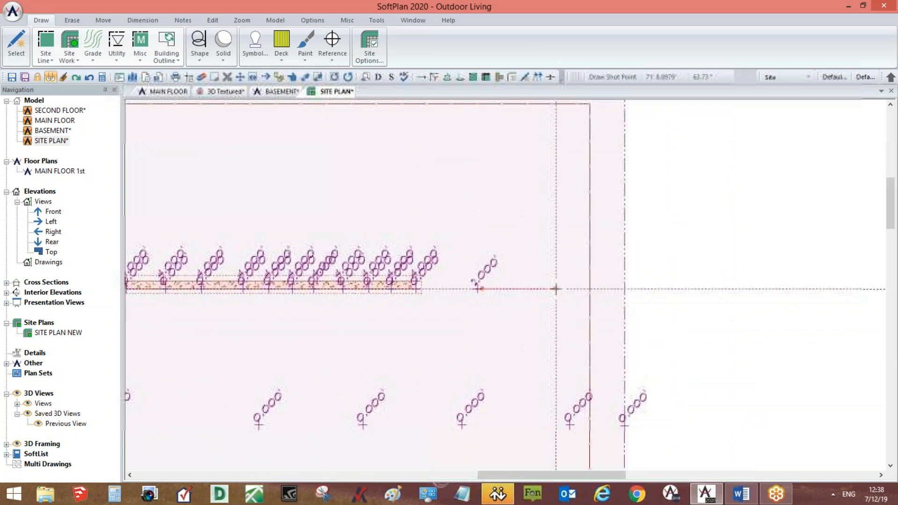
pyautogui.click(556, 288)
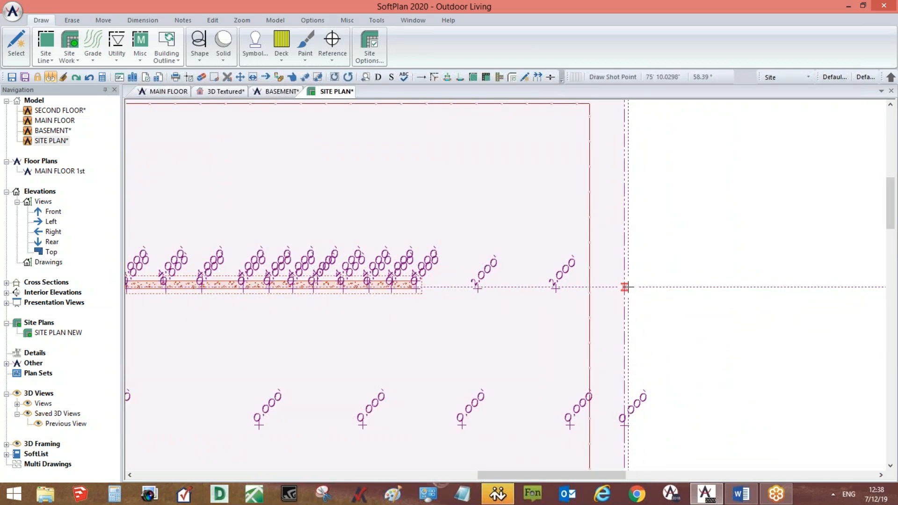
# Place shot points with the elevation set up 1.000' on the side property line, in line with the concrete wall.
pyautogui.moveTo(640, 270); pyautogui.dragTo(644, 337, button='middle')
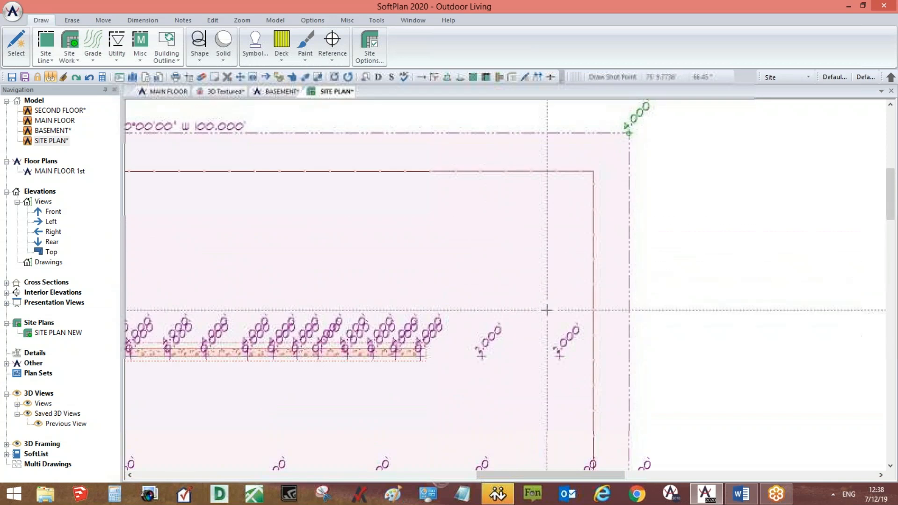
pyautogui.click(70, 56)
pyautogui.click(98, 78)
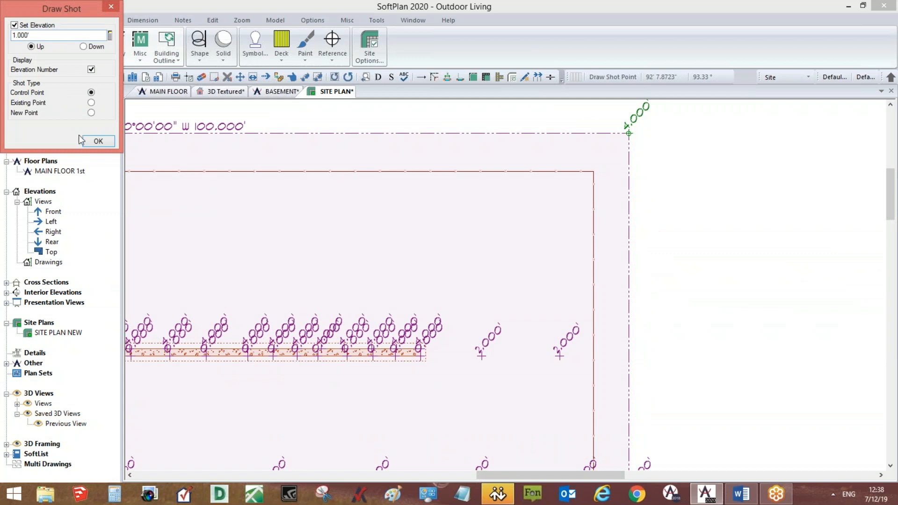
pyautogui.click(98, 140)
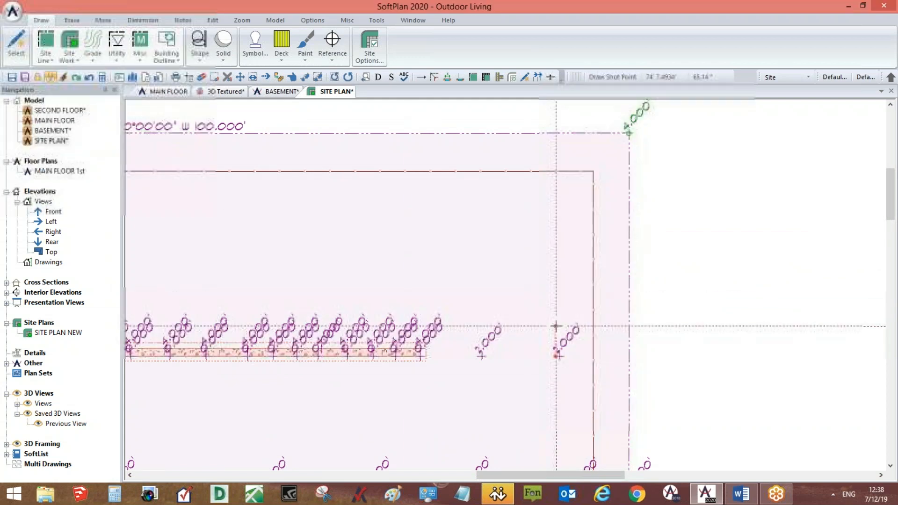
pyautogui.scroll(-1, 510, 395)
pyautogui.moveTo(510, 395); pyautogui.dragTo(889, 335, button='middle')
pyautogui.click(275, 300)
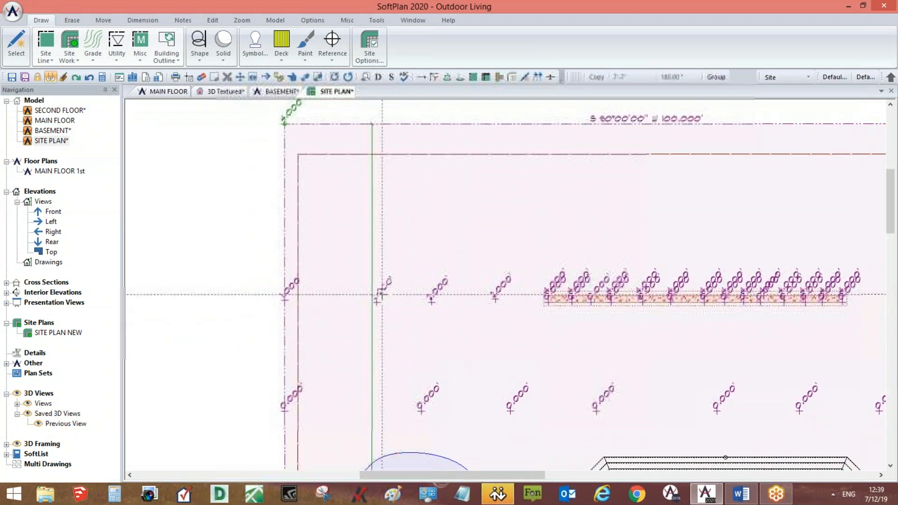
# Place one more shot point on the green line, in line with the wall near the side property line, and save the site plan.
pyautogui.click(374, 294)
pyautogui.click(432, 401)
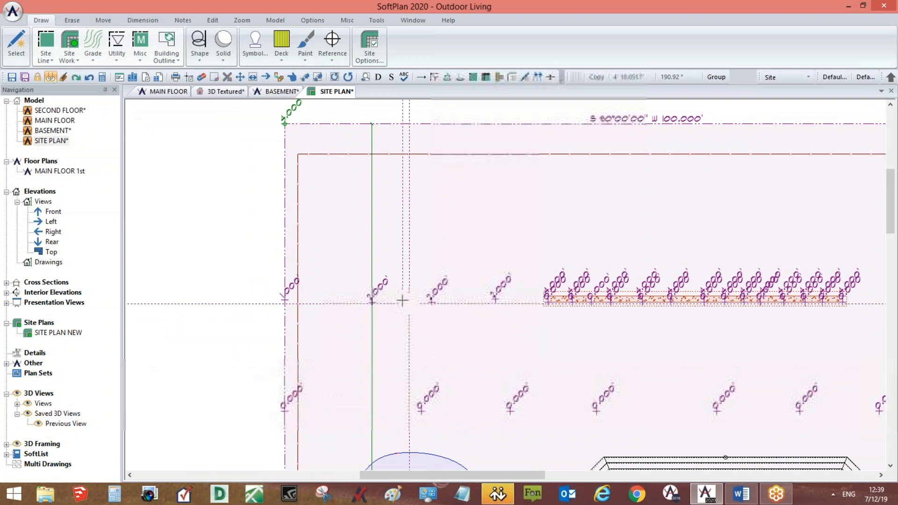
pyautogui.click(12, 76)
# In the textured 3D view, set the concrete retaining wall's height to 4'3".
pyautogui.click(219, 91)
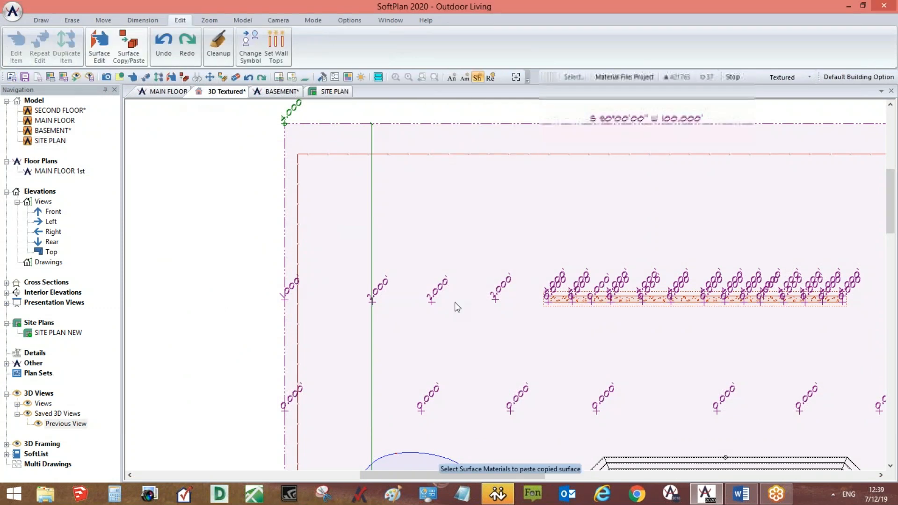
pyautogui.moveTo(495, 336); pyautogui.dragTo(474, 208)
pyautogui.keyDown('alt'); pyautogui.moveTo(594, 237); pyautogui.dragTo(523, 363); pyautogui.keyUp('alt')
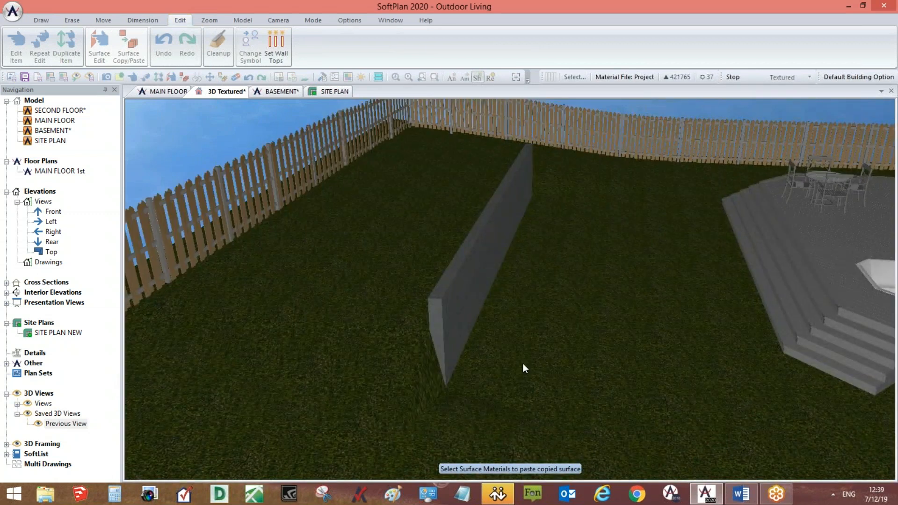
pyautogui.moveTo(470, 340); pyautogui.dragTo(496, 319)
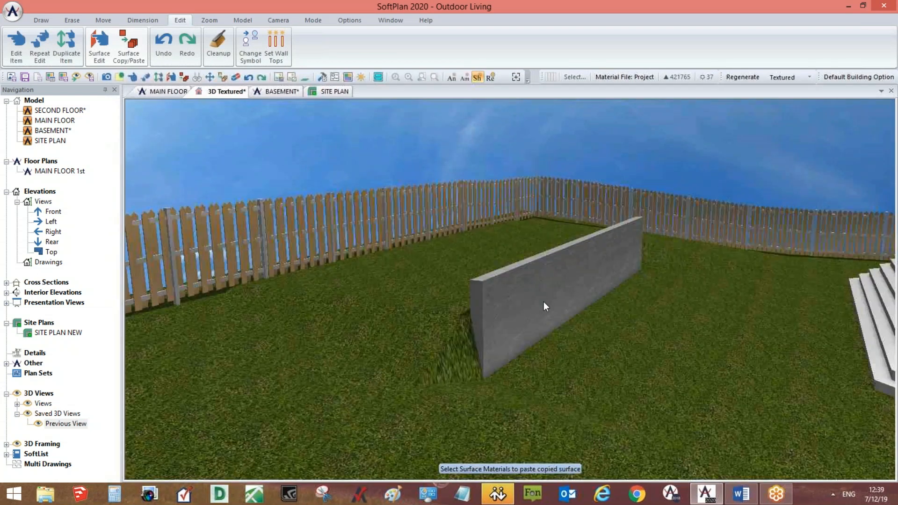
pyautogui.rightClick(544, 302)
pyautogui.click(563, 321)
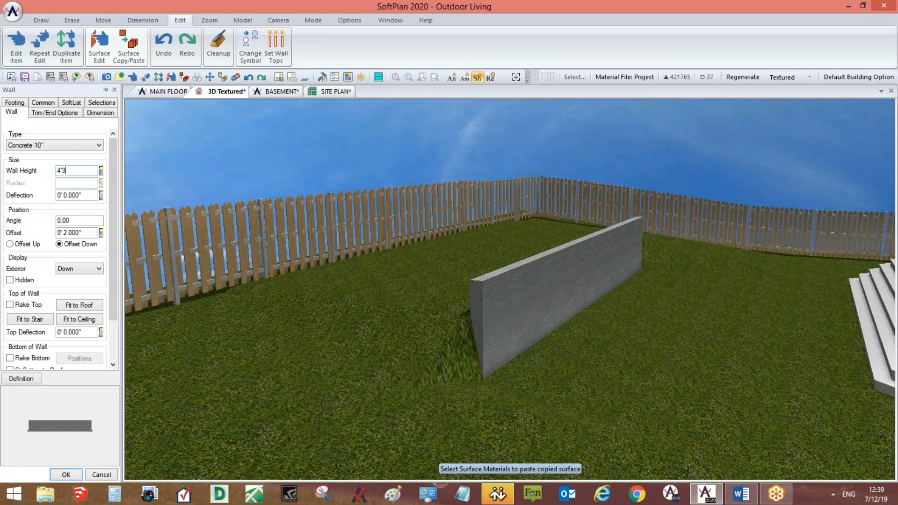
pyautogui.write("4'3")
pyautogui.press('Return')
pyautogui.moveTo(467, 299); pyautogui.dragTo(574, 326)
pyautogui.moveTo(553, 283); pyautogui.dragTo(541, 312)
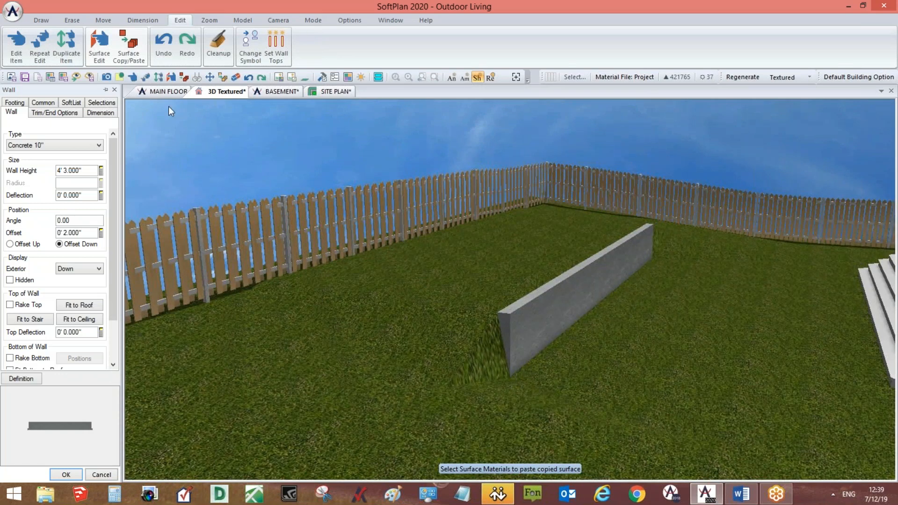
# On the site plan, draw a straight-edged rectangular planting bed about 38.5' long against the front face of the concrete wall.
pyautogui.click(320, 93)
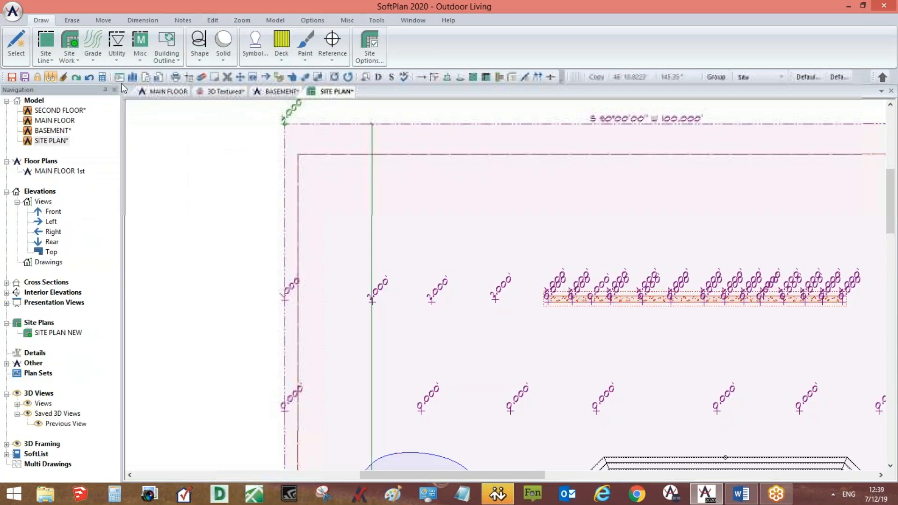
pyautogui.click(78, 52)
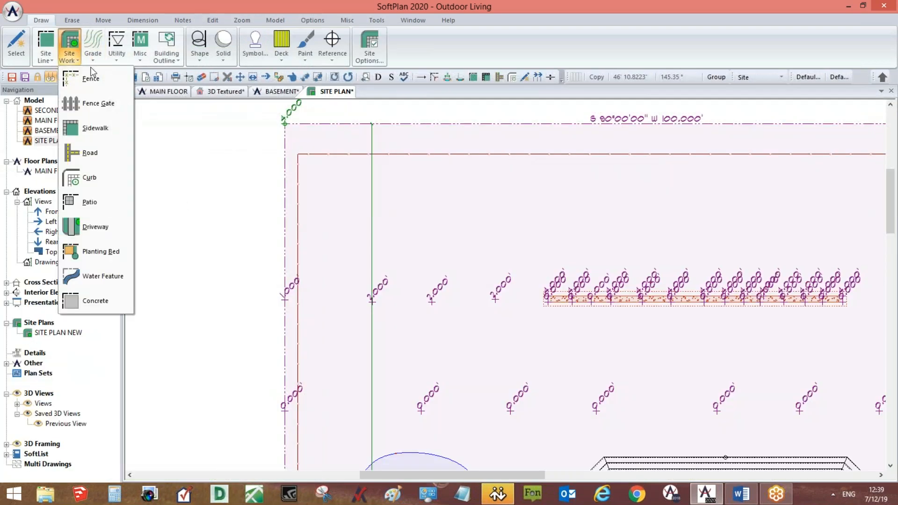
pyautogui.click(101, 252)
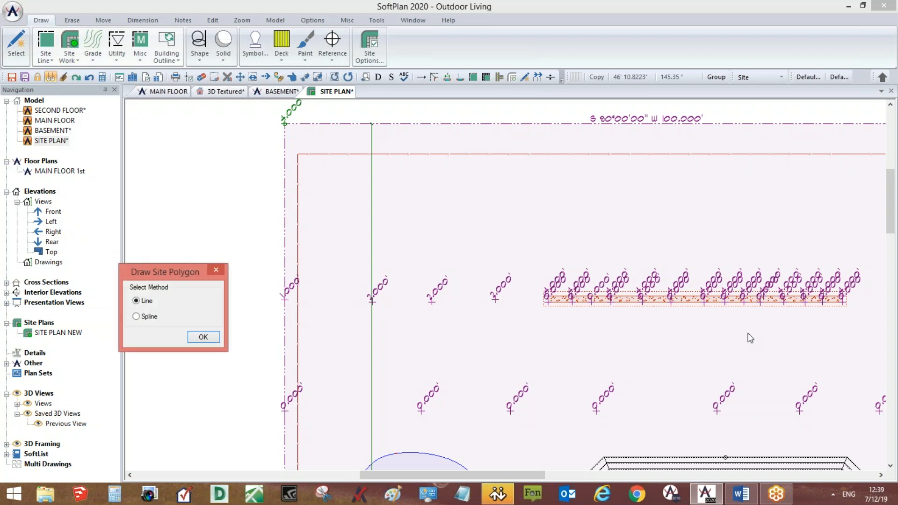
pyautogui.click(203, 336)
pyautogui.scroll(4, 482, 291)
pyautogui.moveTo(510, 287); pyautogui.dragTo(526, 299, button='middle')
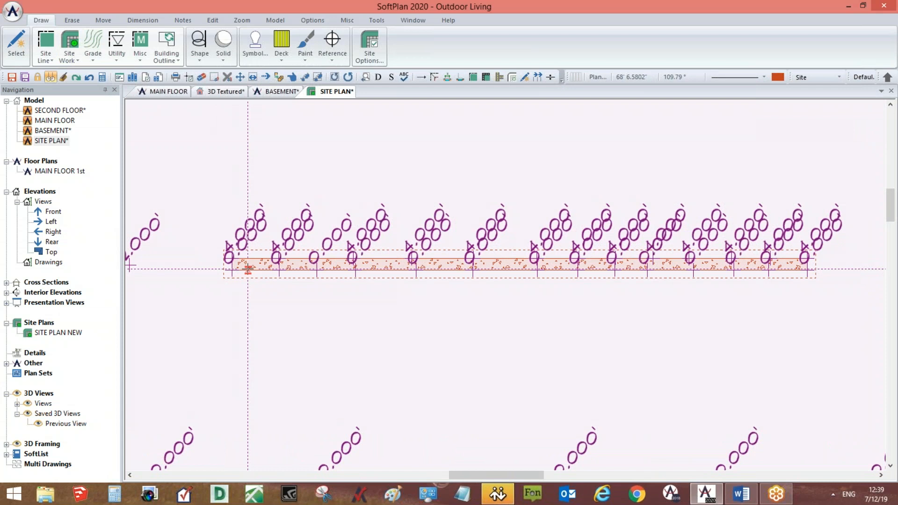
pyautogui.click(251, 294)
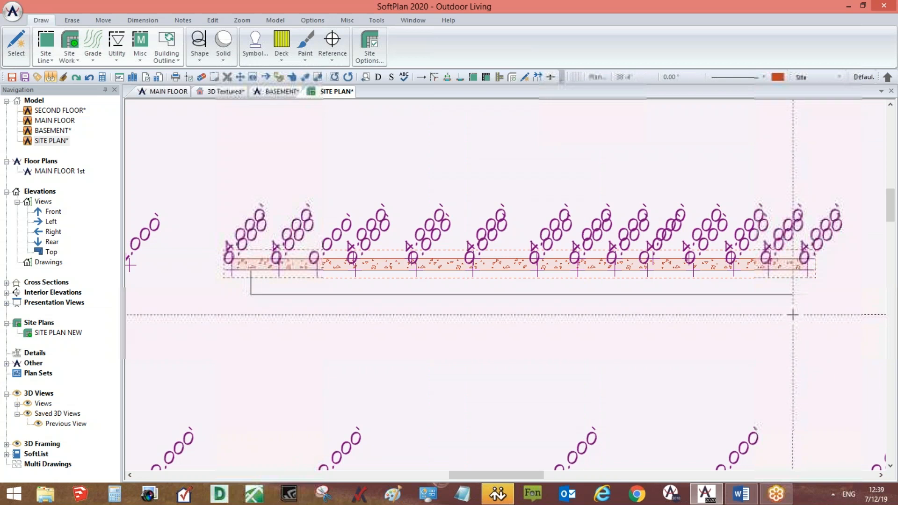
pyautogui.click(797, 270)
pyautogui.click(798, 270)
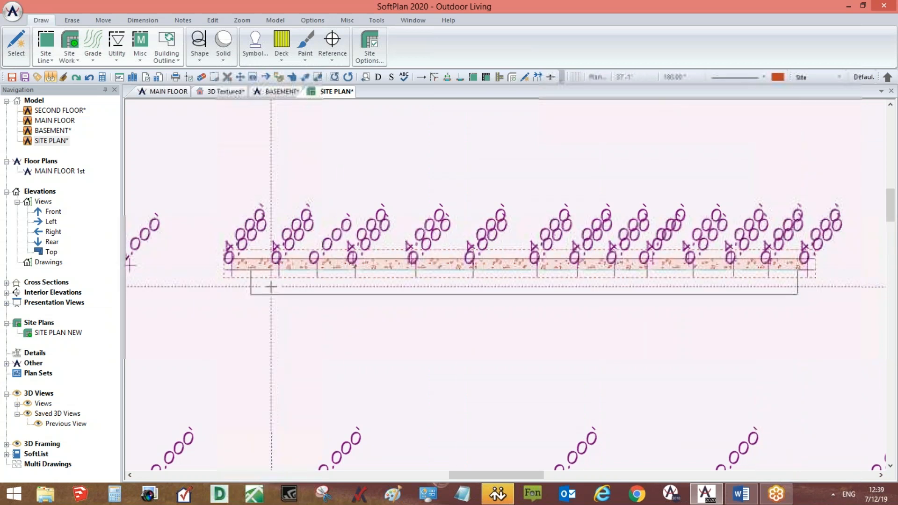
pyautogui.click(251, 271)
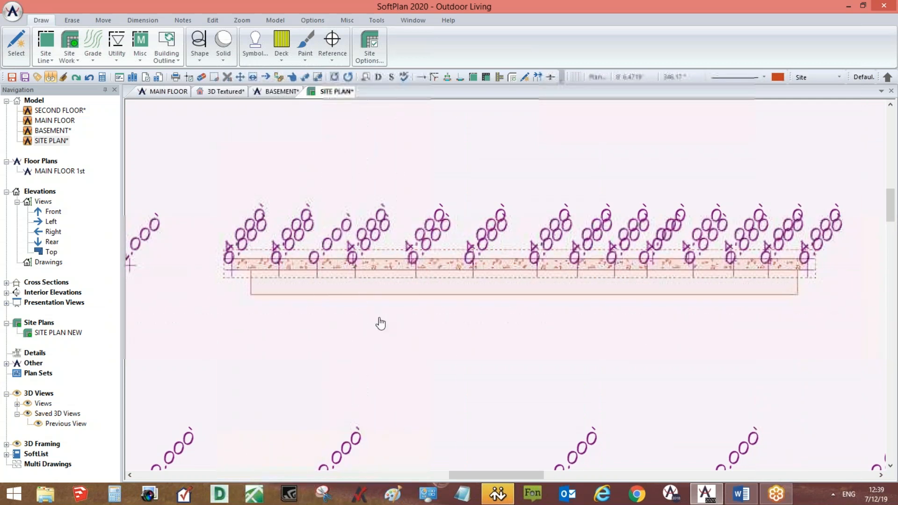
# Chamfer the planting bed's front corner at the left end of the wall with a length of 6".
pyautogui.scroll(5, 379, 321)
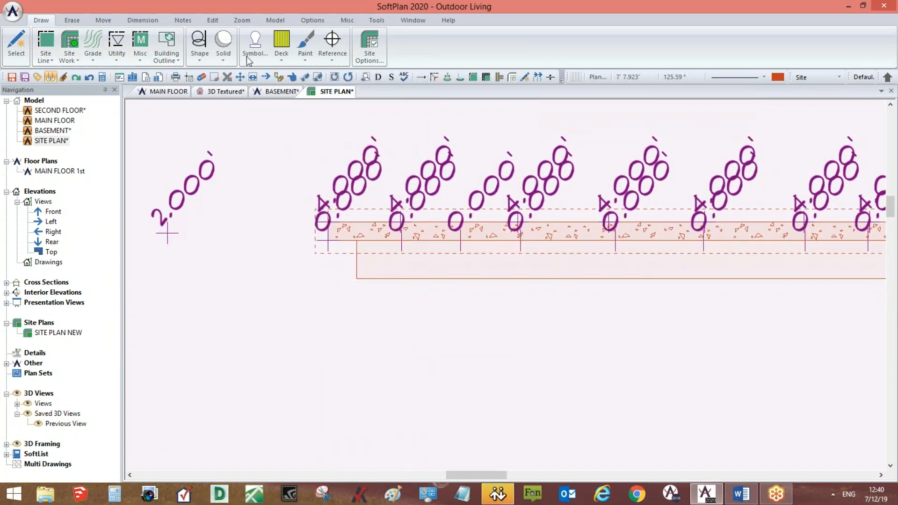
pyautogui.click(381, 21)
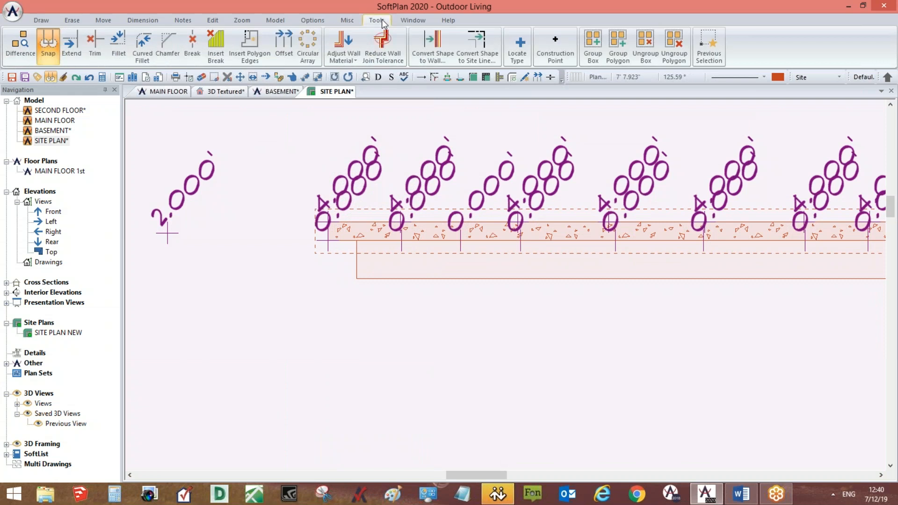
pyautogui.click(167, 47)
pyautogui.scroll(2, 367, 272)
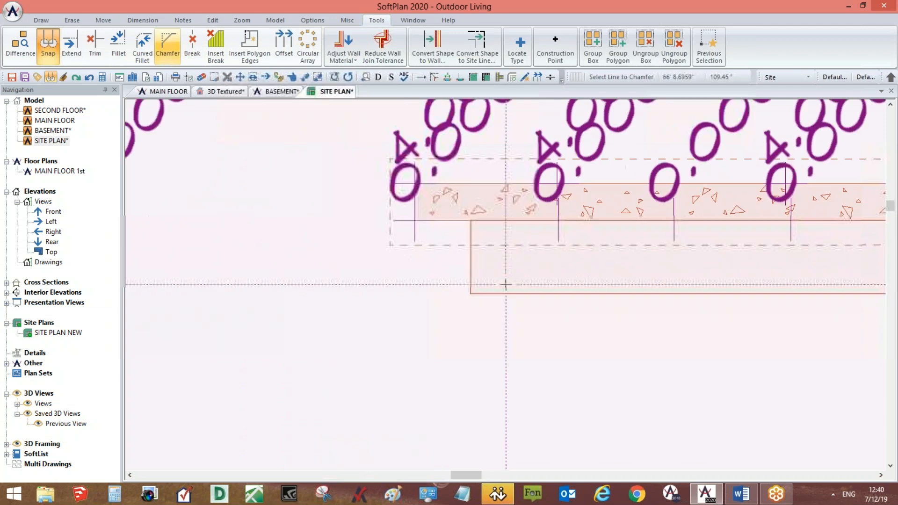
pyautogui.scroll(1, 505, 284)
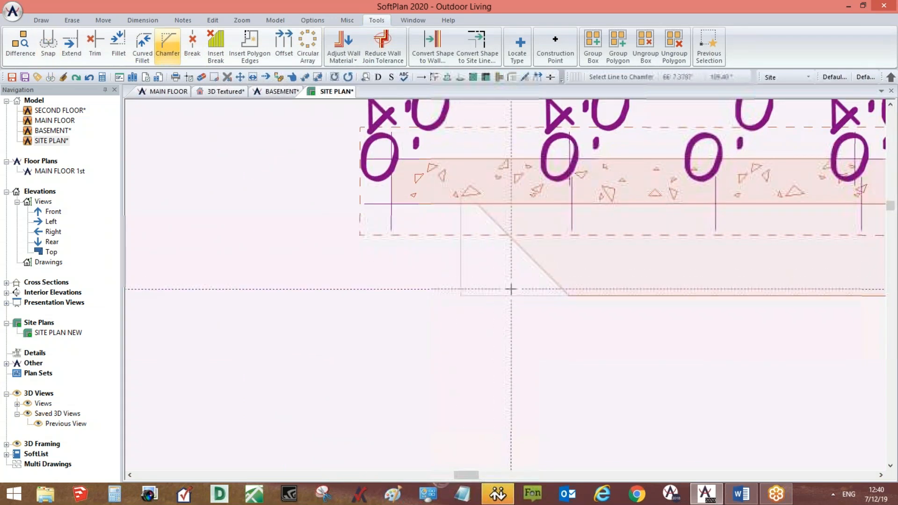
pyautogui.click(507, 287)
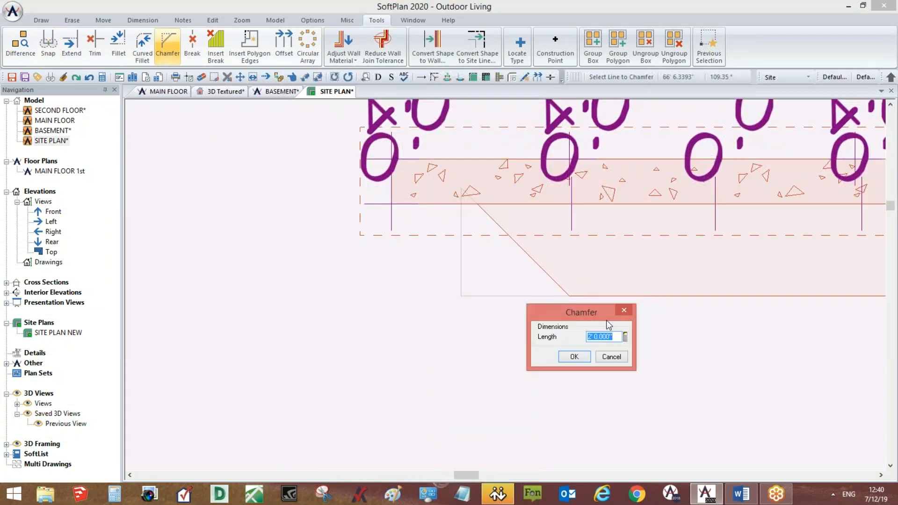
pyautogui.write('3')
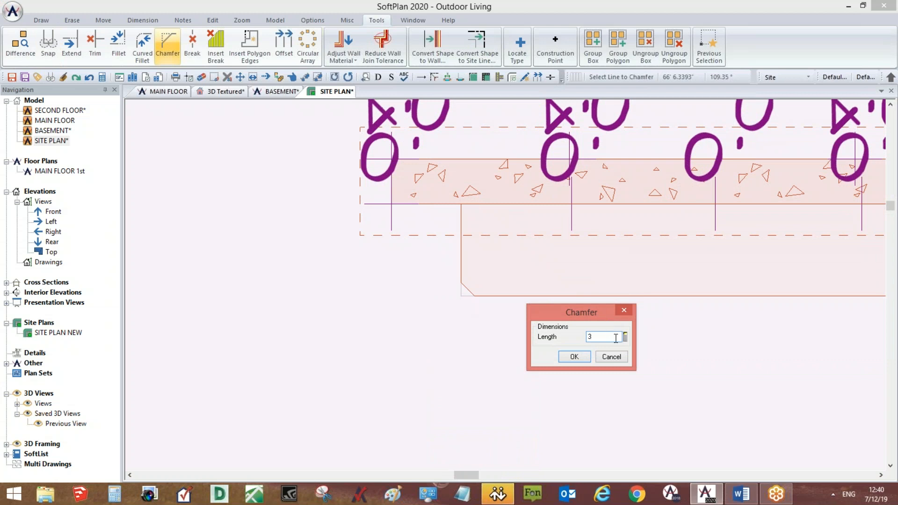
pyautogui.write('6')
pyautogui.click(577, 355)
# Chamfer the planting bed's front corner at the right end of the wall with the same 6" length.
pyautogui.scroll(-5, 577, 355)
pyautogui.moveTo(553, 388); pyautogui.dragTo(170, 394, button='middle')
pyautogui.scroll(4, 726, 353)
pyautogui.moveTo(726, 353); pyautogui.dragTo(301, 334, button='middle')
pyautogui.click(513, 281)
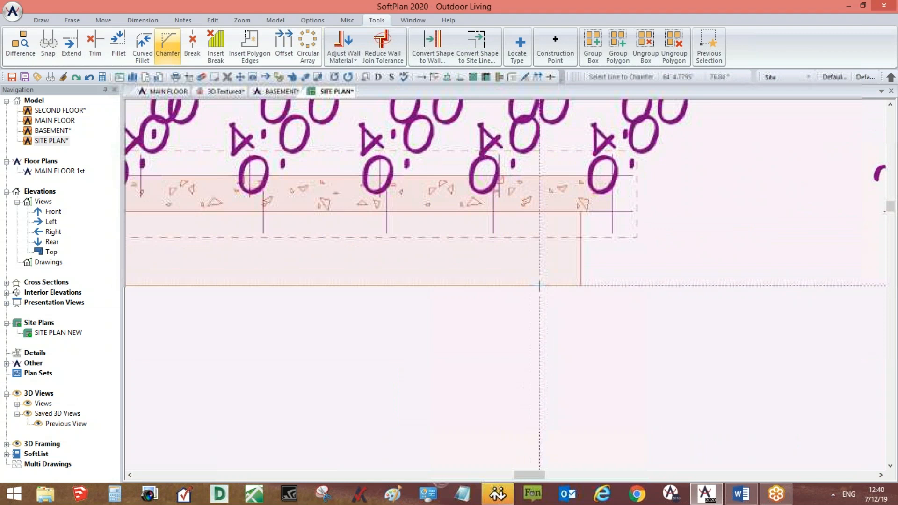
pyautogui.click(581, 257)
pyautogui.click(657, 326)
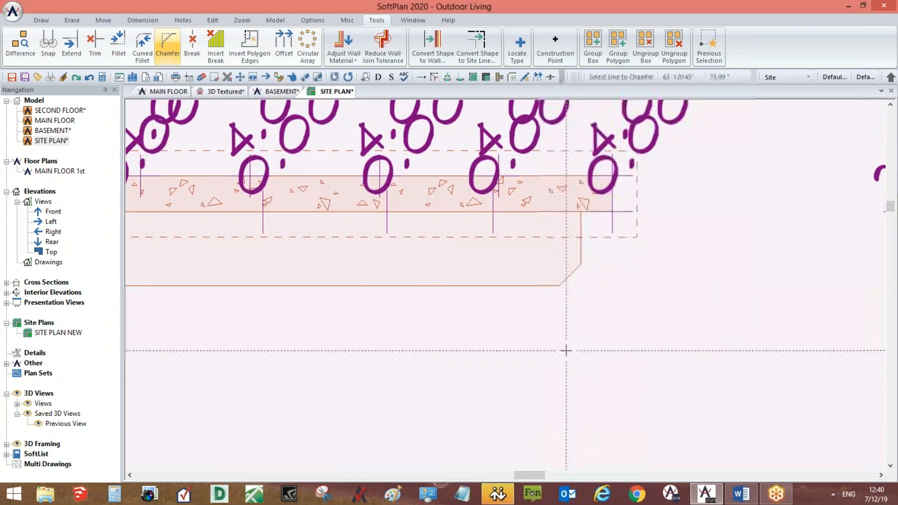
# Open the planting bed's long front edge for editing.
pyautogui.scroll(-3, 550, 371)
pyautogui.scroll(-2, 597, 377)
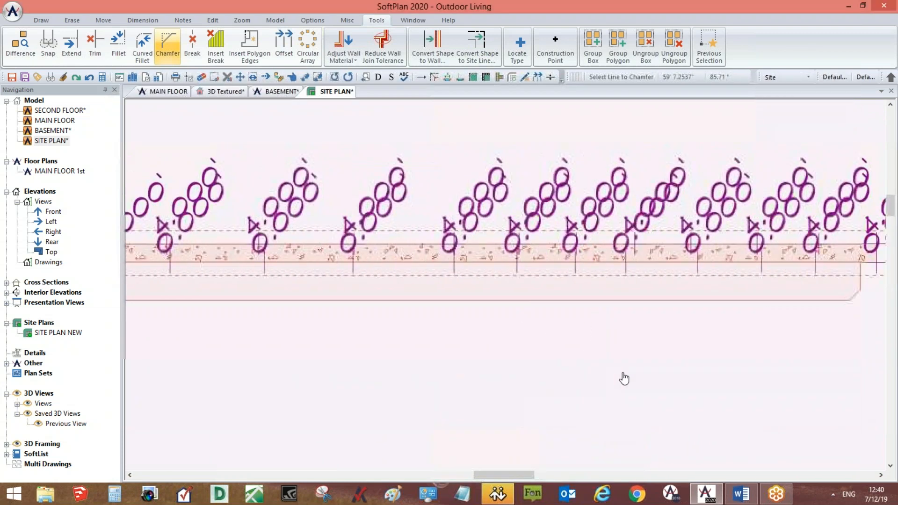
pyautogui.scroll(2, 513, 299)
pyautogui.click(514, 299)
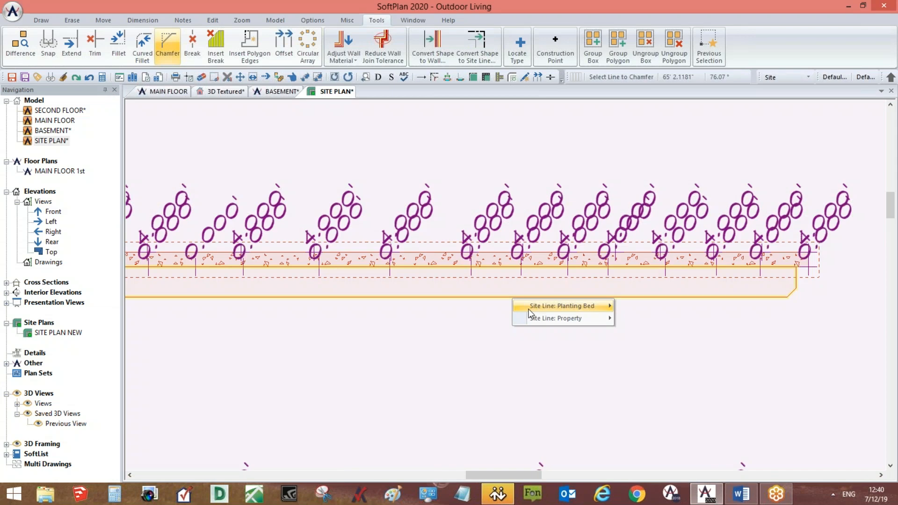
pyautogui.moveTo(530, 311)
pyautogui.click(656, 112)
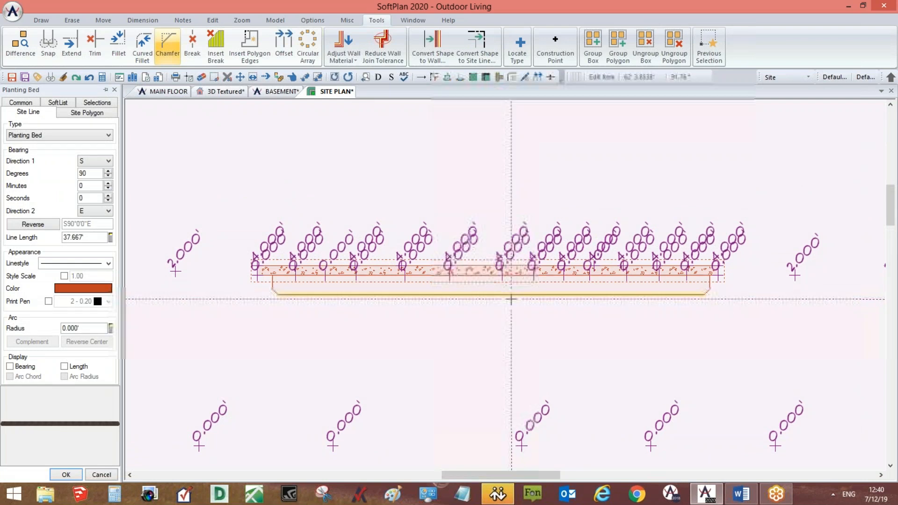
# Try arc radii of 120', 80' and 40' on the planting bed's front edge.
pyautogui.doubleClick(78, 330)
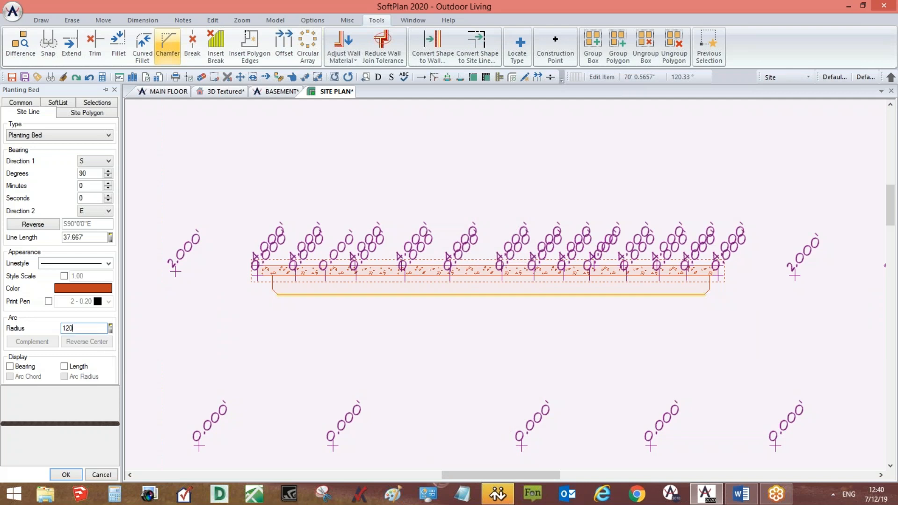
pyautogui.press('Tab')
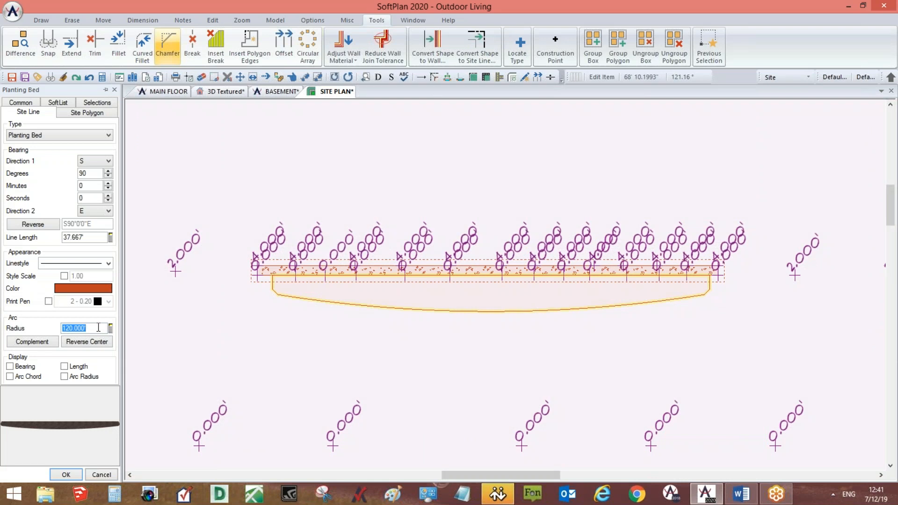
pyautogui.write('80')
pyautogui.press('Tab')
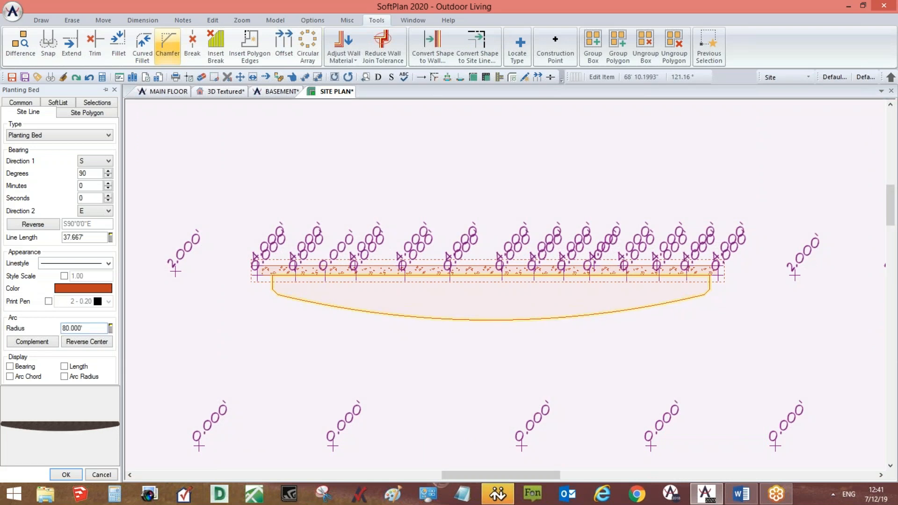
pyautogui.press('Tab')
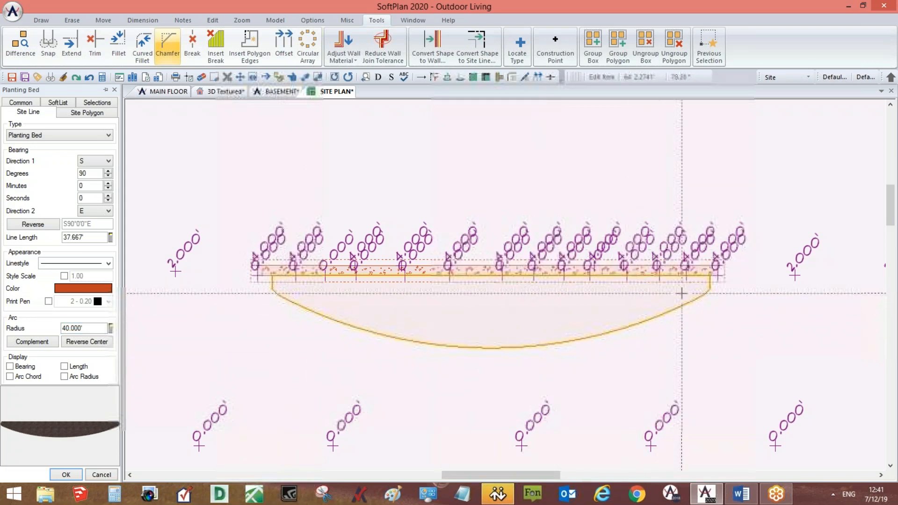
pyautogui.doubleClick(84, 328)
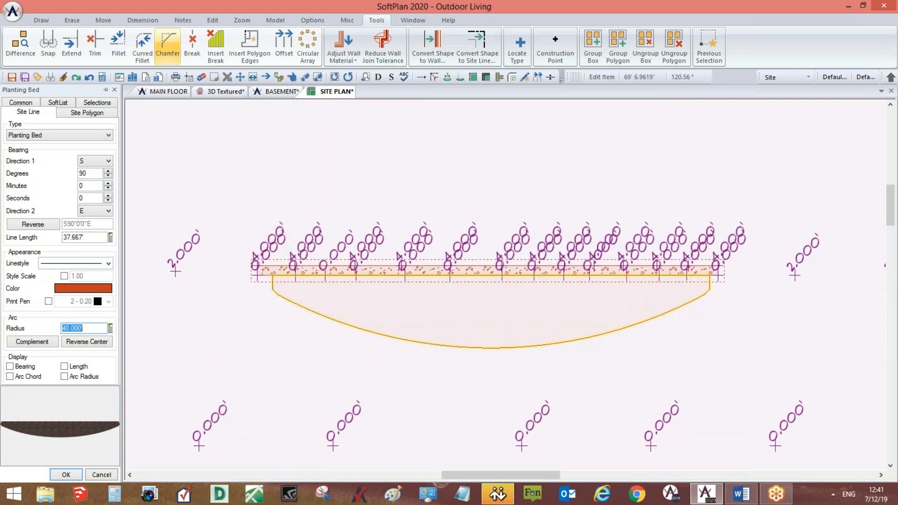
pyautogui.press('Tab')
# Set the arc radius of the planting bed's front edge to 150' and save the site plan.
pyautogui.doubleClick(97, 327)
pyautogui.write('150')
pyautogui.press('Tab')
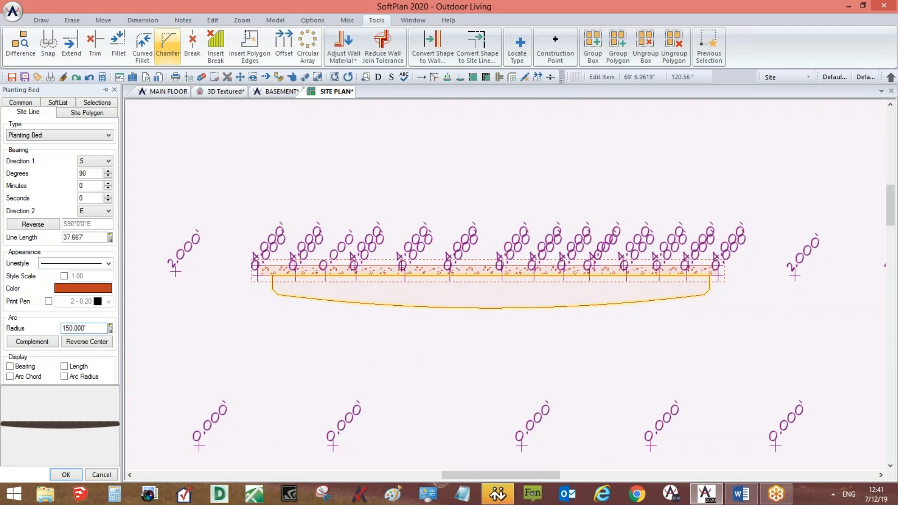
pyautogui.click(70, 476)
pyautogui.click(12, 77)
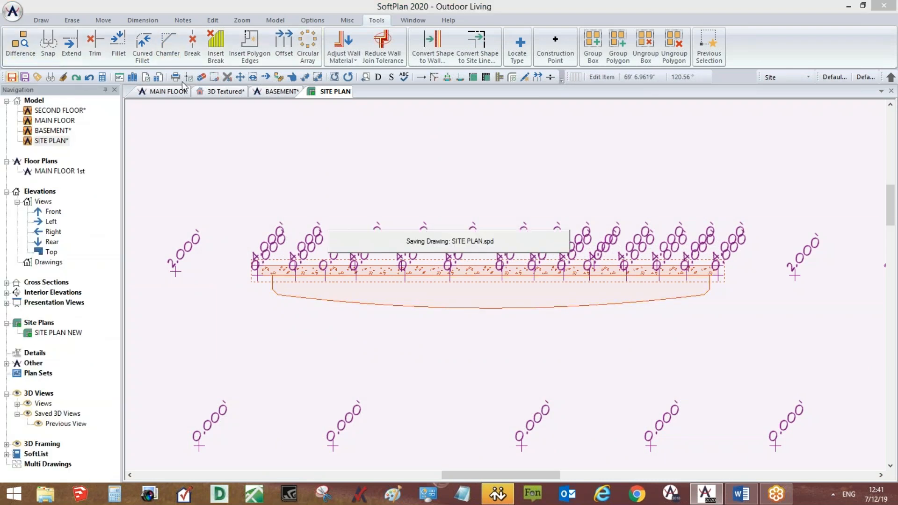
# In the textured 3D view, edit the planting bed so that it cuts the ground.
pyautogui.click(235, 92)
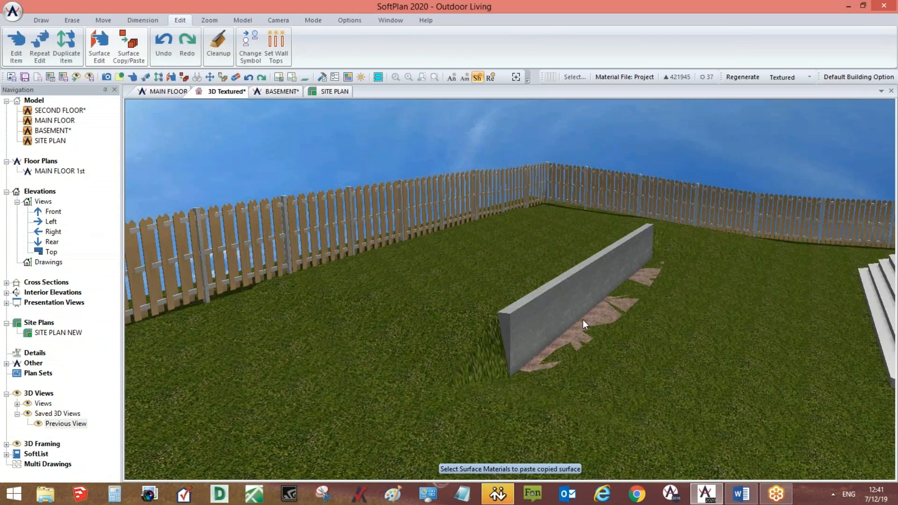
pyautogui.rightClick(603, 317)
pyautogui.rightClick(618, 303)
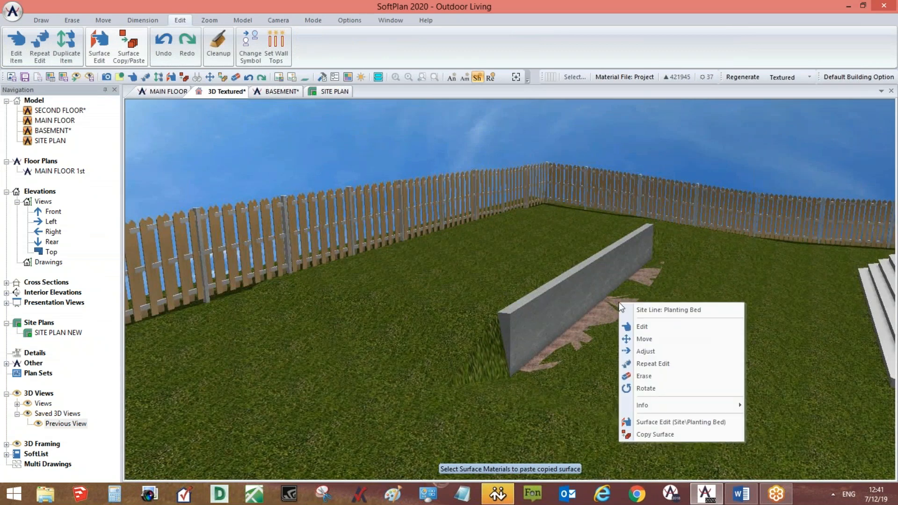
pyautogui.click(648, 328)
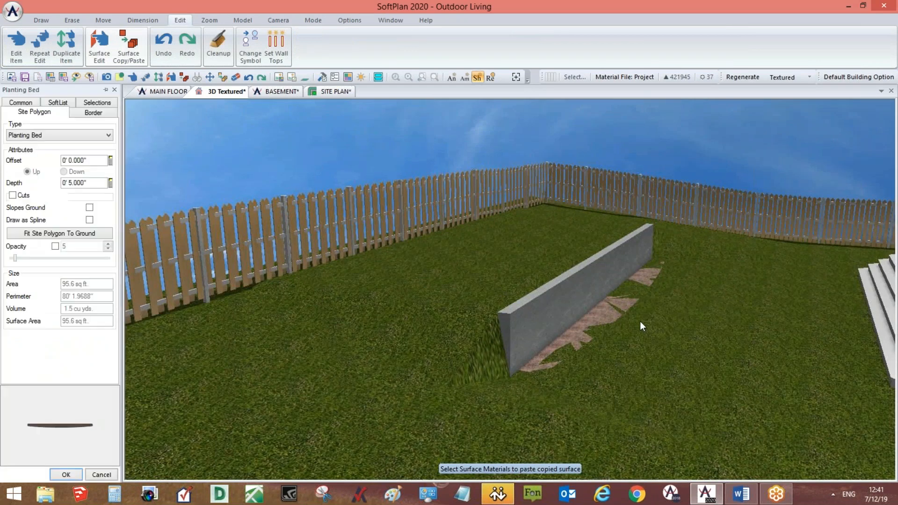
pyautogui.click(12, 196)
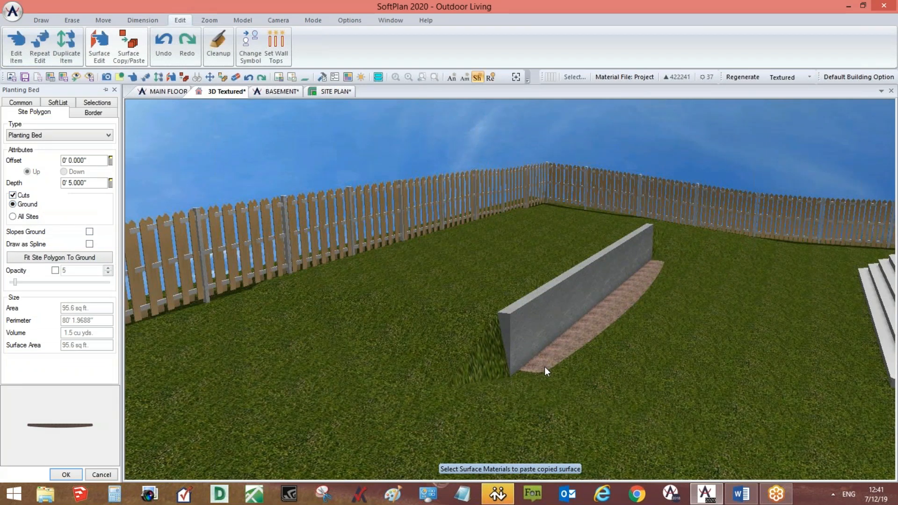
# Apply the planting bed's ground-cutting settings and return to the site plan.
pyautogui.moveTo(574, 343); pyautogui.dragTo(606, 342, button='middle')
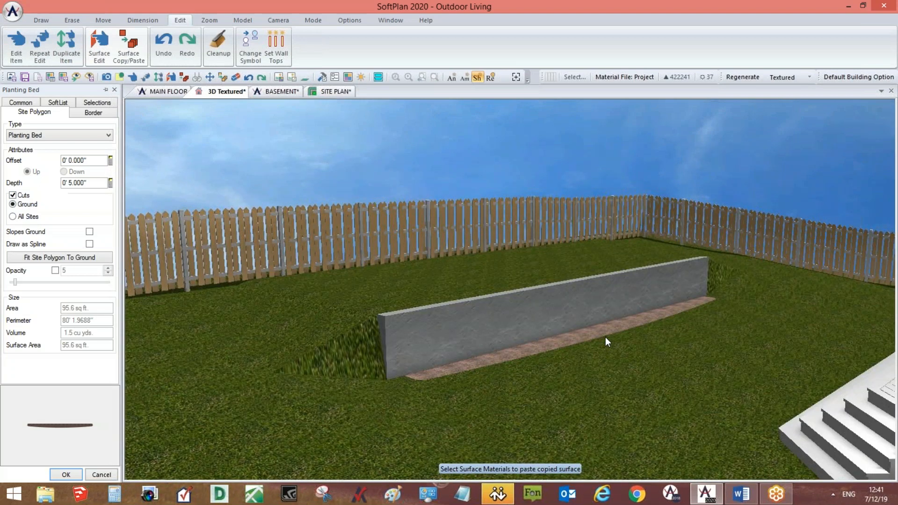
pyautogui.click(77, 474)
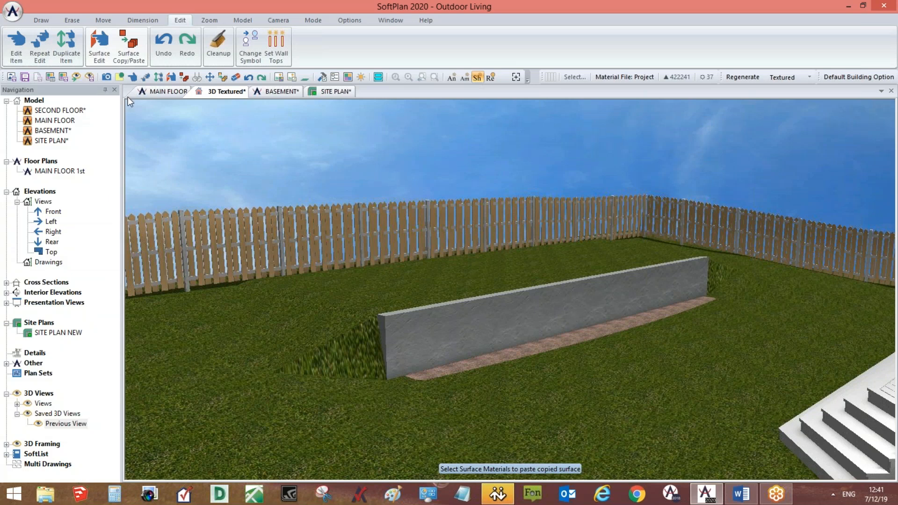
pyautogui.click(336, 92)
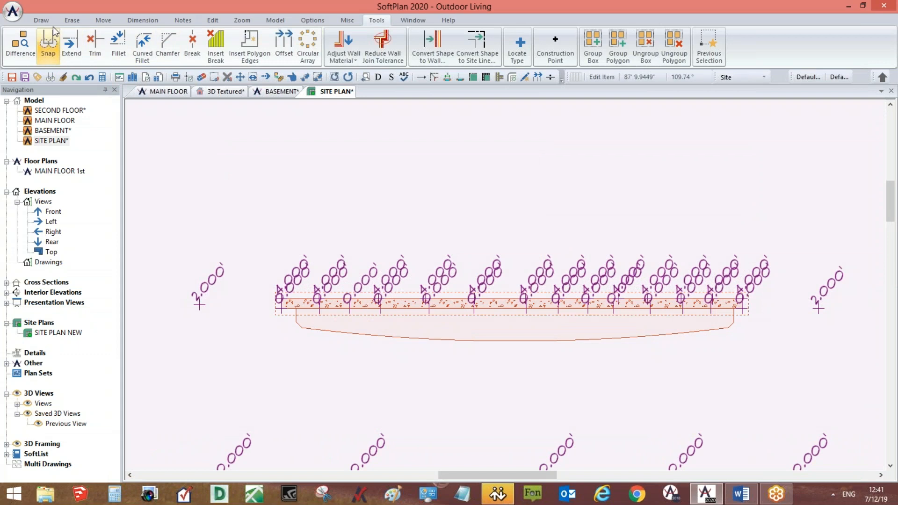
# Open the symbol library and preview the curved rectangle 2x4 symbol under Landscape, Assembled Planting Beds.
pyautogui.click(41, 20)
pyautogui.click(256, 47)
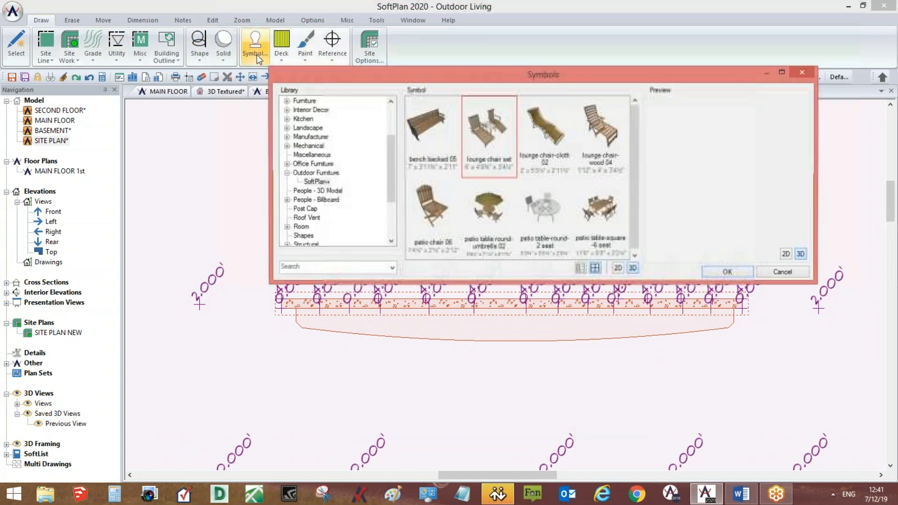
pyautogui.moveTo(392, 167)
pyautogui.mouseDown()
pyautogui.moveTo(389, 196)
pyautogui.moveTo(393, 162)
pyautogui.mouseUp()
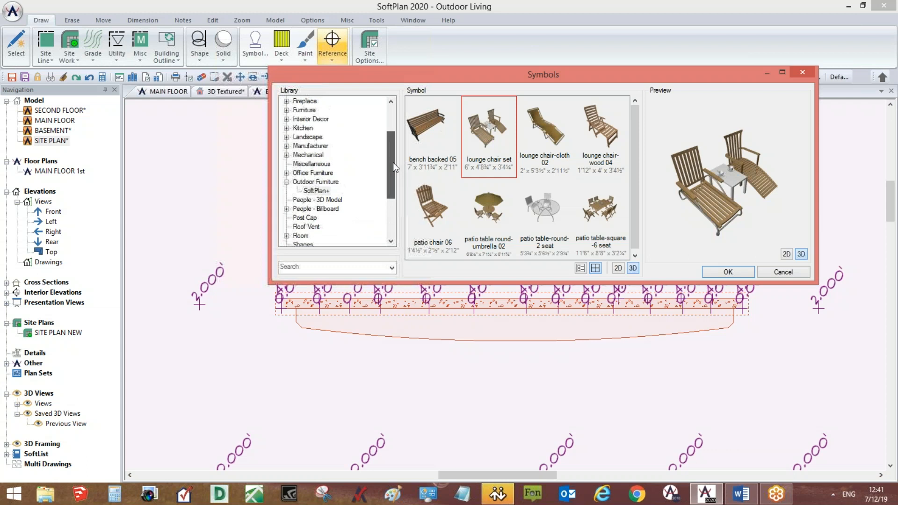
pyautogui.click(287, 137)
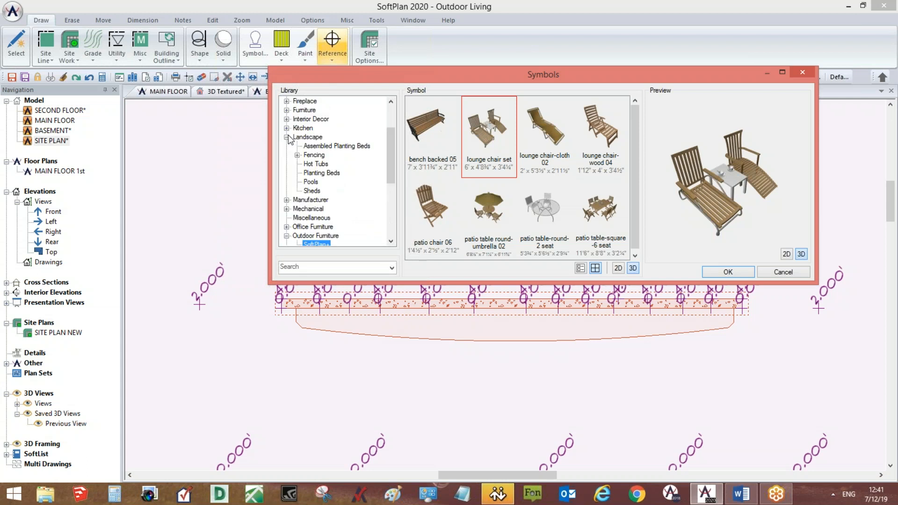
pyautogui.click(322, 146)
pyautogui.click(605, 134)
pyautogui.moveTo(729, 178); pyautogui.dragTo(706, 210)
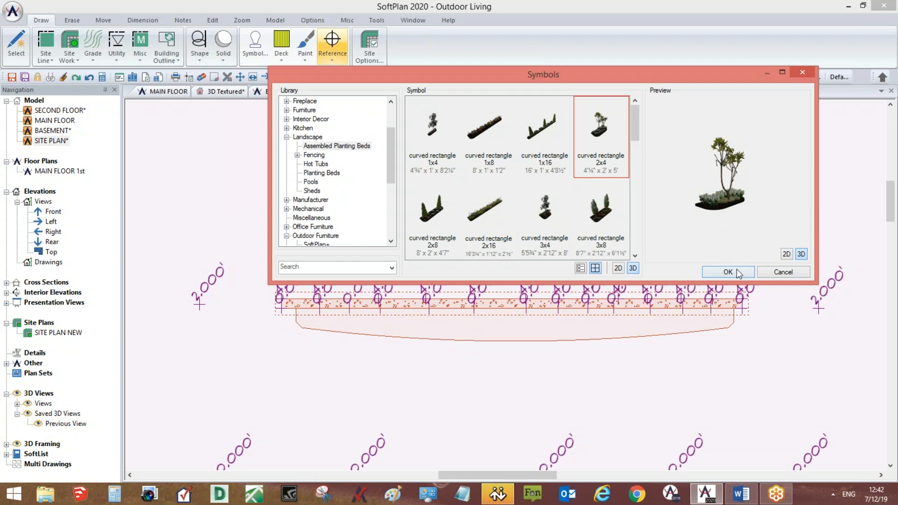
# Switch the symbol library to the Shrub category under Tree - Billboard.
pyautogui.scroll(-5, 758, 323)
pyautogui.moveTo(663, 456); pyautogui.dragTo(556, 270, button='middle')
pyautogui.scroll(1, 538, 300)
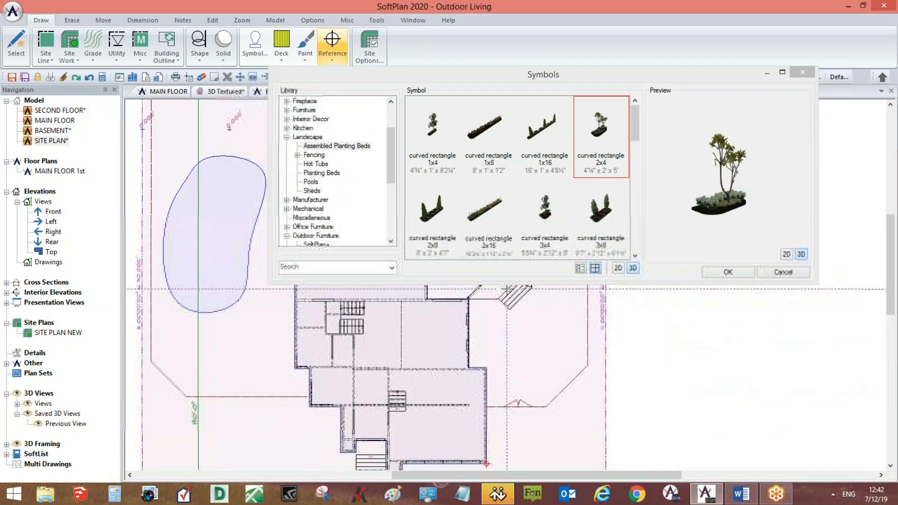
pyautogui.moveTo(504, 337); pyautogui.dragTo(518, 376, button='middle')
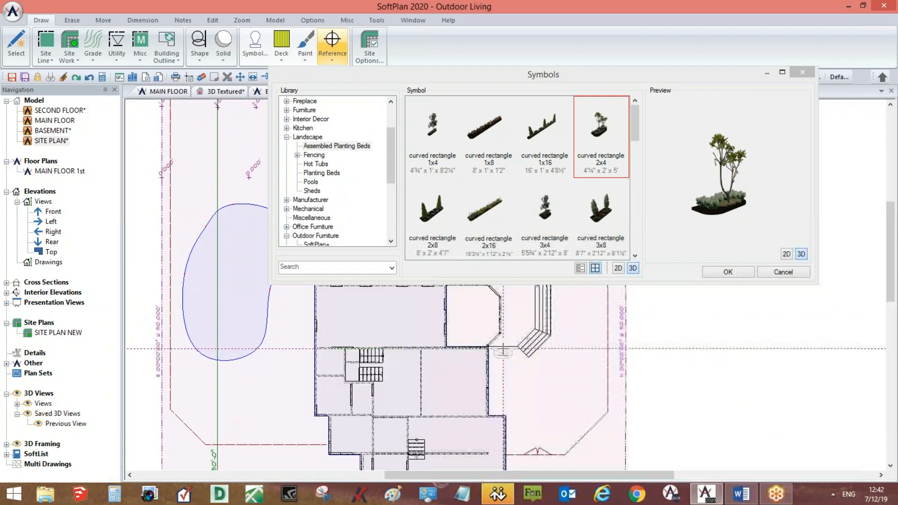
pyautogui.moveTo(566, 376); pyautogui.dragTo(573, 464, button='middle')
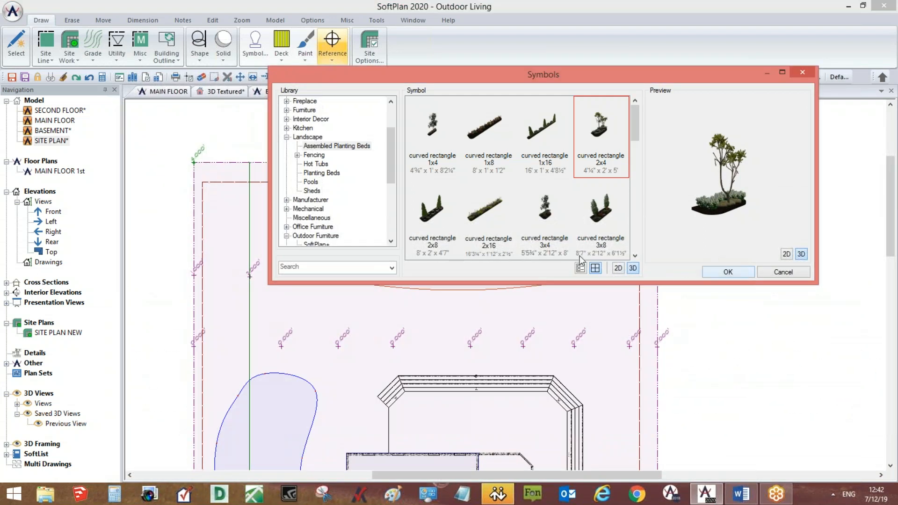
pyautogui.moveTo(390, 174); pyautogui.dragTo(391, 227)
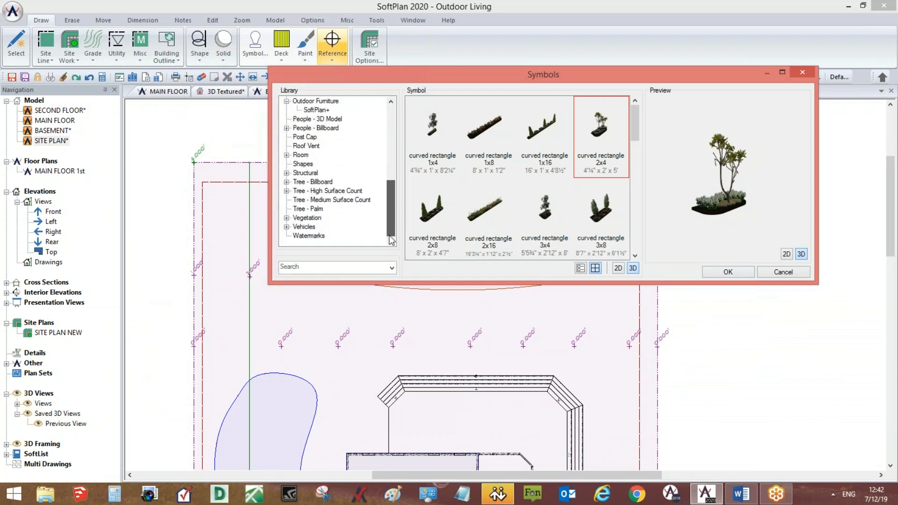
pyautogui.click(286, 182)
pyautogui.click(312, 201)
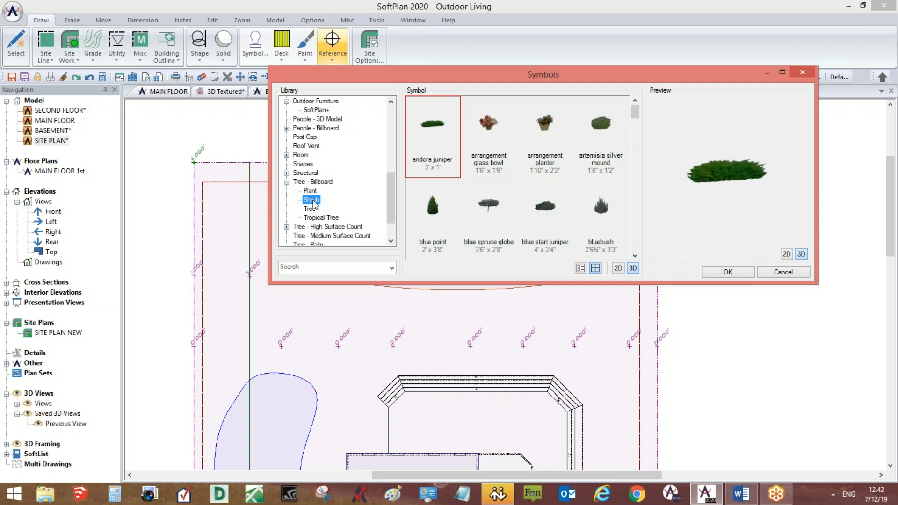
# Place two blue start juniper shrubs in the planting bed, one near each end.
pyautogui.moveTo(487, 319); pyautogui.dragTo(557, 424, button='middle')
pyautogui.scroll(1, 522, 340)
pyautogui.moveTo(557, 80); pyautogui.dragTo(482, 19)
pyautogui.scroll(4, 552, 348)
pyautogui.moveTo(525, 349); pyautogui.dragTo(568, 291, button='middle')
pyautogui.click(456, 183)
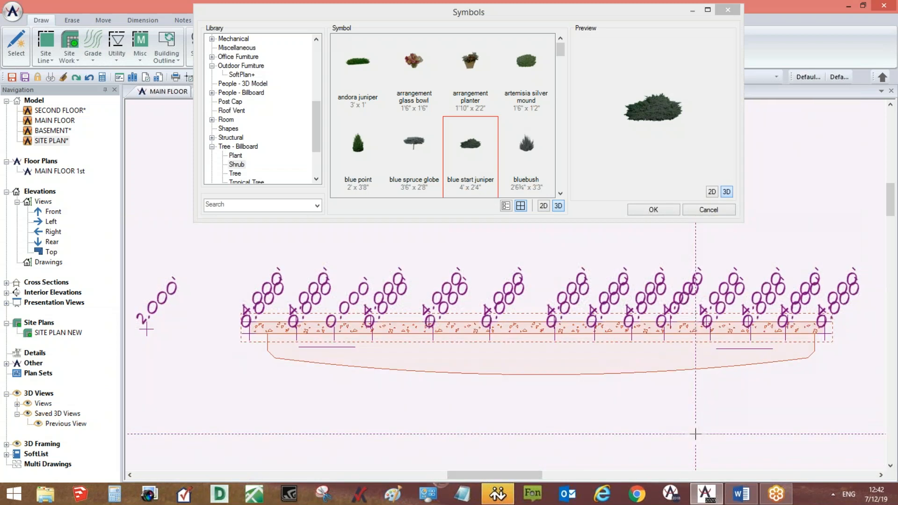
# Place three artemisia silver mound shrubs spaced out along the middle and front of the planting bed.
pyautogui.moveTo(626, 10)
pyautogui.mouseDown()
pyautogui.moveTo(633, 103)
pyautogui.moveTo(635, 53)
pyautogui.mouseUp()
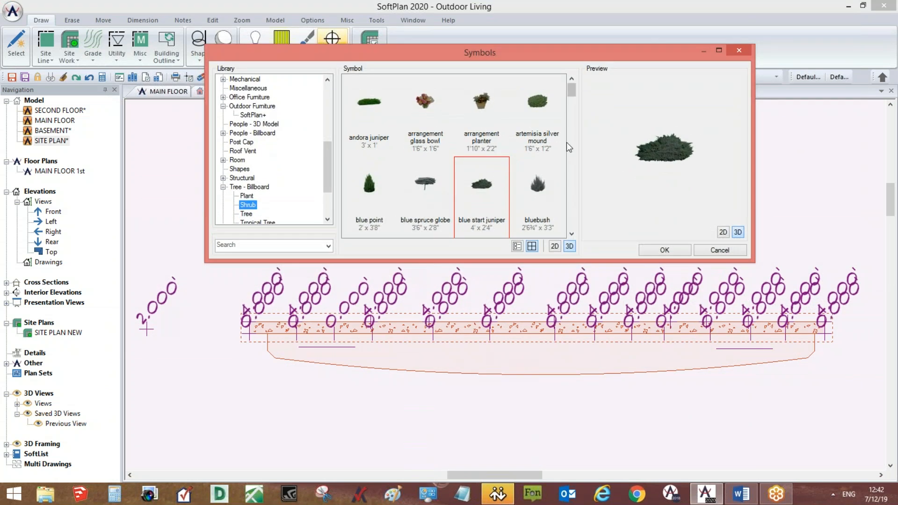
pyautogui.click(524, 106)
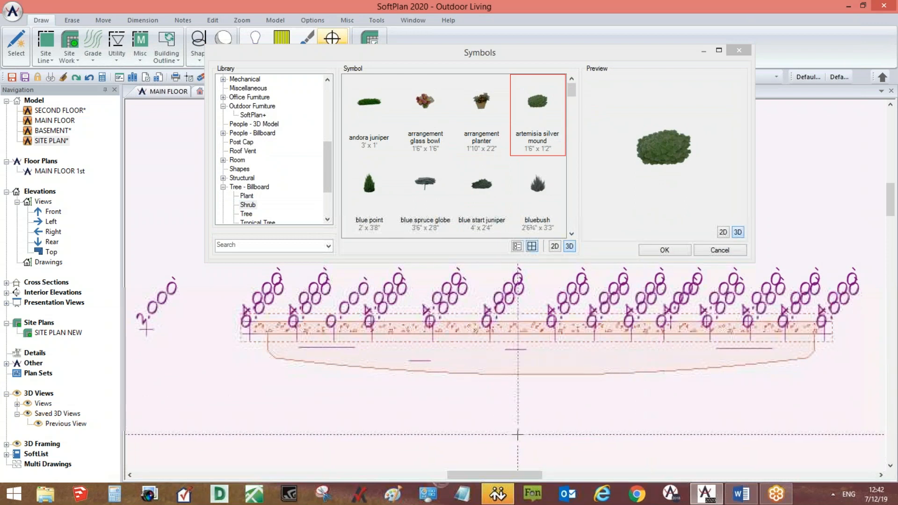
pyautogui.click(659, 361)
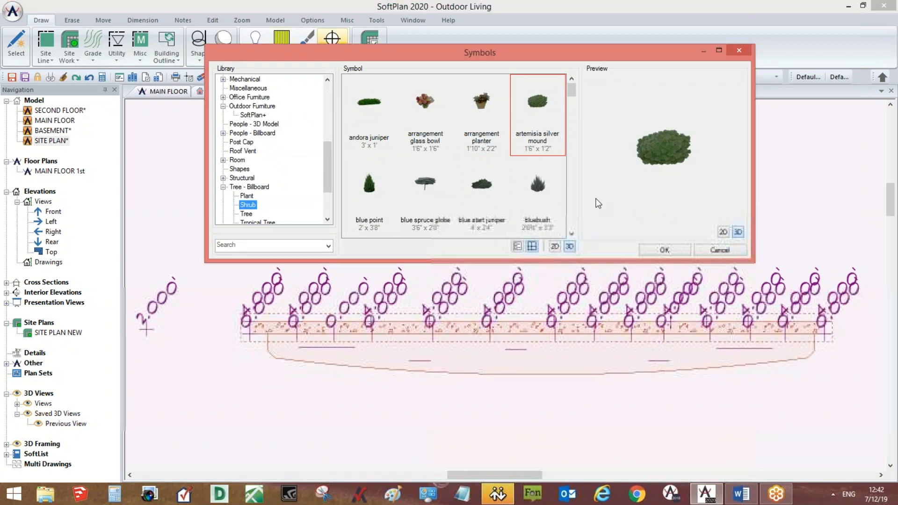
# Add two bluebush shrubs and two of the low leafy green shrubs listed below boxwood to the planting bed.
pyautogui.moveTo(645, 163)
pyautogui.mouseDown()
pyautogui.moveTo(679, 166)
pyautogui.moveTo(668, 146)
pyautogui.moveTo(662, 187)
pyautogui.moveTo(657, 163)
pyautogui.mouseUp()
pyautogui.click(537, 200)
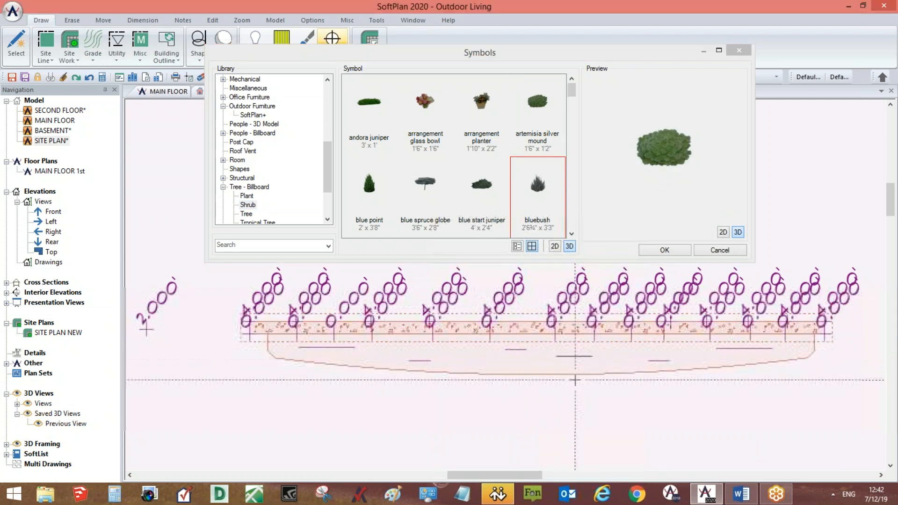
pyautogui.moveTo(572, 92); pyautogui.dragTo(577, 104)
pyautogui.click(426, 136)
pyautogui.click(368, 150)
pyautogui.click(377, 224)
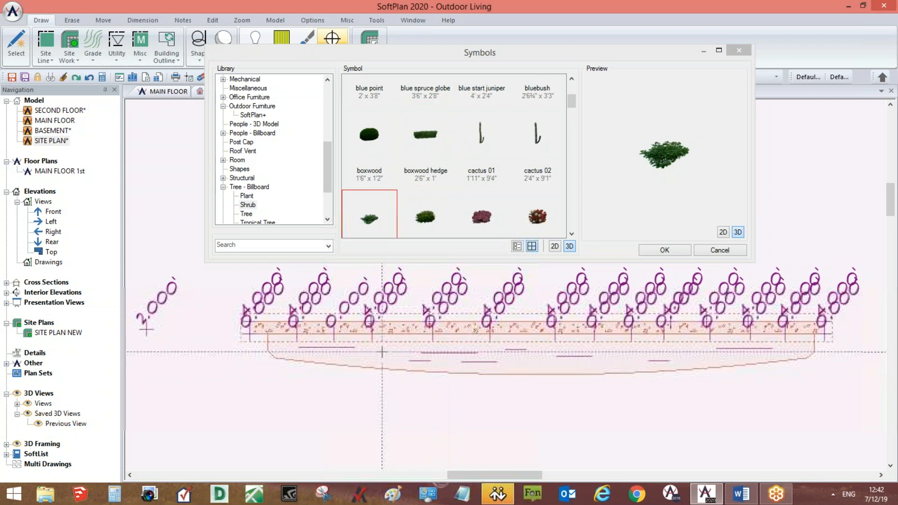
# Close the symbol library, save the site plan and inspect the planted bed in the textured 3D view.
pyautogui.click(701, 252)
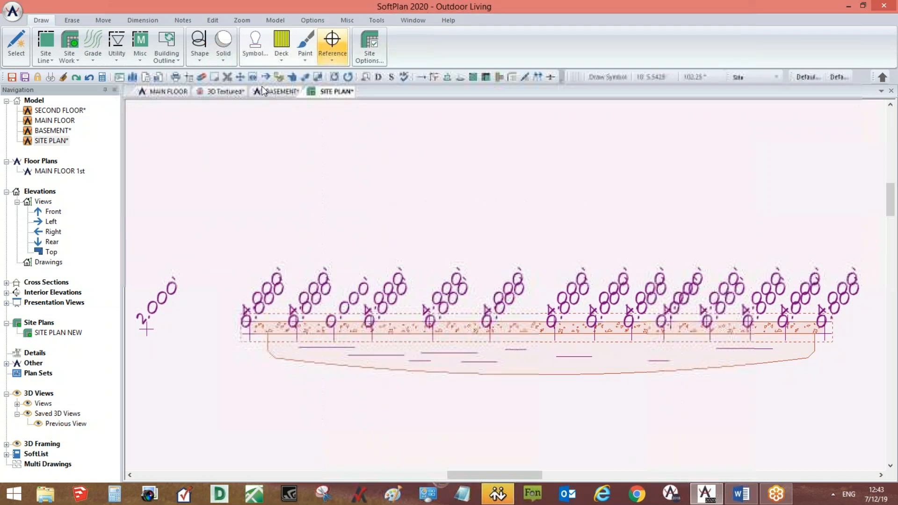
pyautogui.click(12, 77)
pyautogui.click(220, 91)
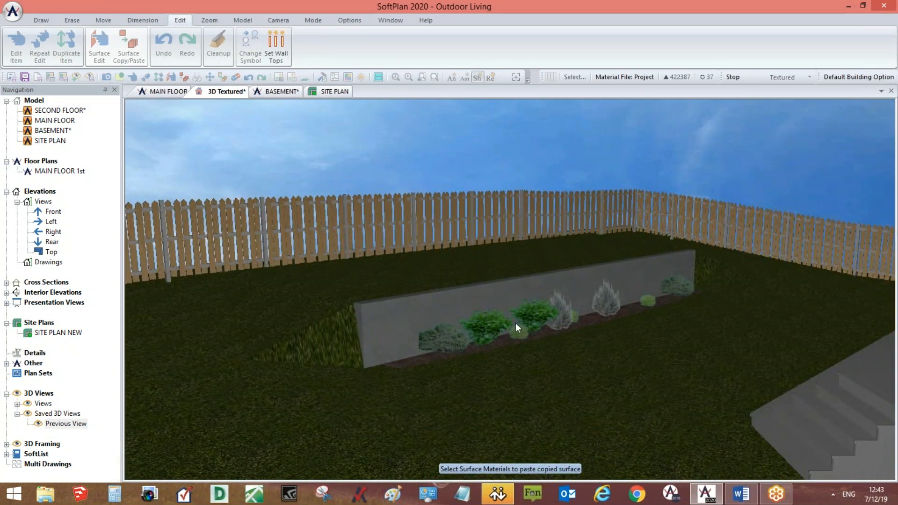
pyautogui.moveTo(516, 324); pyautogui.dragTo(495, 266, button='middle')
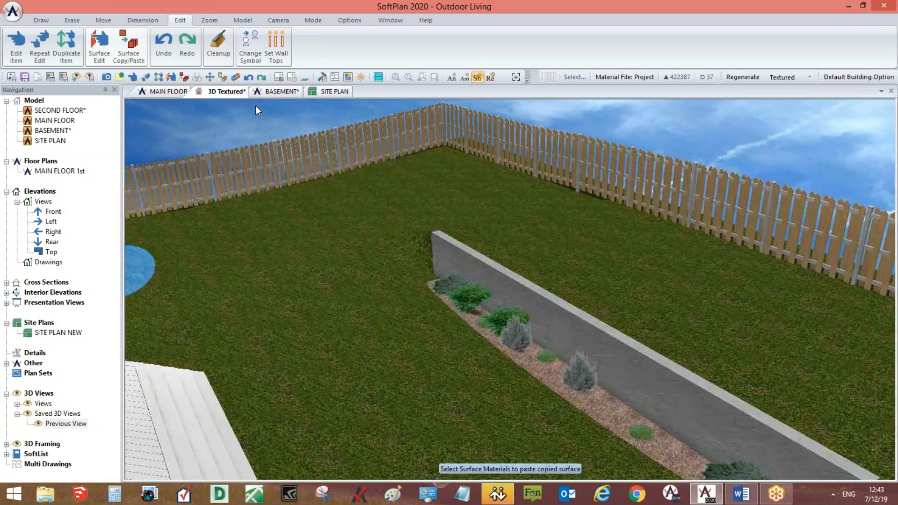
# On the site plan, place a bald cypress from the Tree - Billboard, Tree symbols in the rear yard's back-left corner.
pyautogui.click(328, 91)
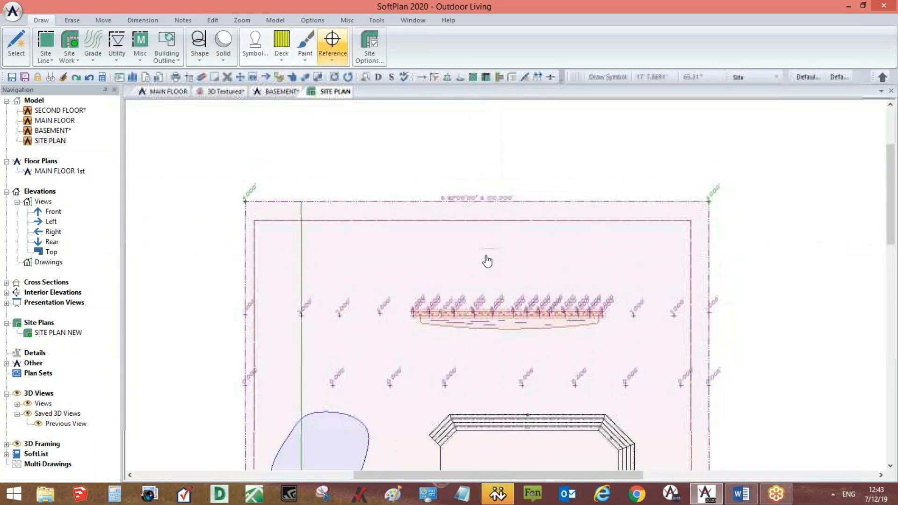
pyautogui.click(246, 57)
pyautogui.click(306, 147)
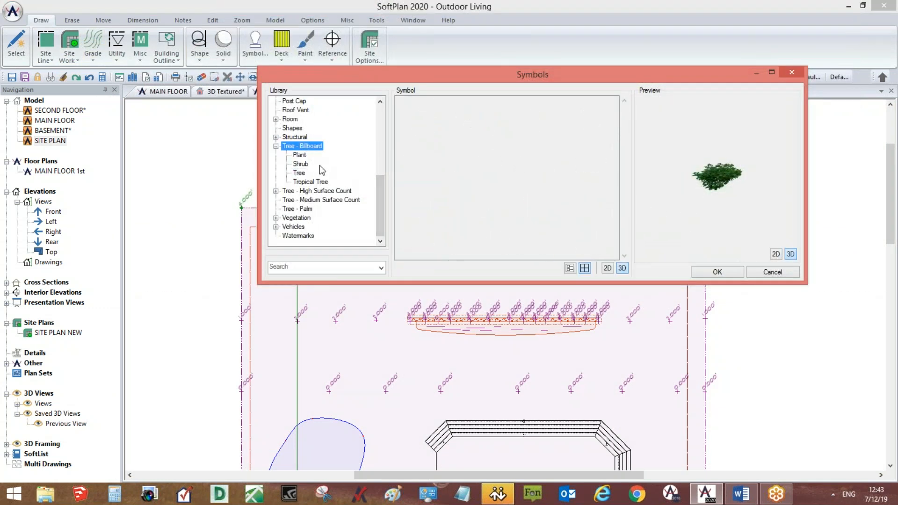
pyautogui.click(300, 172)
pyautogui.click(446, 104)
pyautogui.moveTo(462, 69); pyautogui.dragTo(304, 14)
pyautogui.click(374, 154)
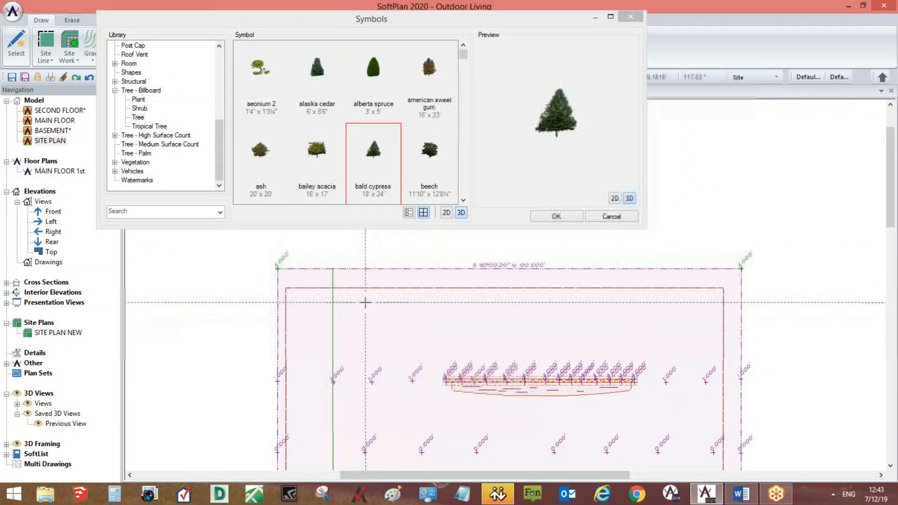
pyautogui.click(354, 302)
# Place one bailey acacia and two beech trees between the retaining wall and the rear property line.
pyautogui.click(340, 162)
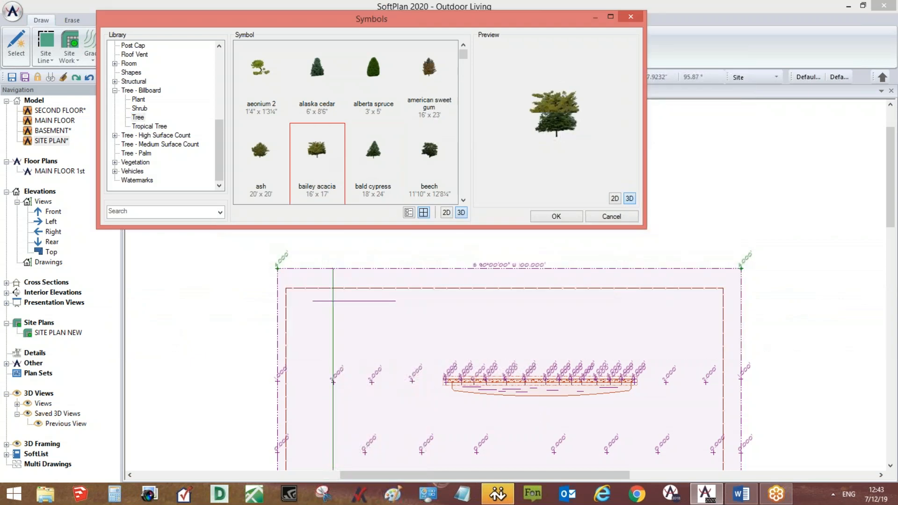
pyautogui.click(460, 317)
pyautogui.click(429, 154)
pyautogui.click(566, 303)
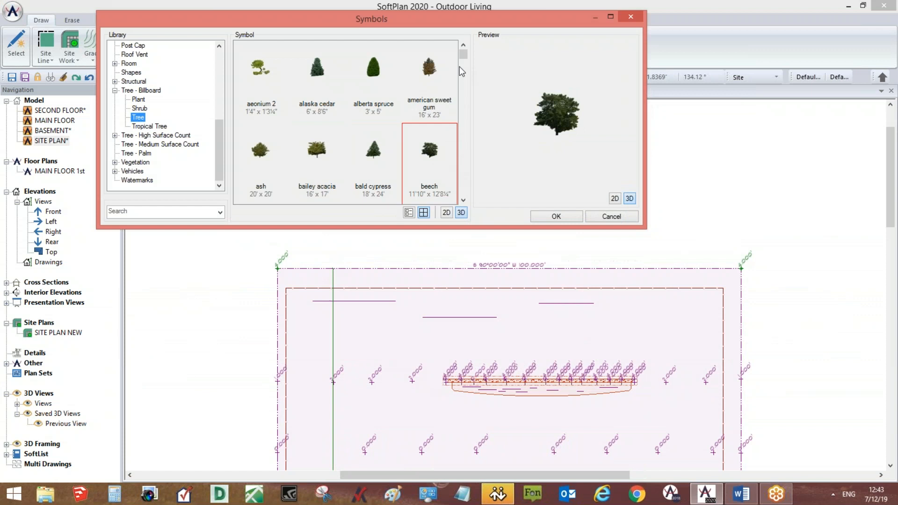
pyautogui.click(388, 328)
# Place a second bald cypress behind the retaining wall's right end and check the trees in the textured 3D view.
pyautogui.click(374, 152)
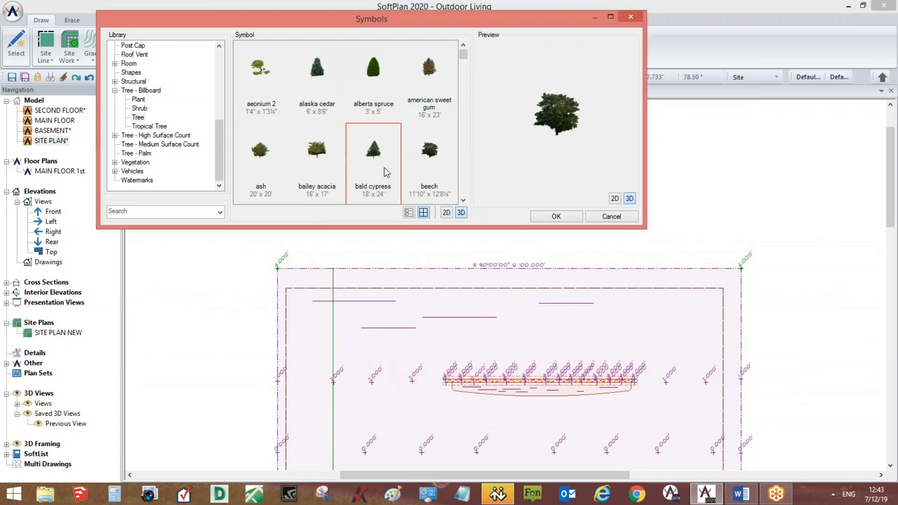
pyautogui.click(642, 313)
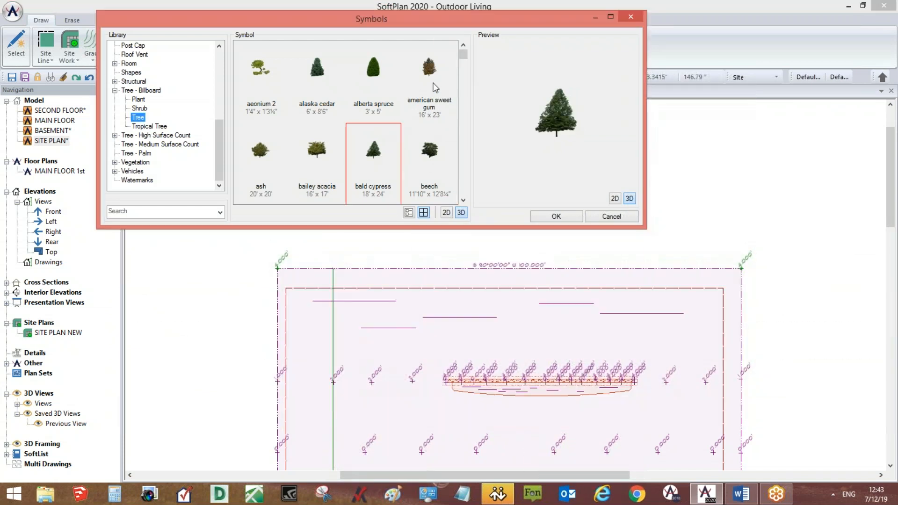
pyautogui.click(546, 218)
pyautogui.click(231, 91)
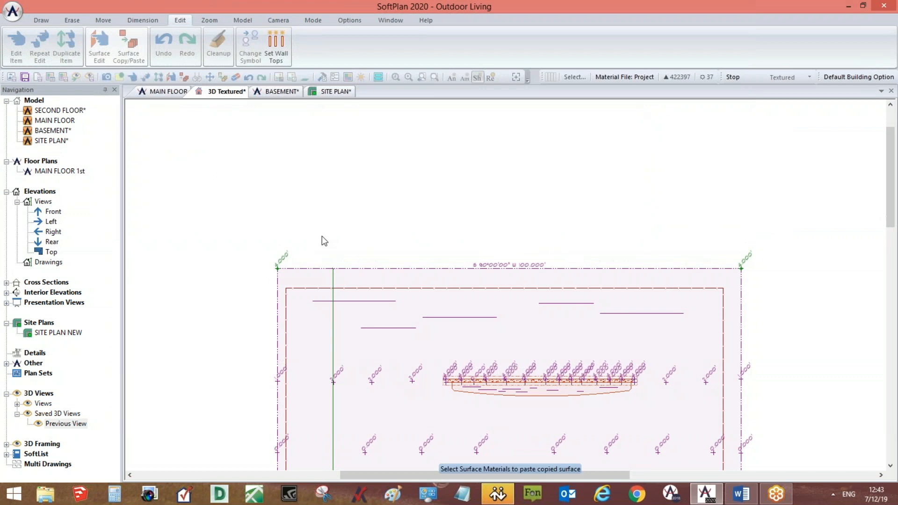
pyautogui.moveTo(529, 289)
pyautogui.mouseDown(button='middle')
pyautogui.moveTo(521, 306)
pyautogui.moveTo(468, 309)
pyautogui.mouseUp(button='middle')
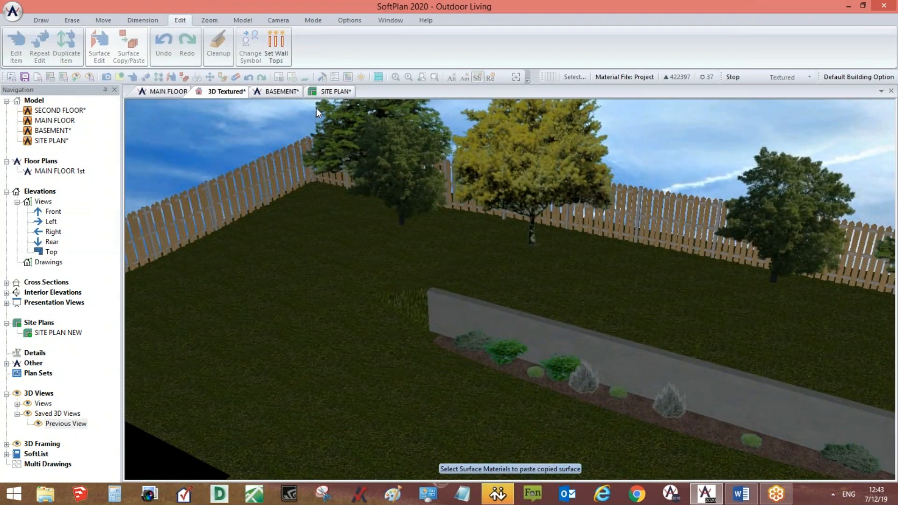
# On the site plan, place tree 06 from the Tree - Medium Surface Count symbols between the pool and the retaining wall's left end.
pyautogui.click(308, 91)
pyautogui.scroll(-3, 522, 270)
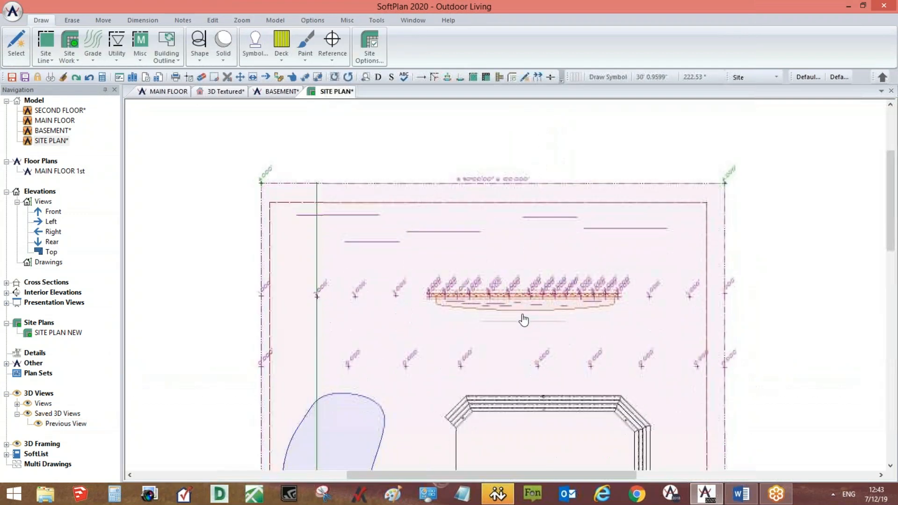
pyautogui.moveTo(567, 397); pyautogui.dragTo(557, 337, button='middle')
pyautogui.moveTo(522, 400); pyautogui.dragTo(520, 336, button='middle')
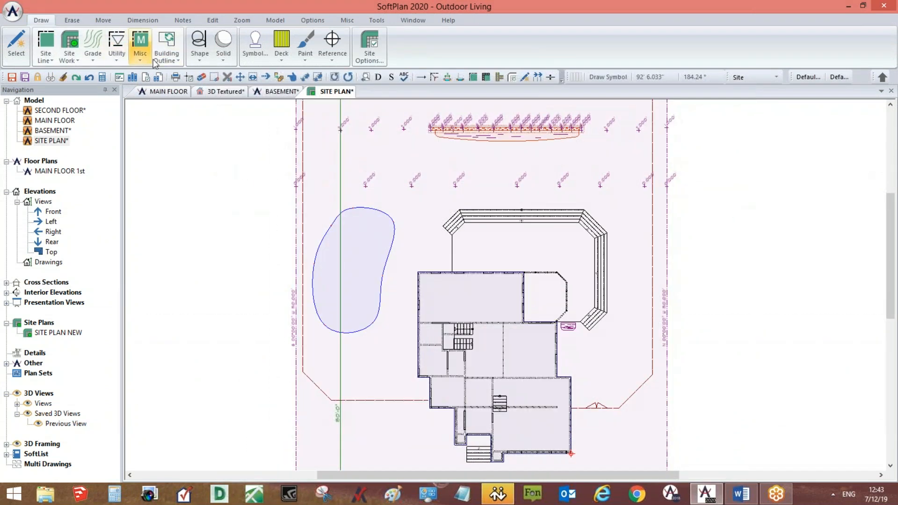
pyautogui.click(256, 51)
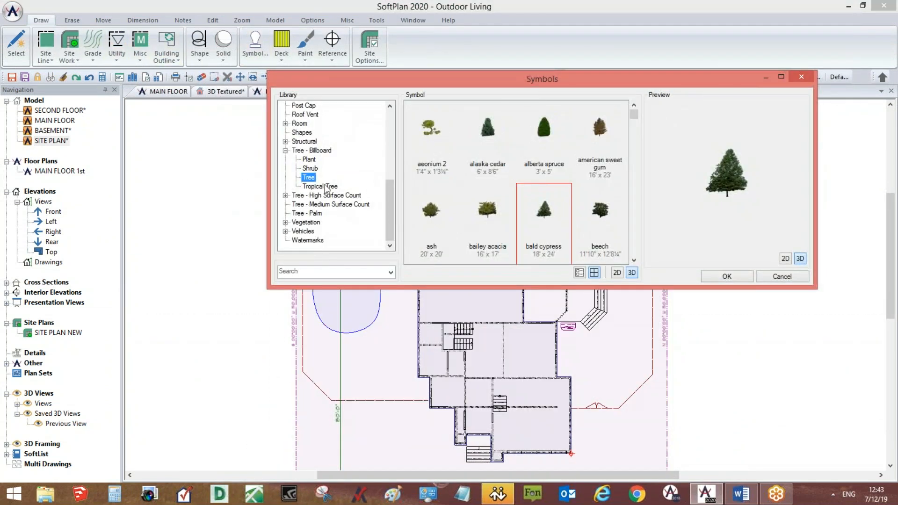
pyautogui.click(298, 150)
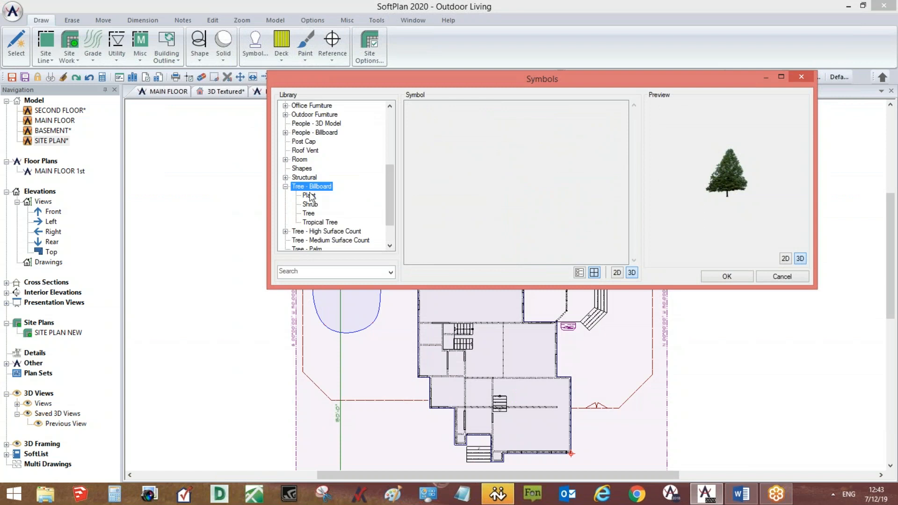
pyautogui.click(285, 187)
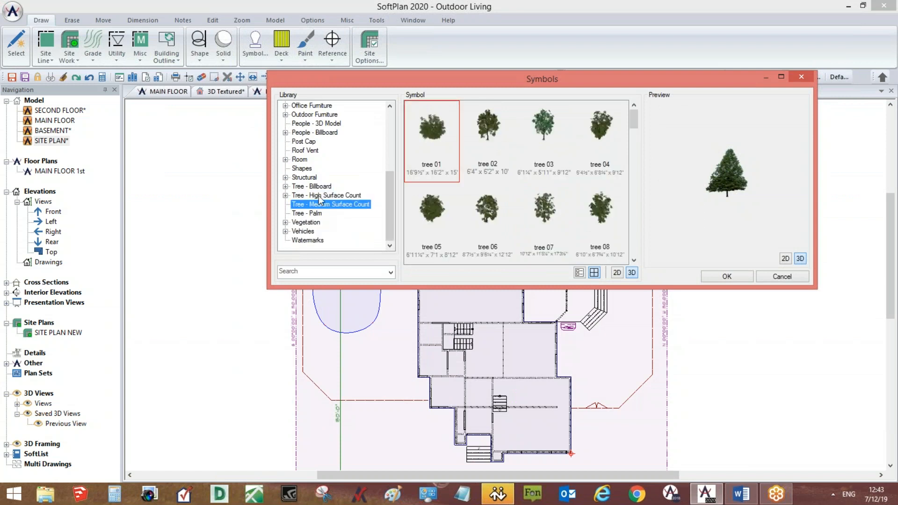
pyautogui.click(511, 212)
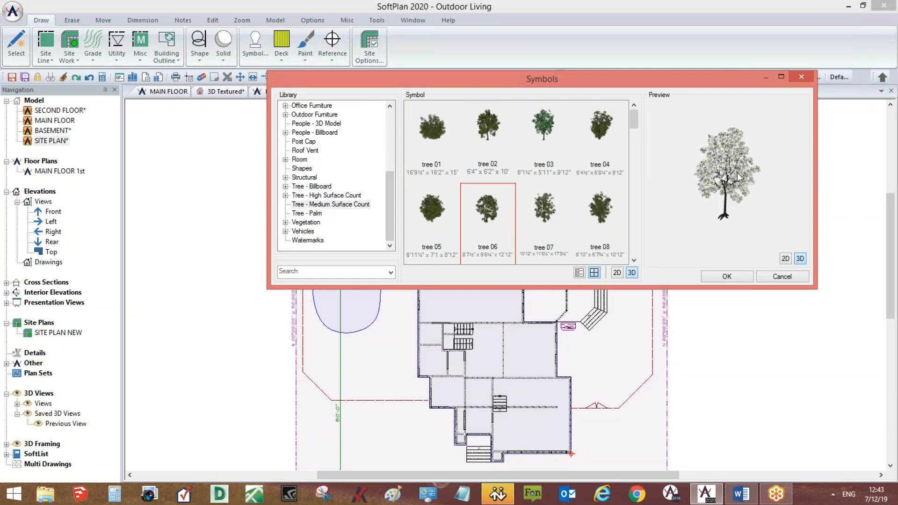
pyautogui.click(727, 276)
pyautogui.moveTo(540, 353); pyautogui.dragTo(592, 433, button='middle')
pyautogui.moveTo(532, 333); pyautogui.dragTo(532, 424, button='middle')
pyautogui.click(449, 325)
# Place a magnolia from the Tree - High Surface Count symbols beside tree 06, behind the pool near the left property line.
pyautogui.rightClick(489, 337)
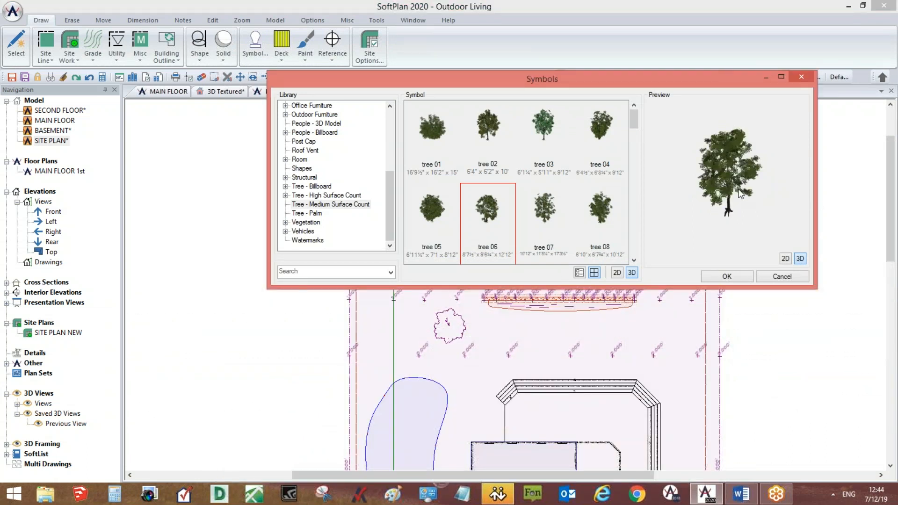
pyautogui.click(285, 196)
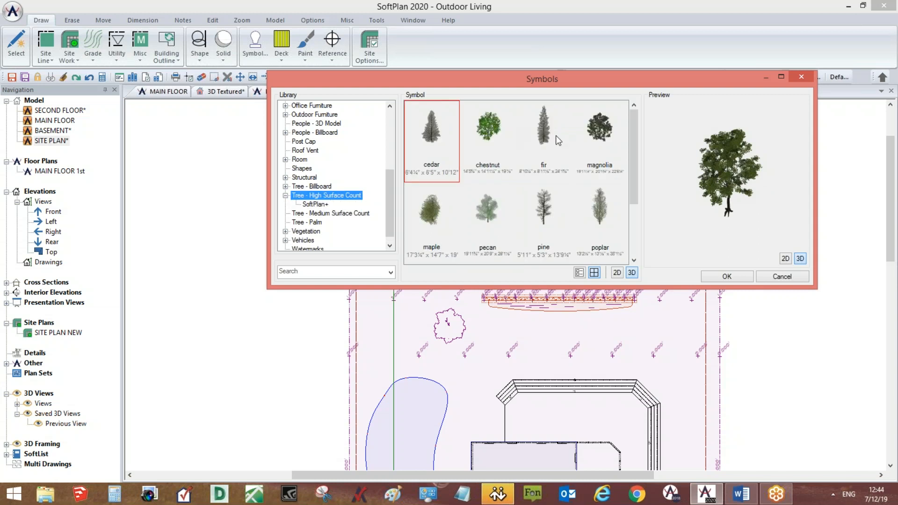
pyautogui.click(604, 139)
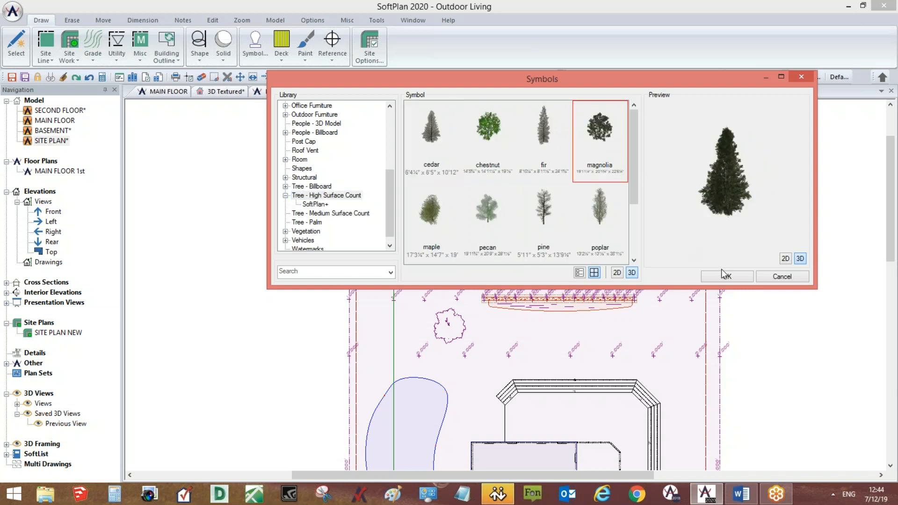
pyautogui.click(724, 275)
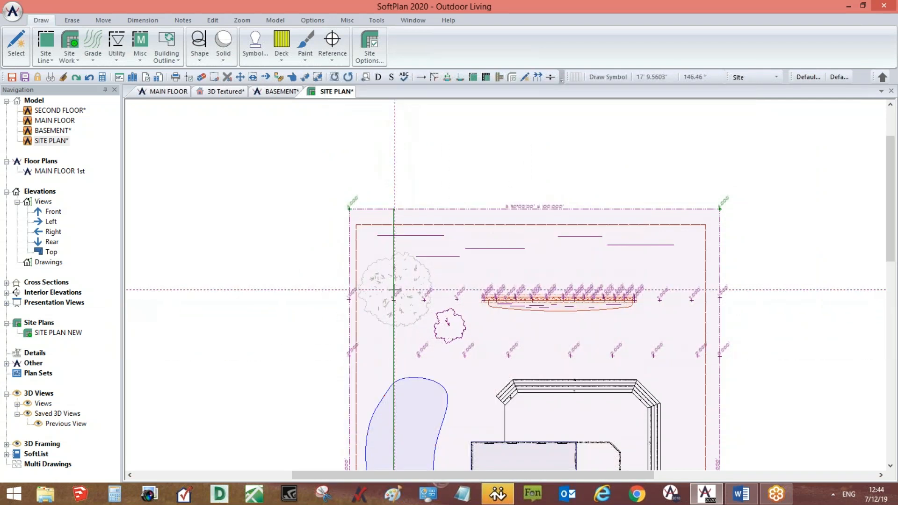
pyautogui.click(394, 291)
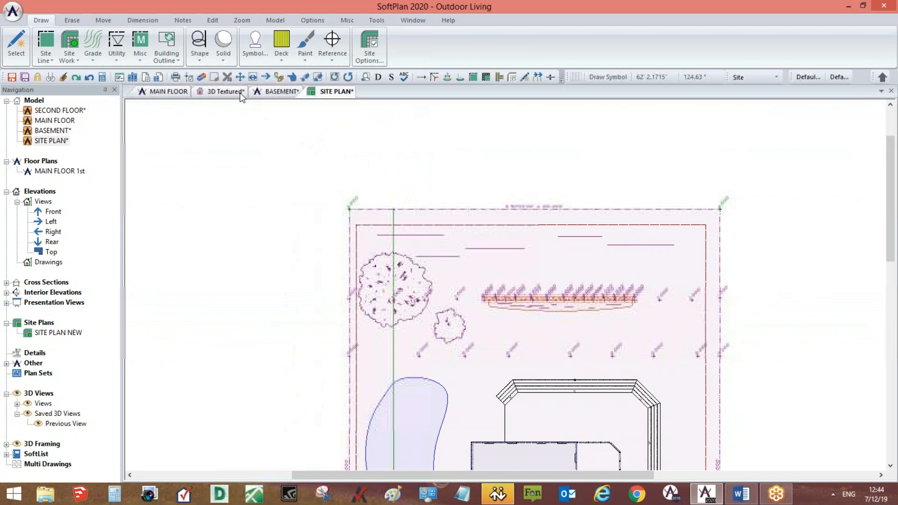
# Update the textured 3D view and check the rear yard trees and the scene's surface count.
pyautogui.click(219, 91)
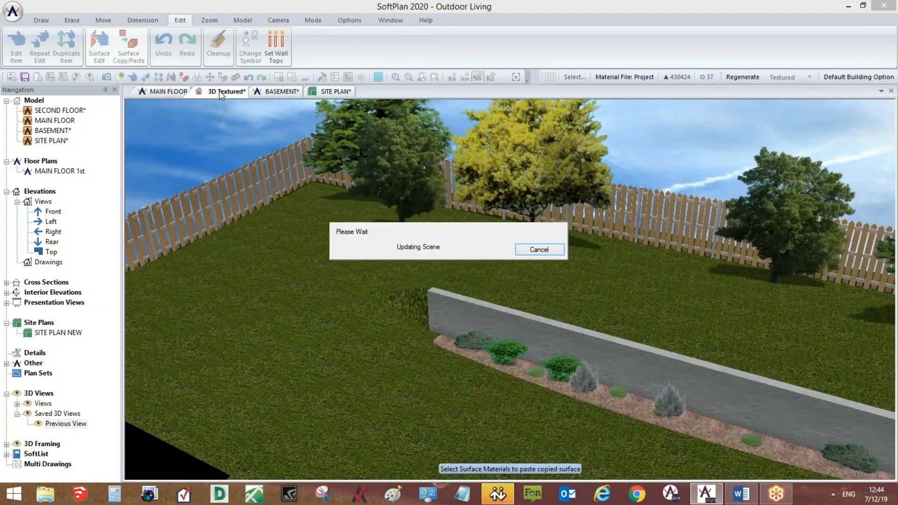
pyautogui.moveTo(444, 449); pyautogui.dragTo(639, 349, button='middle')
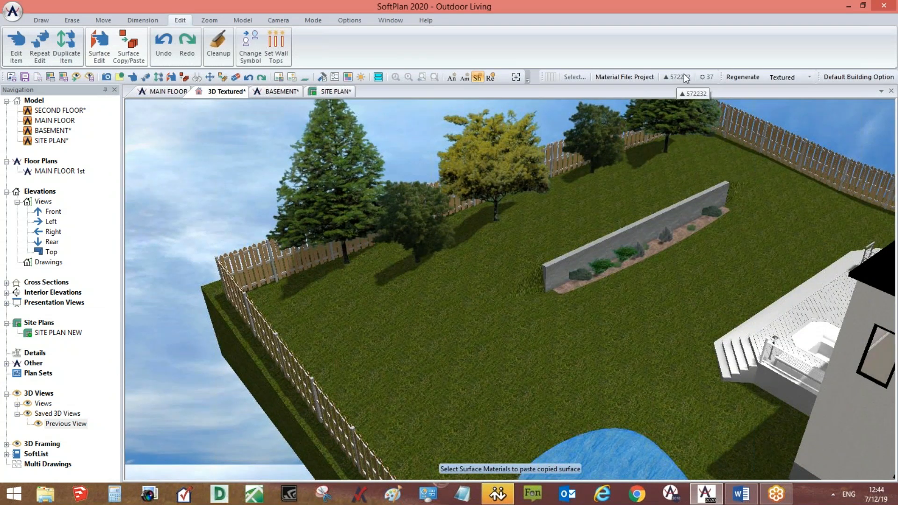
pyautogui.moveTo(698, 277); pyautogui.dragTo(477, 248, button='middle')
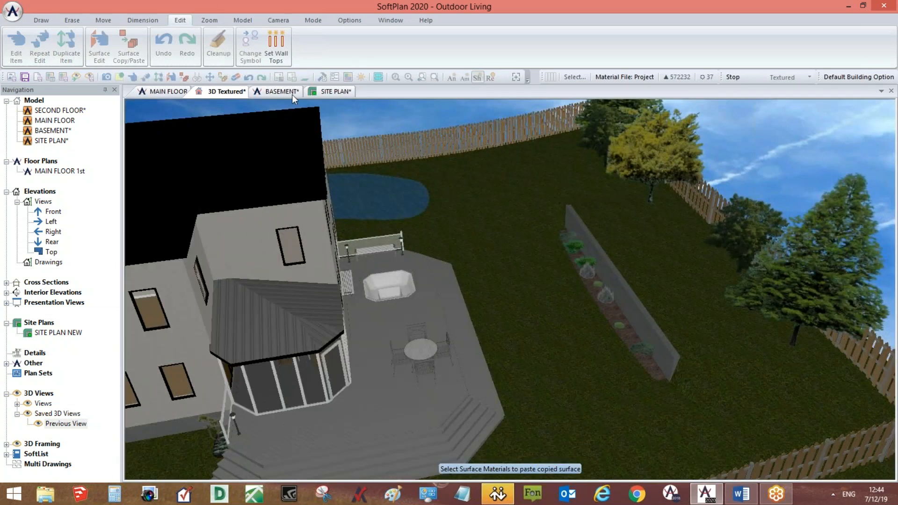
# Set the magnolia's elevation to Ground on the site plan and recheck the rear yard in the textured 3D view.
pyautogui.click(326, 95)
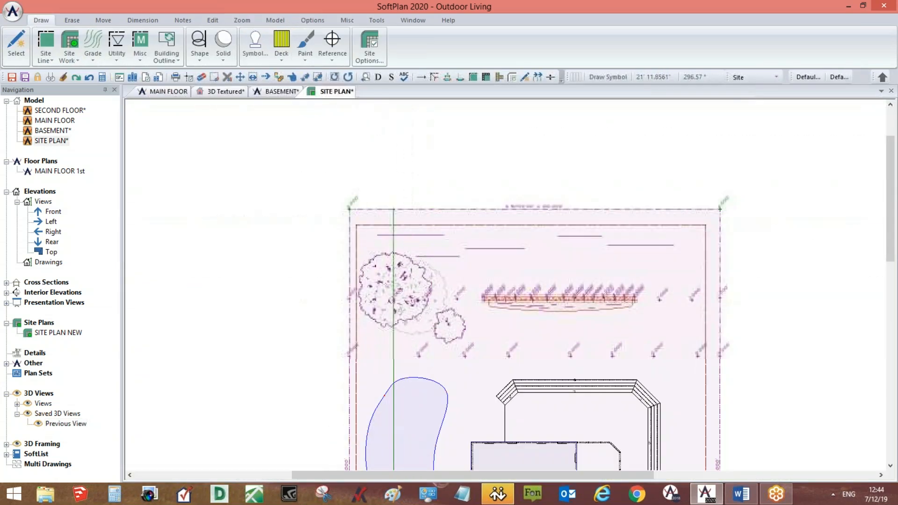
pyautogui.rightClick(411, 300)
pyautogui.moveTo(454, 305)
pyautogui.click(545, 82)
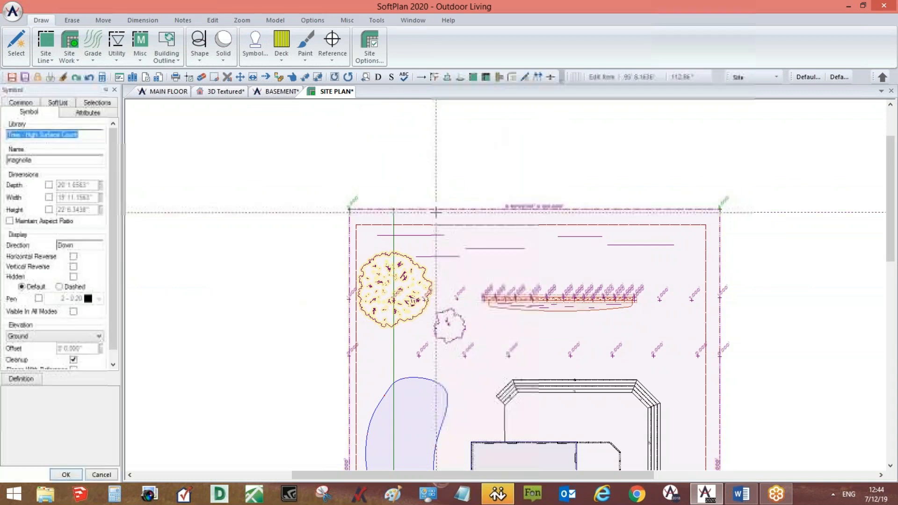
pyautogui.click(66, 336)
pyautogui.click(66, 346)
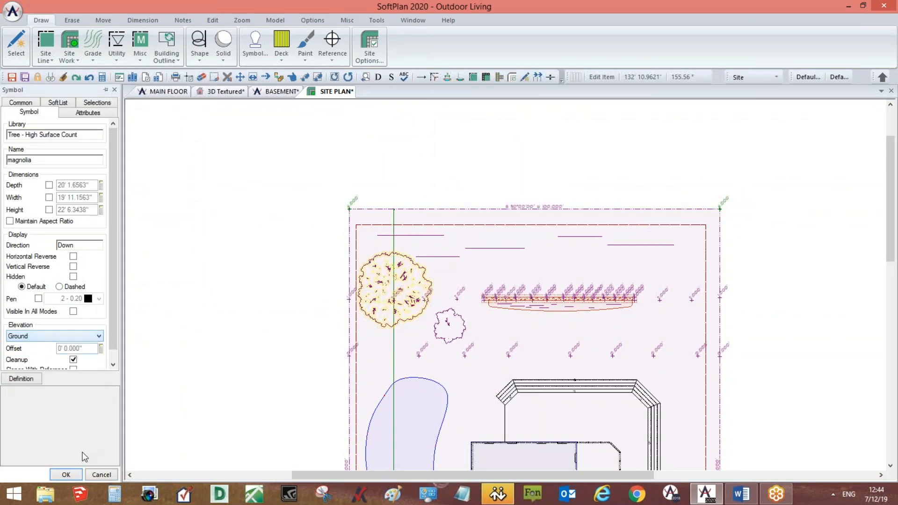
pyautogui.click(66, 475)
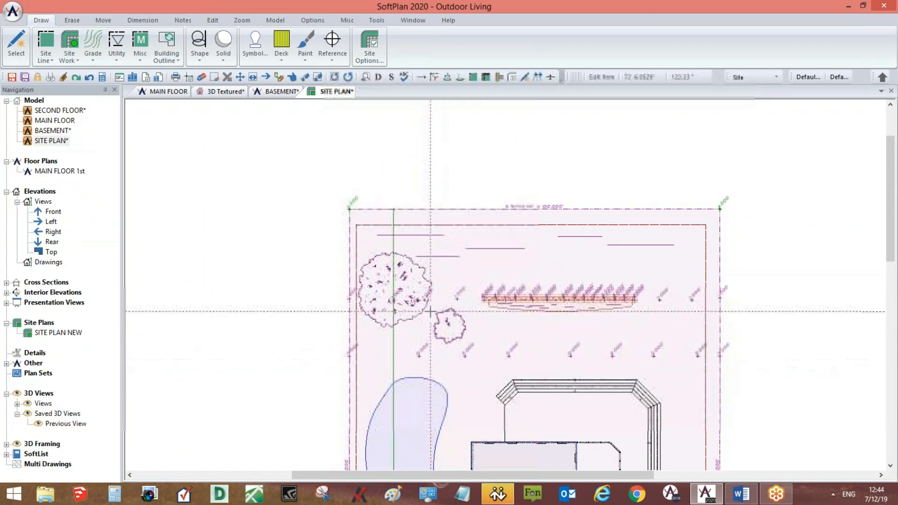
pyautogui.click(215, 93)
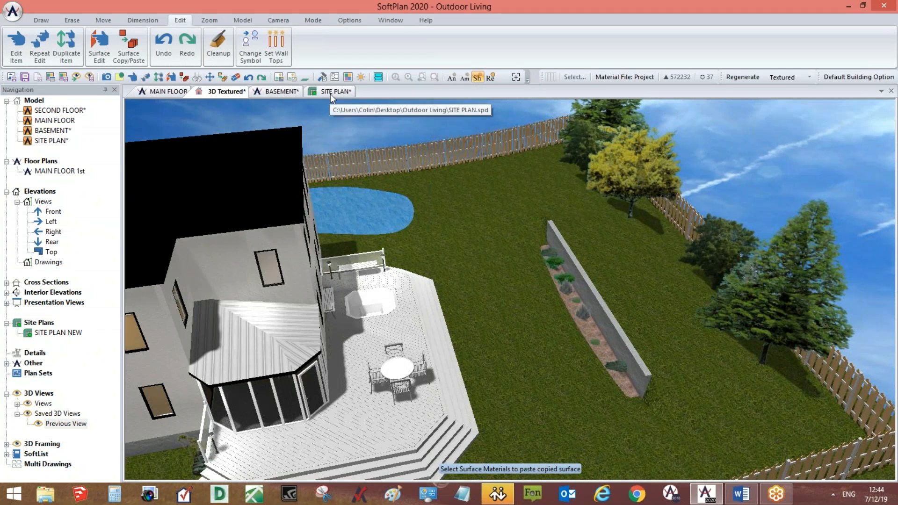
pyautogui.moveTo(375, 267); pyautogui.dragTo(481, 308, button='middle')
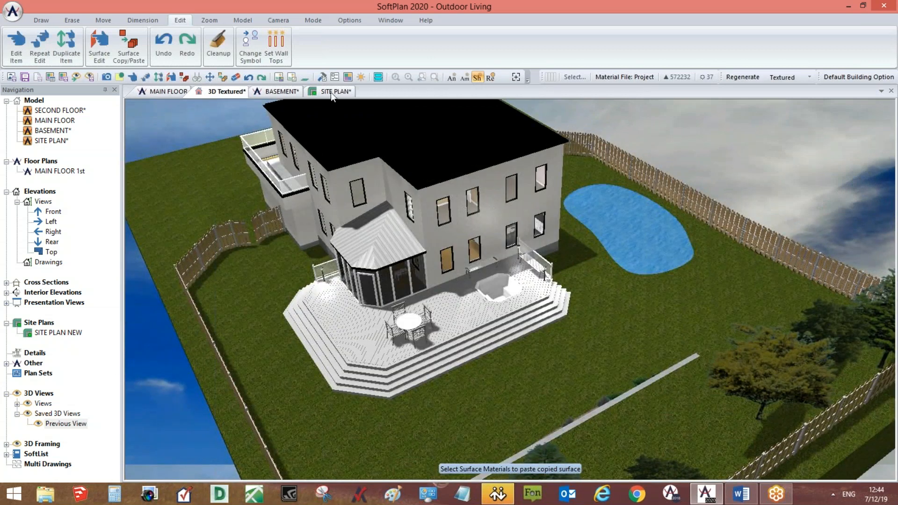
# Draw a driveway with the edge-aligned Object method, 12' wide, from the garage front to the front property line.
pyautogui.click(333, 92)
pyautogui.scroll(-2, 498, 306)
pyautogui.moveTo(542, 368); pyautogui.dragTo(529, 207, button='middle')
pyautogui.scroll(1, 531, 309)
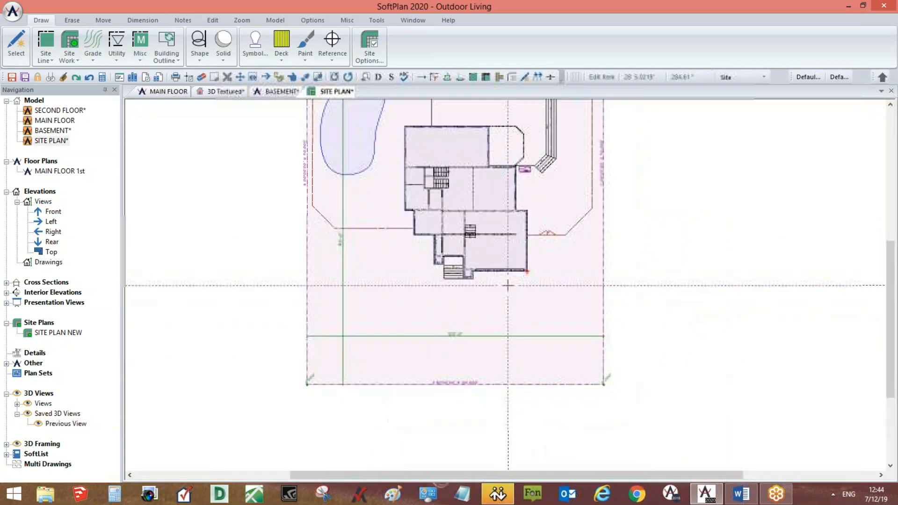
pyautogui.scroll(1, 508, 285)
pyautogui.click(72, 55)
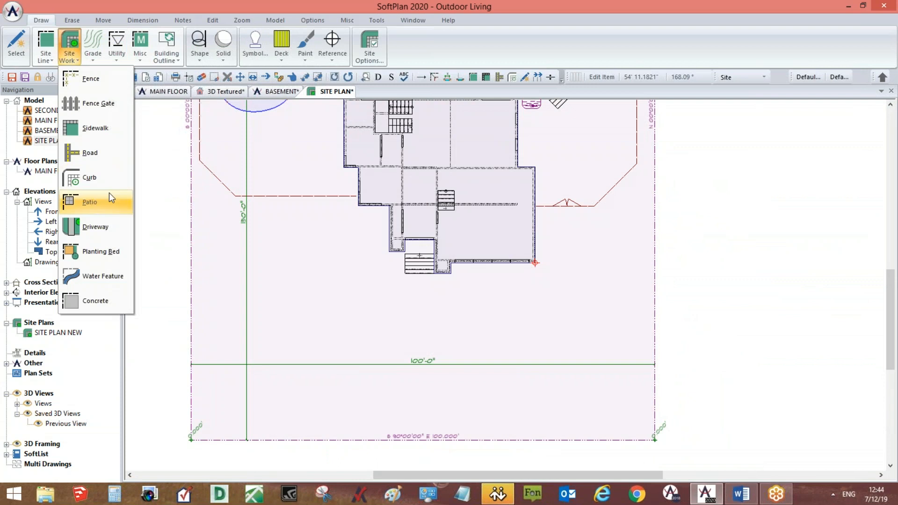
pyautogui.click(105, 234)
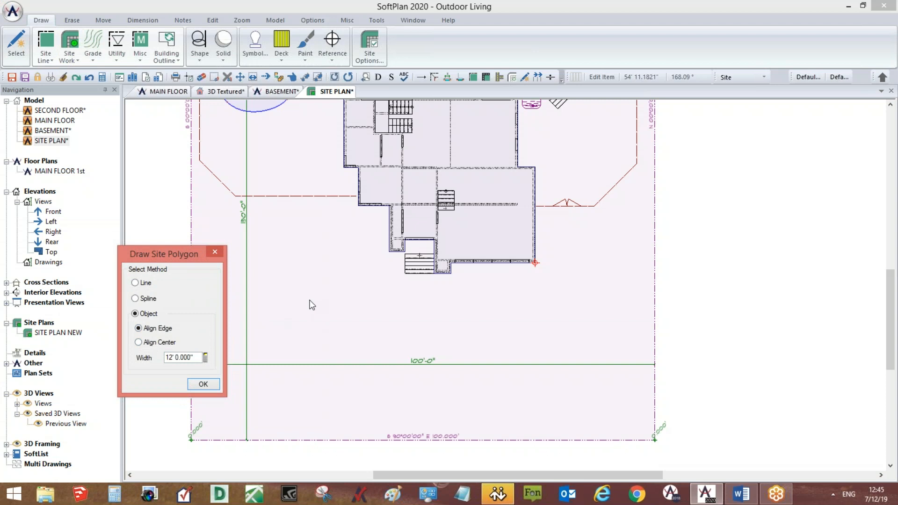
pyautogui.click(204, 384)
pyautogui.click(460, 263)
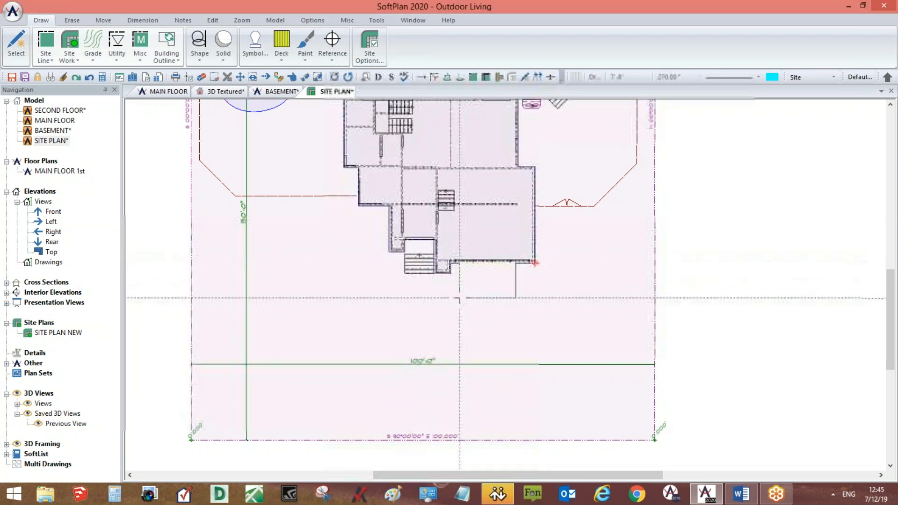
pyautogui.click(460, 440)
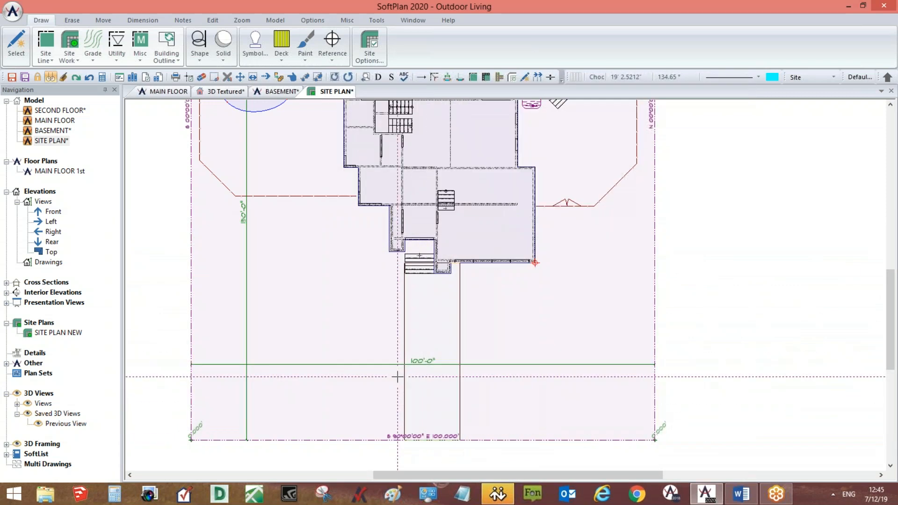
pyautogui.click(527, 388)
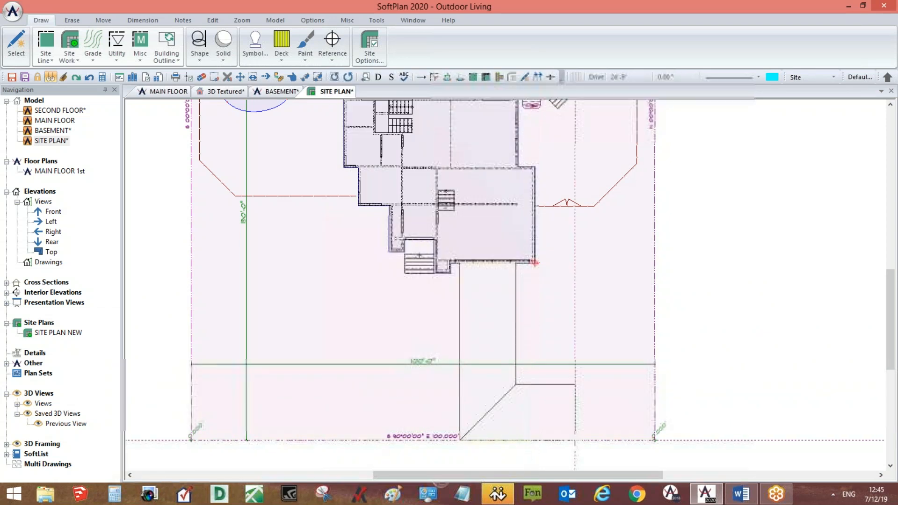
# Draw an edge-aligned Object sidewalk from the driveway's right edge around the garage corner to the fence gate.
pyautogui.scroll(1, 511, 299)
pyautogui.scroll(2, 509, 285)
pyautogui.scroll(-4, 505, 285)
pyautogui.moveTo(628, 293); pyautogui.dragTo(587, 329, button='middle')
pyautogui.scroll(-1, 589, 325)
pyautogui.moveTo(542, 363); pyautogui.dragTo(543, 277, button='middle')
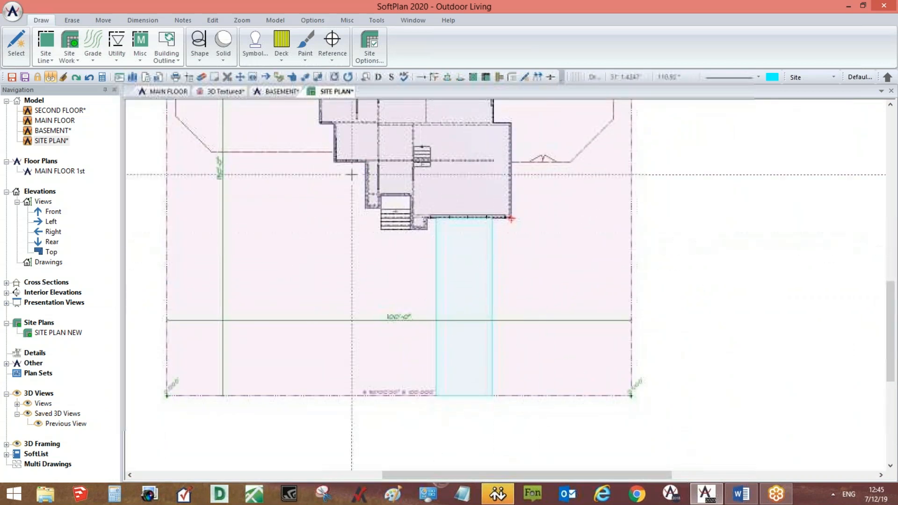
pyautogui.click(77, 55)
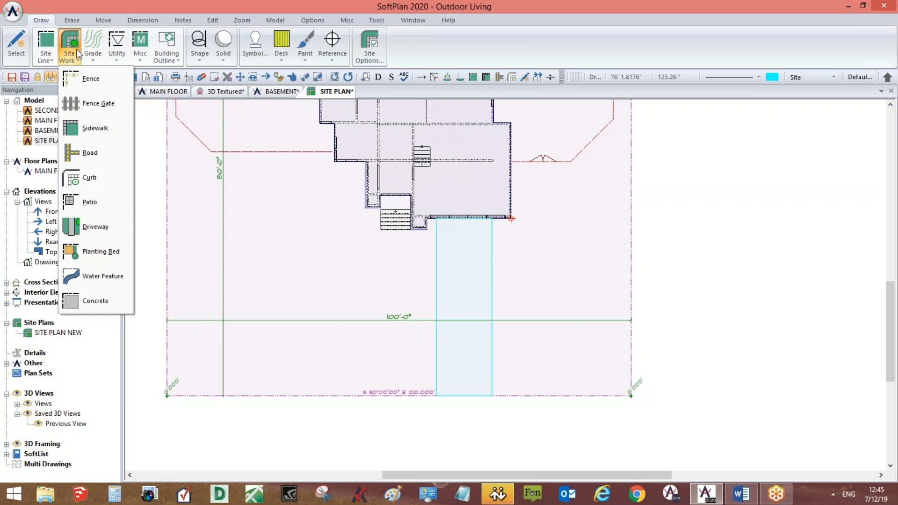
pyautogui.click(102, 130)
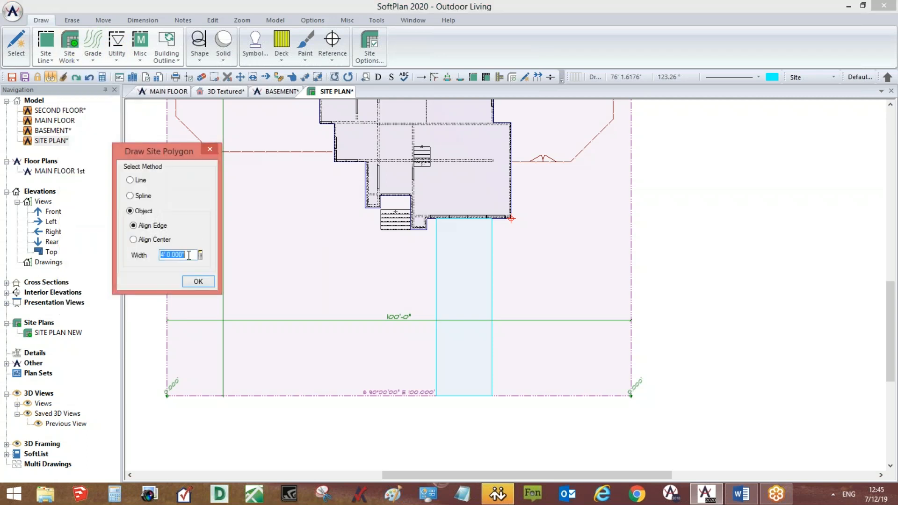
pyautogui.click(198, 282)
pyautogui.scroll(3, 445, 305)
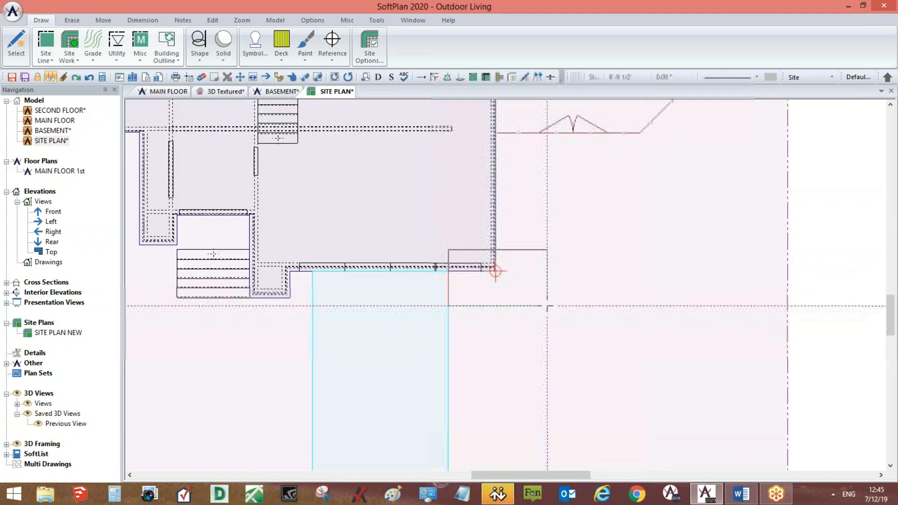
pyautogui.click(541, 357)
pyautogui.click(548, 136)
pyautogui.rightClick(549, 235)
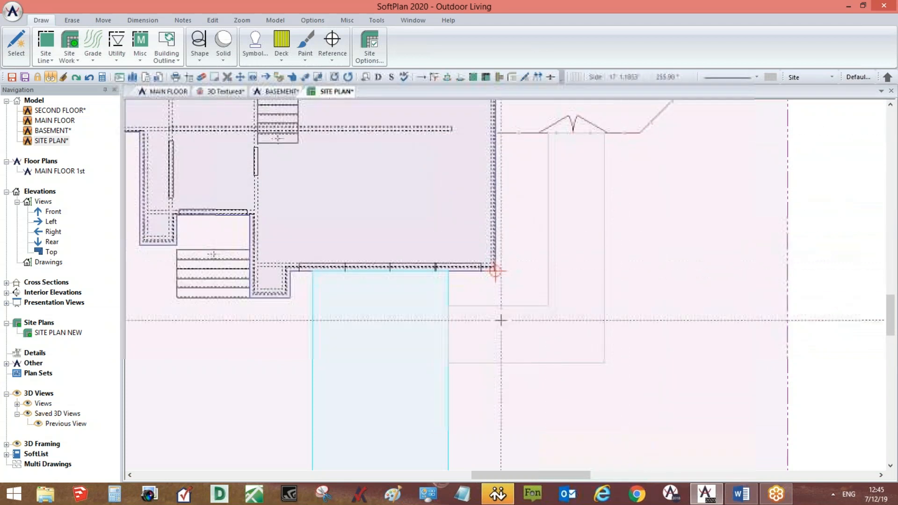
# Insert polygon edges into the driveway to extend it around the garage pillar and along the foot of the front entry steps.
pyautogui.scroll(-2, 501, 321)
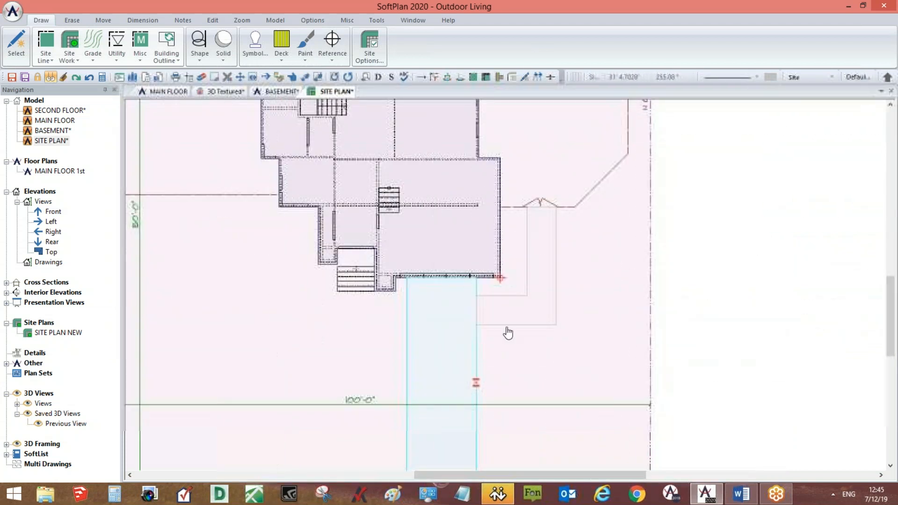
pyautogui.scroll(3, 501, 281)
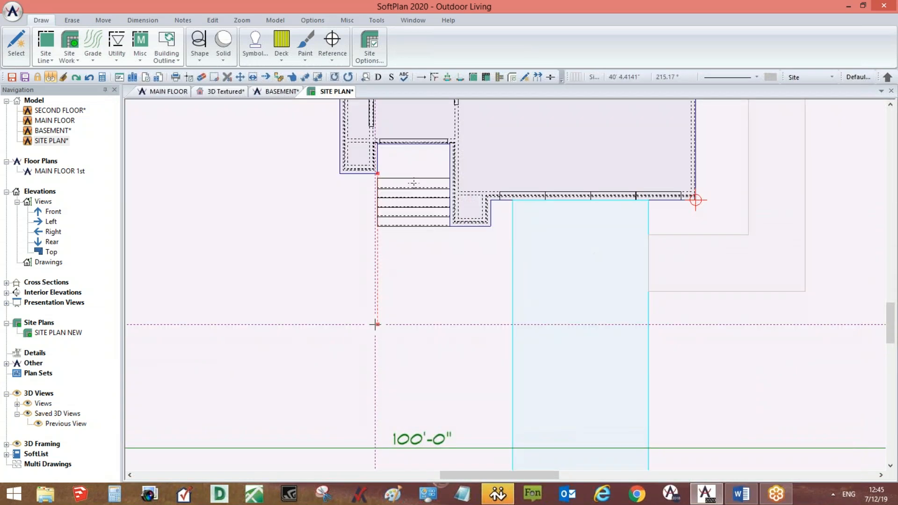
pyautogui.scroll(-1, 537, 278)
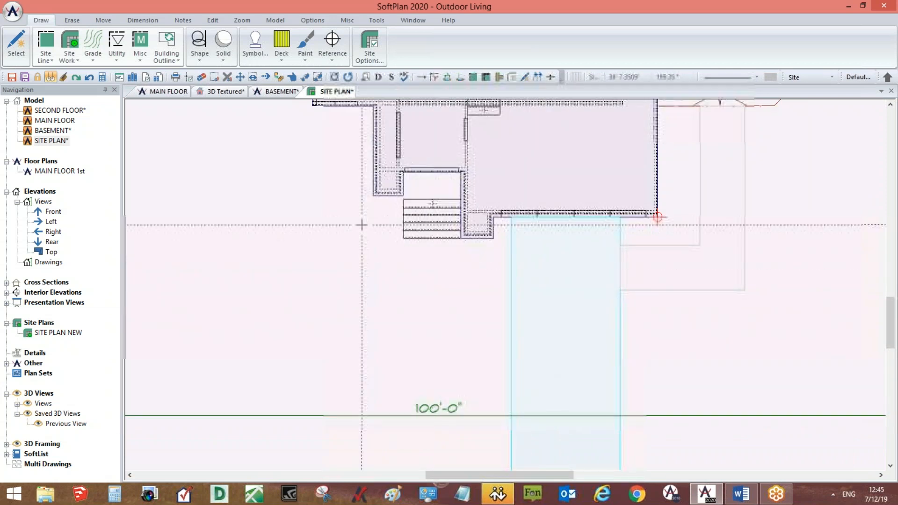
pyautogui.scroll(2, 491, 279)
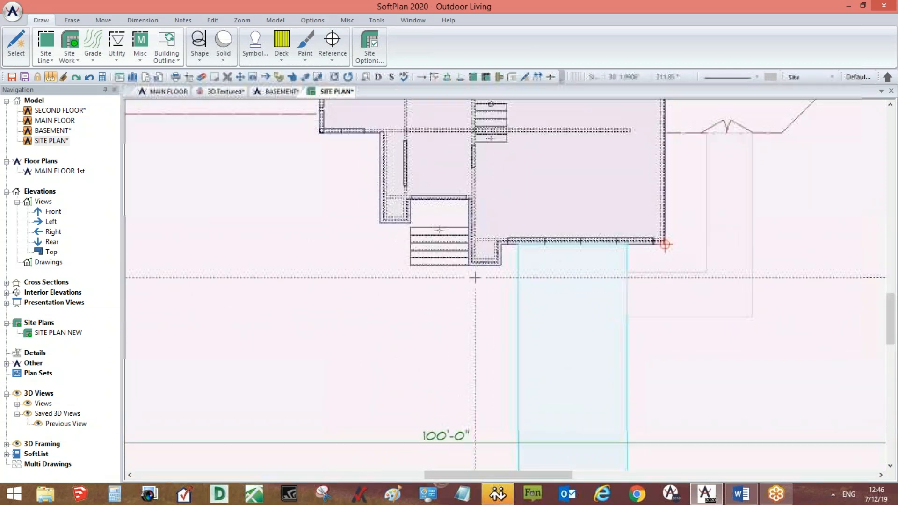
pyautogui.click(377, 20)
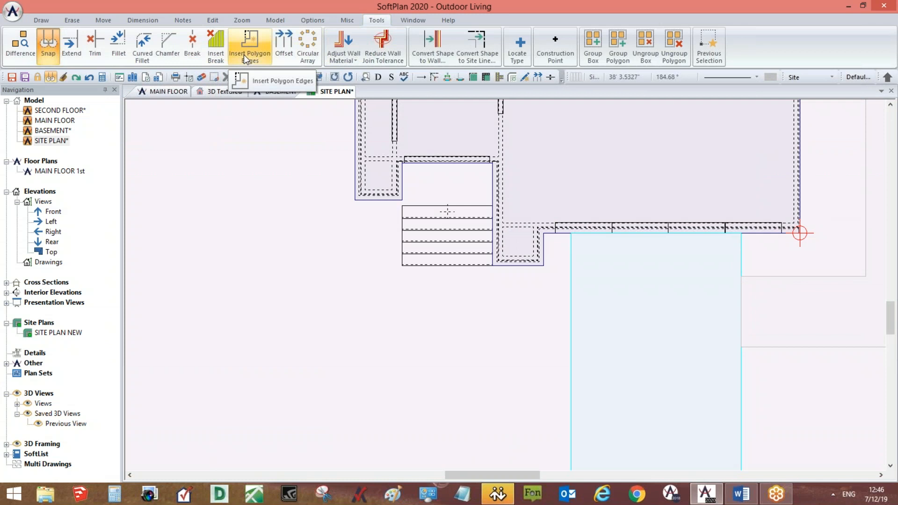
pyautogui.click(244, 55)
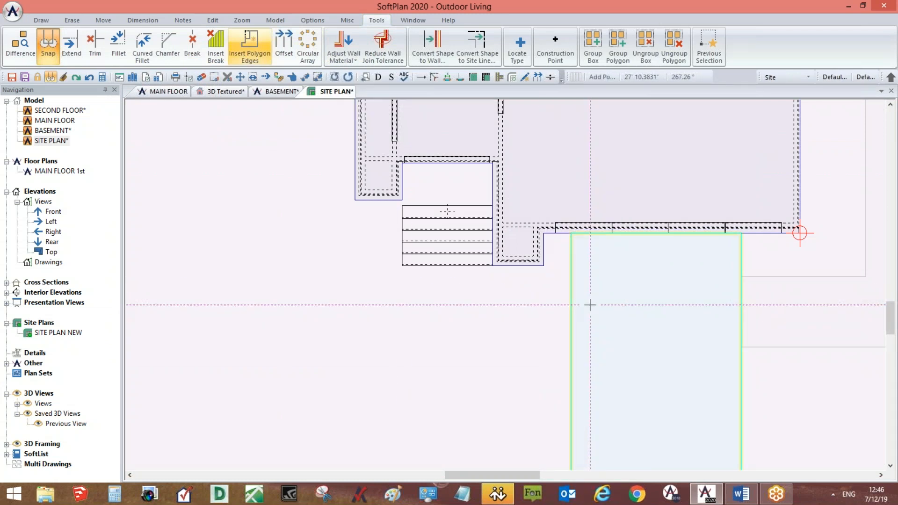
pyautogui.click(571, 233)
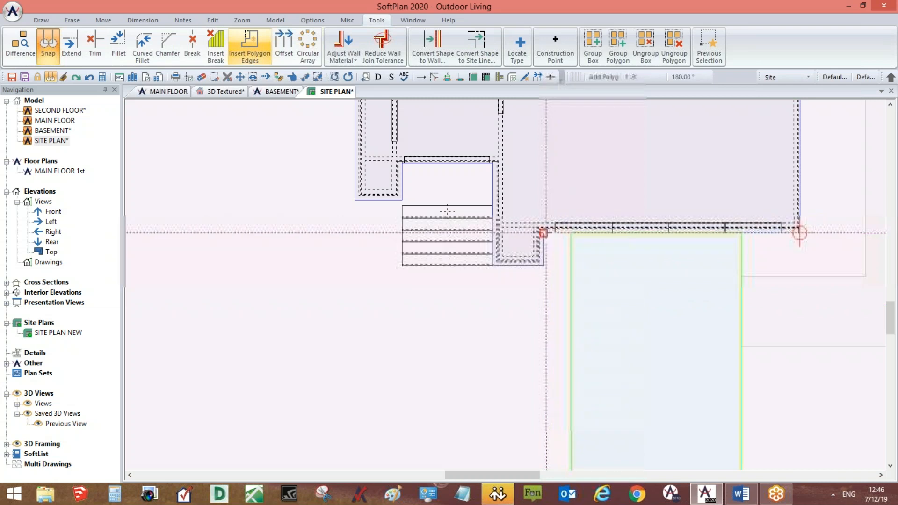
pyautogui.click(545, 233)
pyautogui.click(544, 265)
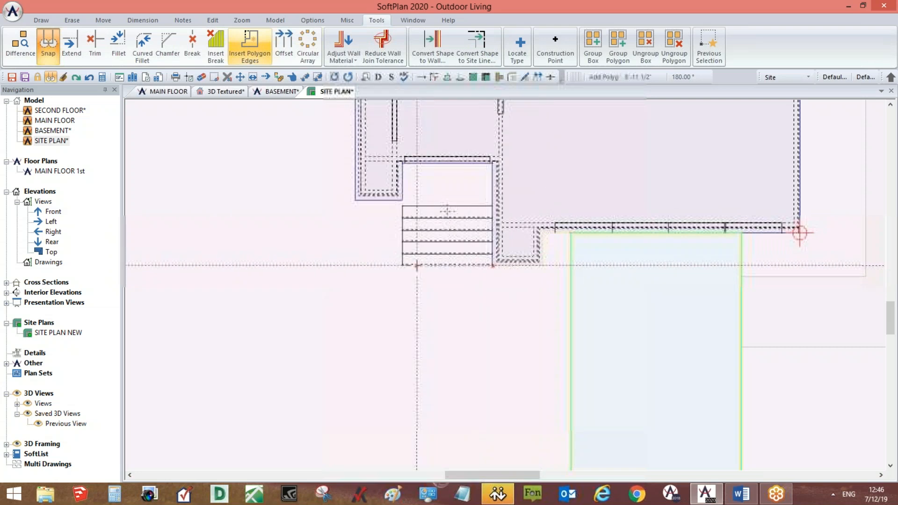
pyautogui.click(402, 264)
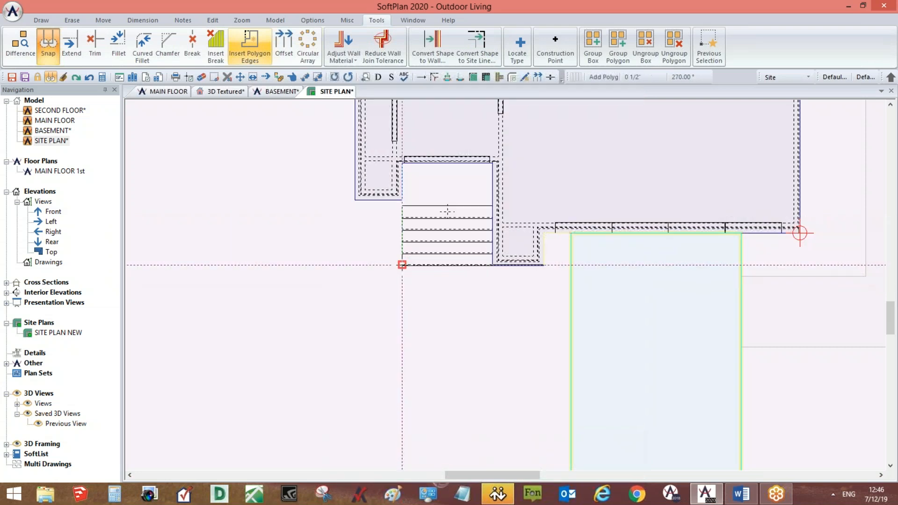
pyautogui.click(402, 386)
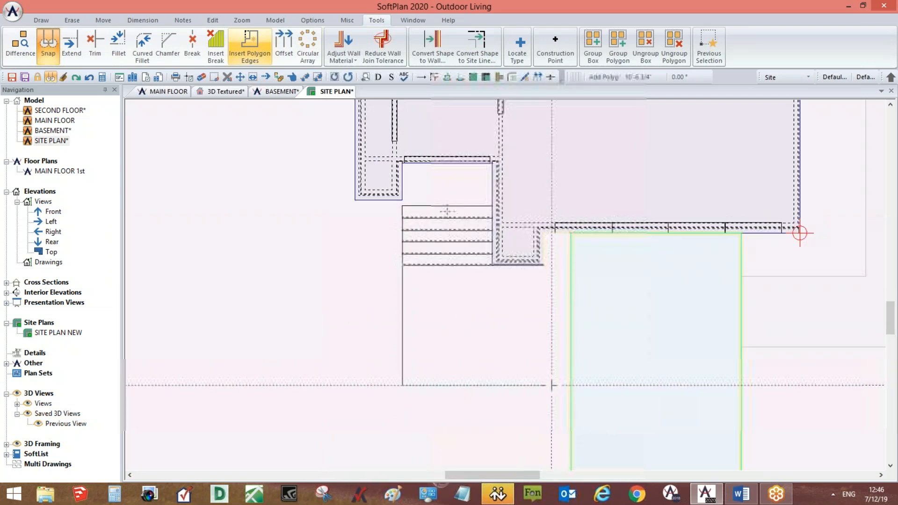
pyautogui.click(571, 385)
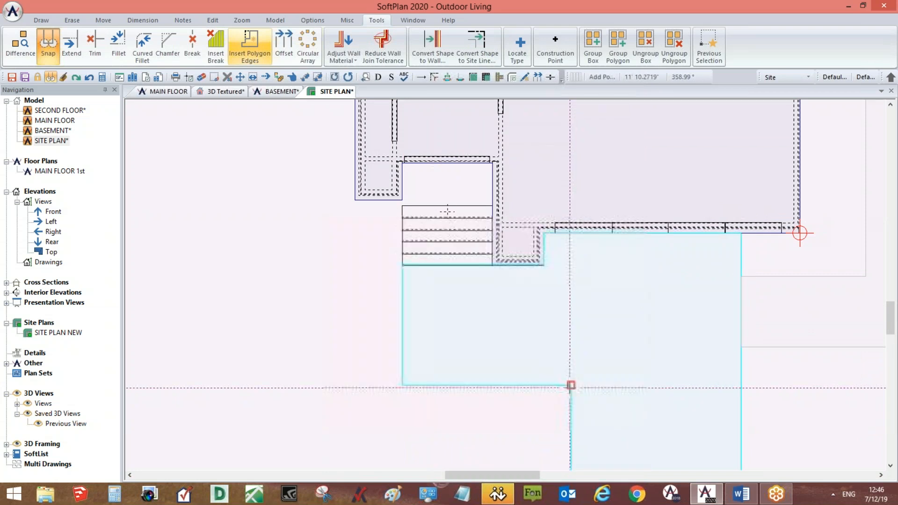
pyautogui.scroll(2, 504, 289)
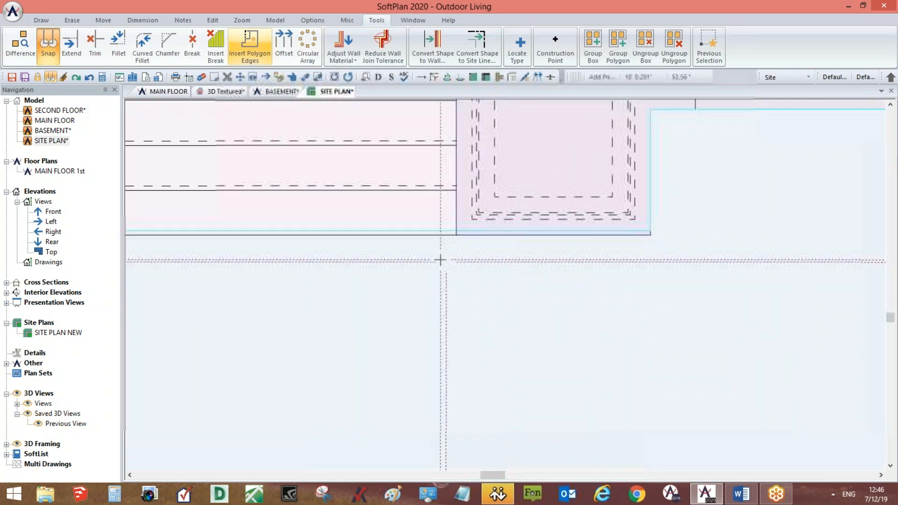
pyautogui.scroll(-2, 524, 309)
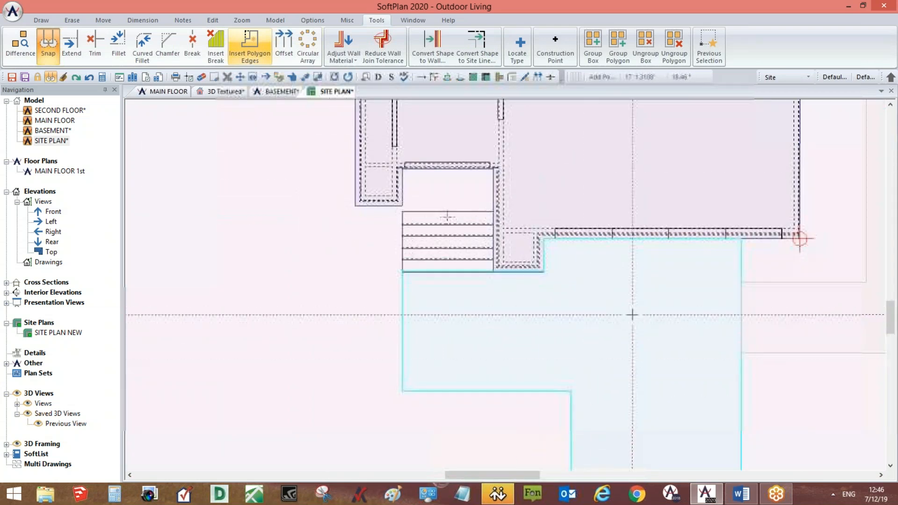
# Check the front yard in the textured 3D view and fit the driveway site object to the ground.
pyautogui.click(230, 91)
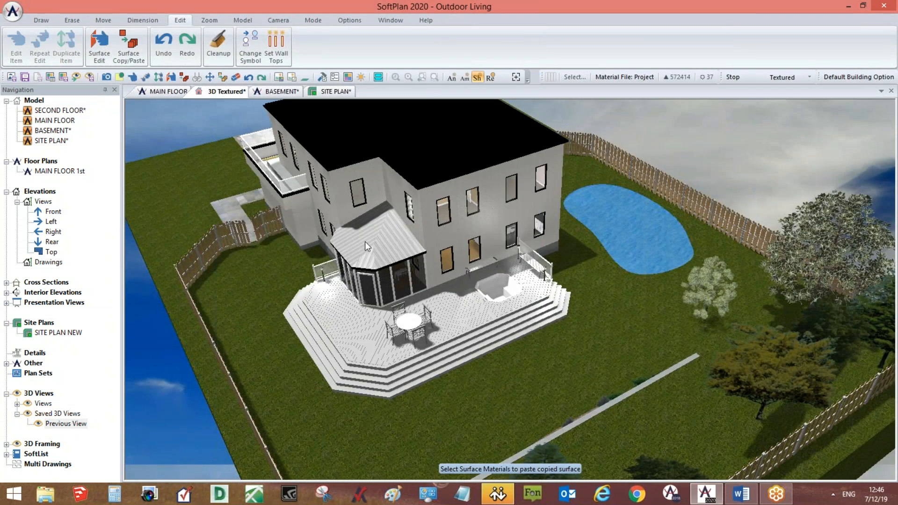
pyautogui.moveTo(365, 241); pyautogui.dragTo(543, 375, button='middle')
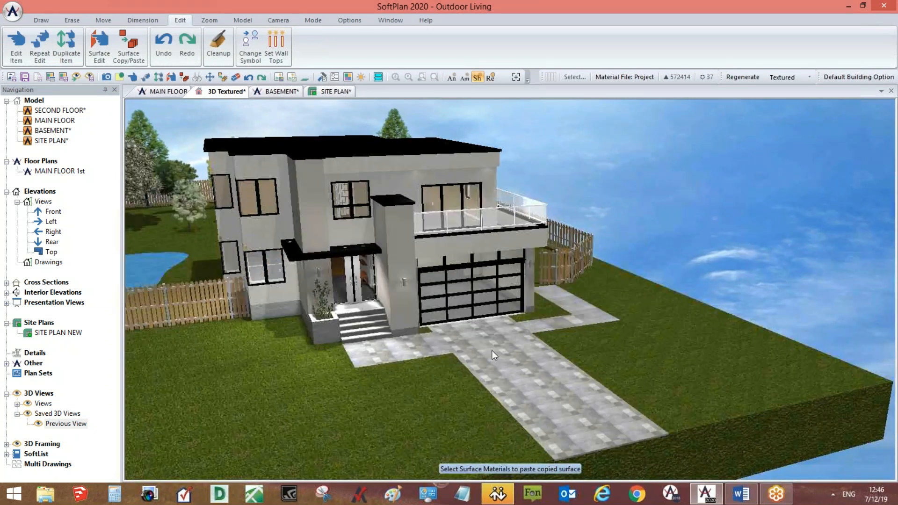
pyautogui.rightClick(492, 350)
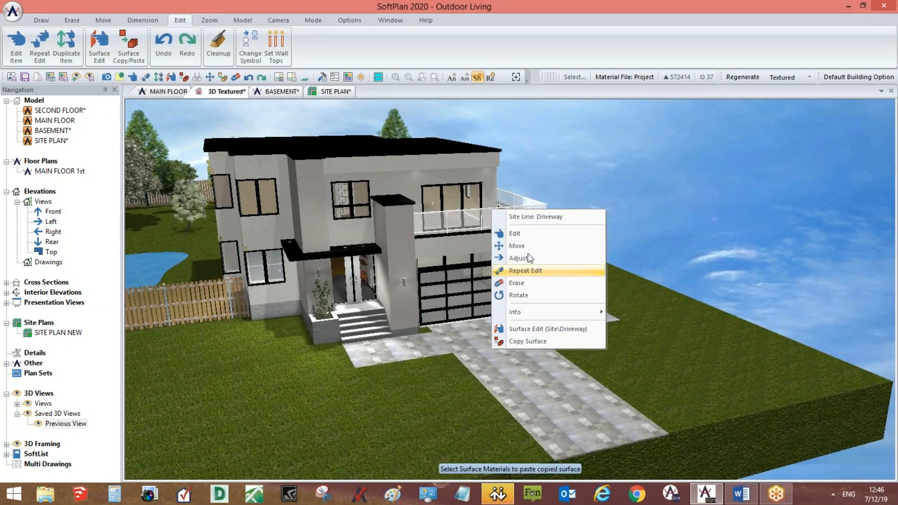
pyautogui.click(520, 233)
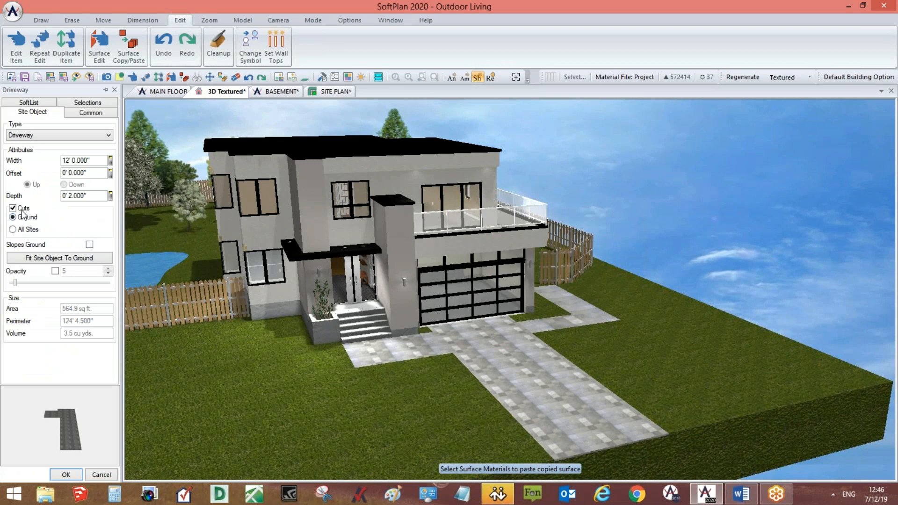
pyautogui.click(55, 258)
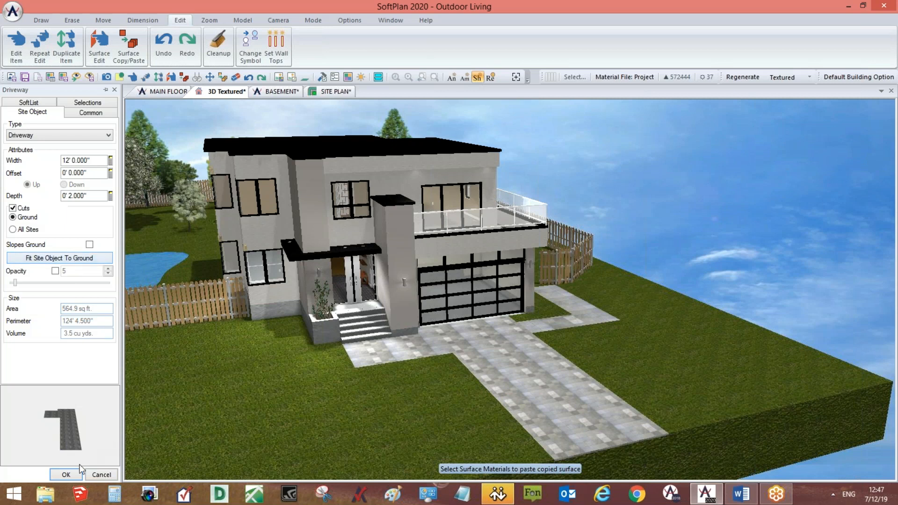
pyautogui.click(66, 475)
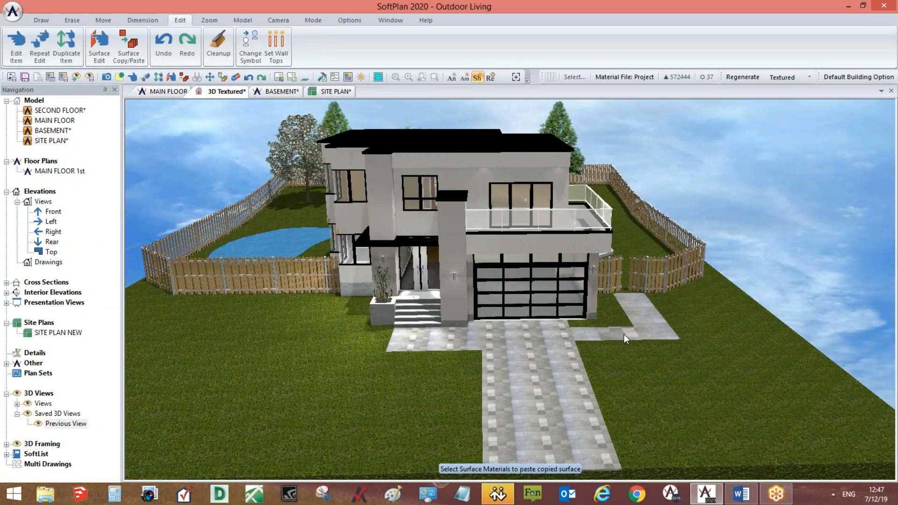
pyautogui.moveTo(588, 348)
pyautogui.mouseDown(button='middle')
pyautogui.moveTo(586, 337)
pyautogui.moveTo(575, 341)
pyautogui.mouseUp(button='middle')
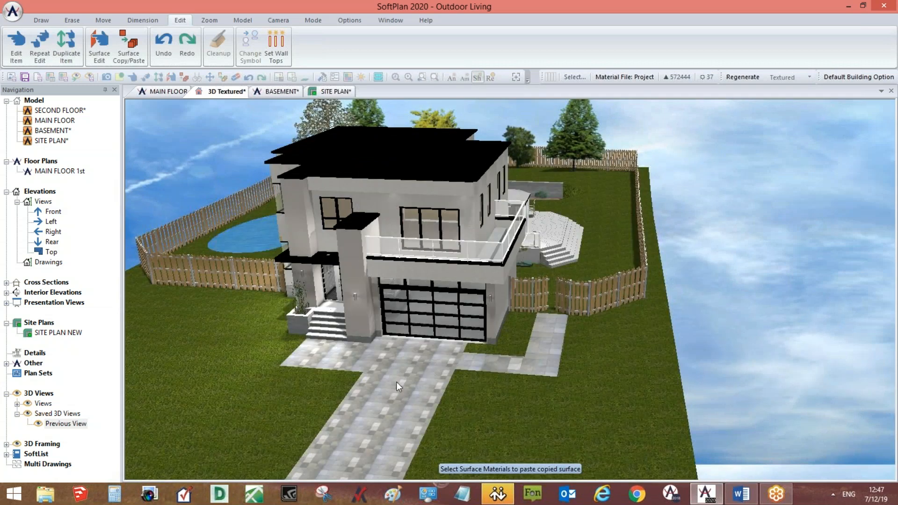
pyautogui.rightClick(429, 367)
pyautogui.click(468, 349)
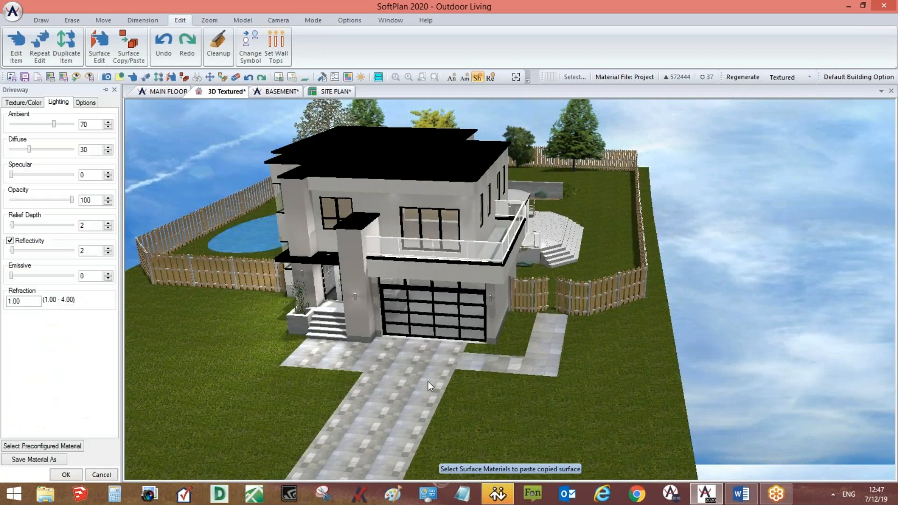
pyautogui.moveTo(428, 381); pyautogui.dragTo(478, 311, button='middle')
pyautogui.click(101, 474)
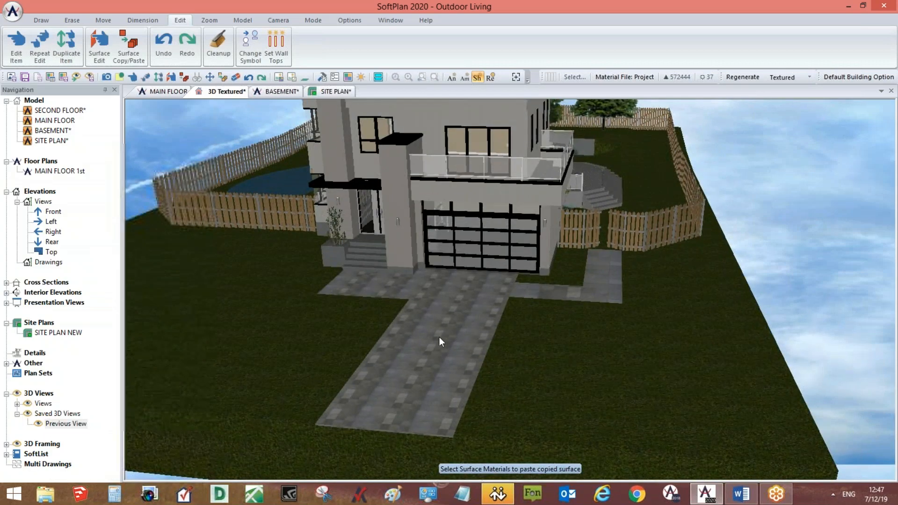
# Examine the driveway's surface material settings and browse the concrete textures available for it, then close them without applying anything.
pyautogui.scroll(5, 465, 350)
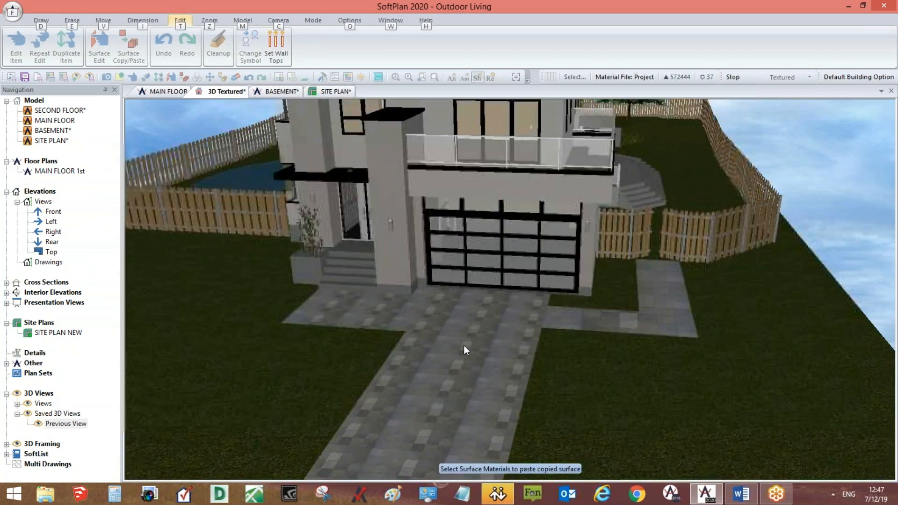
pyautogui.rightClick(498, 347)
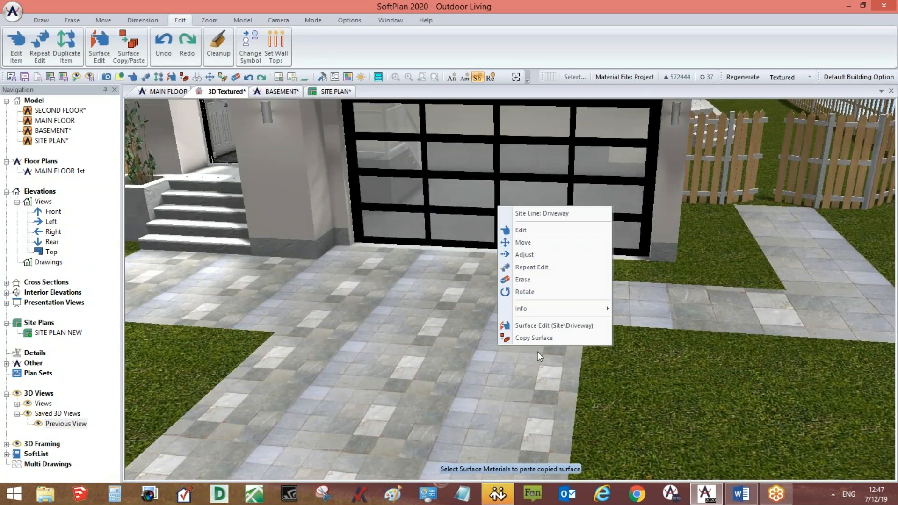
pyautogui.click(535, 329)
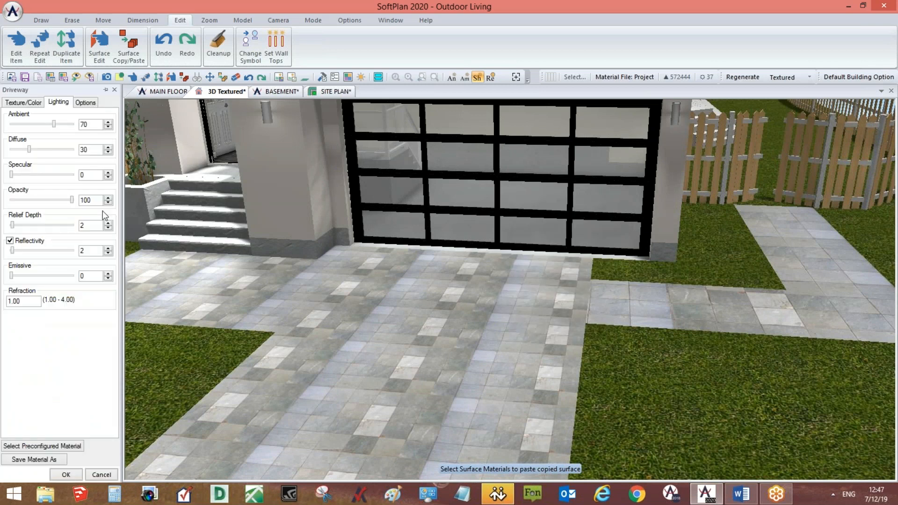
pyautogui.click(22, 102)
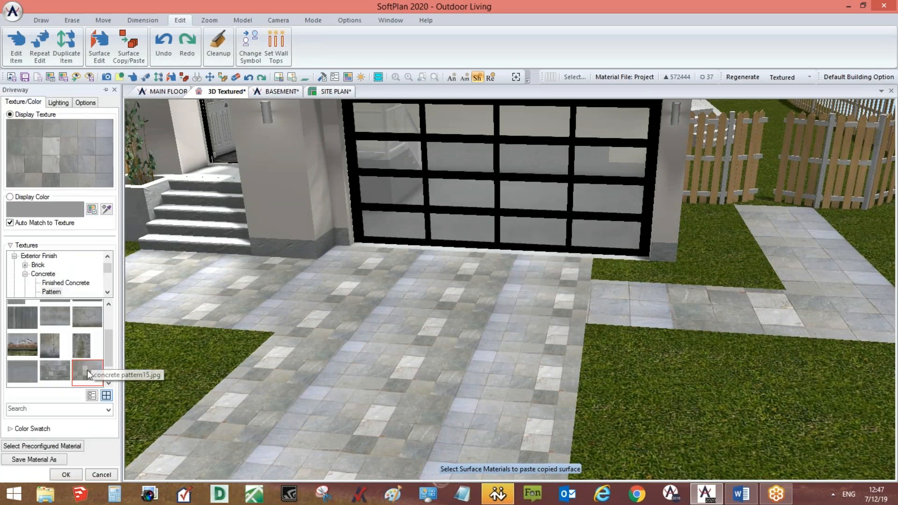
pyautogui.click(108, 257)
pyautogui.click(107, 292)
pyautogui.click(107, 292)
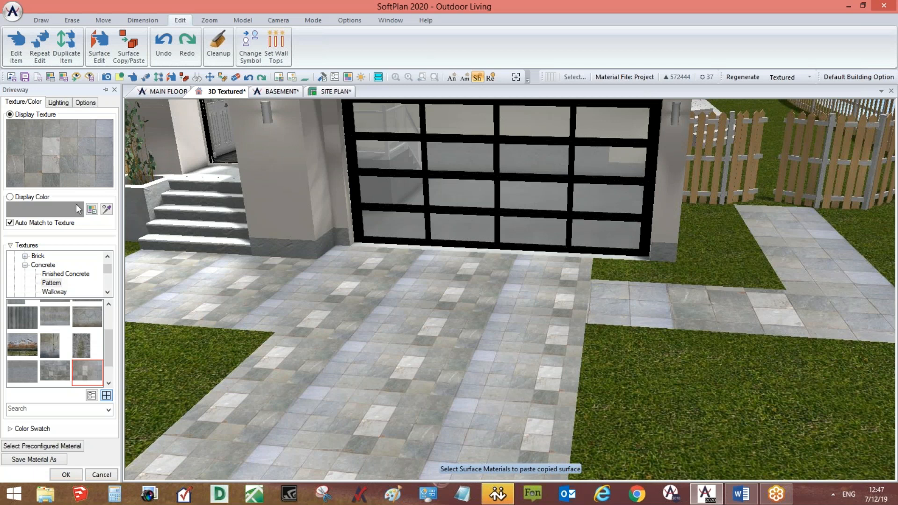
pyautogui.click(103, 474)
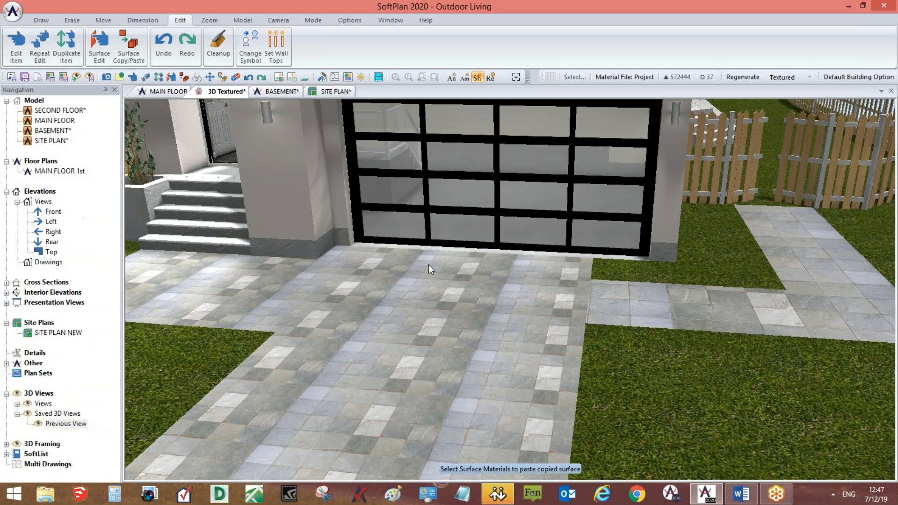
# Review the rear deck and yard in the textured 3D view and show the topics notes beside the main floor plan.
pyautogui.moveTo(443, 295)
pyautogui.mouseDown(button='middle')
pyautogui.moveTo(455, 321)
pyautogui.moveTo(442, 350)
pyautogui.moveTo(591, 288)
pyautogui.moveTo(484, 347)
pyautogui.moveTo(474, 299)
pyautogui.moveTo(459, 303)
pyautogui.moveTo(707, 282)
pyautogui.moveTo(675, 305)
pyautogui.moveTo(600, 317)
pyautogui.mouseUp(button='middle')
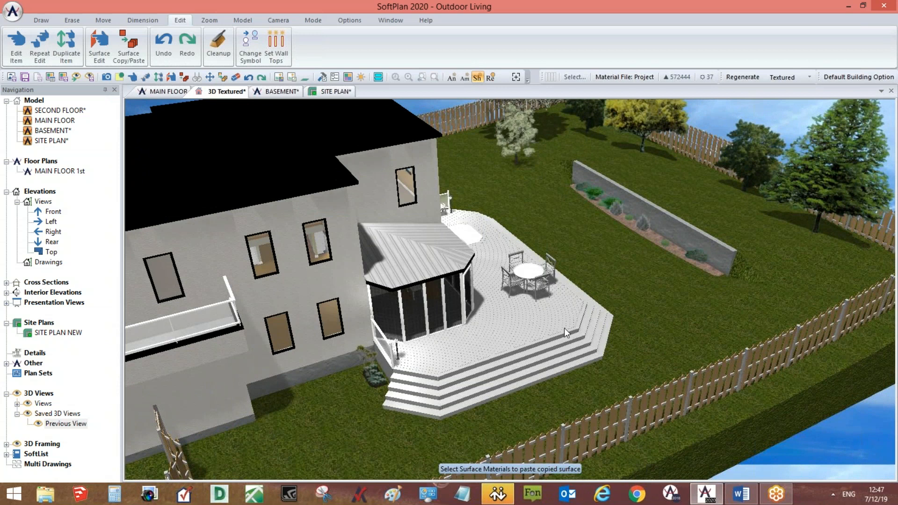
pyautogui.click(178, 94)
pyautogui.scroll(-2, 485, 289)
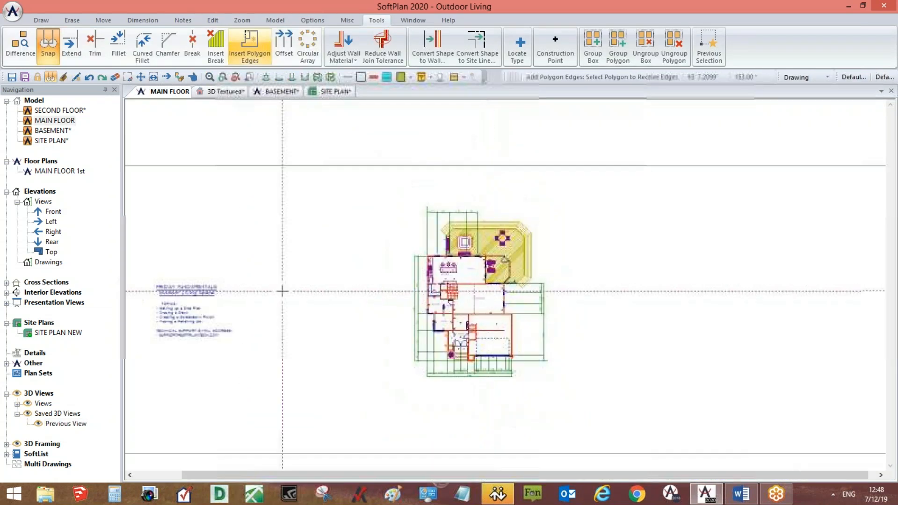
pyautogui.scroll(3, 184, 307)
pyautogui.scroll(3, 511, 285)
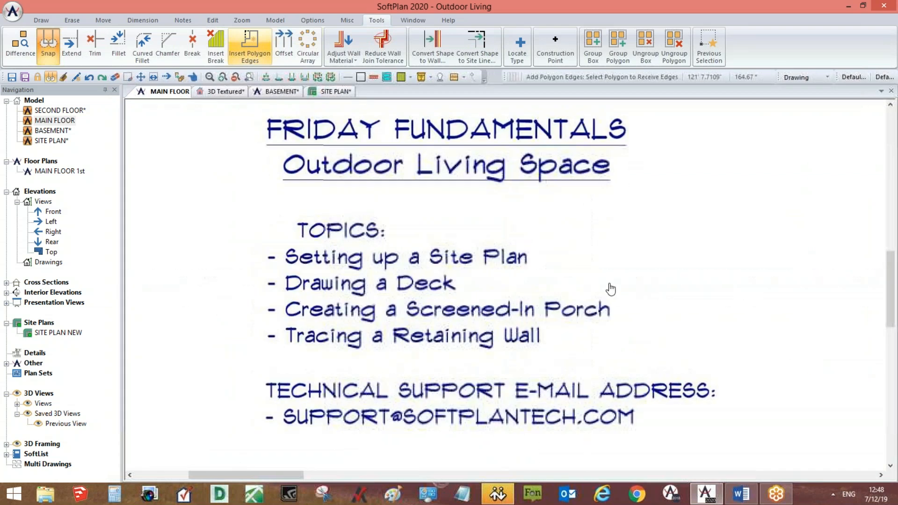